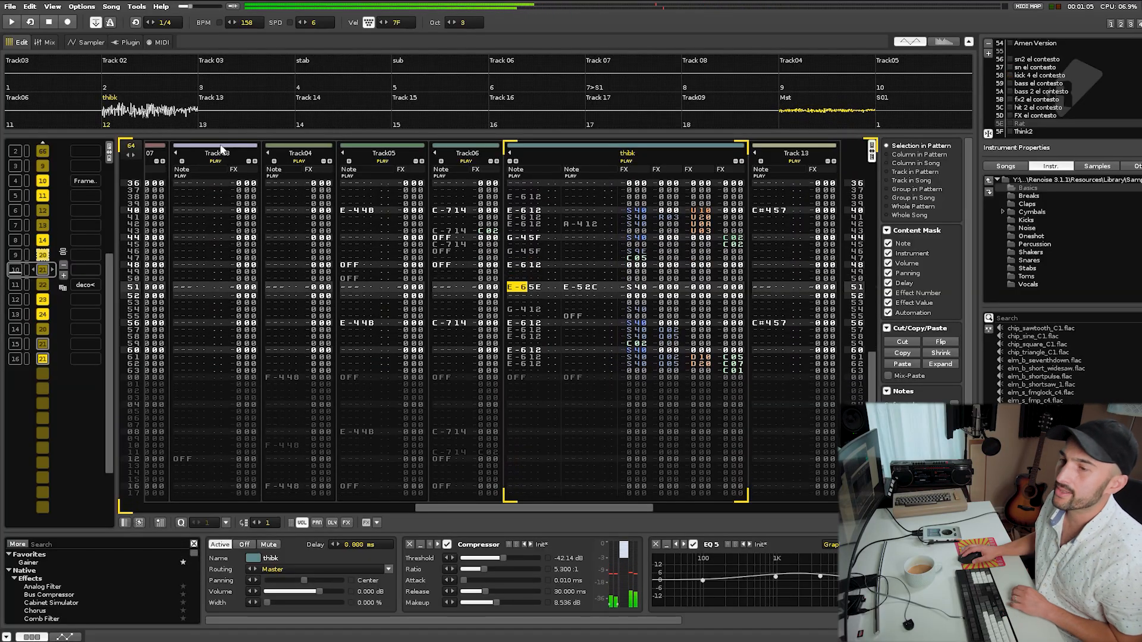
Solo the thibk track and play the song from the start of the pattern.
right_click(179, 119)
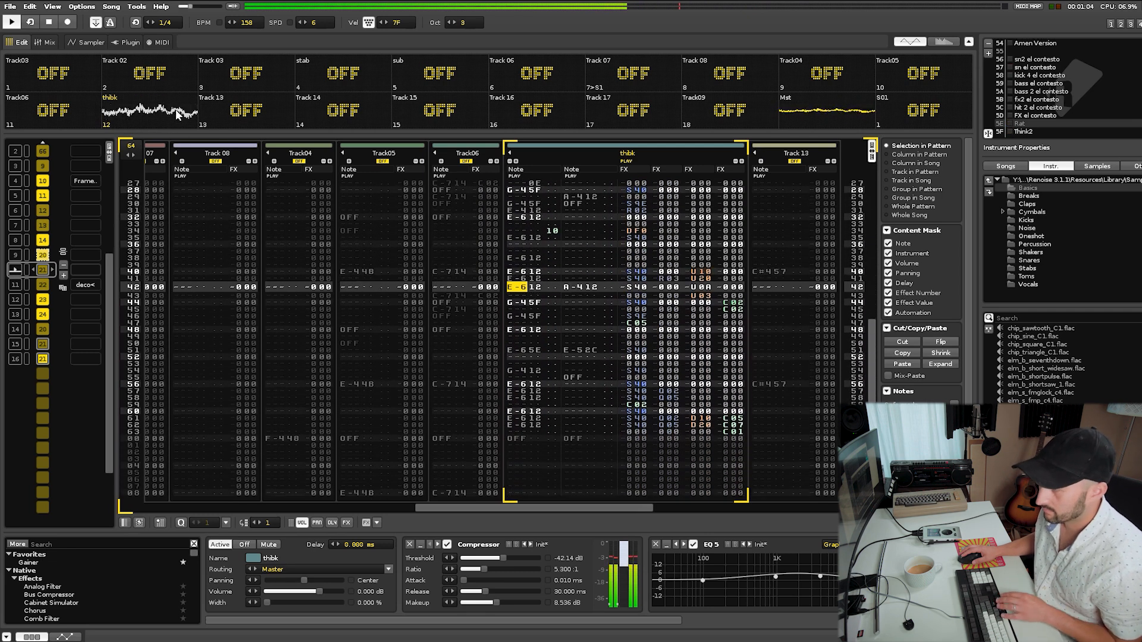
key(space)
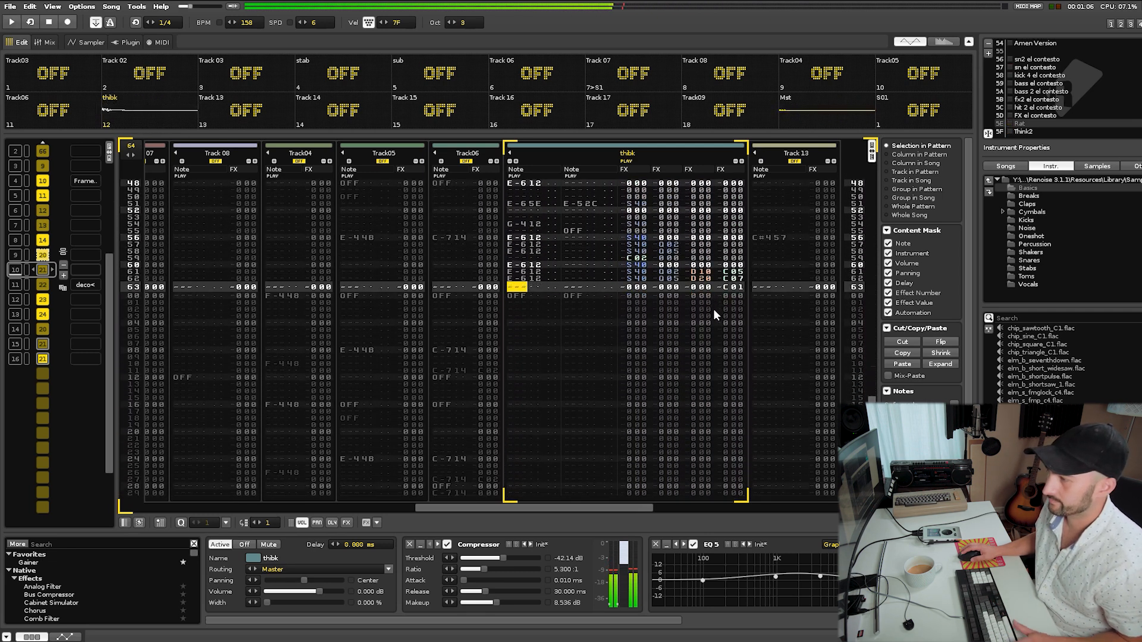
key(Home)
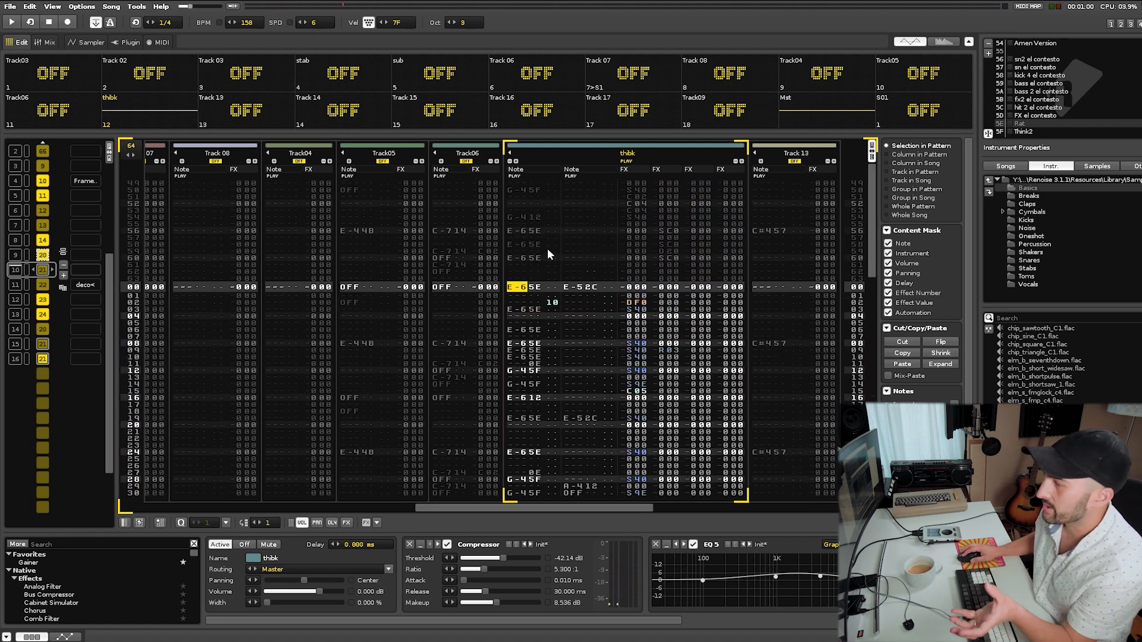
Enter a rhythm of G-4 and F-4 notes with instrument 6F into an empty track column.
click(525, 289)
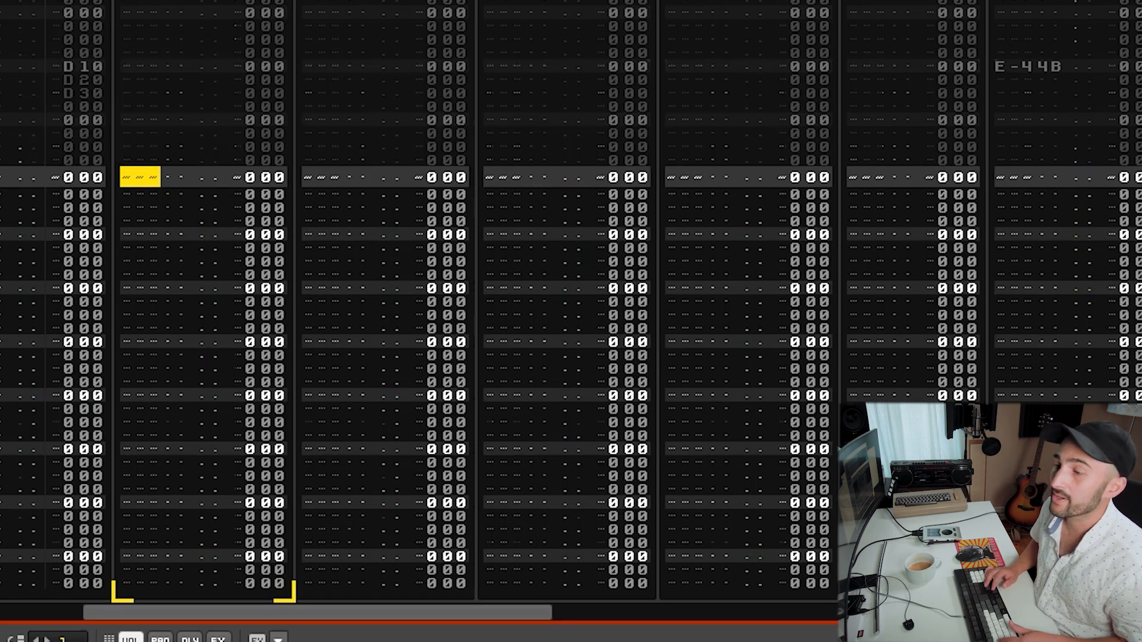
key(v)
key(Up)
key(Down)
key(Down)
key(Down)
key(Down)
key(b)
key(Up)
key(Down)
key(space)
key(Up)
key(b)
key(Down)
key(b)
key(Down)
key(b)
key(Down)
key(v)
key(Down)
key(Down)
key(Tab)
key(a)
key(Escape)
key(space)
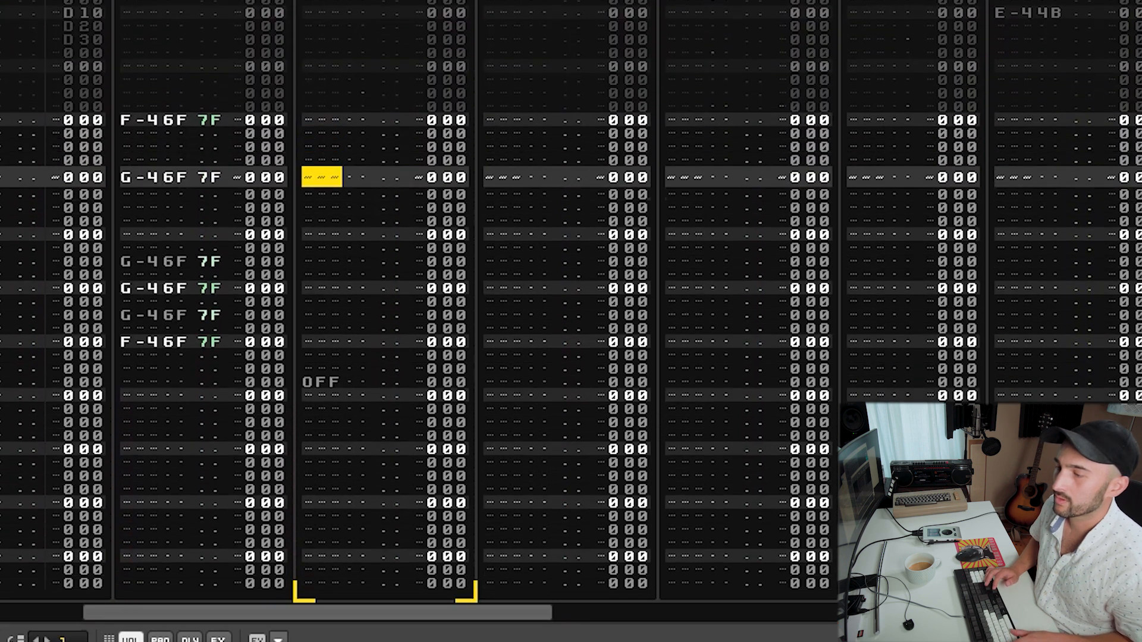
Undo the last two edits and paste the copied notes back into the note track.
key(space)
key(shift+Tab)
key(Tab)
key(Tab)
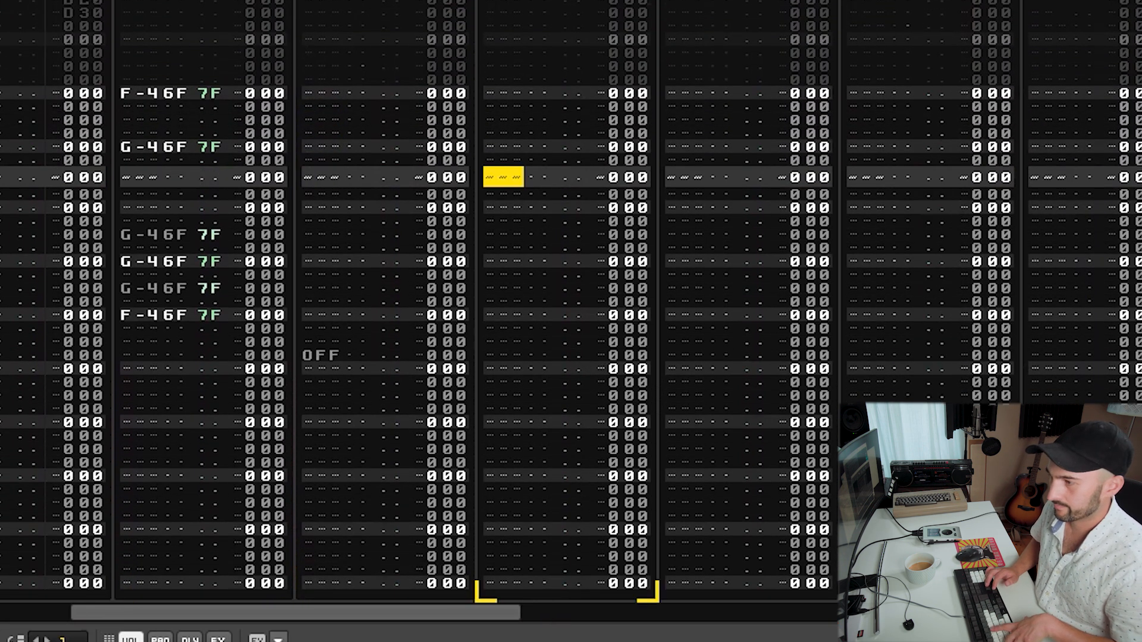
key(ctrl+z)
key(ctrl+z)
key(space)
key(shift+Tab)
key(shift+Tab)
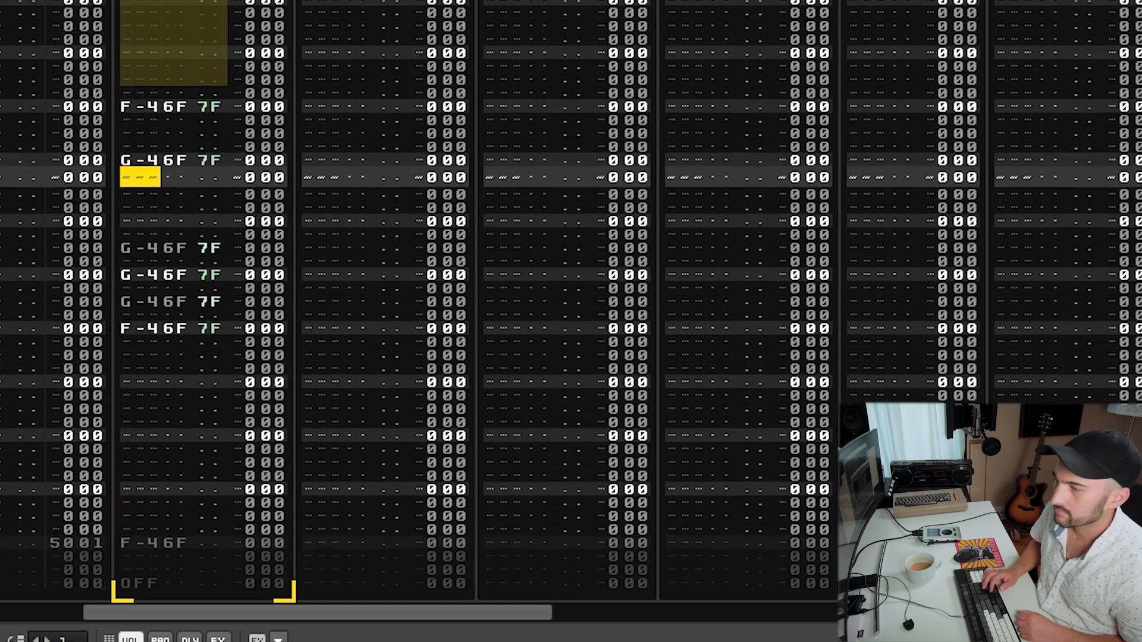
key(ctrl+v)
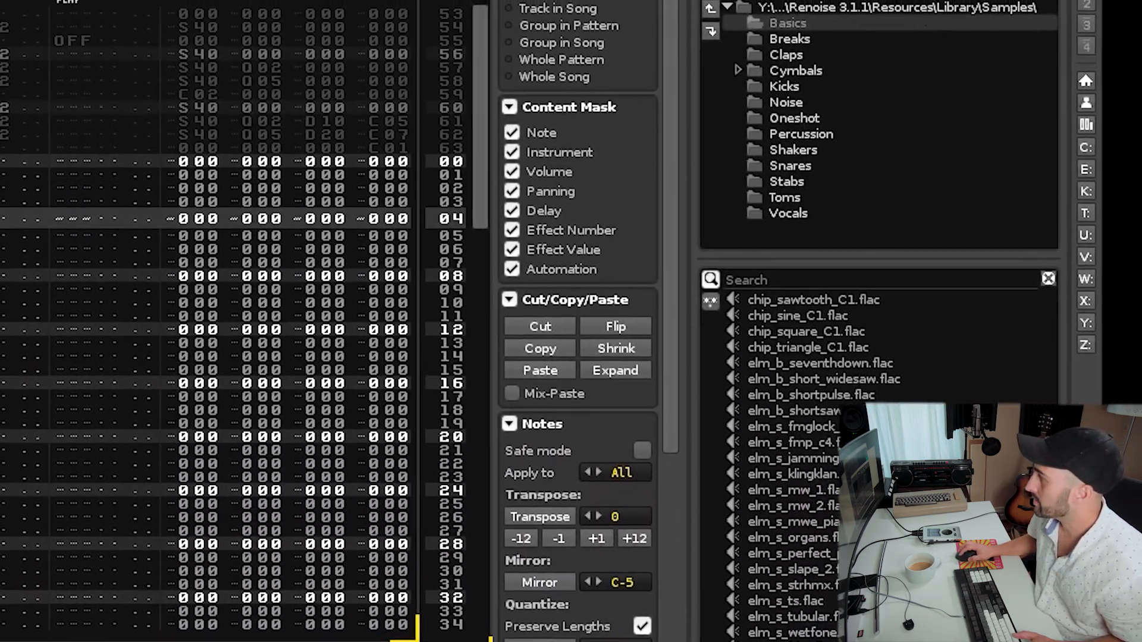
Browse to the Good-Amens folder in the sample browser.
click(943, 2)
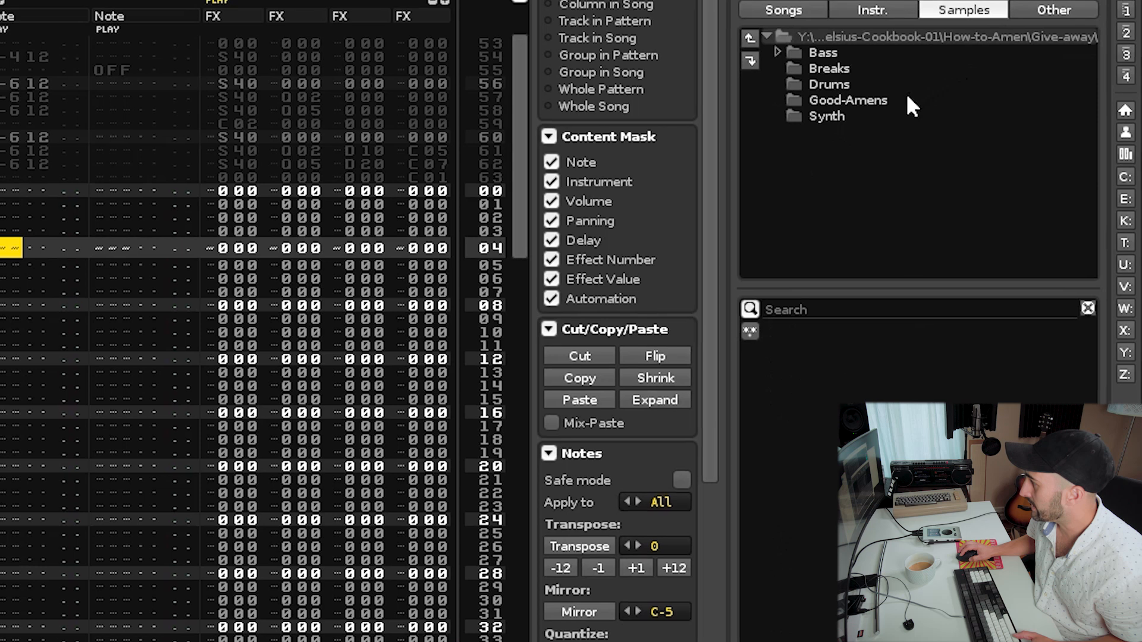
click(877, 79)
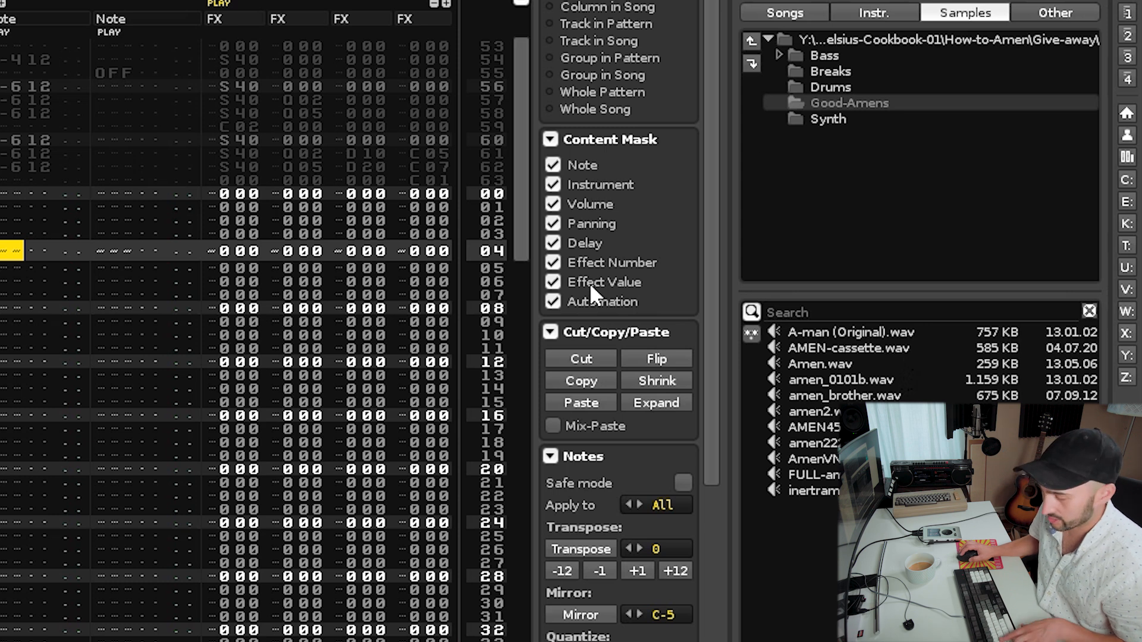
key(Tab)
Rename the new track as breaks.
drag(737, 50, 234, 51)
double_click(235, 51)
text(Amen)
key(Return)
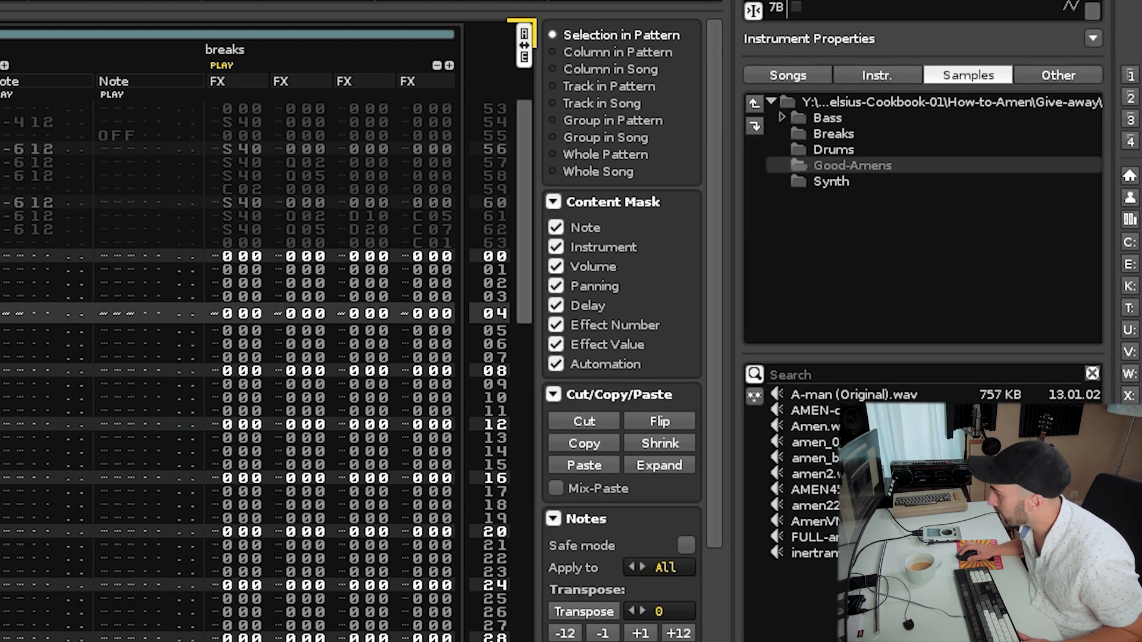
Load several Amen samples in turn into instrument 75, settling on A-man (Original).
click(862, 410)
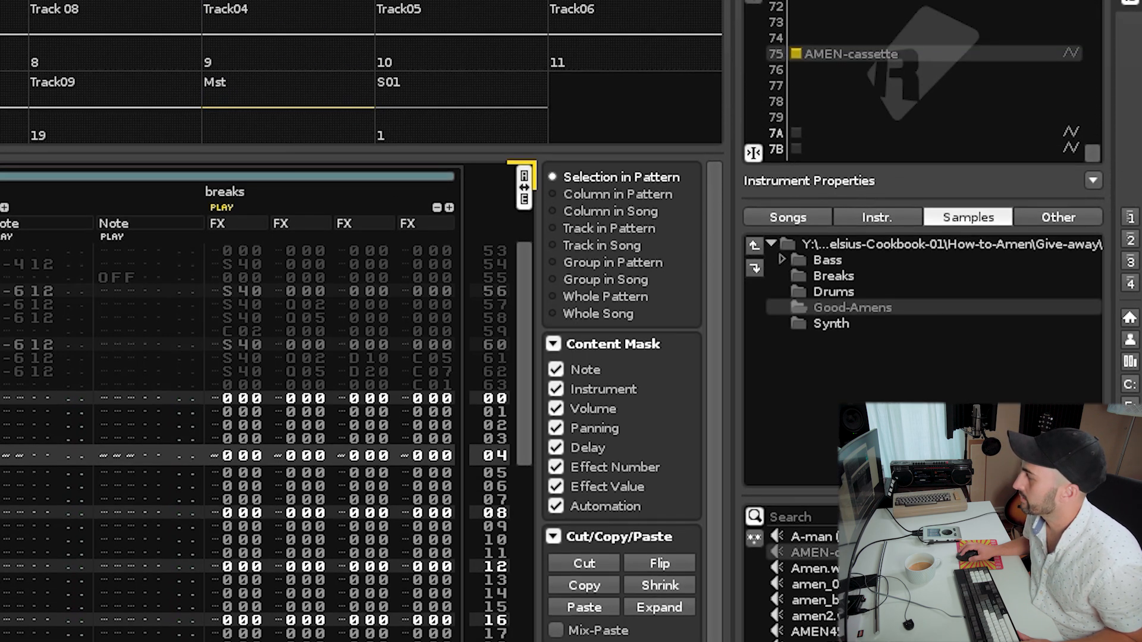
click(862, 641)
click(863, 600)
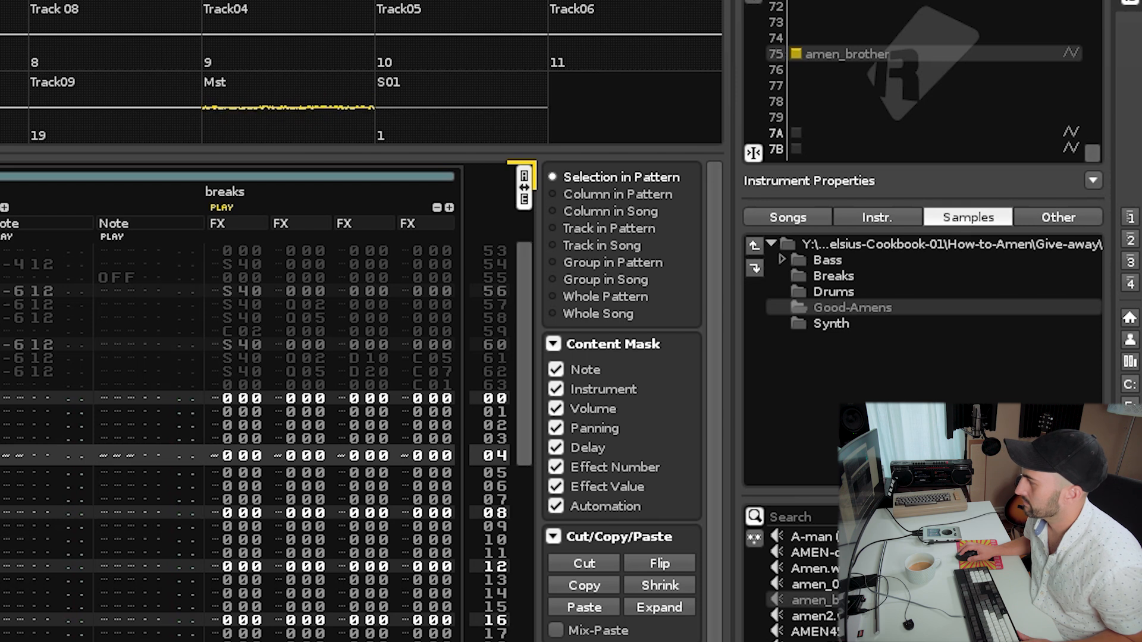
click(862, 584)
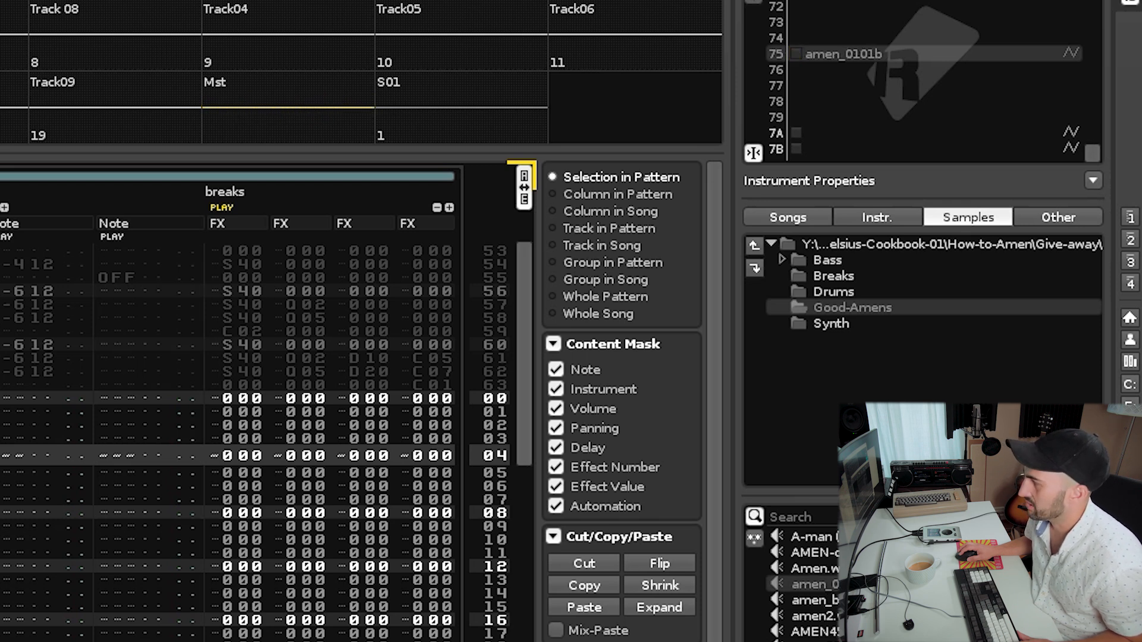
click(863, 553)
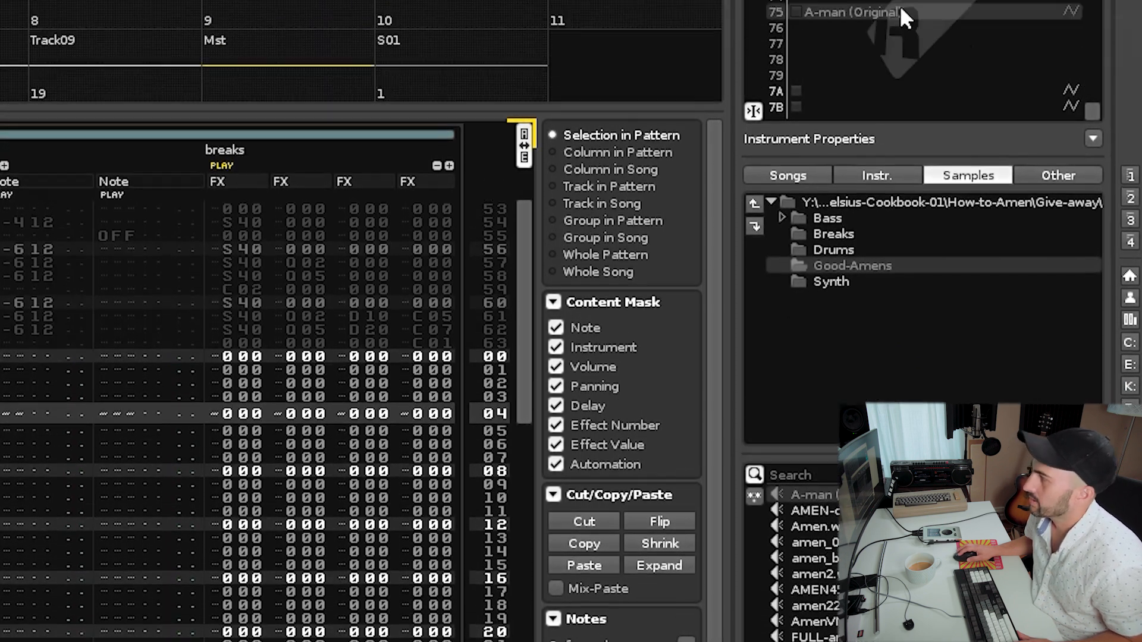
Open the sample in the sample editor and play and zoom through its waveform.
double_click(904, 52)
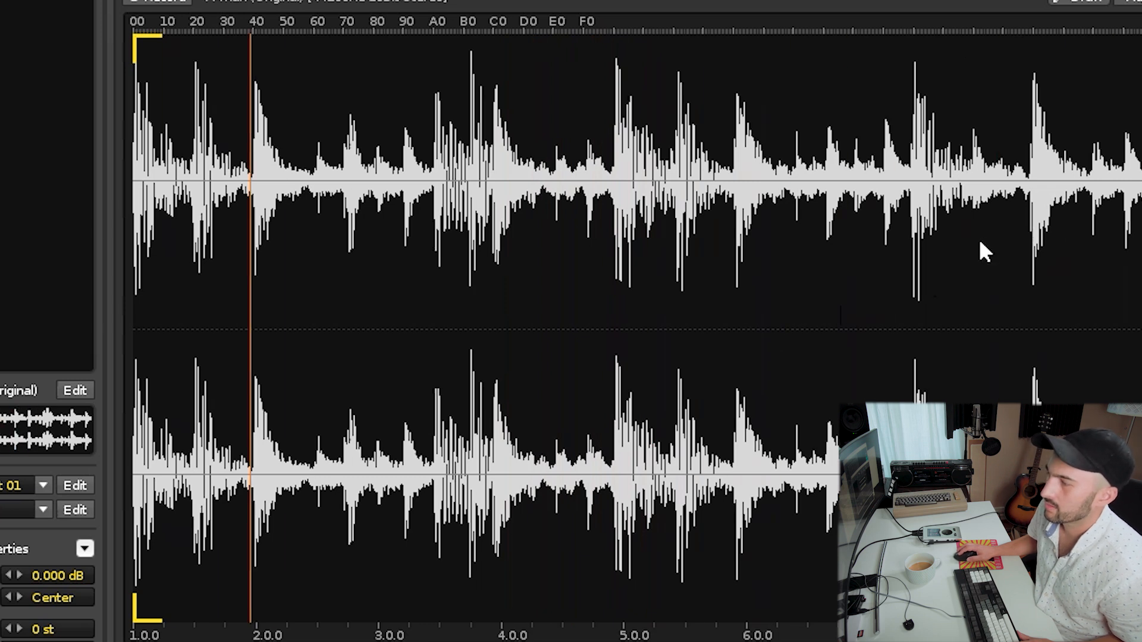
key(space)
drag(611, 186, 1141, 226)
scroll(772, 351, up, 4)
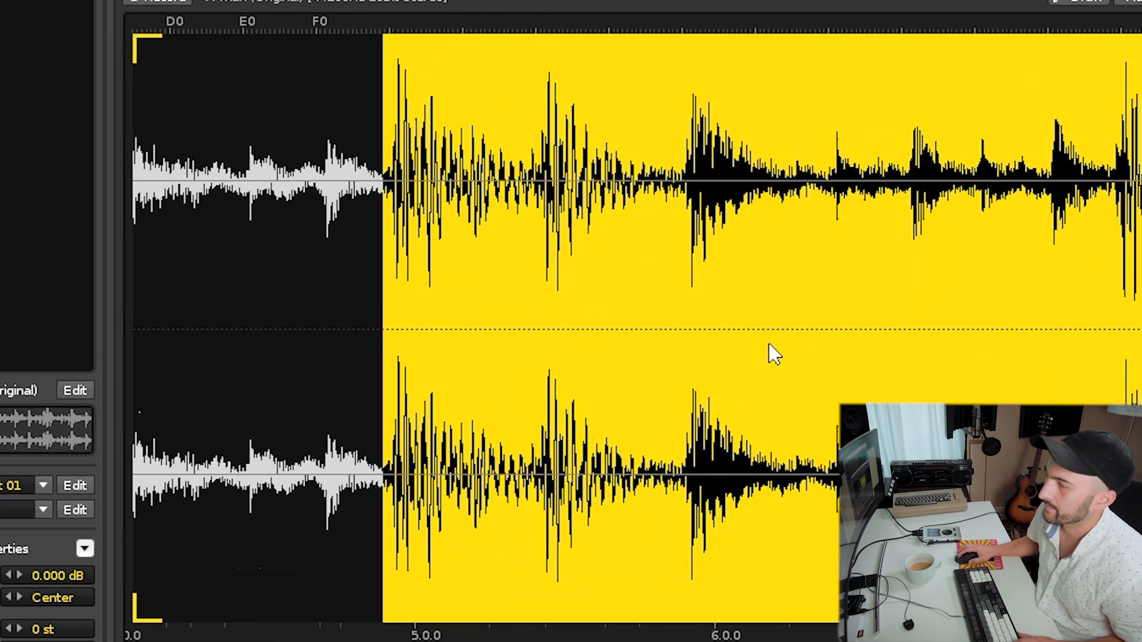
scroll(562, 363, left, 5)
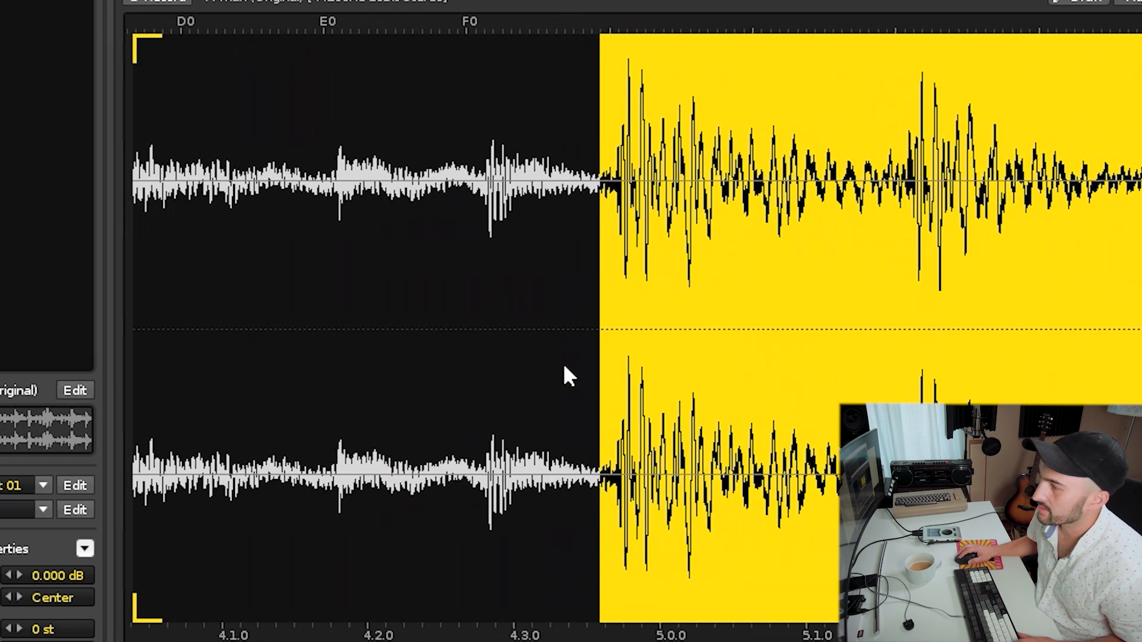
drag(602, 267, 612, 273)
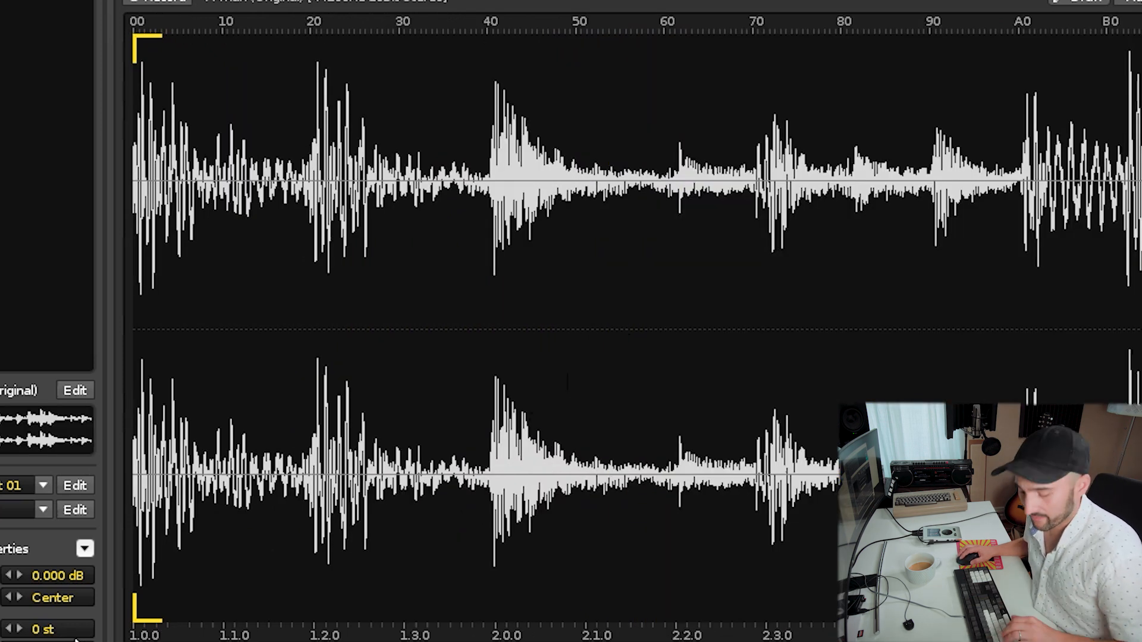
key(space)
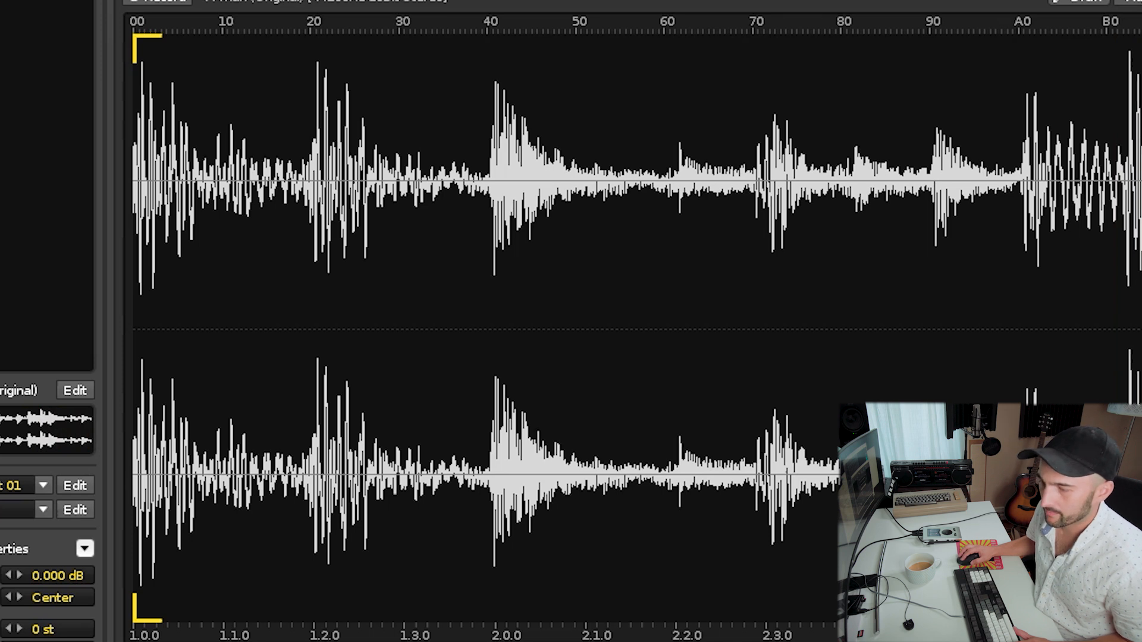
Enter a C-4 note with instrument 75 at the first row of the breaks track and play the pattern.
text(64)
key(Return)
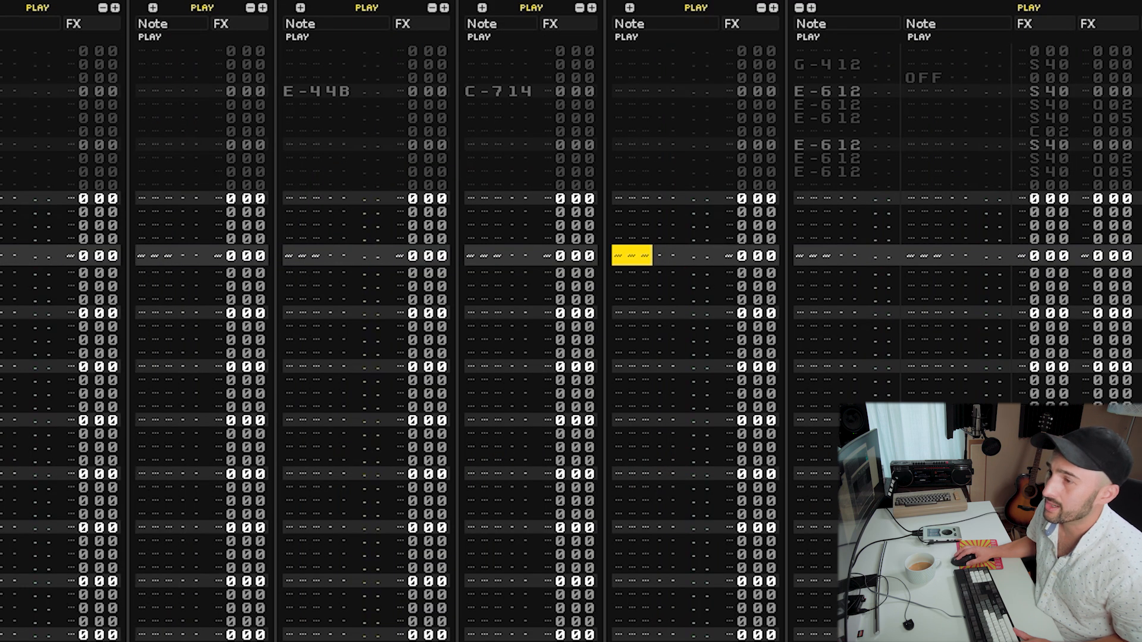
key(Home)
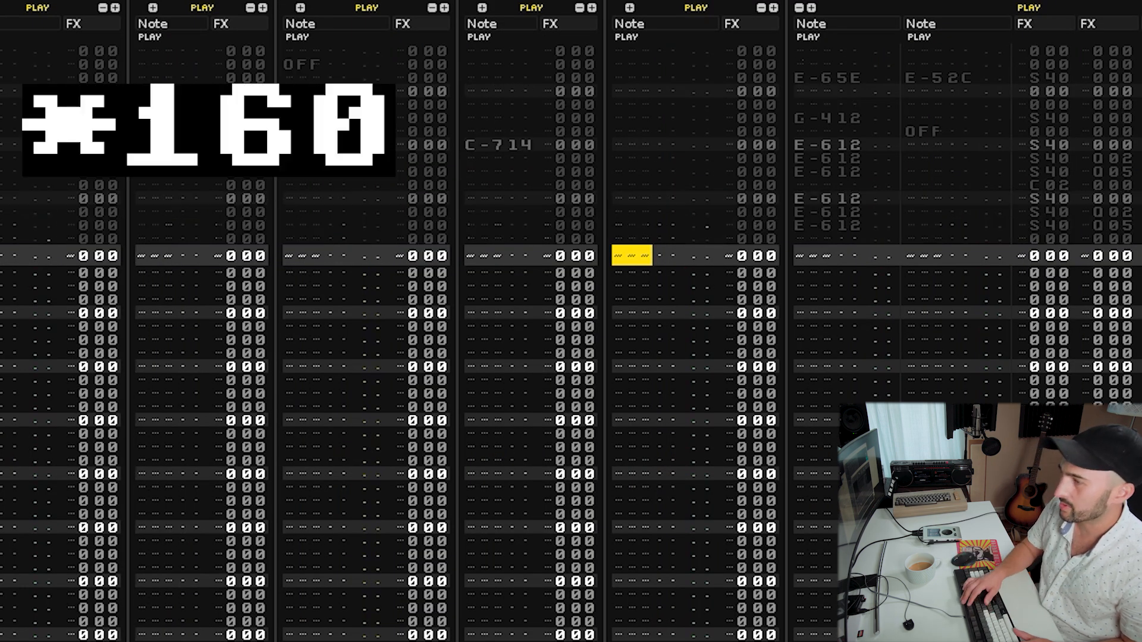
key(z)
key(space)
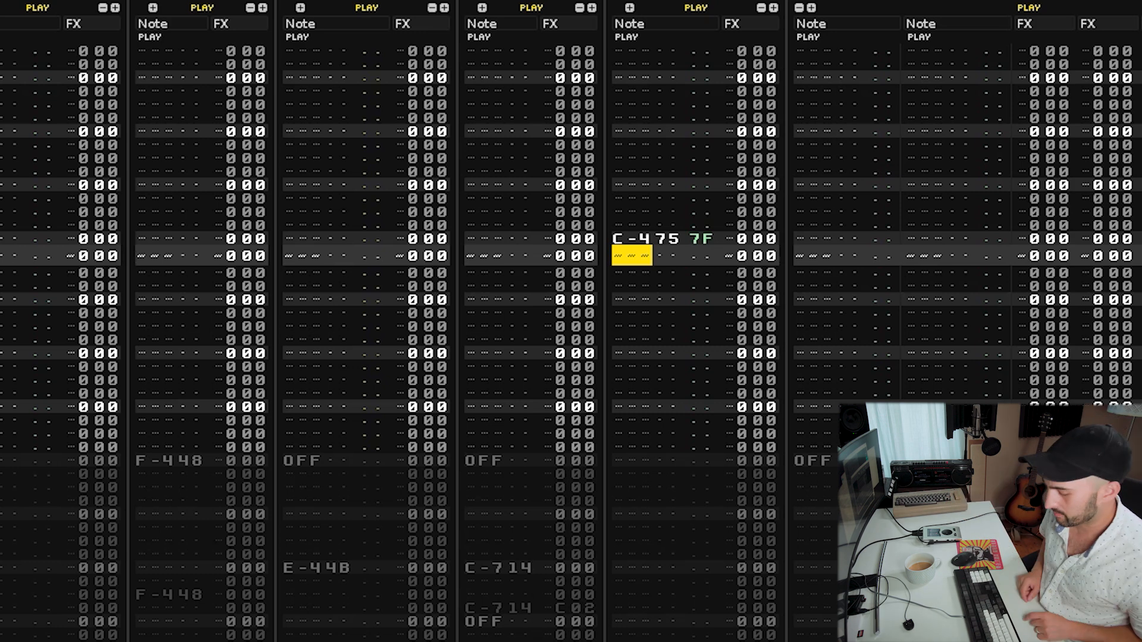
Move the breaks track next to the note track and play the pattern.
key(space)
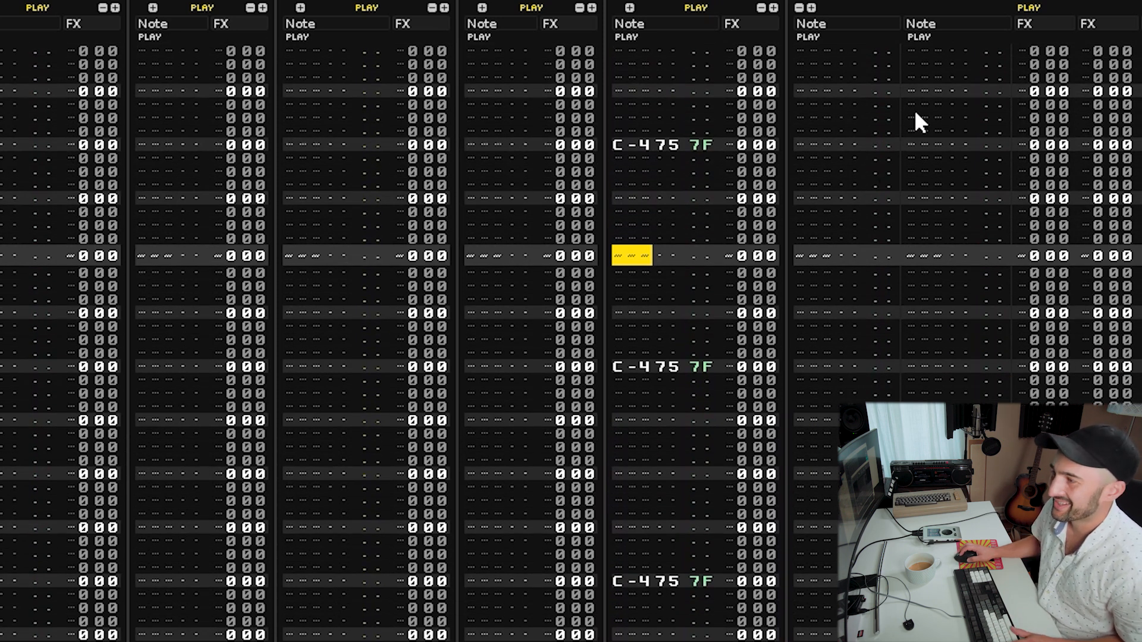
drag(676, 4, 505, 205)
click(626, 201)
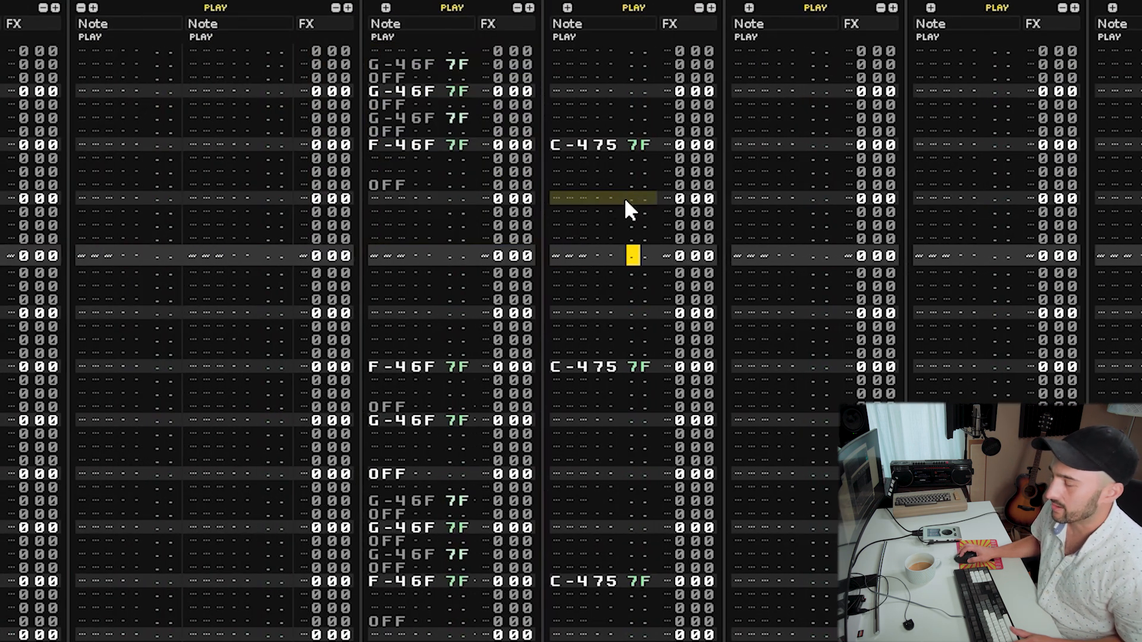
click(612, 210)
key(space)
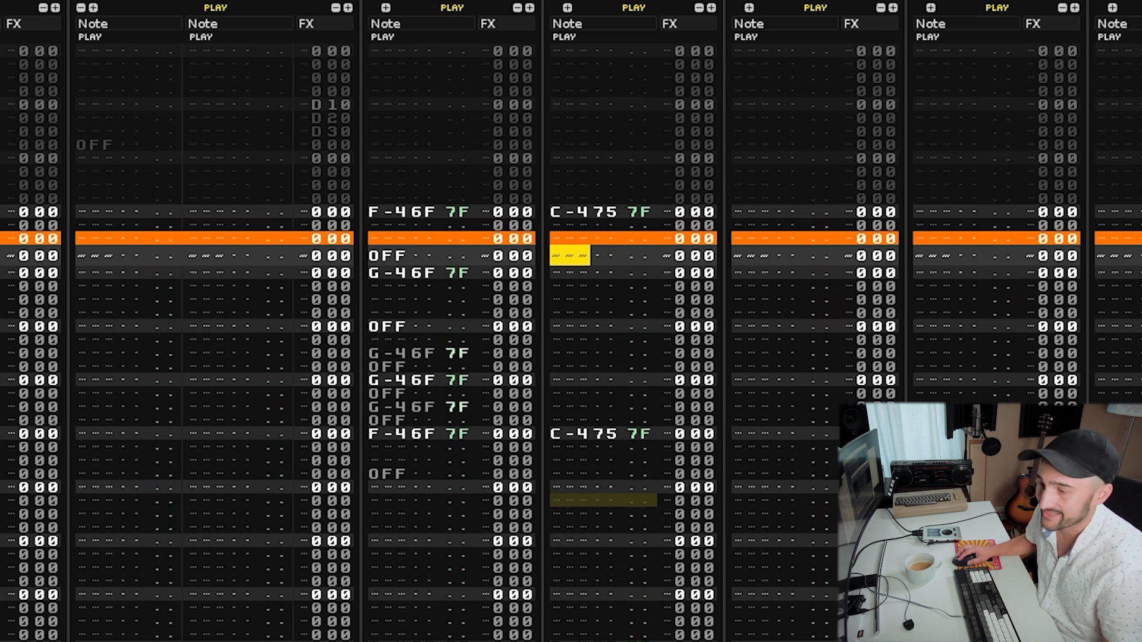
Add a second C-4 note with instrument 75 a few rows after each hit in the breaks track.
key(Left)
key(Control_R)
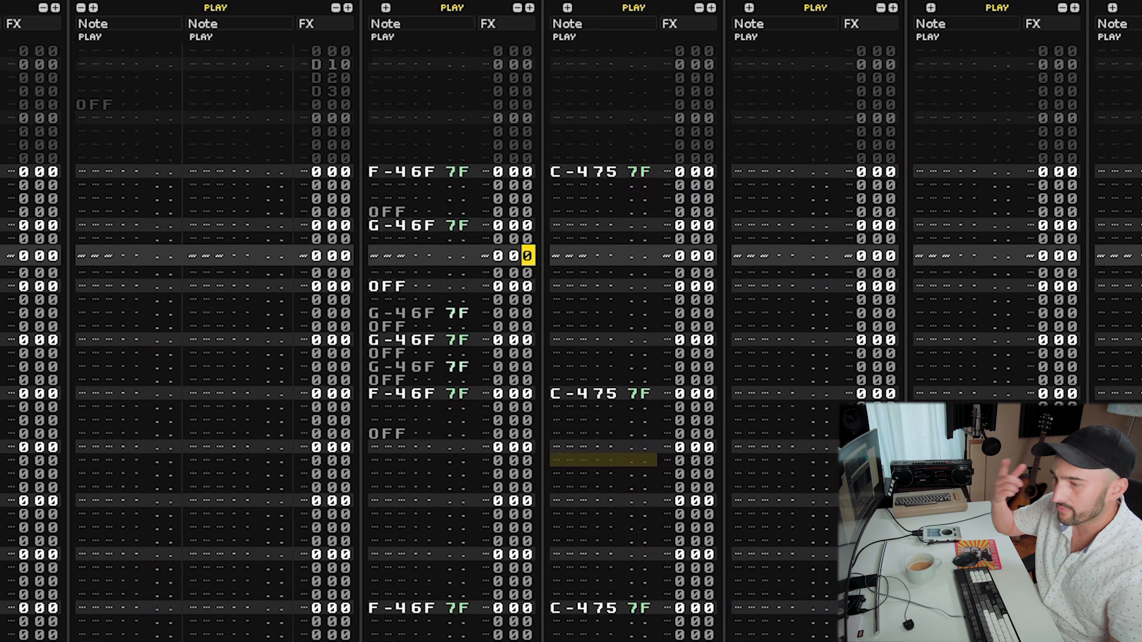
key(Control_R)
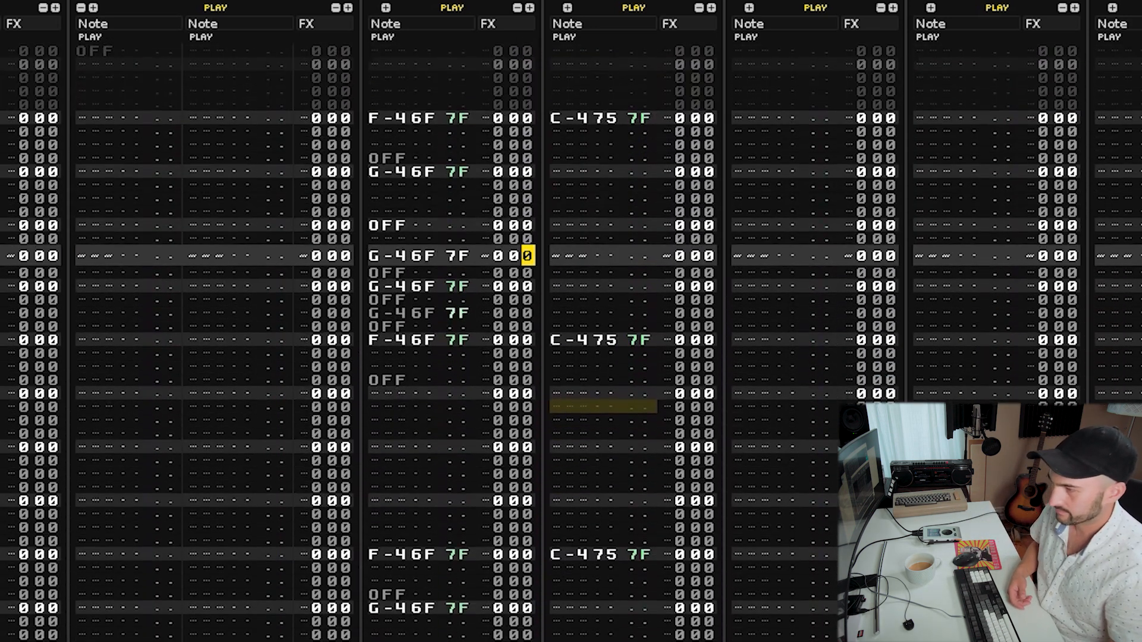
key(Right)
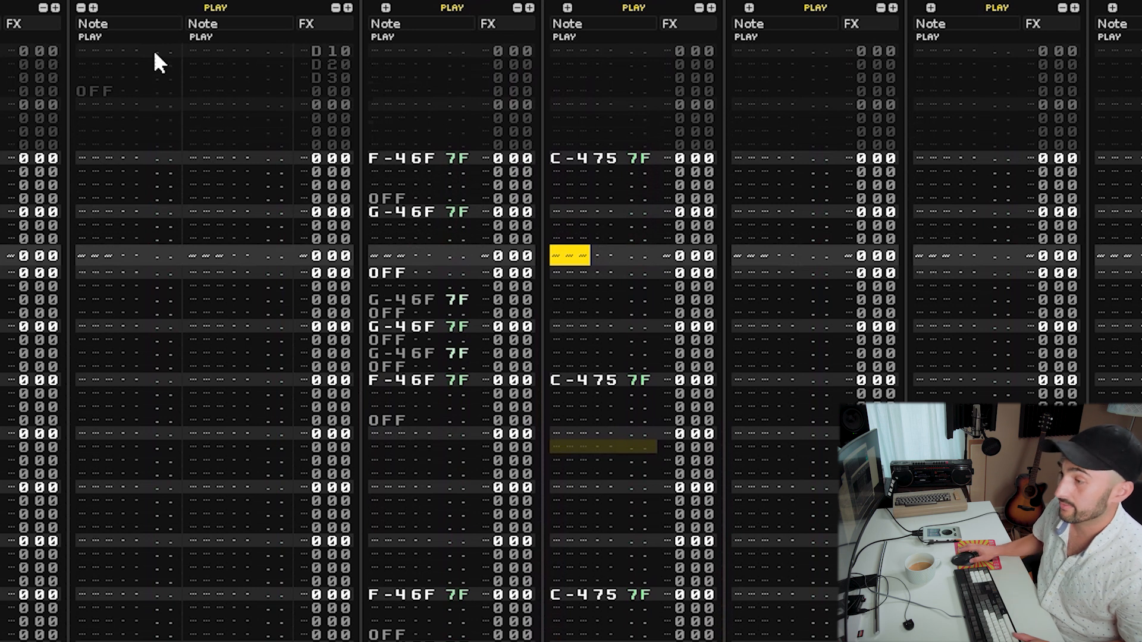
key(Up)
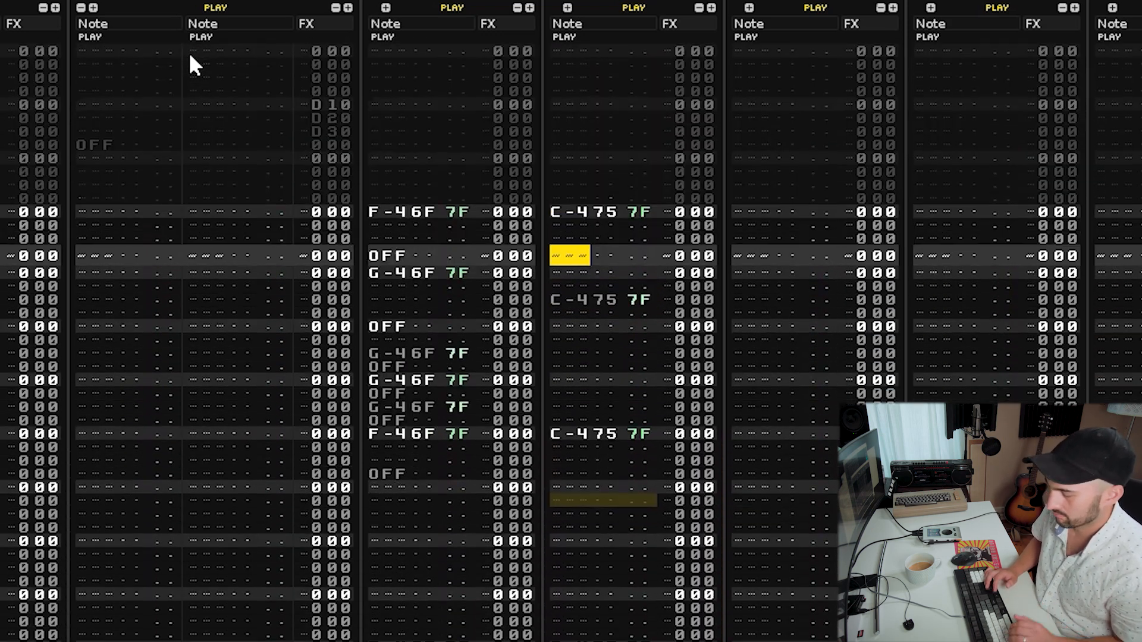
key(Down)
key(Down)
key(Down)
key(Down)
key(Down)
key(Up)
key(Up)
key(Up)
key(Up)
key(Up)
key(Up)
key(Up)
key(Up)
key(Up)
key(Up)
key(Up)
key(Tab)
key(Down)
key(Down)
key(Down)
key(Left)
key(Left)
key(Left)
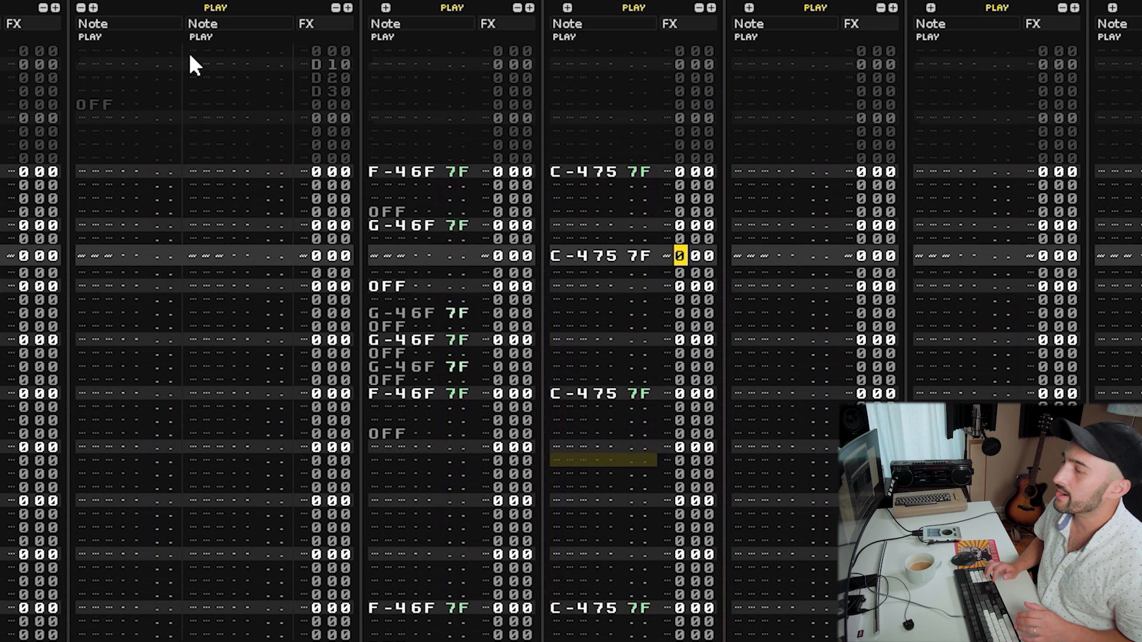
key(Left)
key(Left)
key(Left)
key(Left)
key(Left)
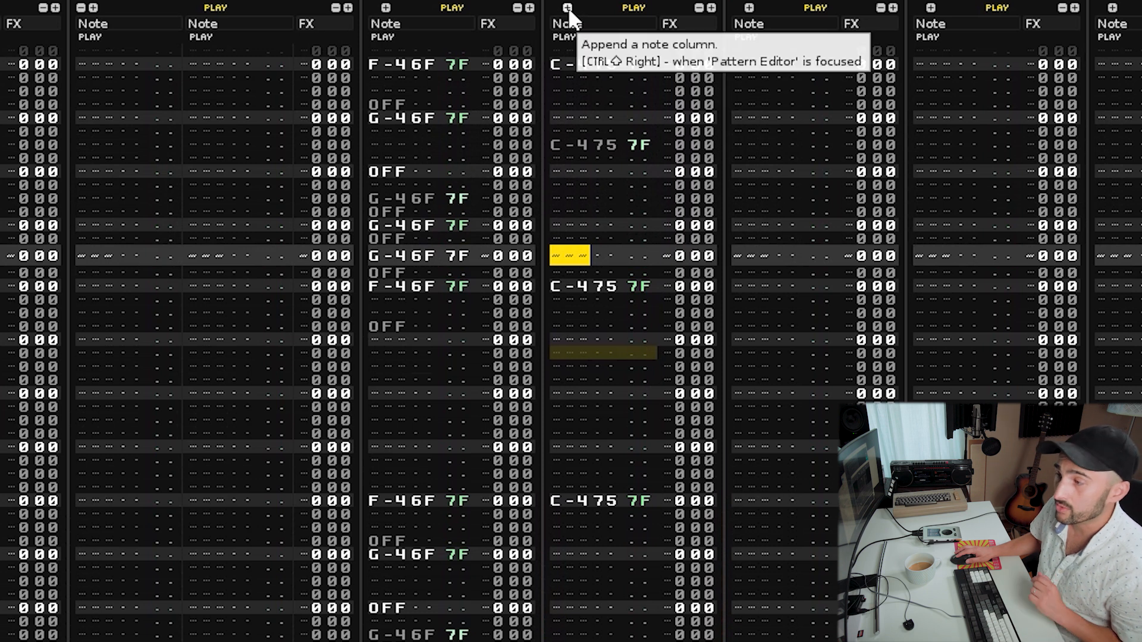
Append a second note column to the breaks track and play the pattern.
click(568, 7)
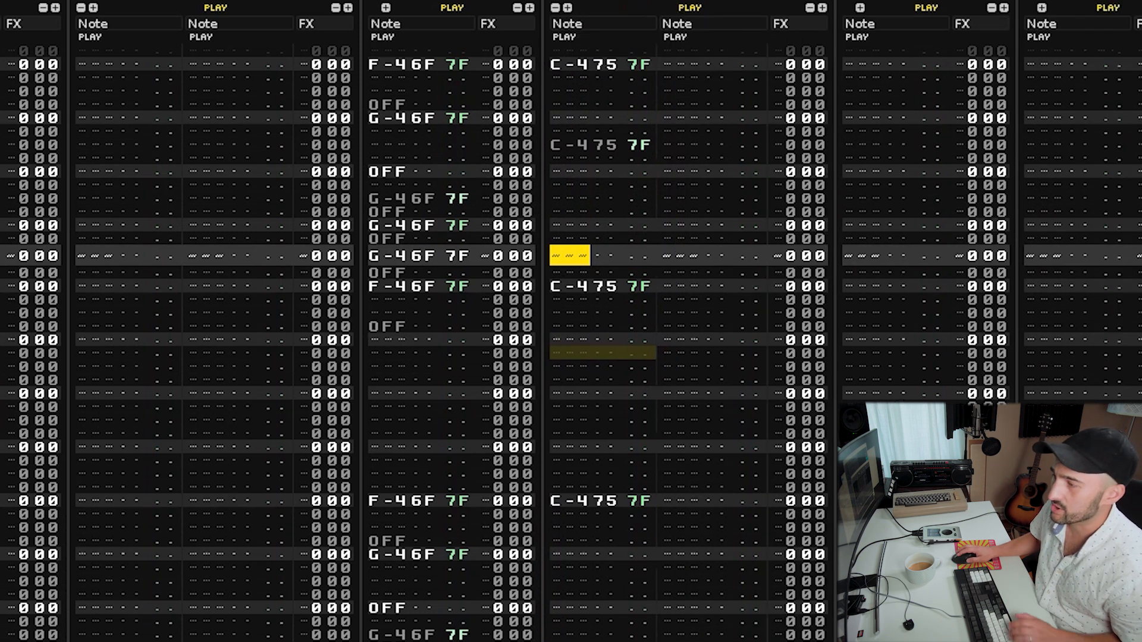
click(668, 150)
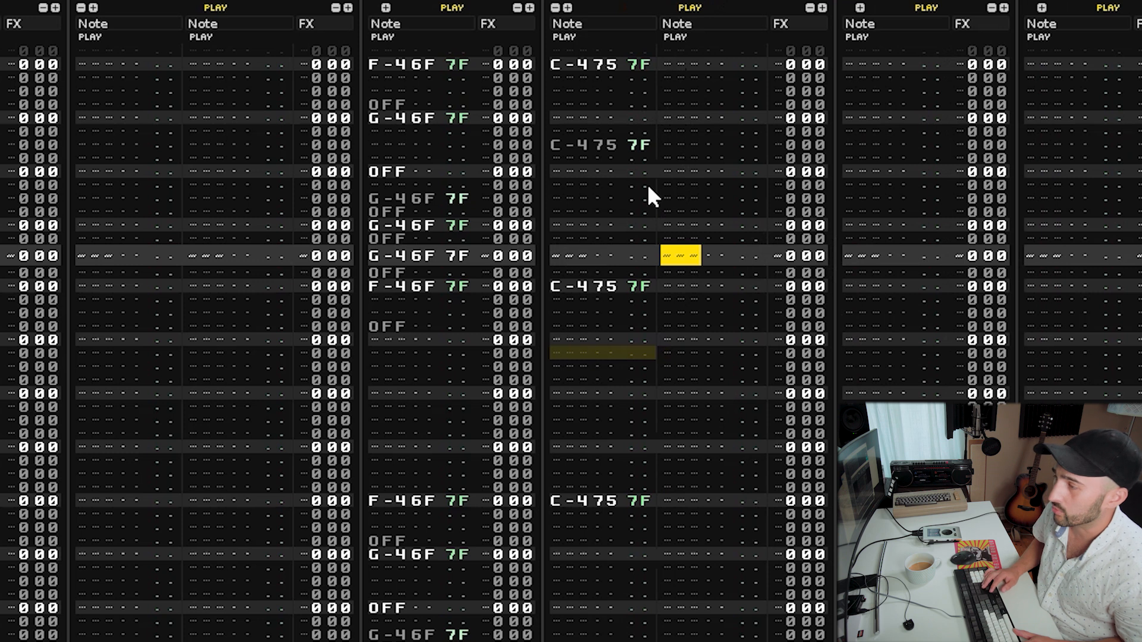
key(space)
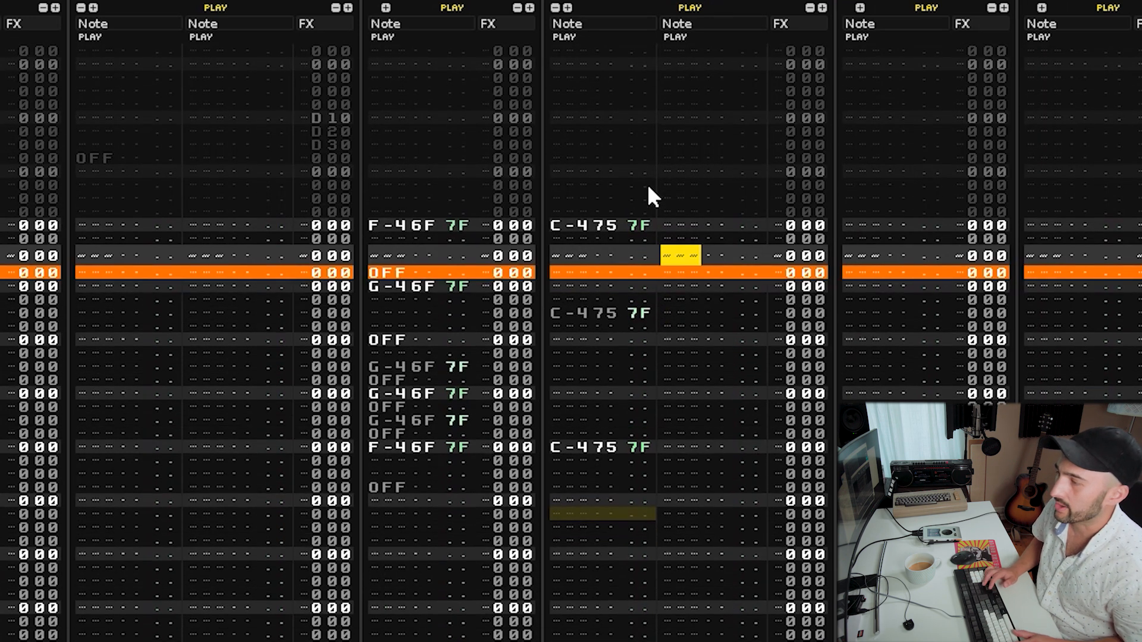
Add a C-4 note in the breaks track's second note column, delete it, and play the pattern.
key(z)
key(Up)
key(Up)
key(Up)
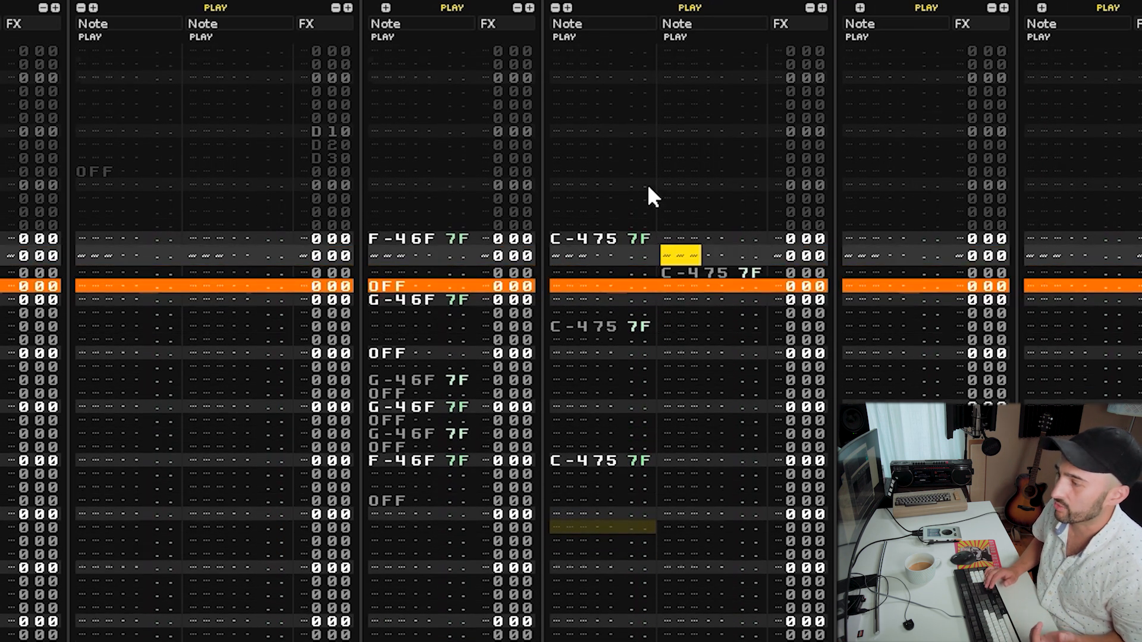
key(Down)
key(Down)
key(Down)
key(Down)
key(Down)
key(Down)
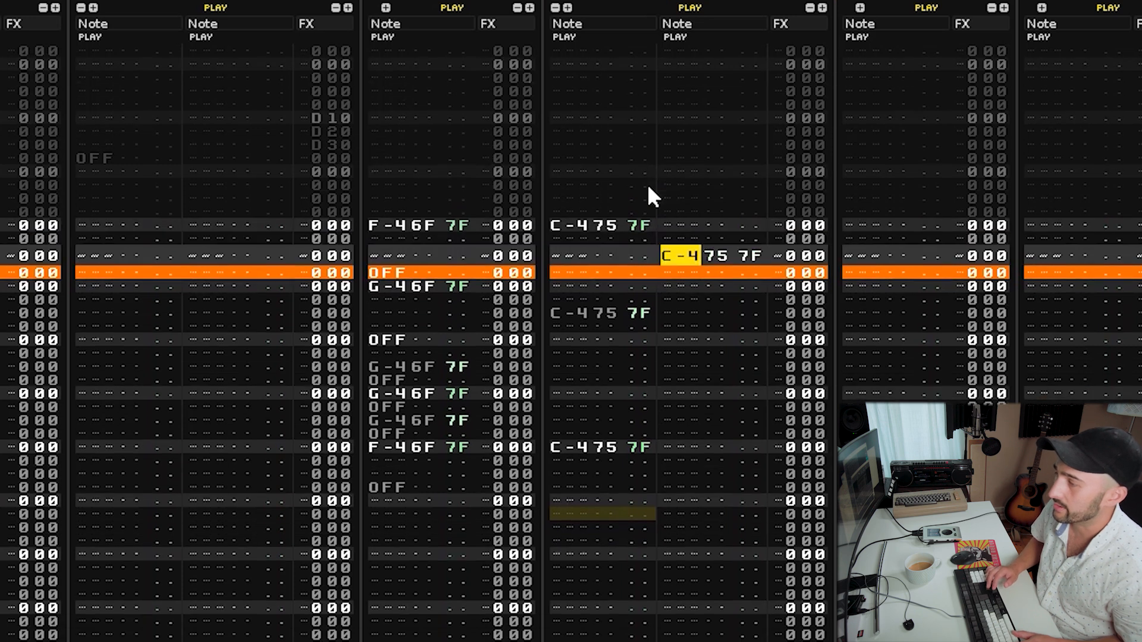
key(Up)
key(Up)
key(Up)
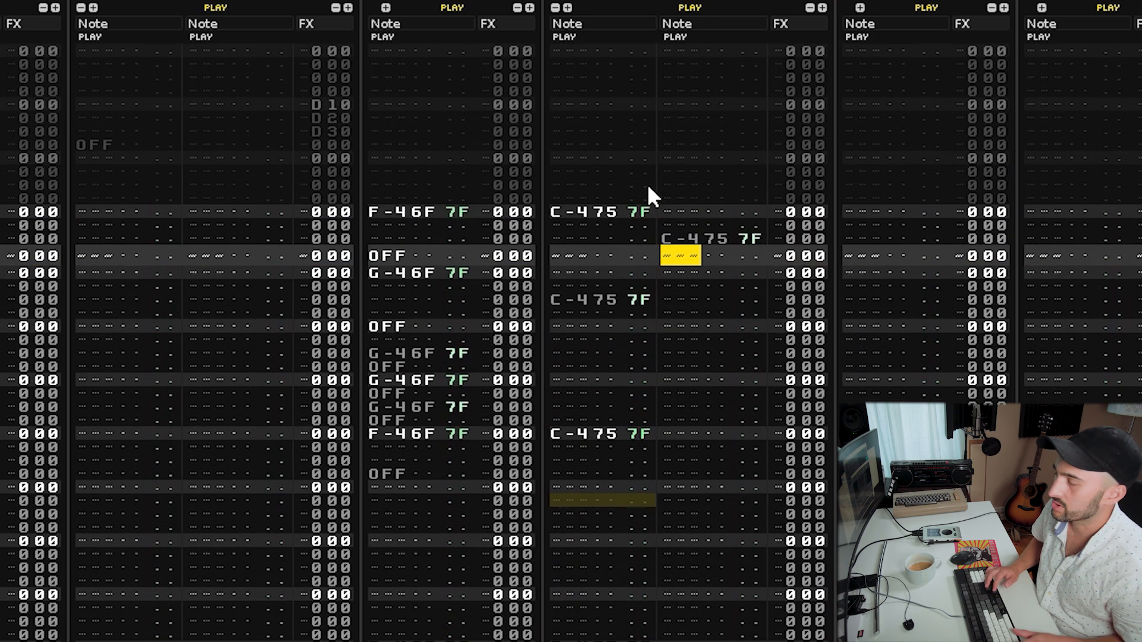
key(Up)
key(Delete)
key(Return)
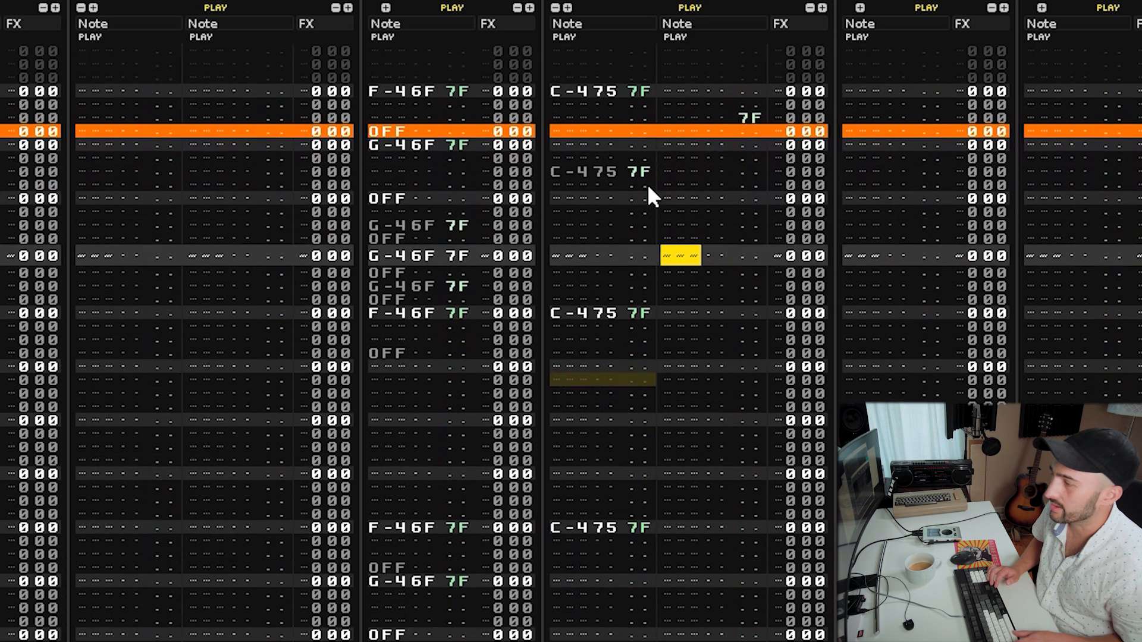
key(space)
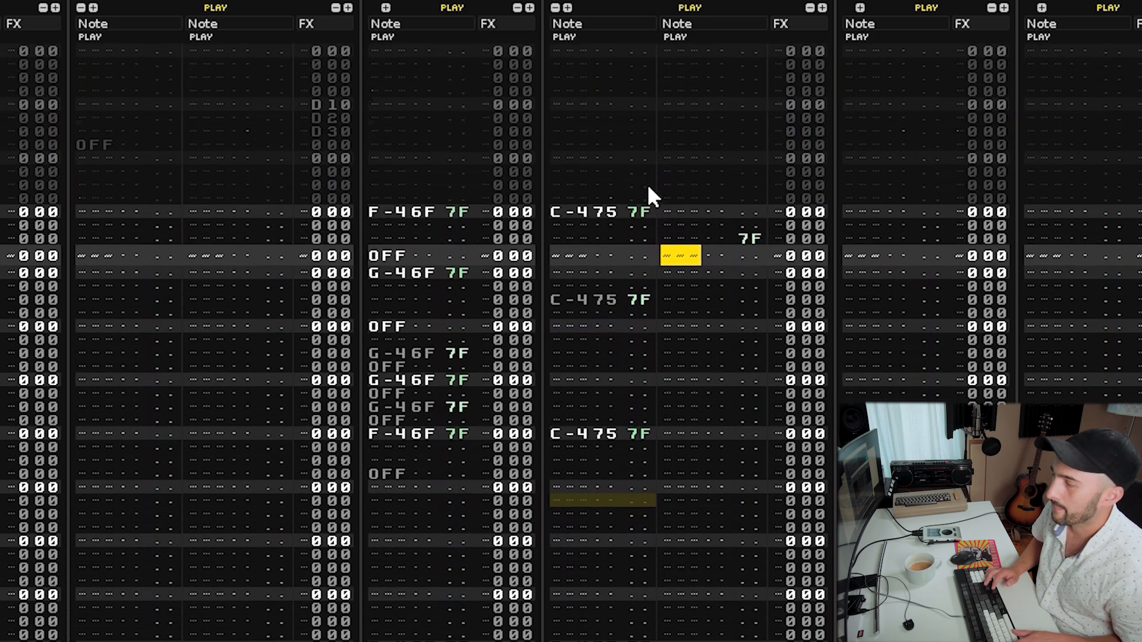
Enter a C-4 note followed by a note-off in the second note column and play the pattern.
key(z)
key(a)
key(space)
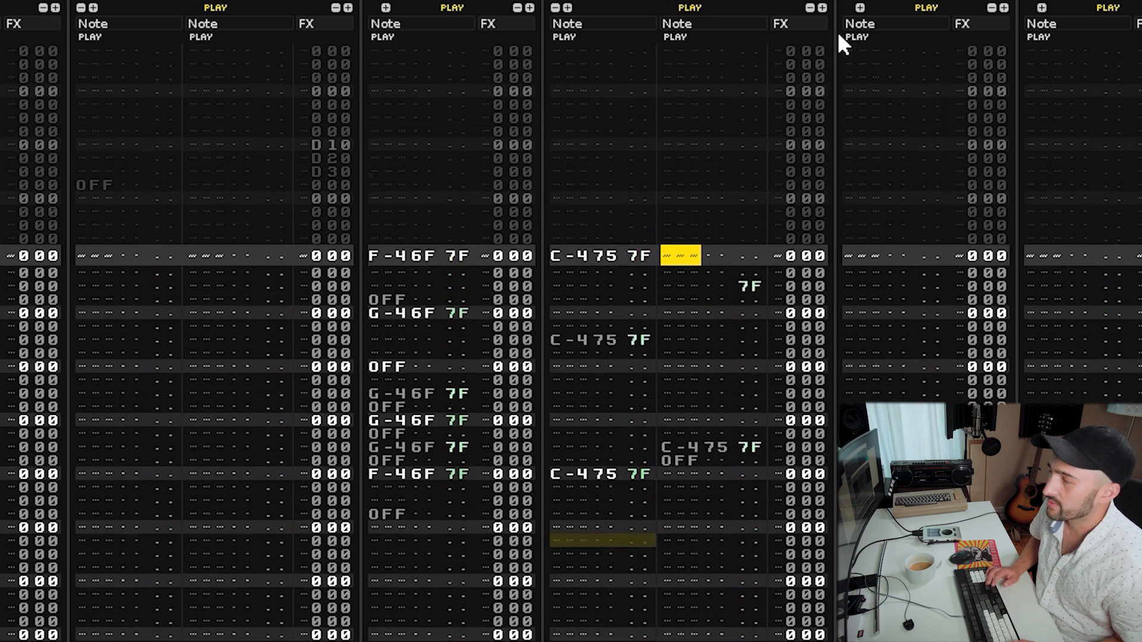
Select the second note column's C-4 note in the breaks track and play the pattern from there.
key(Down)
key(Down)
key(Up)
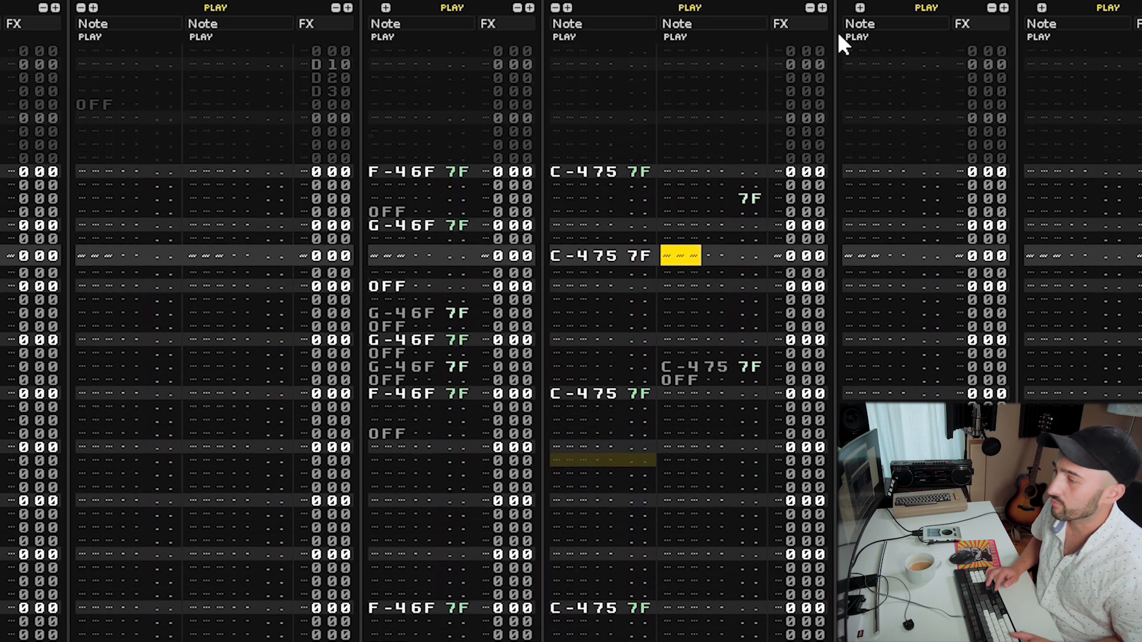
key(Left)
key(Left)
key(Left)
key(Left)
key(Left)
key(Left)
key(Right)
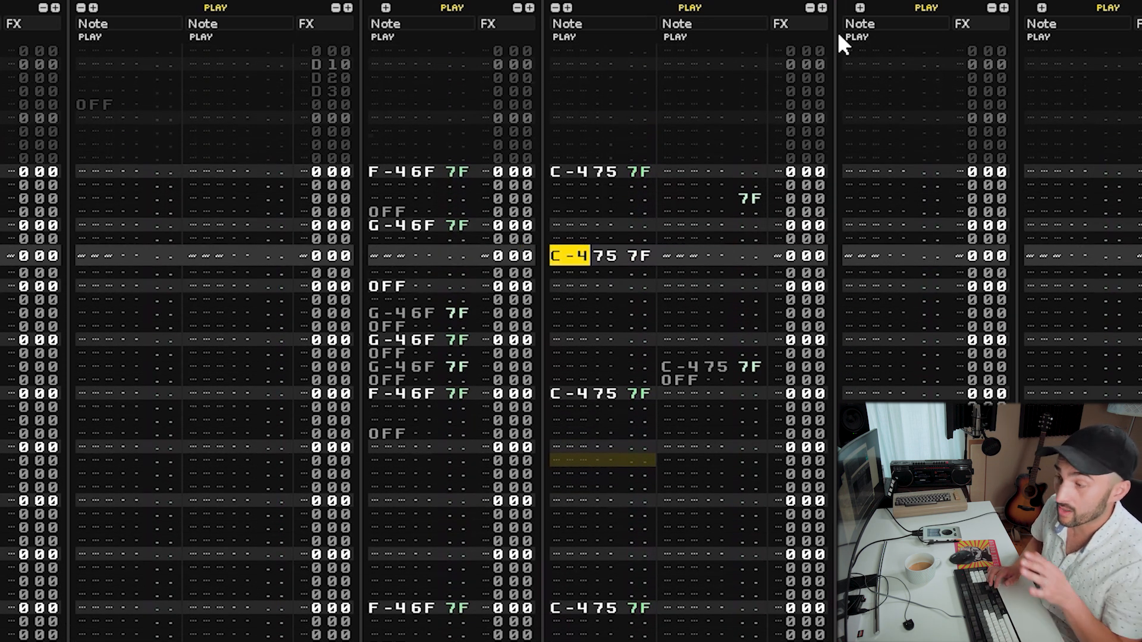
key(Down)
key(Down)
key(Down)
key(Down)
key(Down)
key(Down)
key(Down)
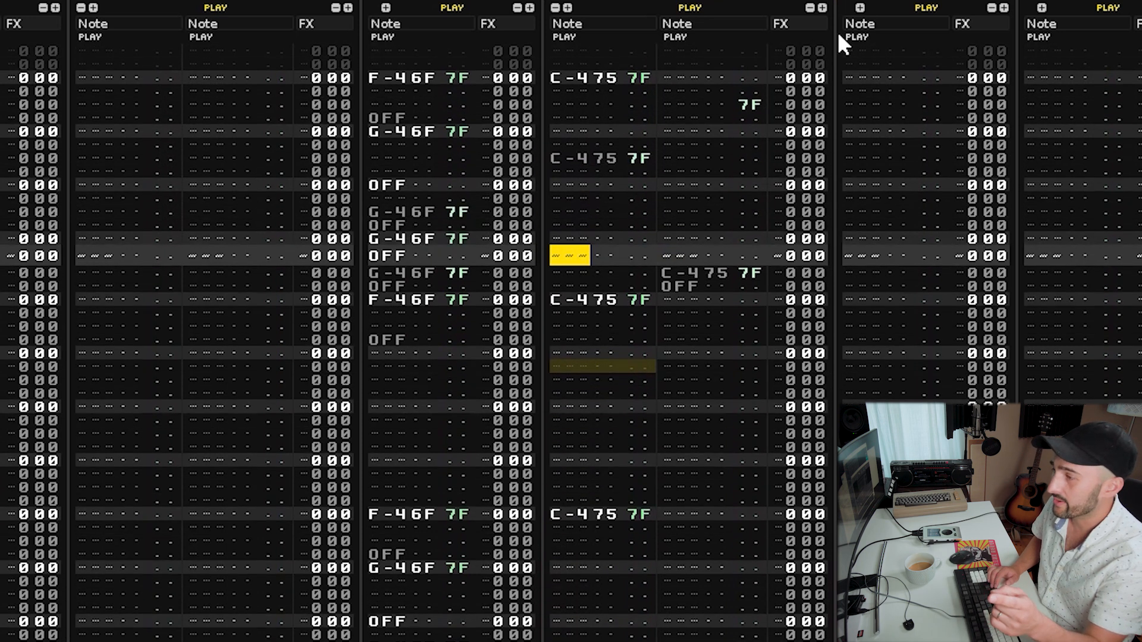
key(Down)
key(Right)
key(Right)
key(Right)
key(Right)
key(Right)
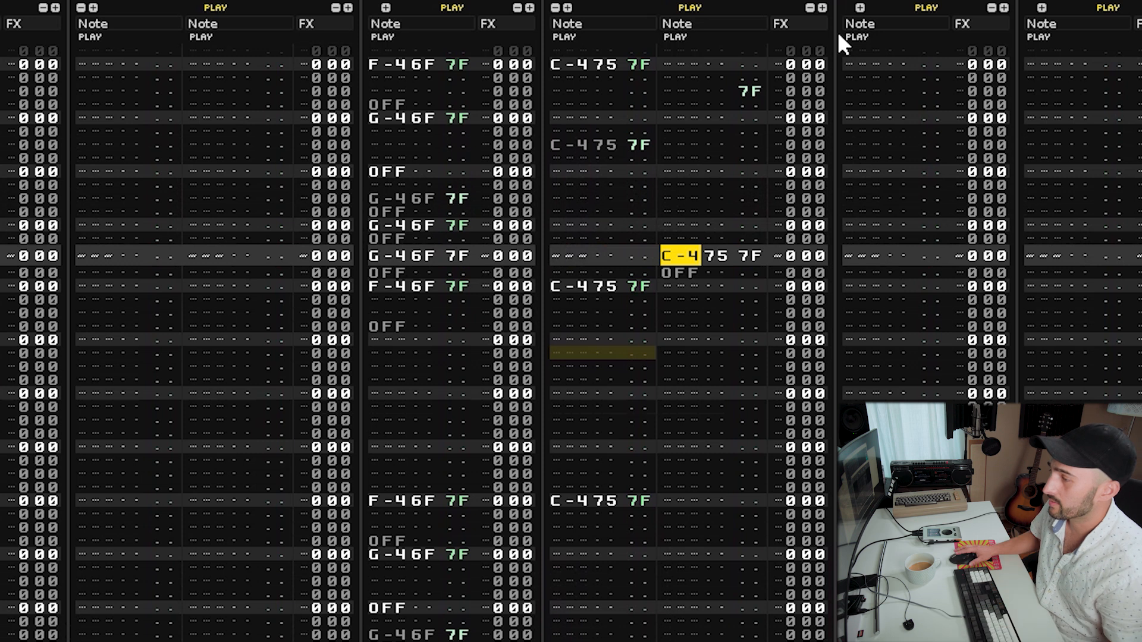
click(689, 256)
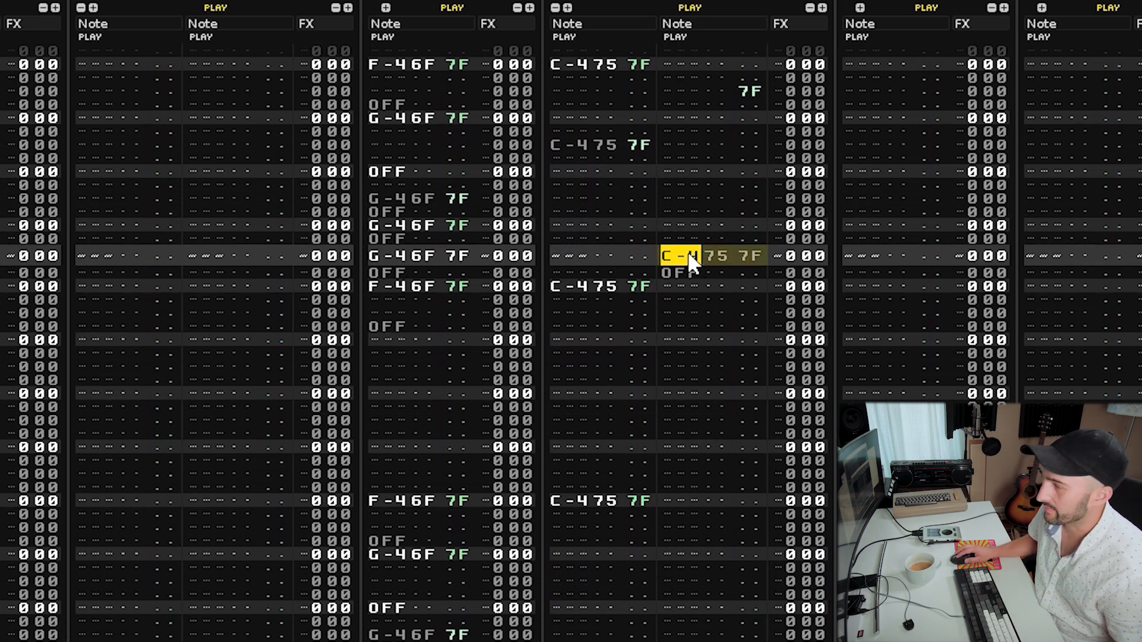
key(space)
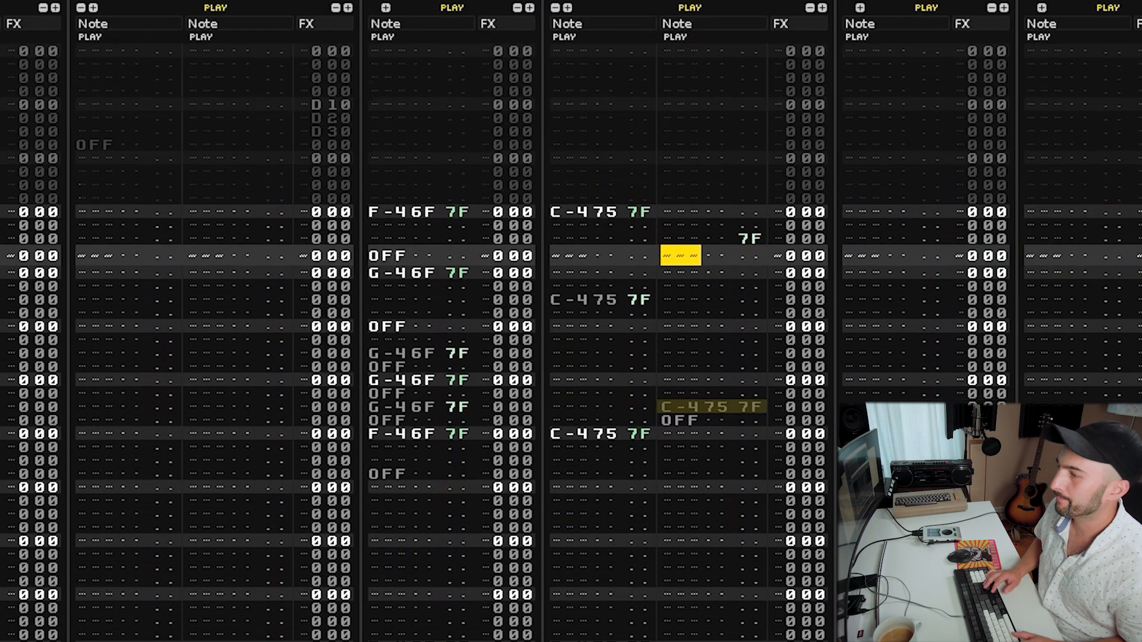
Add an S40 sample offset effect on the row of the breaks track's middle C-4 hit.
key(Down)
key(Down)
key(Down)
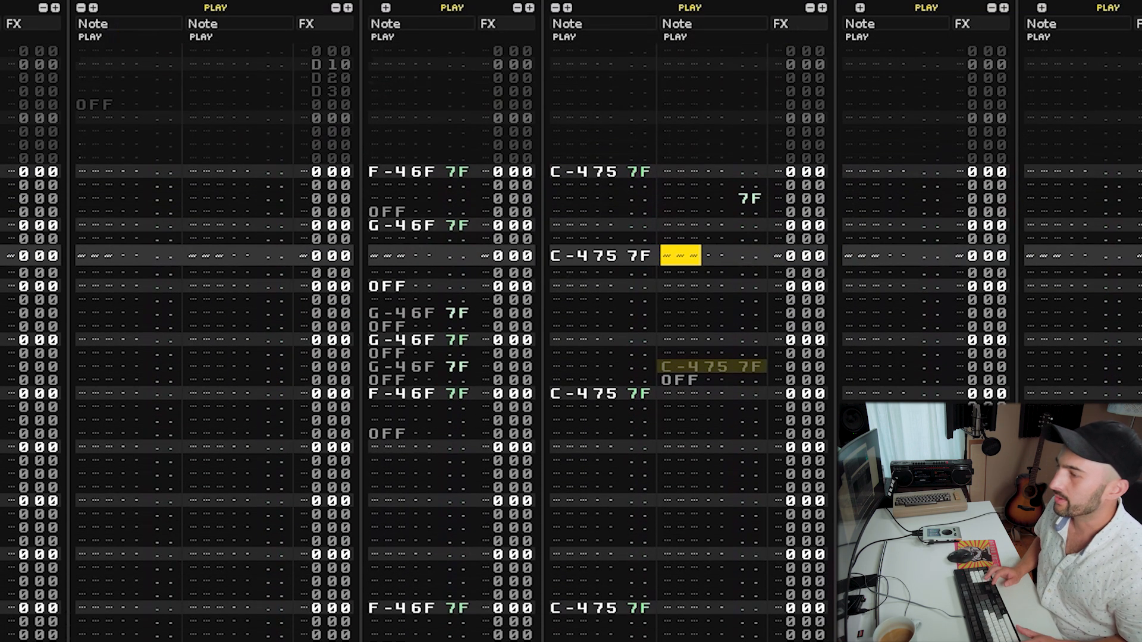
key(Right)
key(Right)
key(Right)
key(Right)
key(Right)
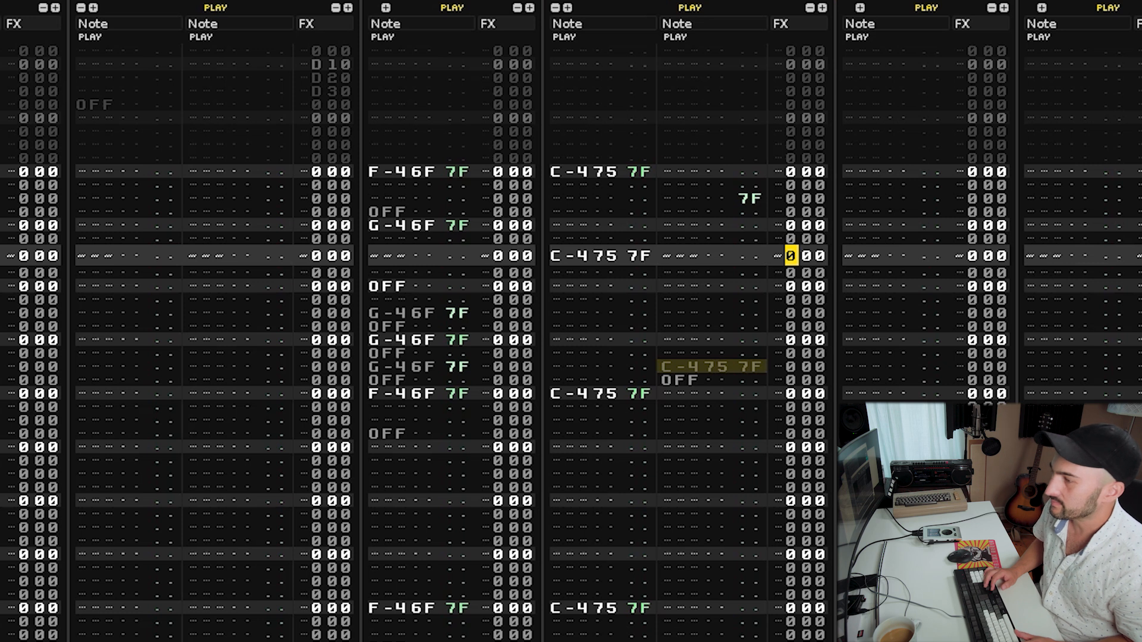
text(s)
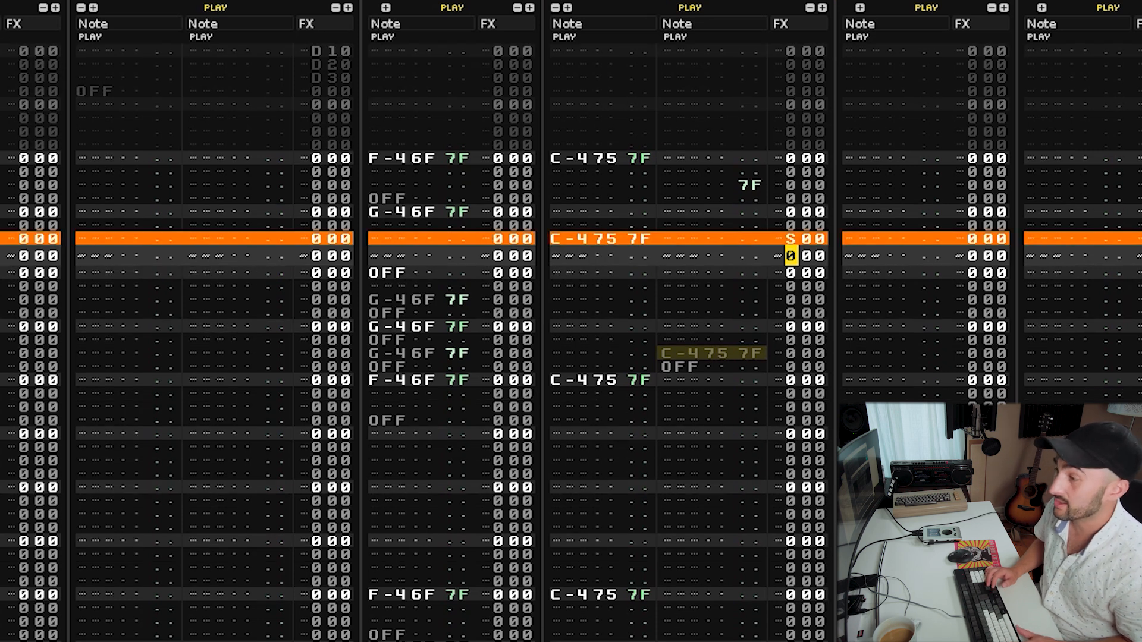
key(Up)
key(Right)
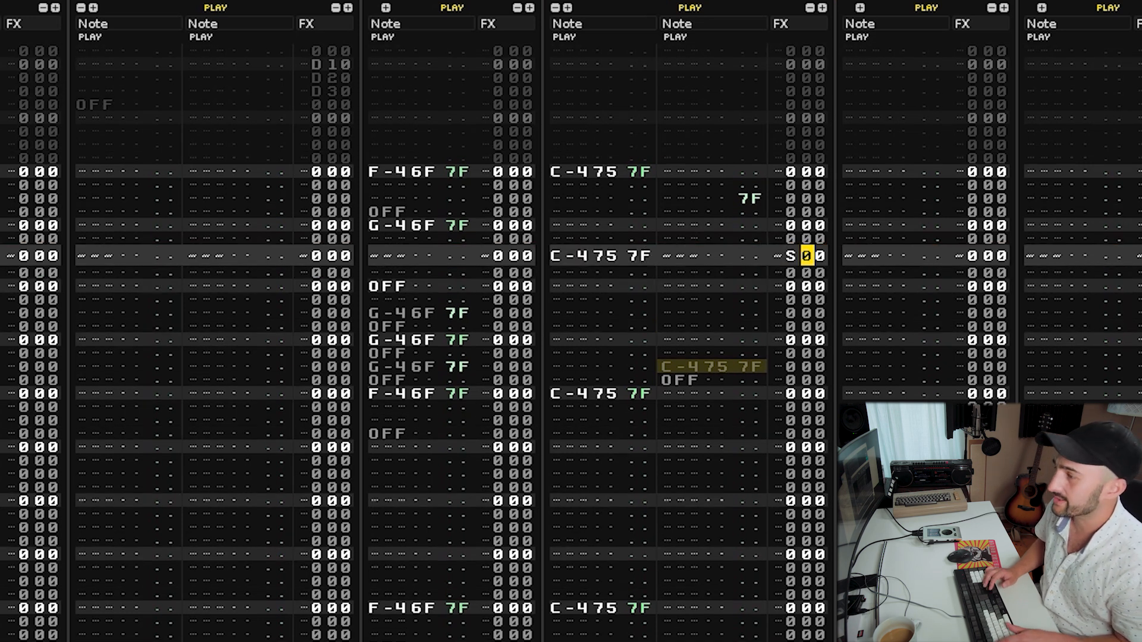
text(4)
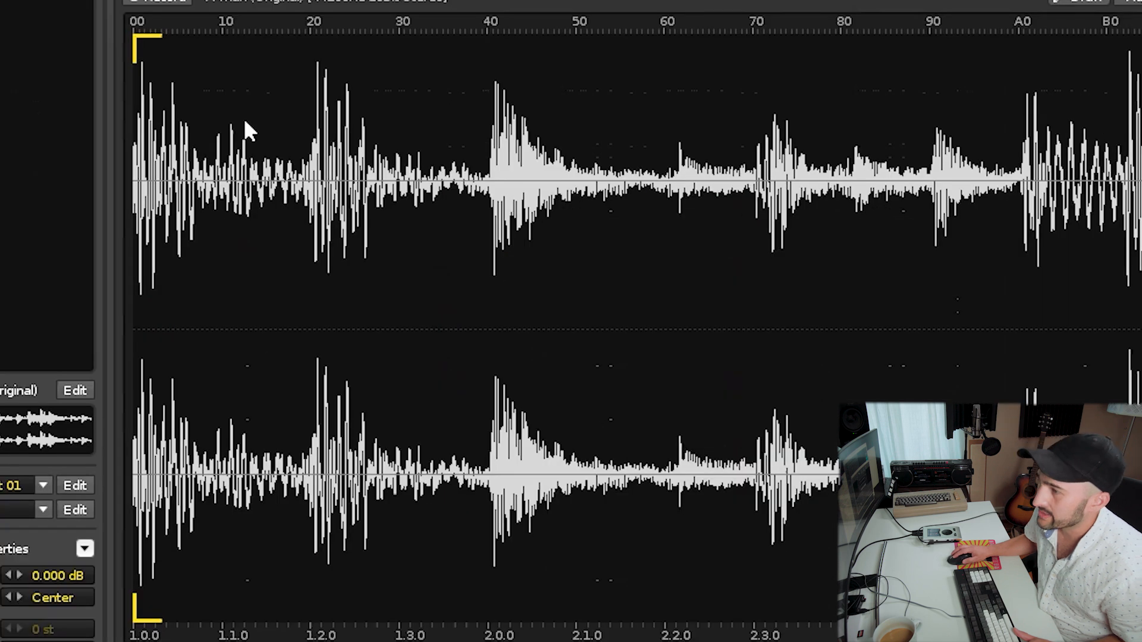
Examine the sample section from 40 to 50 in the waveform editor.
drag(483, 48, 580, 349)
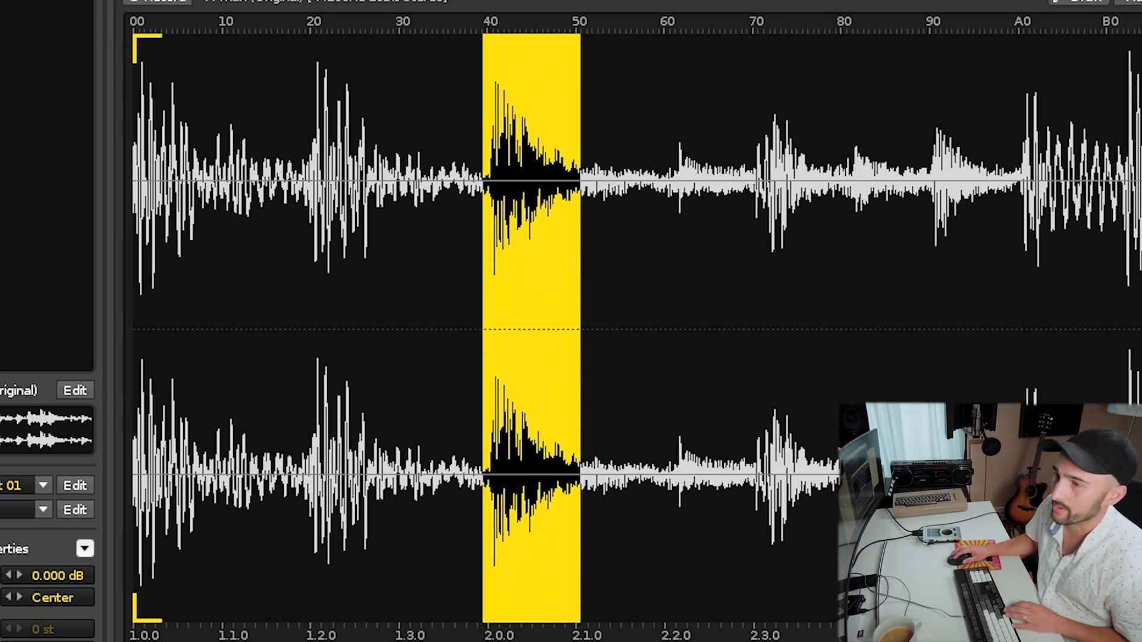
drag(333, 1, 1141, 0)
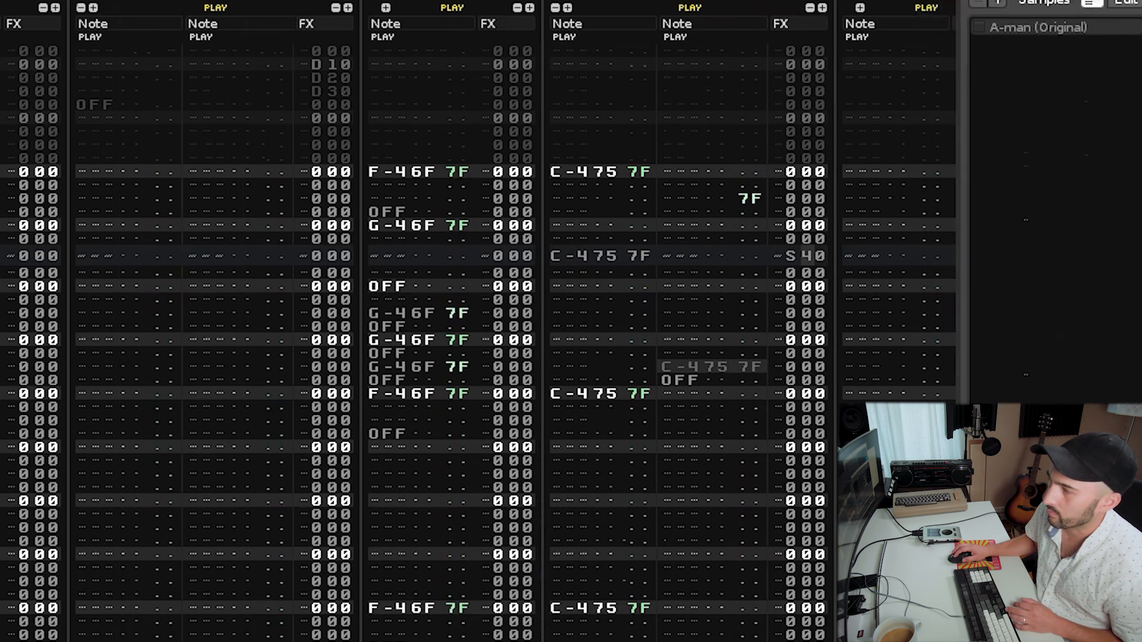
click(807, 256)
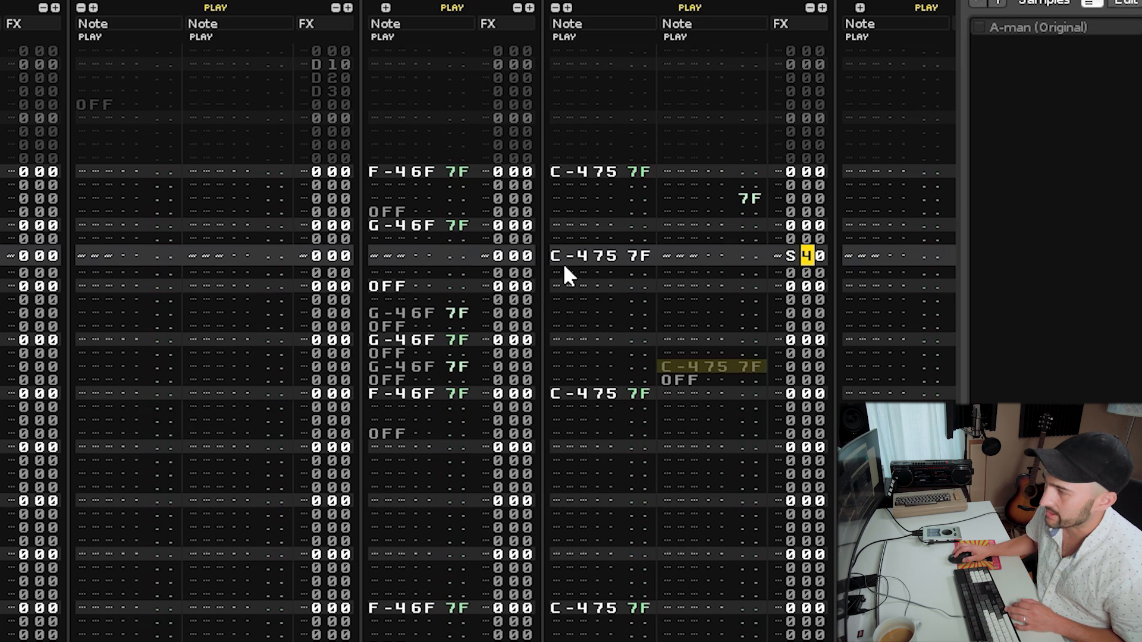
scroll(563, 266, up, 3)
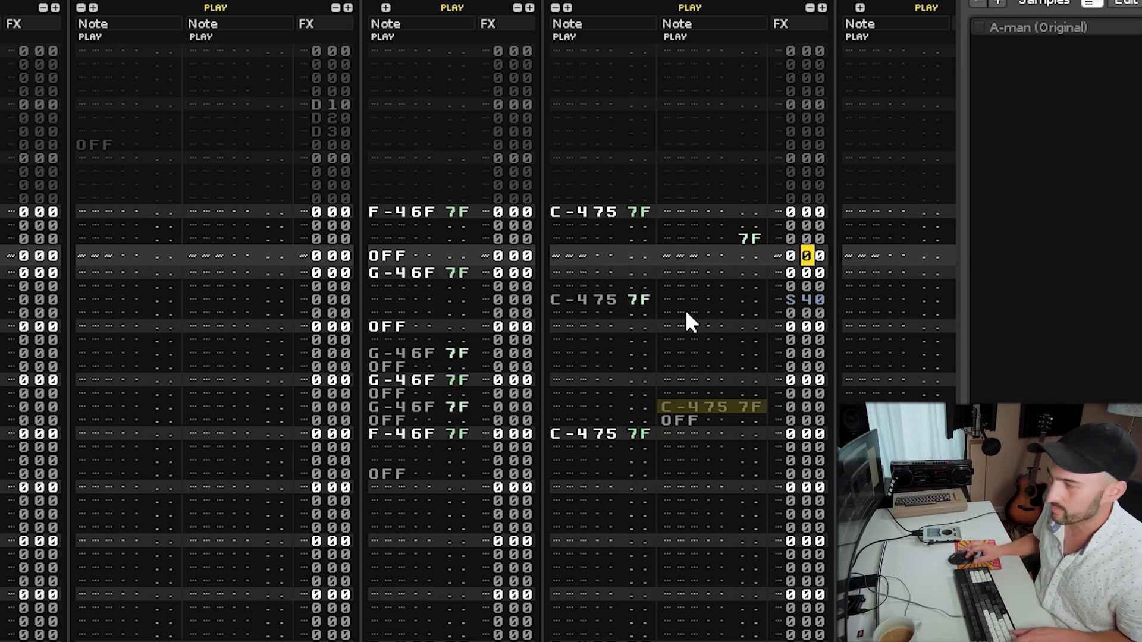
Paste the C-4 note with its S40 effect into further rows of the first note column and play the pattern.
key(shift+Tab)
key(shift+Tab)
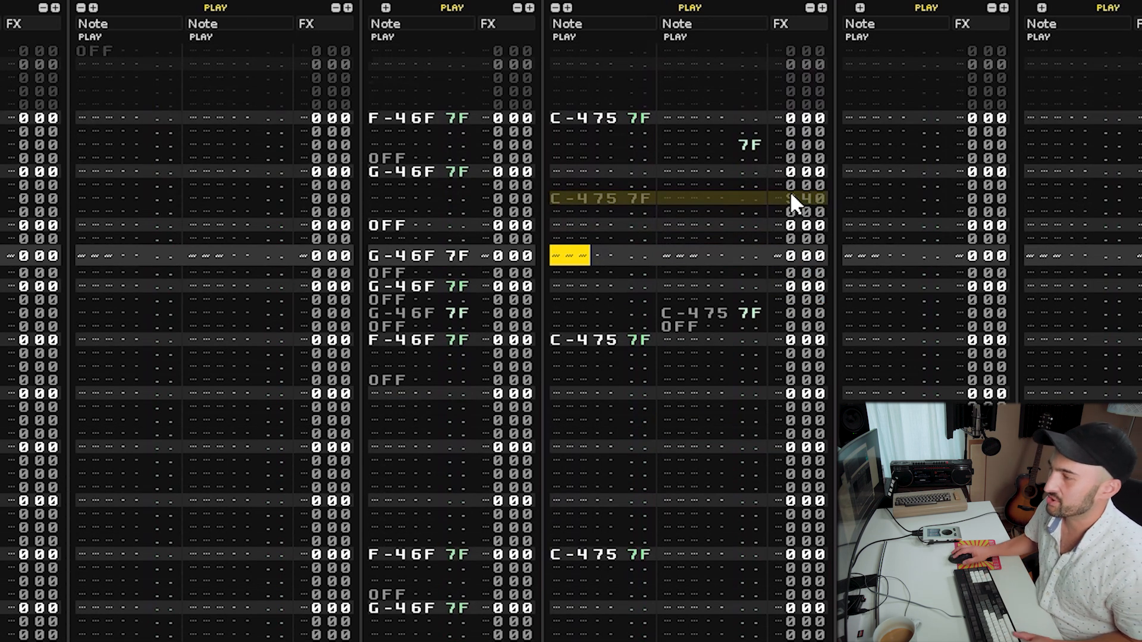
key(Tab)
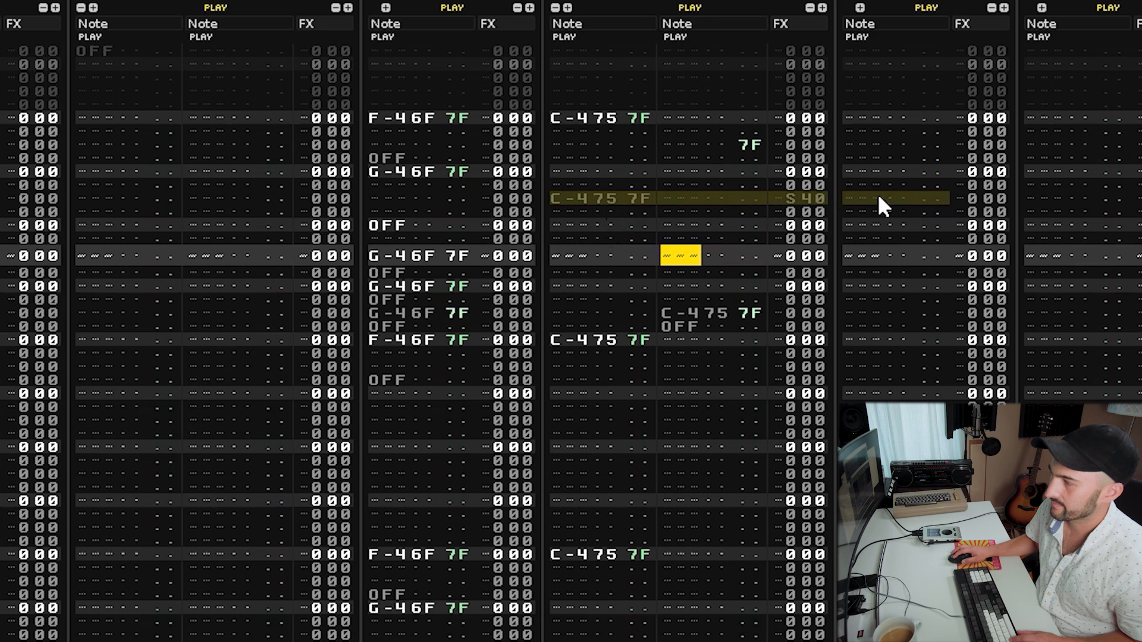
key(shift+Tab)
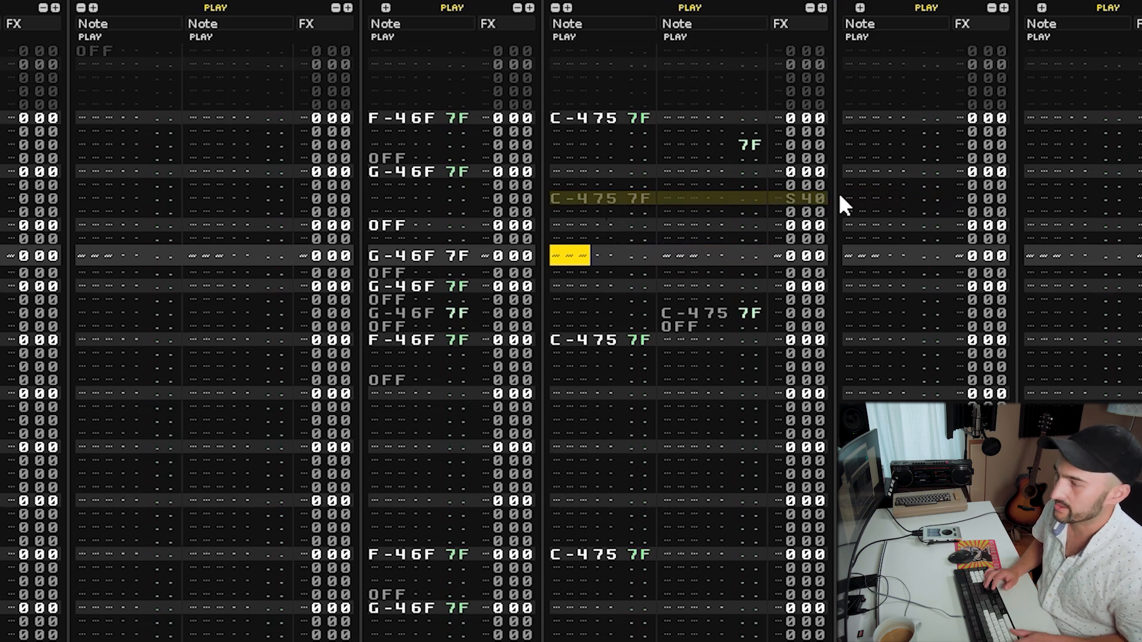
key(Up)
key(Up)
key(Up)
key(Down)
key(Down)
key(Down)
key(ctrl+v)
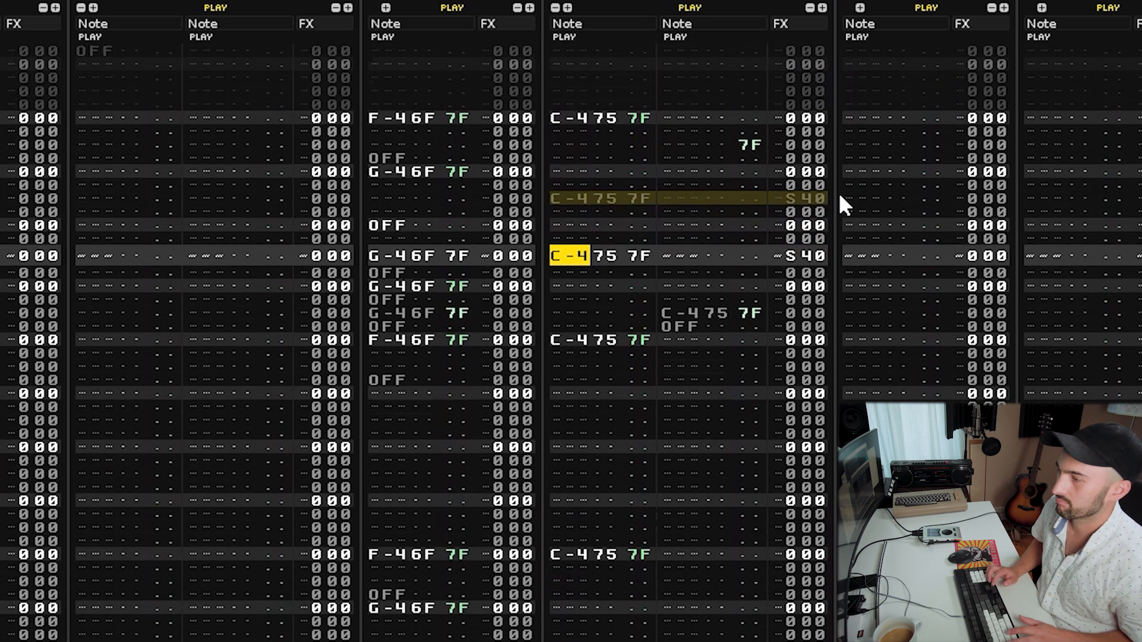
key(space)
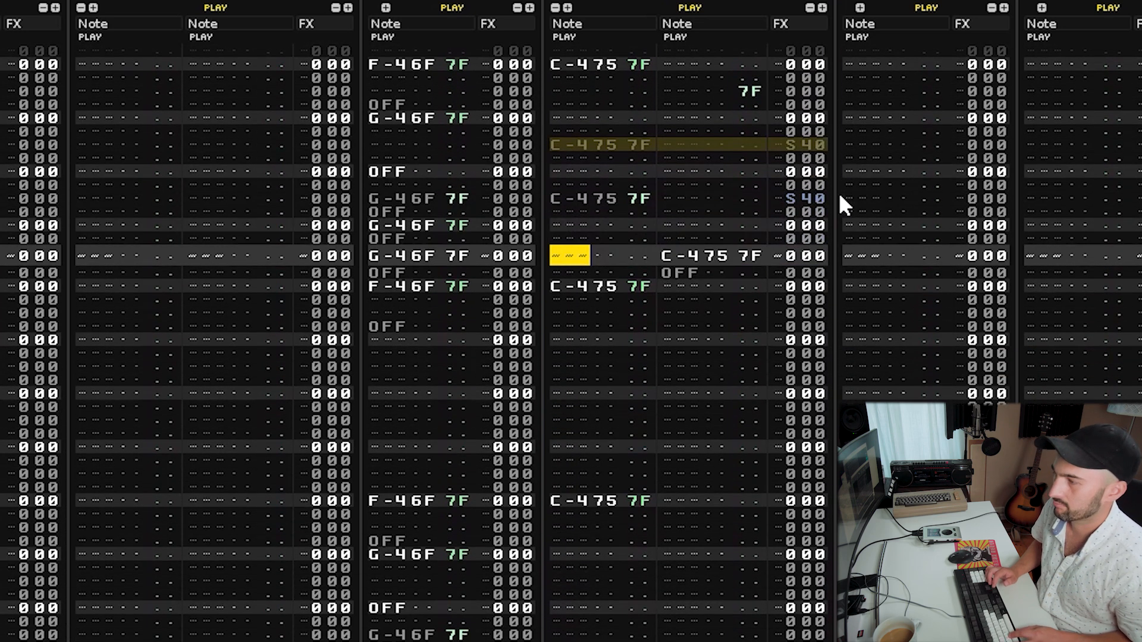
key(ctrl+v)
key(space)
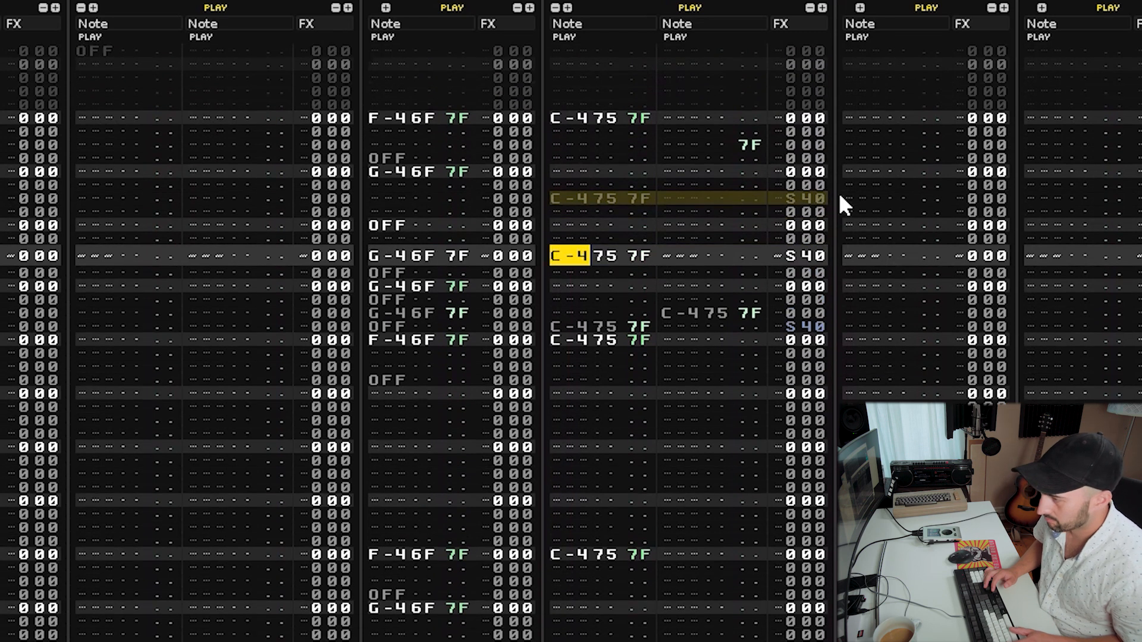
Insert note-offs in the second note column after the C-4 hits and play the pattern.
key(space)
key(Tab)
key(a)
key(space)
key(space)
key(Down)
key(Down)
key(Down)
key(Down)
key(Down)
key(Down)
key(Down)
key(Down)
key(Down)
key(Down)
key(Down)
key(Down)
key(Down)
key(Down)
key(a)
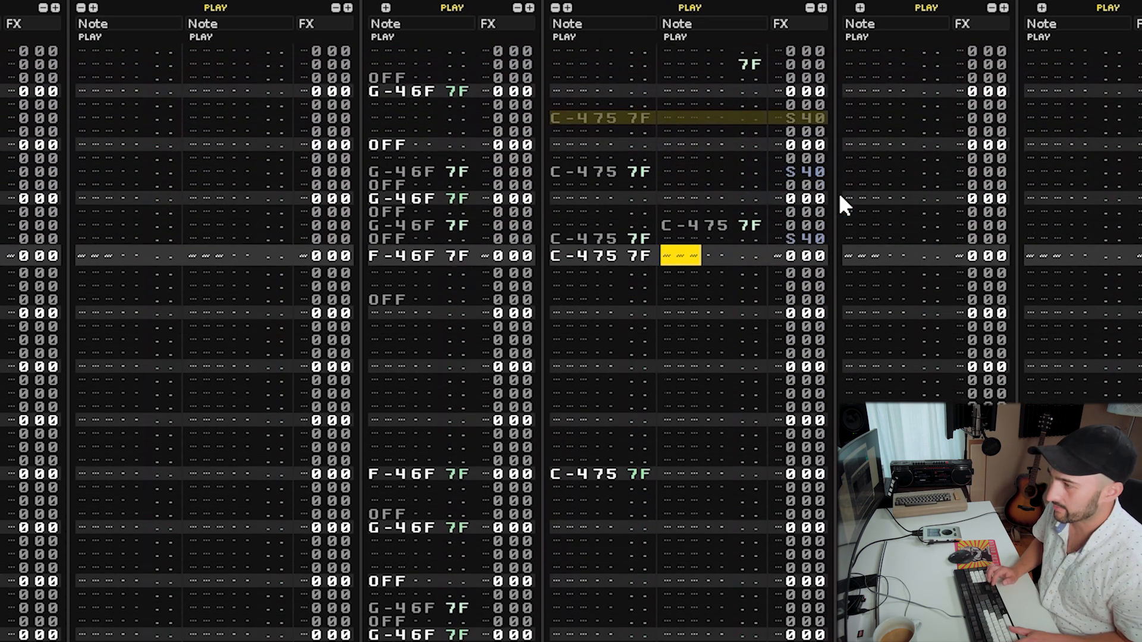
key(space)
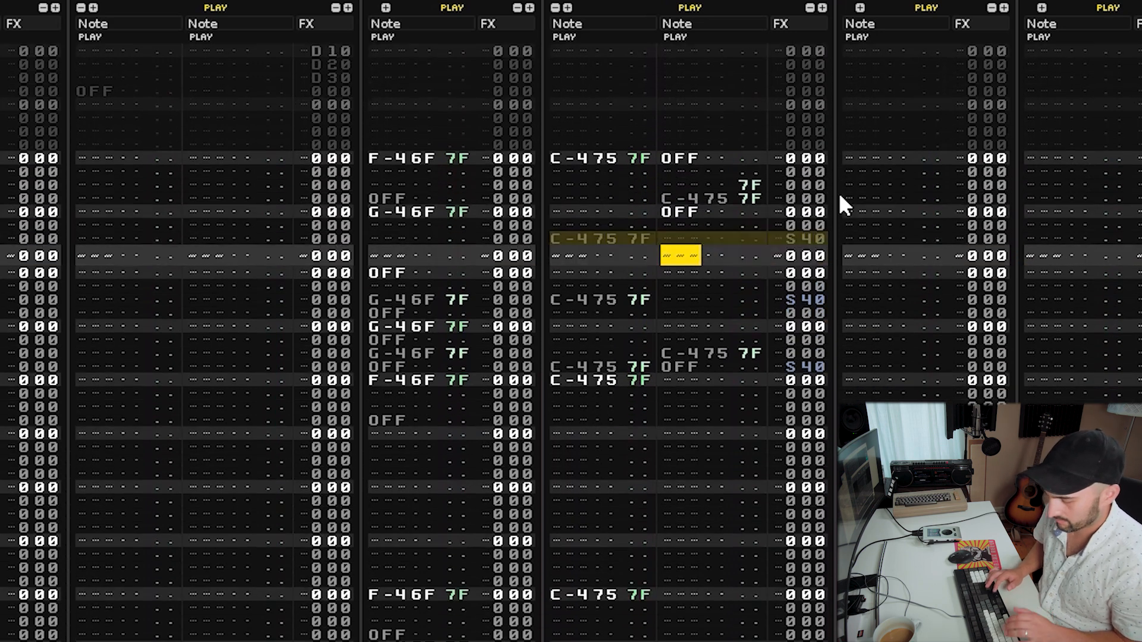
Delete a note in the second note column three rows higher and play the pattern.
key(Up)
key(Up)
key(Up)
key(Delete)
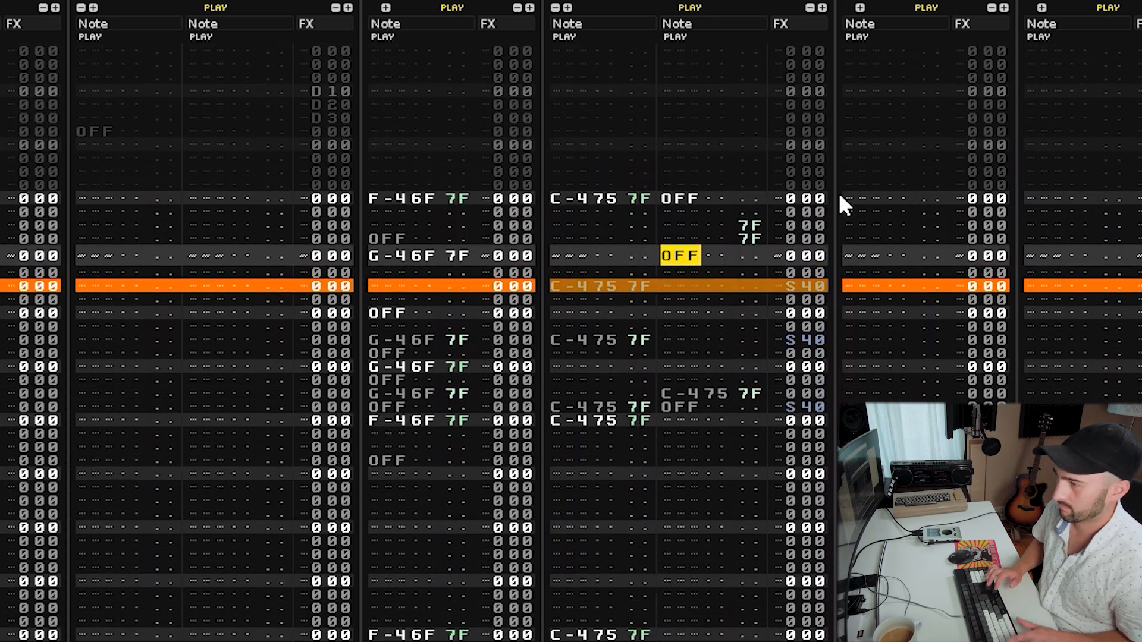
key(space)
Enter a B0 reverse command in the first note column's volume column and play the pattern.
key(Left)
key(Left)
key(Left)
key(Left)
key(Left)
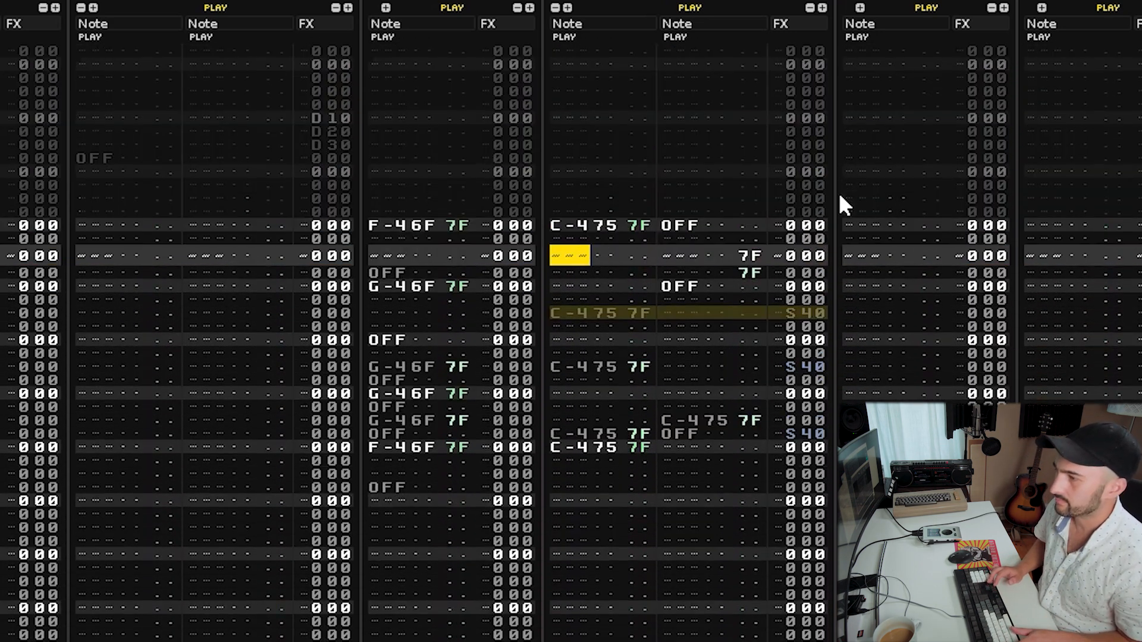
key(space)
key(Right)
key(Right)
key(Up)
key(Up)
key(Right)
key(Right)
key(Down)
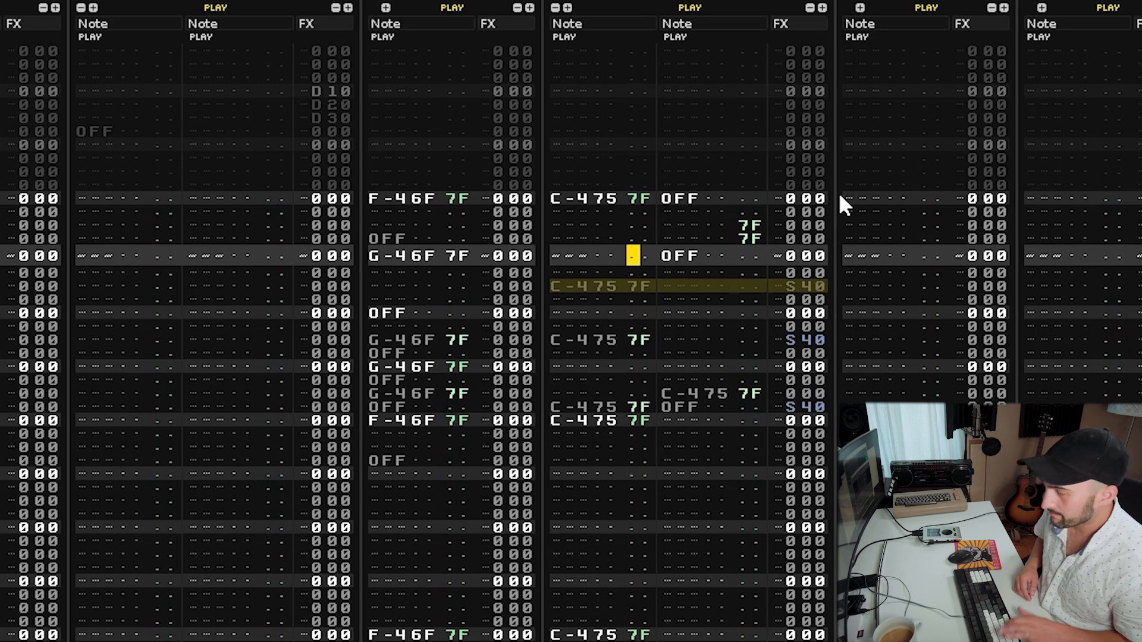
text(b)
key(Up)
key(Up)
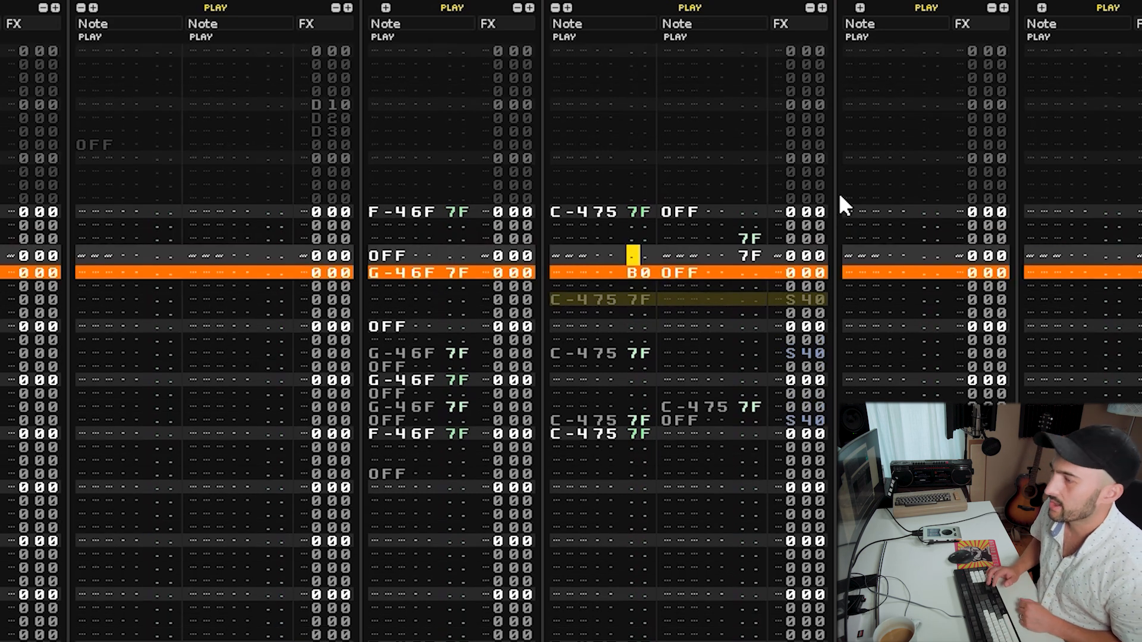
key(space)
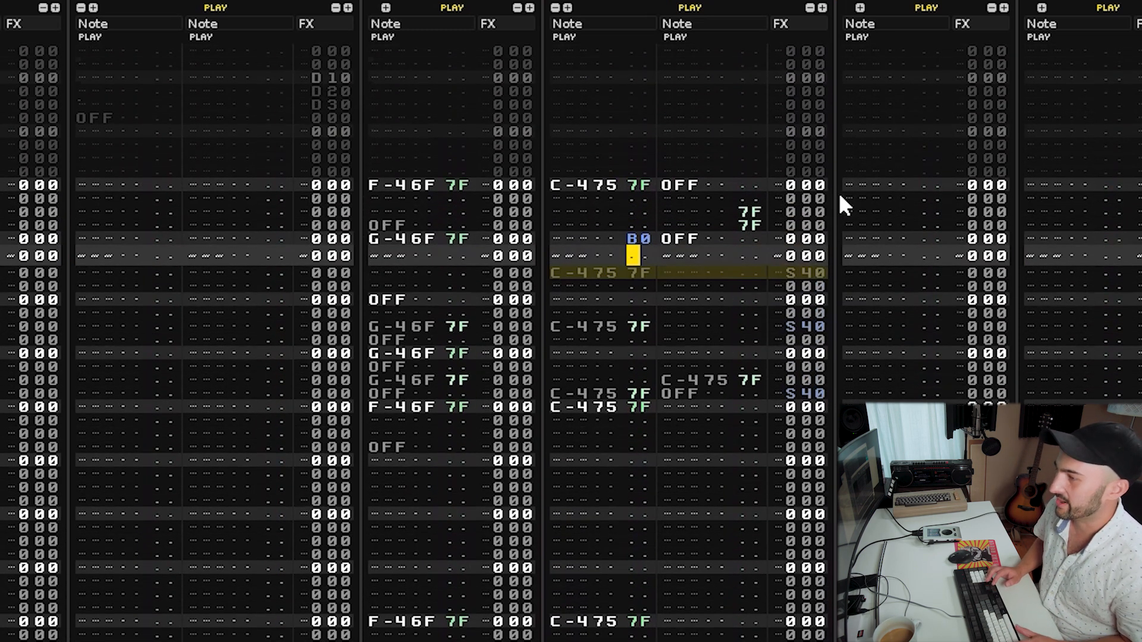
Add a B0 reverse command in the first note column's volume column below the next C-4 hit and play the pattern.
key(Right)
key(Right)
key(Right)
key(Right)
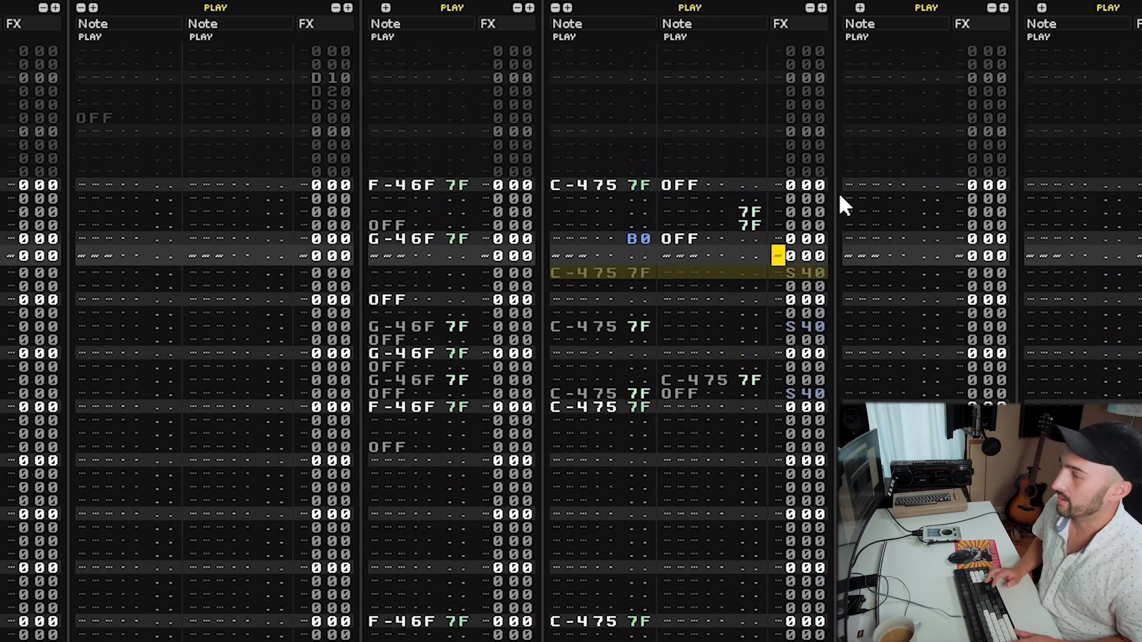
key(Left)
key(Left)
key(Left)
key(Left)
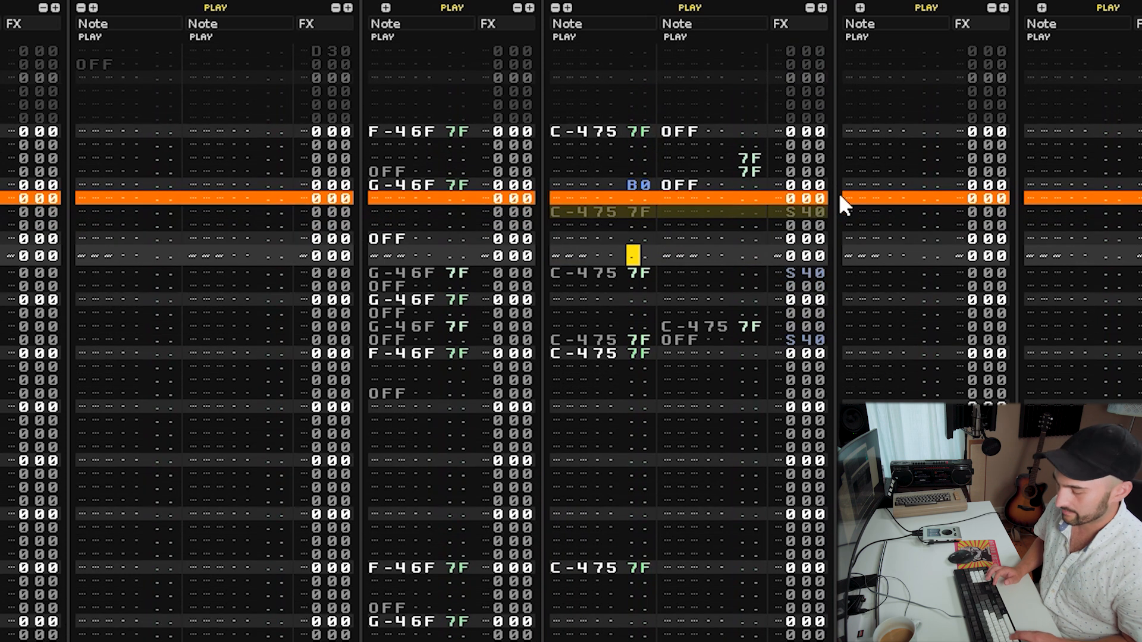
text(b)
key(space)
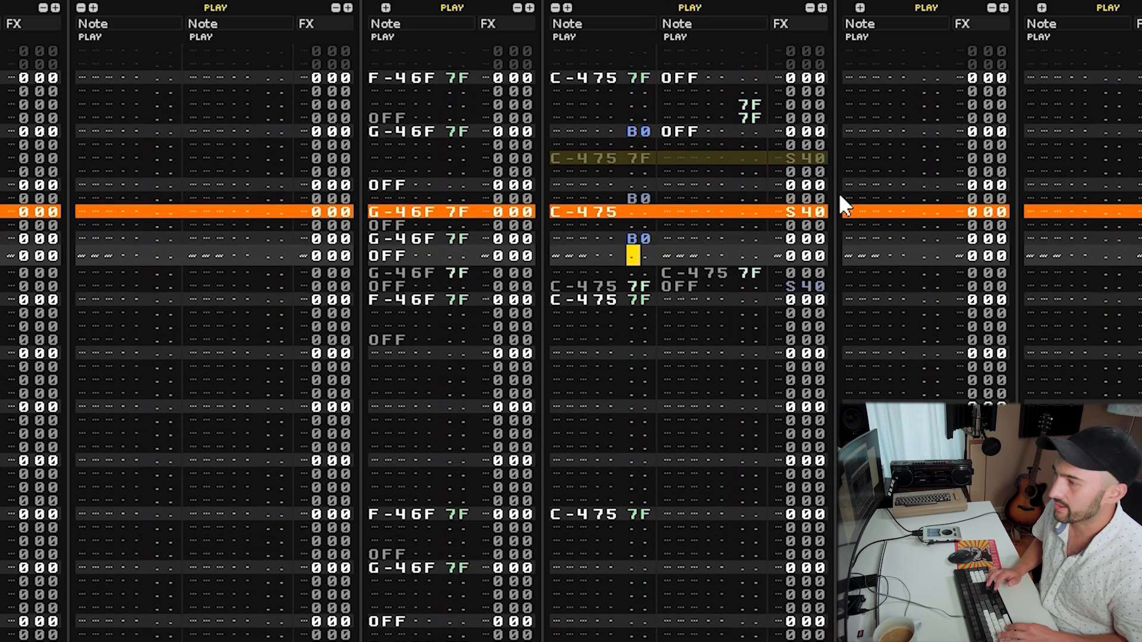
Rearrange the B0 reverse commands around the second C-4 hit and play the pattern.
key(Up)
key(Up)
key(Down)
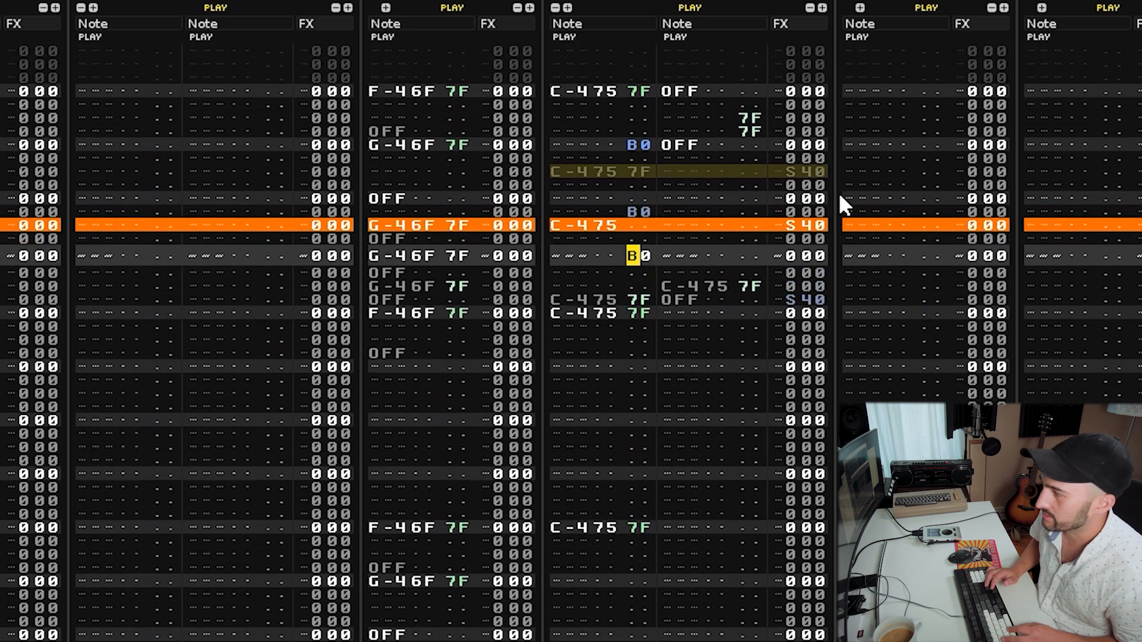
key(Up)
text(b)
key(Delete)
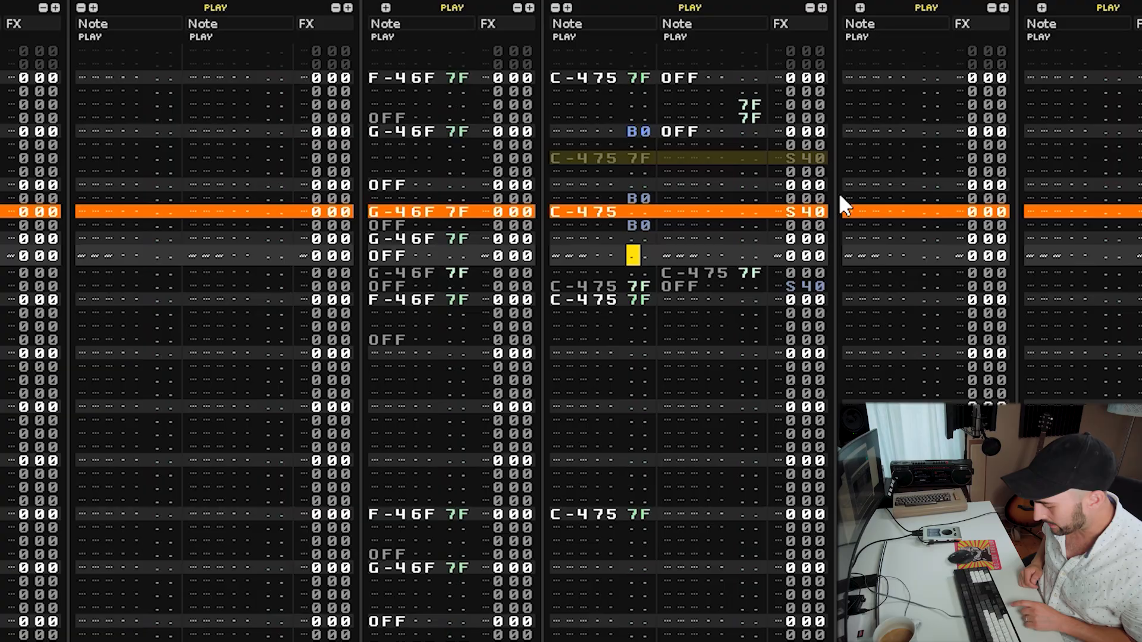
key(space)
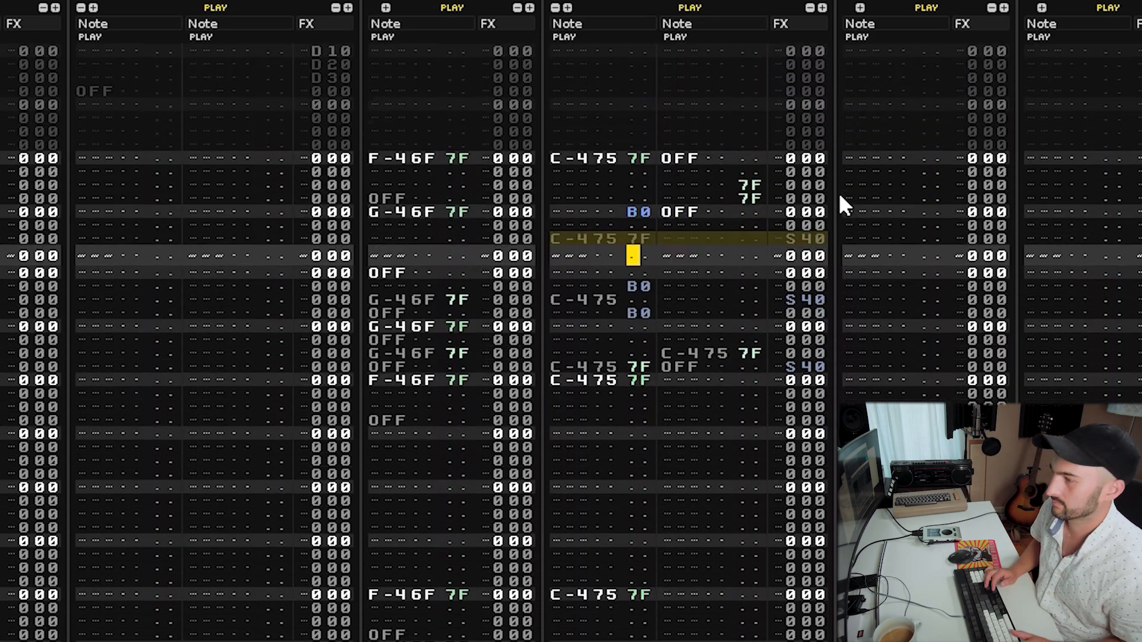
Delete the added B0 reverse commands, then start and stop playback.
key(Up)
key(Delete)
key(Down)
key(Delete)
key(space)
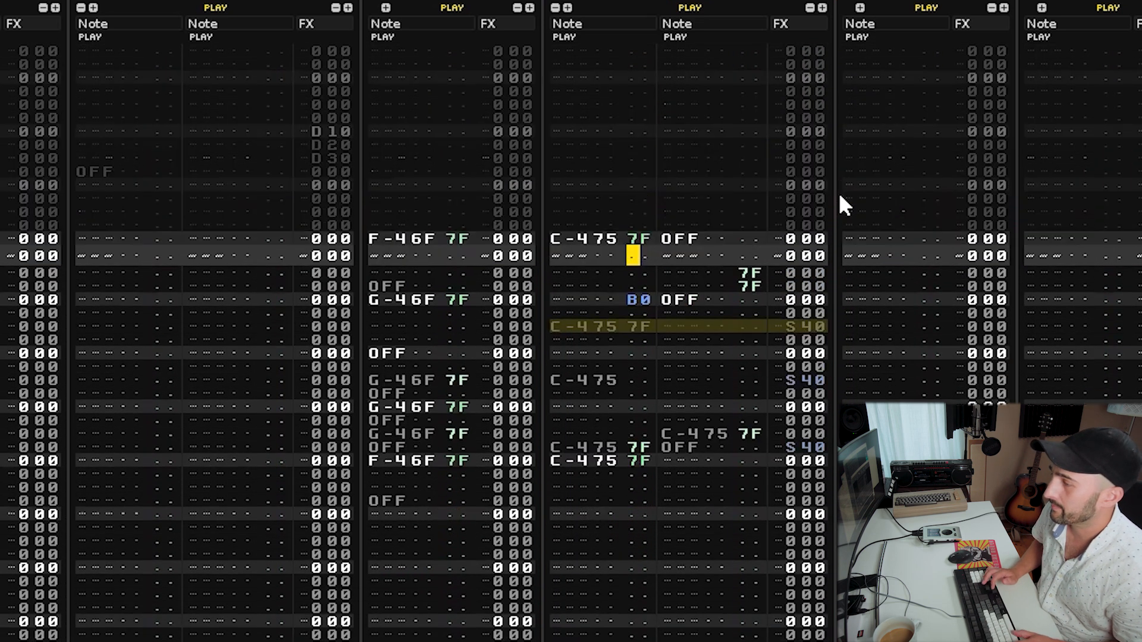
key(space)
Enter D10, D20 and D30 commands in consecutive effect column rows below a C-4 hit.
key(Up)
key(Right)
key(Right)
key(Right)
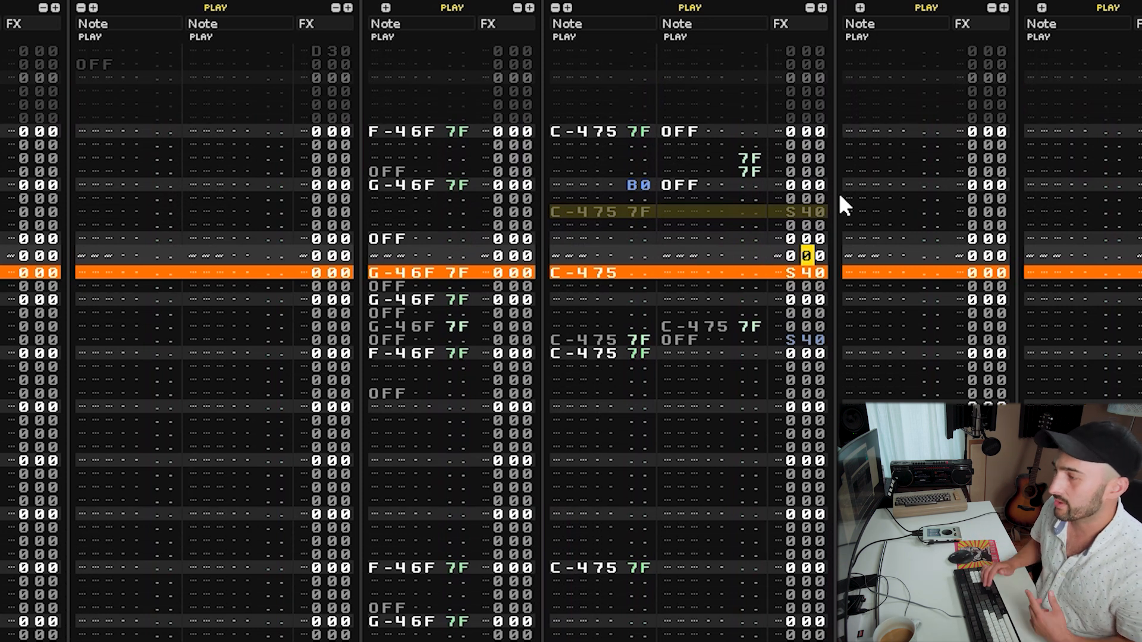
key(Left)
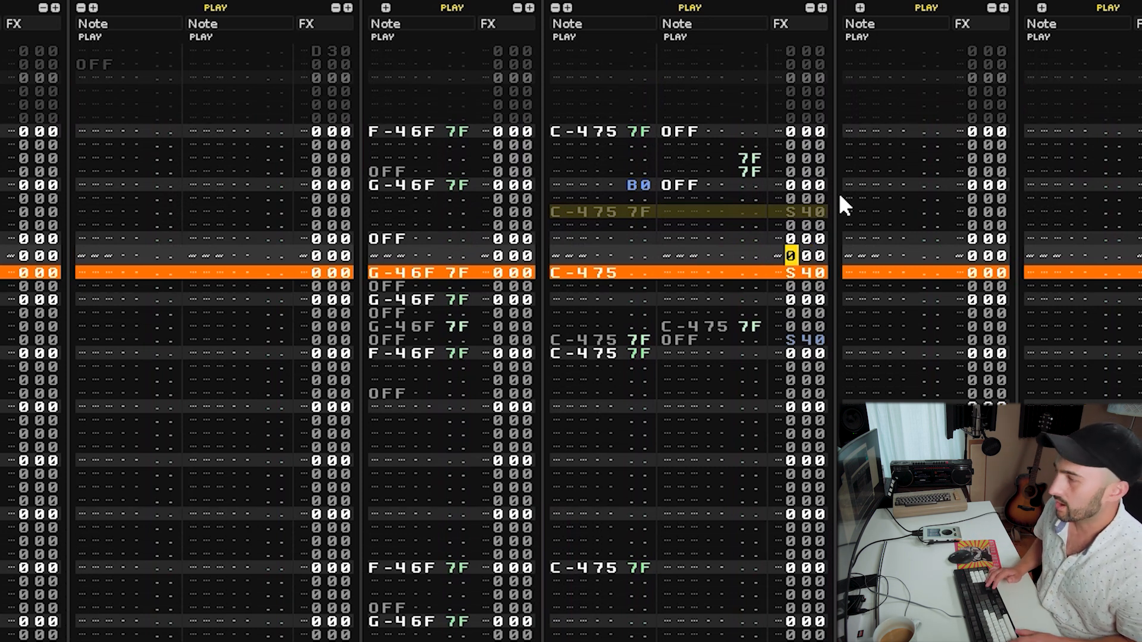
key(Up)
key(Up)
text(d)
key(Down)
text(d)
key(Down)
text(d)
key(Up)
key(Up)
key(Right)
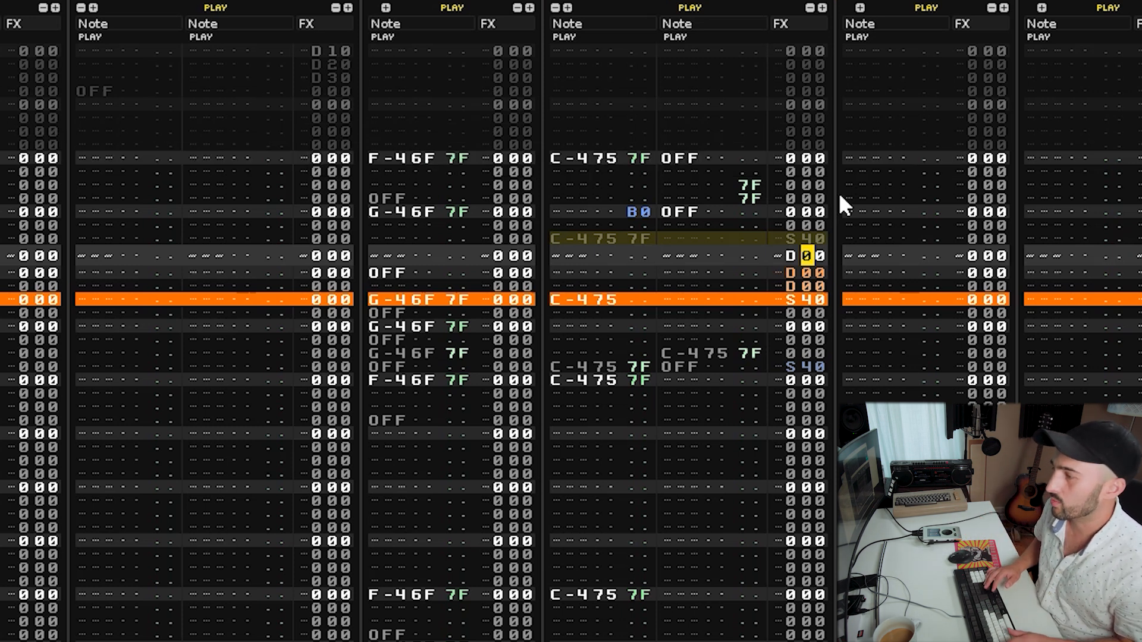
text(123)
key(Up)
key(Up)
key(Up)
key(Up)
key(Up)
key(Up)
key(Up)
key(Up)
key(Up)
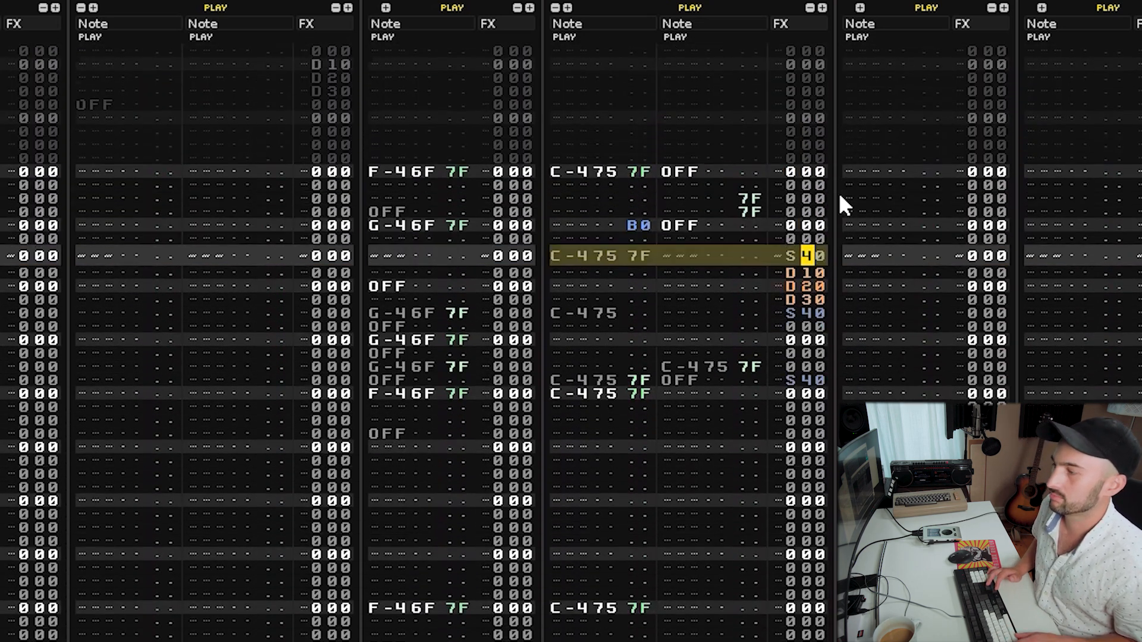
Change those commands to U10, U20 and U30 and play the pattern.
key(Left)
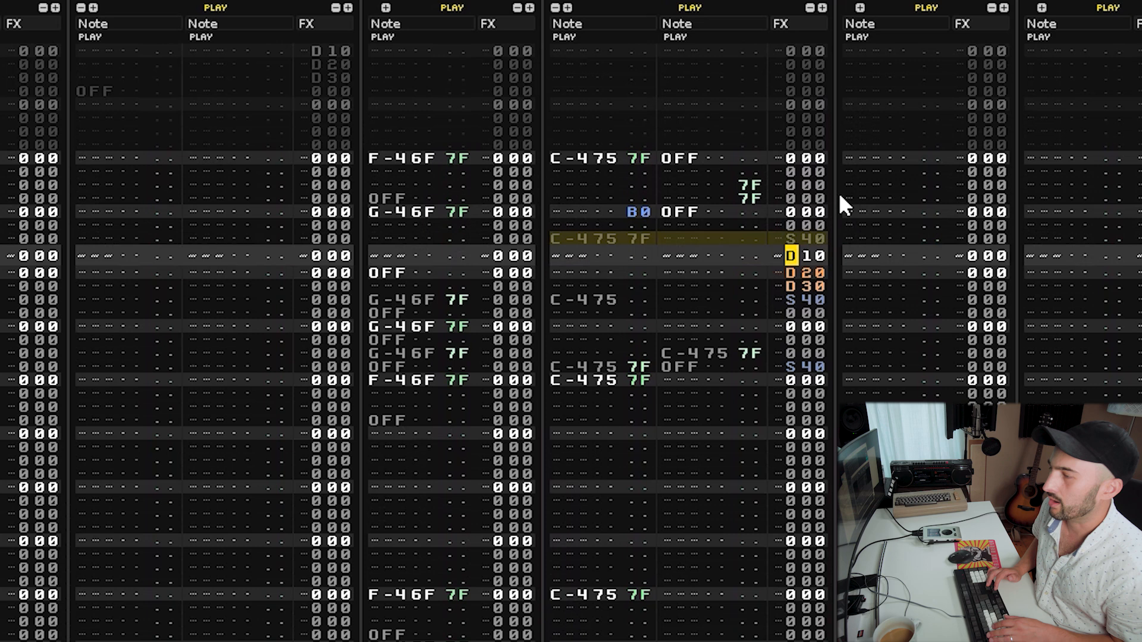
text(uuu)
key(Up)
key(Up)
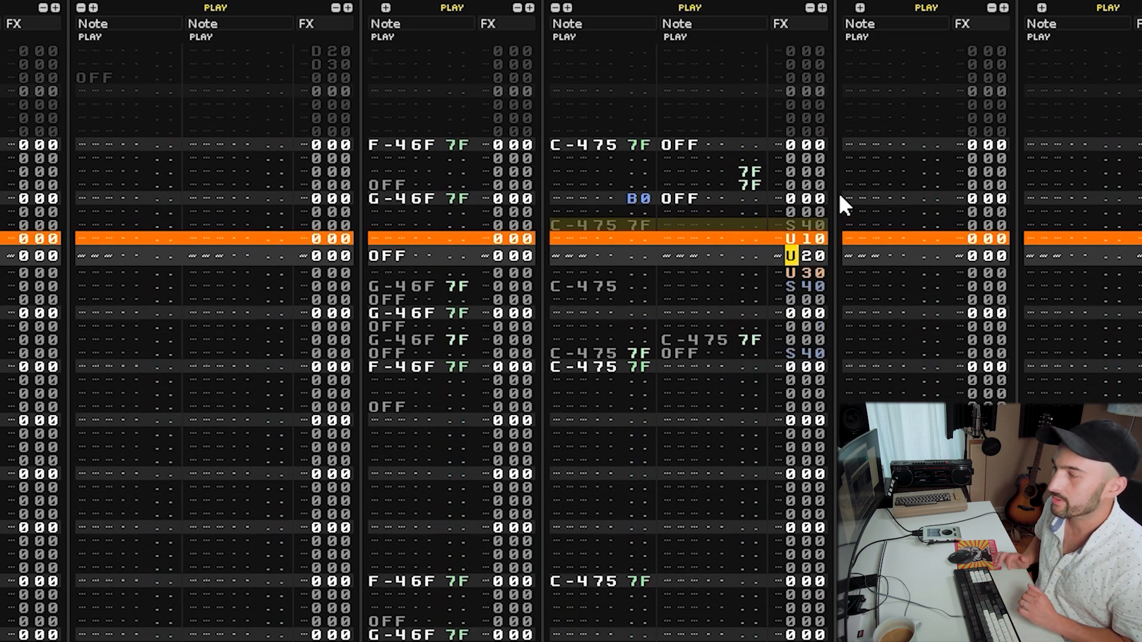
key(space)
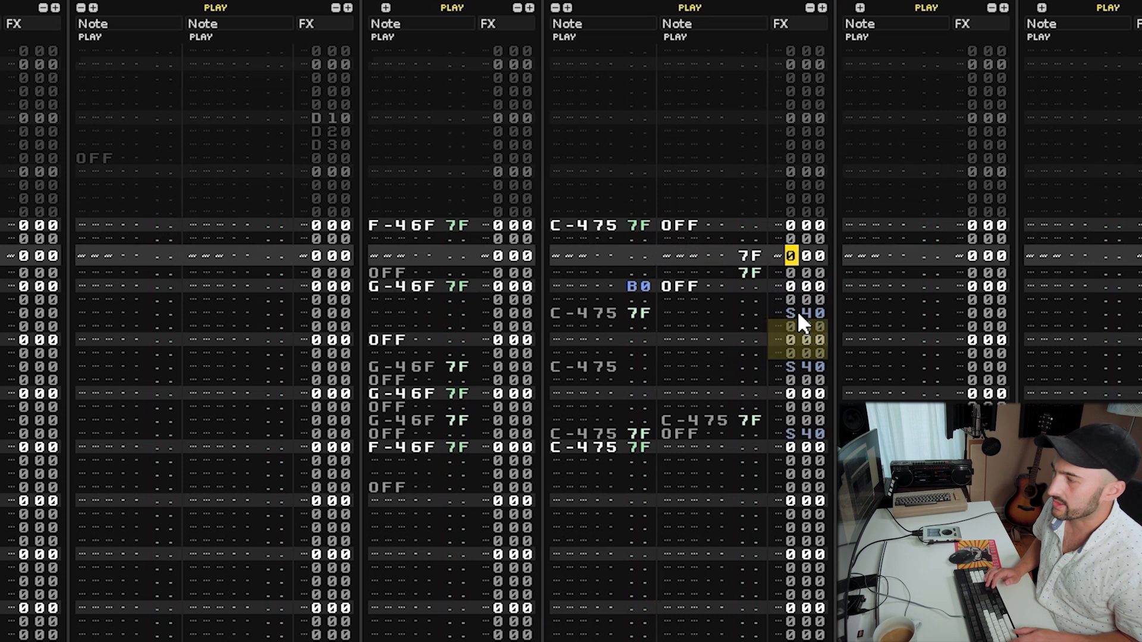
Enter a DA0 command in the effect column one row below the first C-4 hit.
key(Up)
key(Right)
key(d)
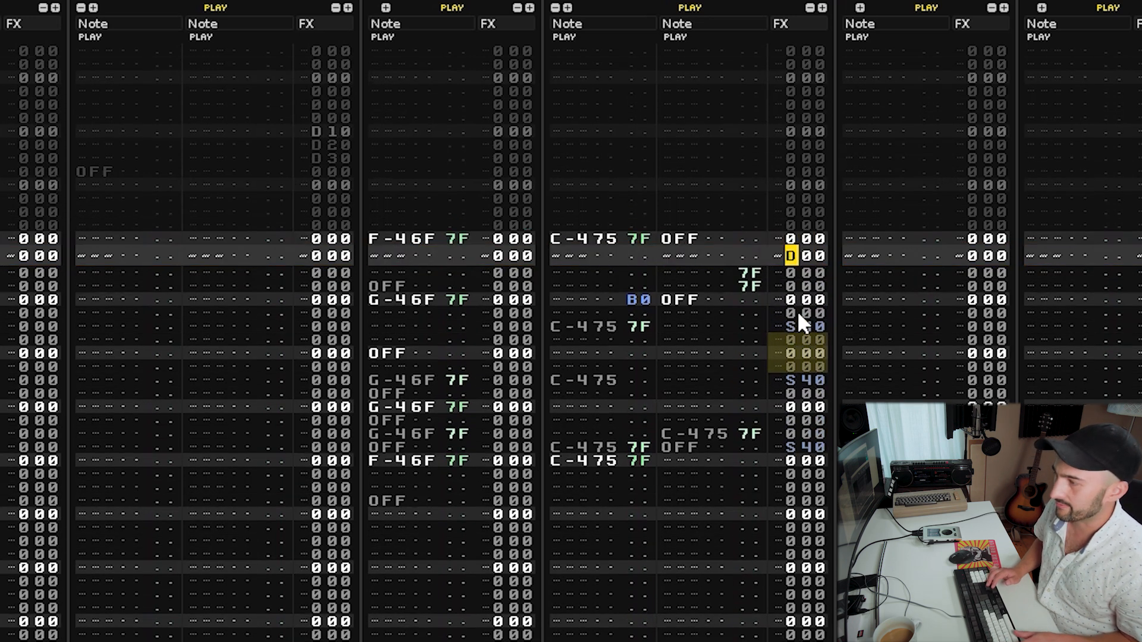
key(a)
key(Return)
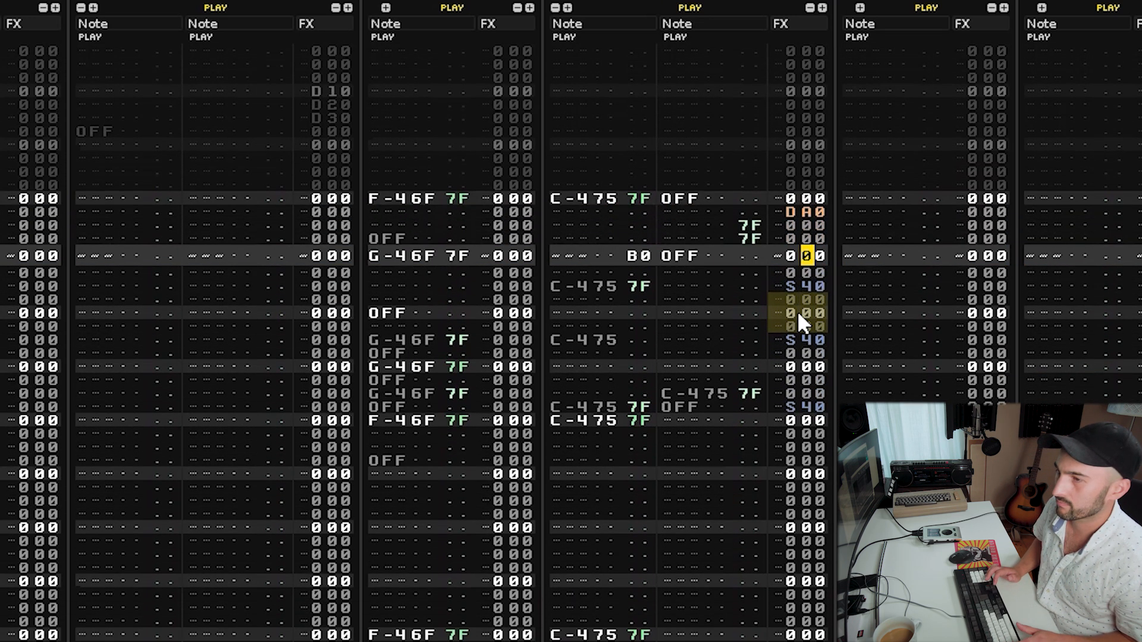
Set the song tempo to 158 BPM.
key(Up)
key(Up)
key(Up)
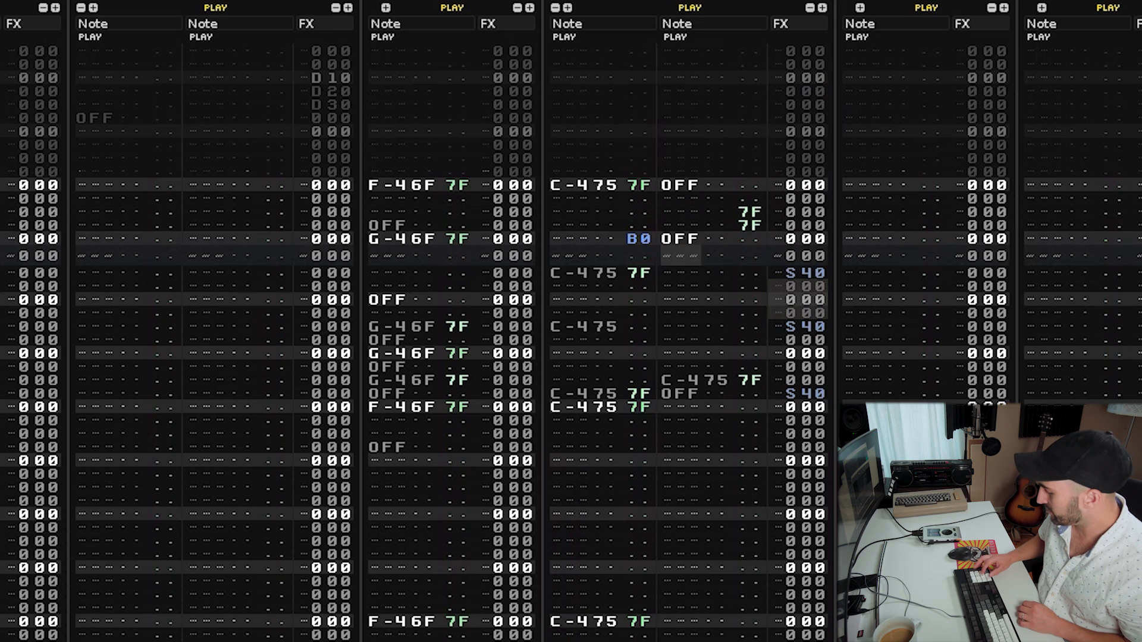
text(1585)
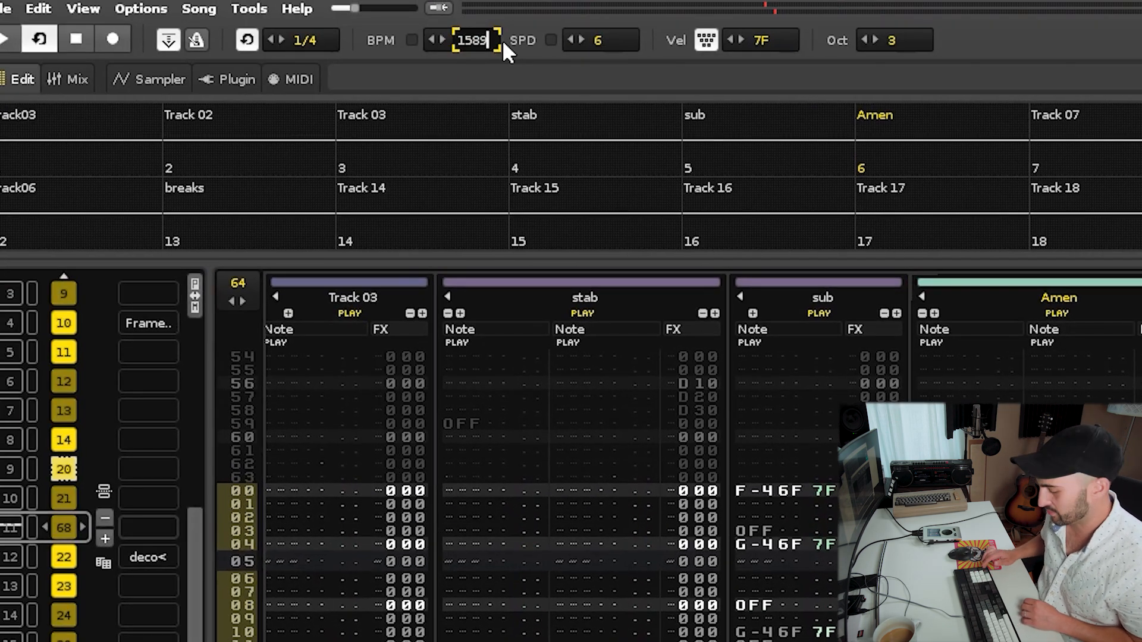
key(Return)
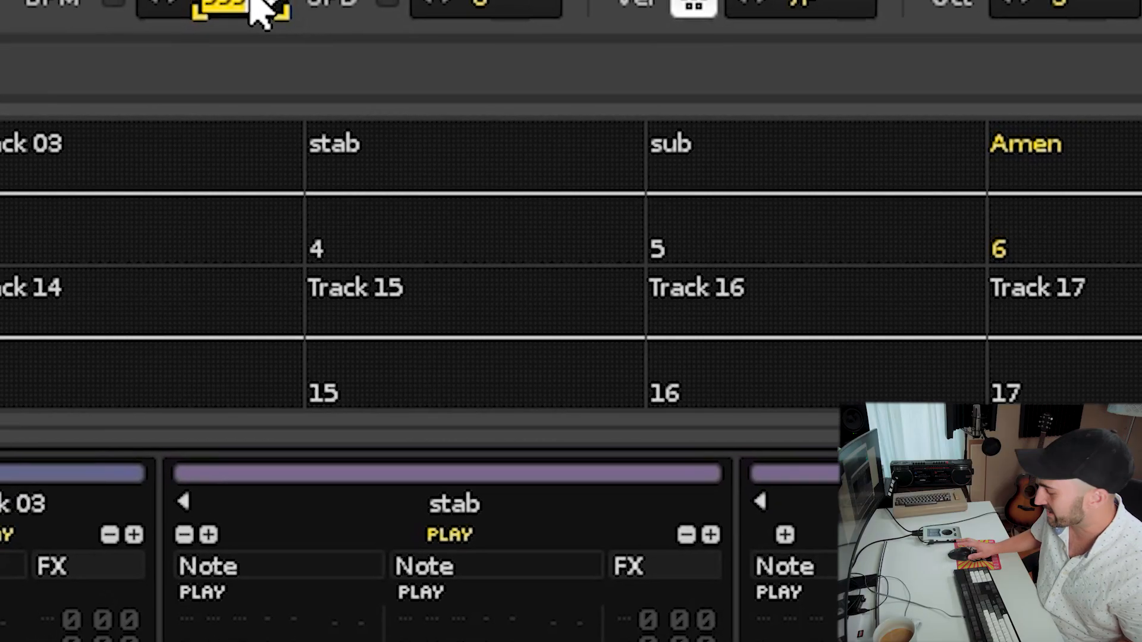
text(158)
key(Return)
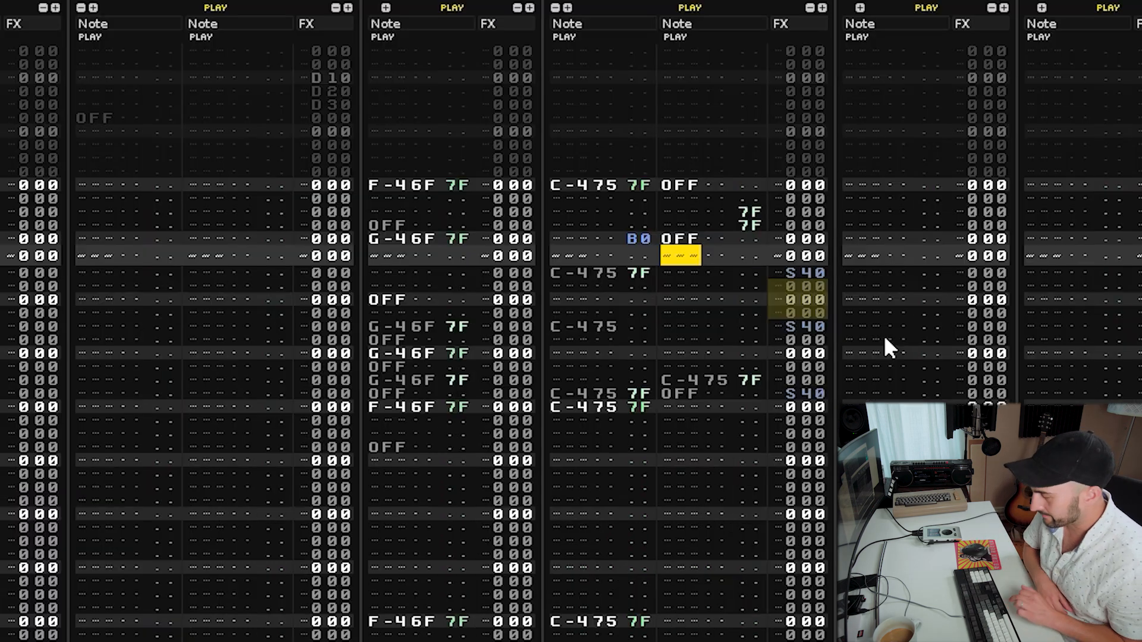
Clear the 7F volume values from the C-4 hits in the first note column.
key(space)
click(827, 321)
click(784, 326)
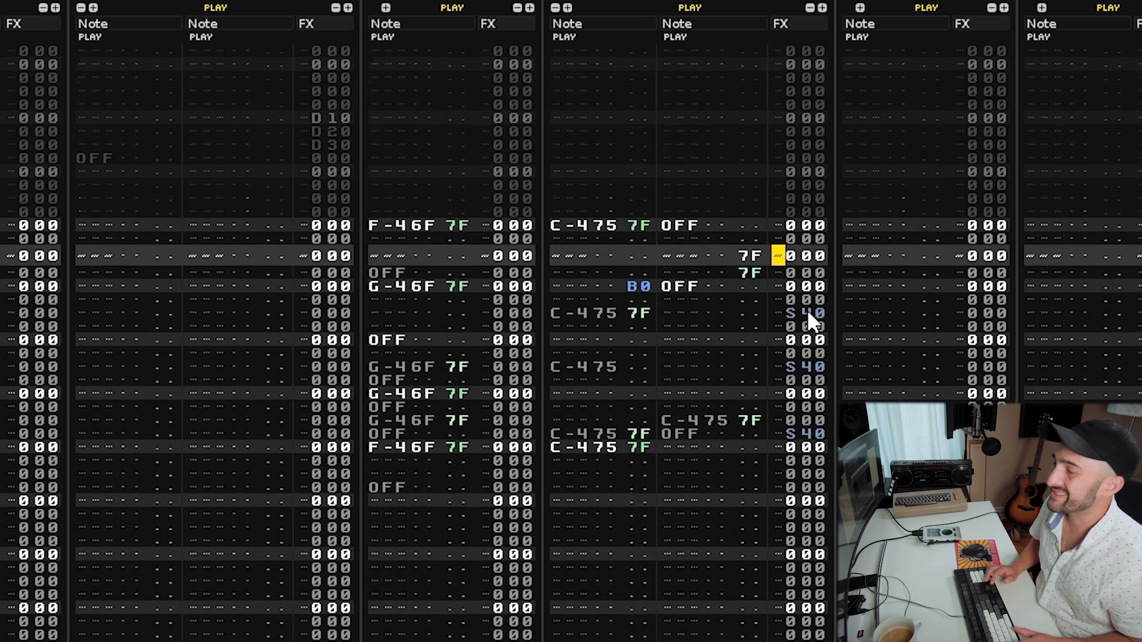
key(Left)
key(Left)
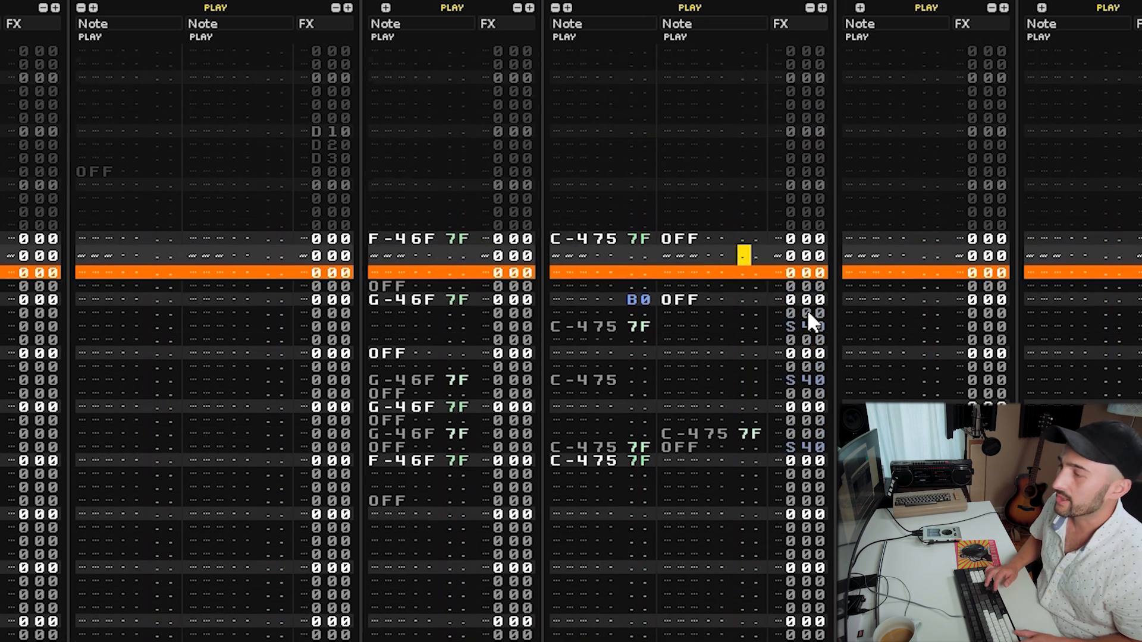
key(Left)
key(Left)
key(Up)
key(Delete)
key(Down)
key(Down)
key(Down)
key(Down)
key(Down)
key(Delete)
key(Down)
key(Down)
key(Down)
key(Down)
key(Down)
key(Down)
key(Down)
key(Down)
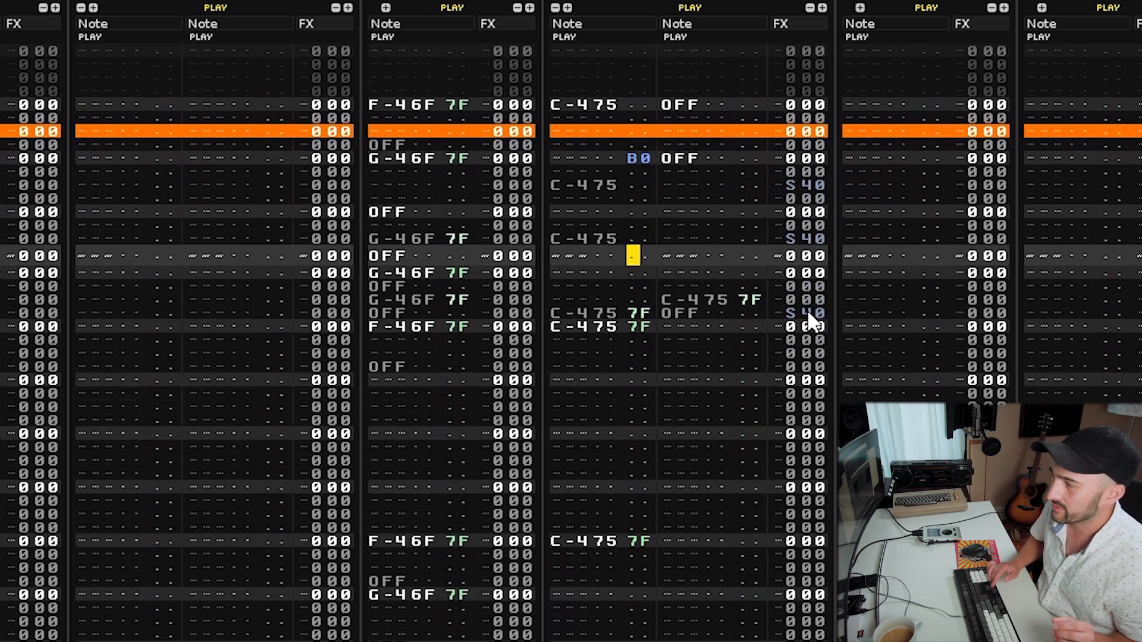
key(Delete)
key(Delete)
Clear the 7F volume value from the C-4 note in the second note column.
key(Up)
key(Up)
key(Right)
key(Right)
key(Right)
key(Right)
key(Right)
key(Right)
key(Left)
key(Up)
key(Delete)
Enter a C01 volume command in the effect column one row below the first C-4 hit.
key(Up)
key(Up)
key(Up)
key(Up)
key(Up)
key(Up)
key(Up)
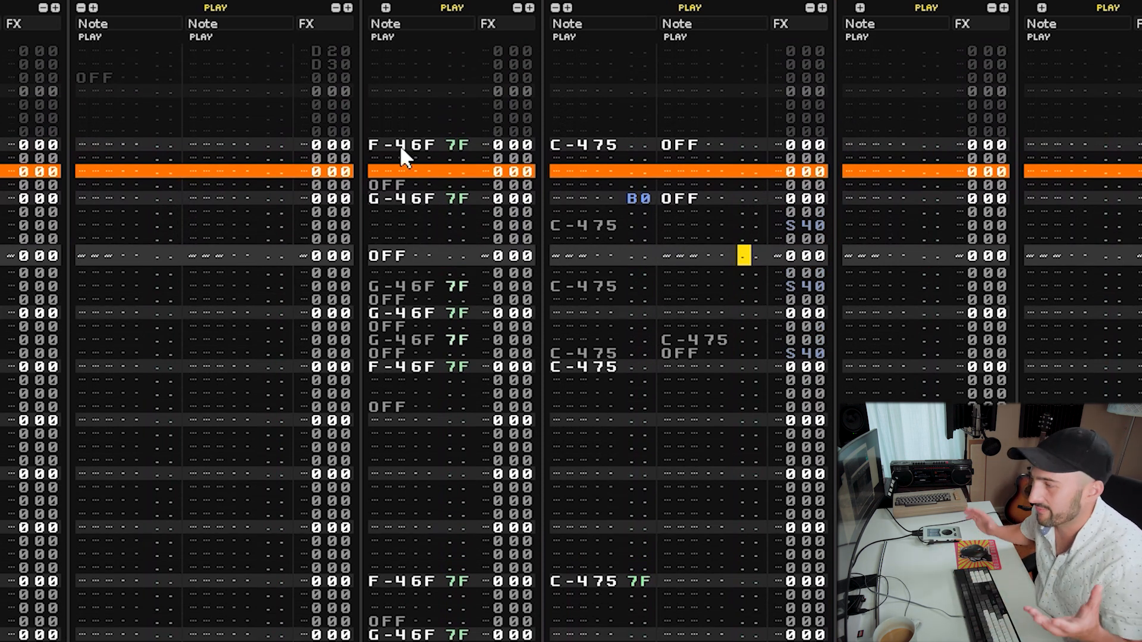
key(Up)
key(Up)
key(Up)
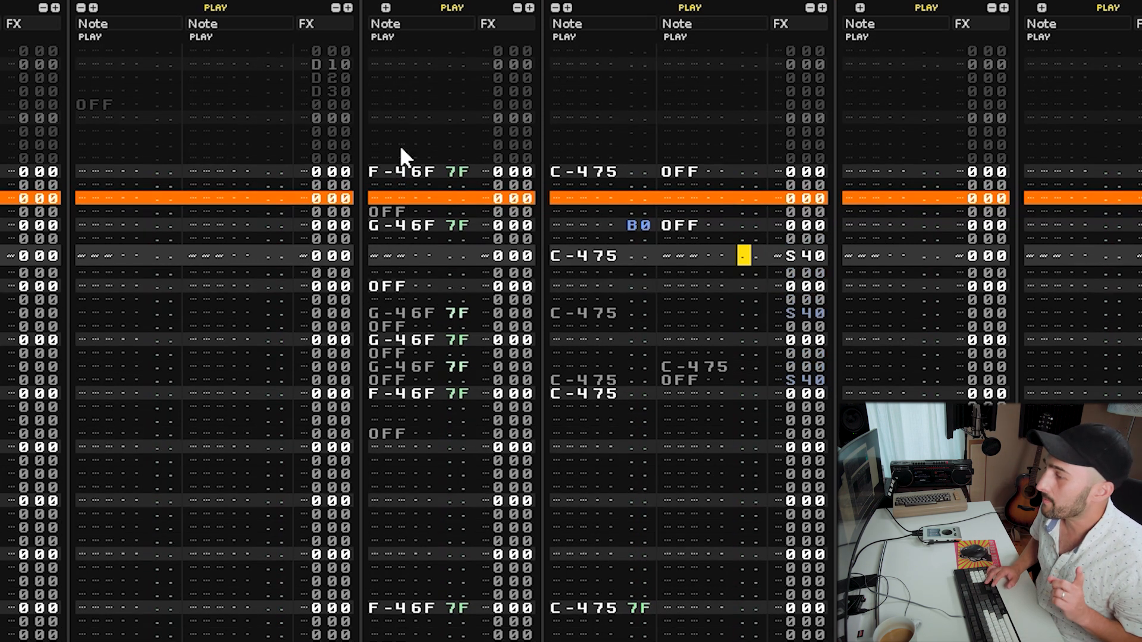
key(Right)
key(Right)
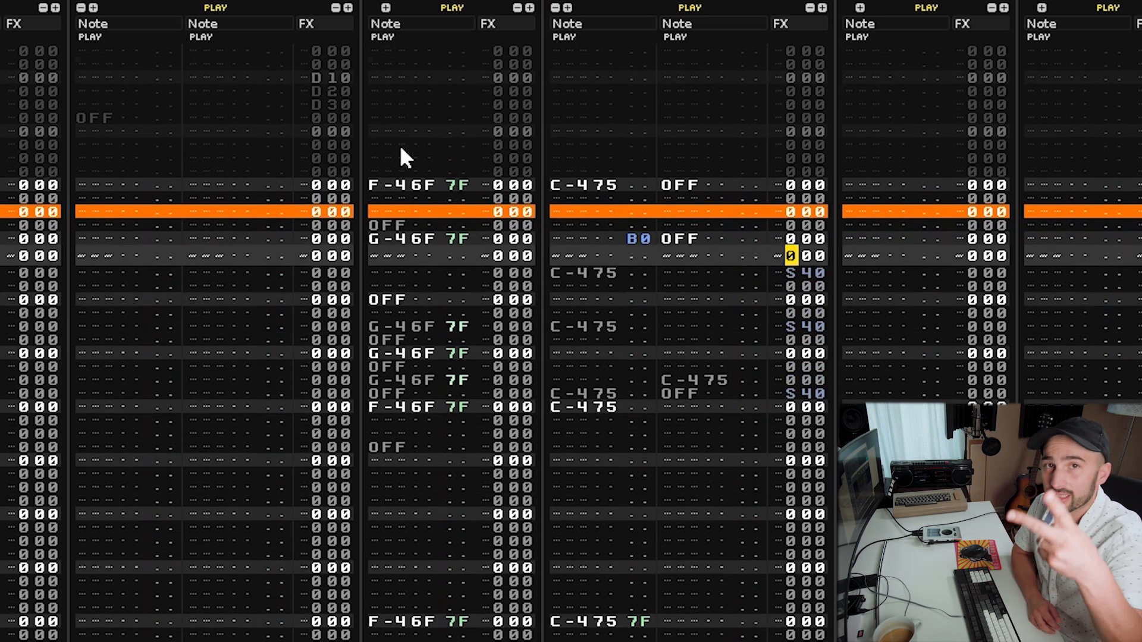
key(Up)
key(Up)
key(Up)
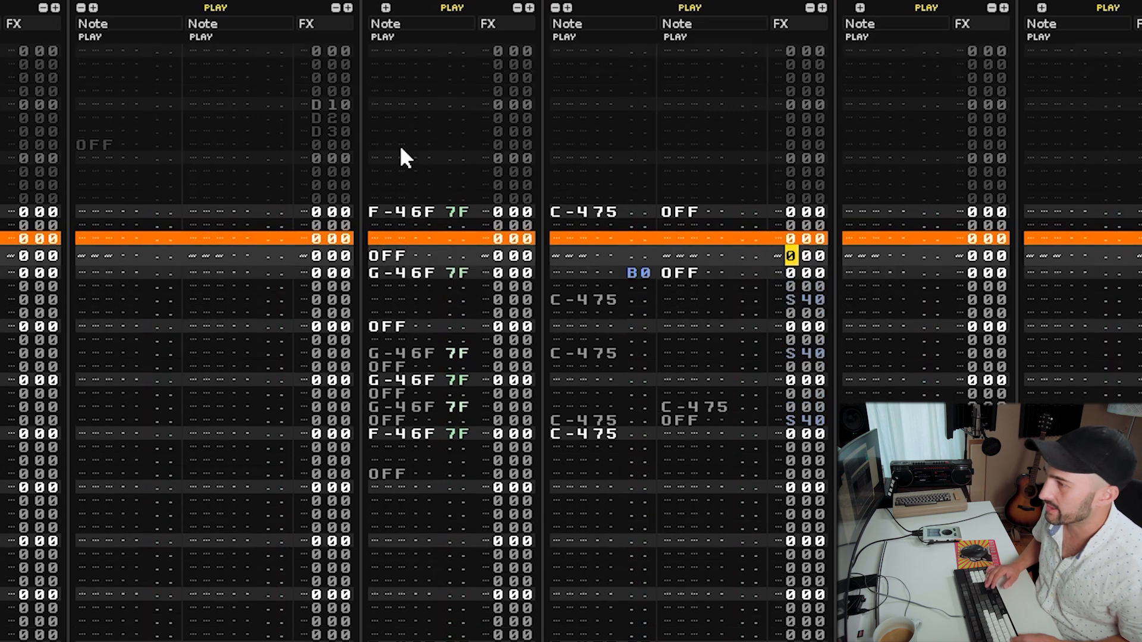
key(Down)
key(Down)
key(Down)
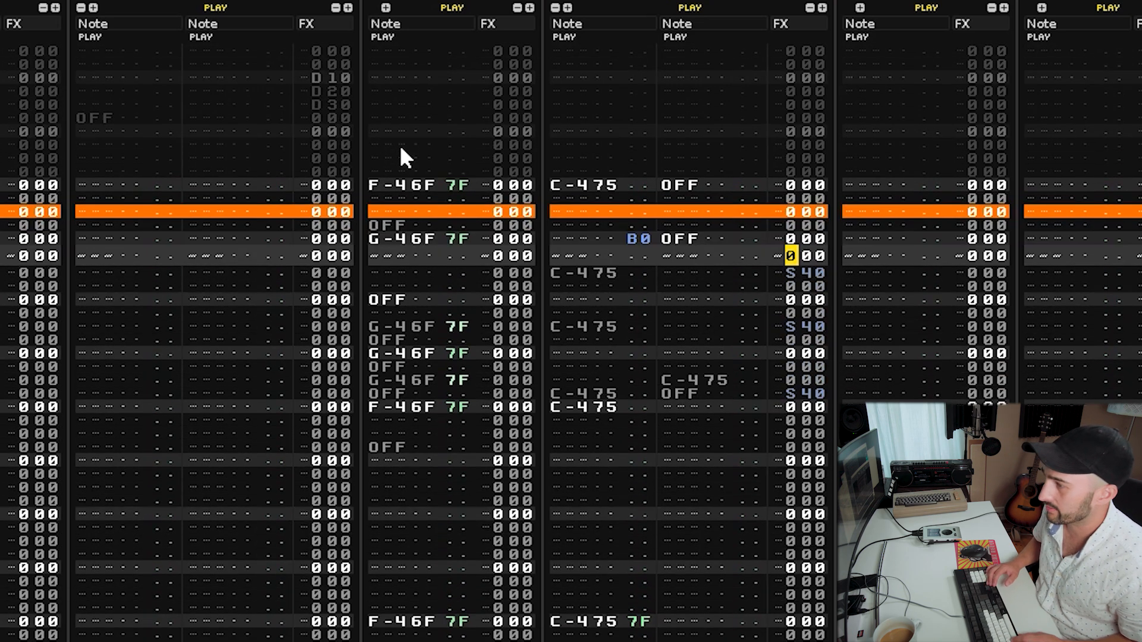
key(Up)
key(Up)
key(Up)
key(Up)
text(C)
key(Up)
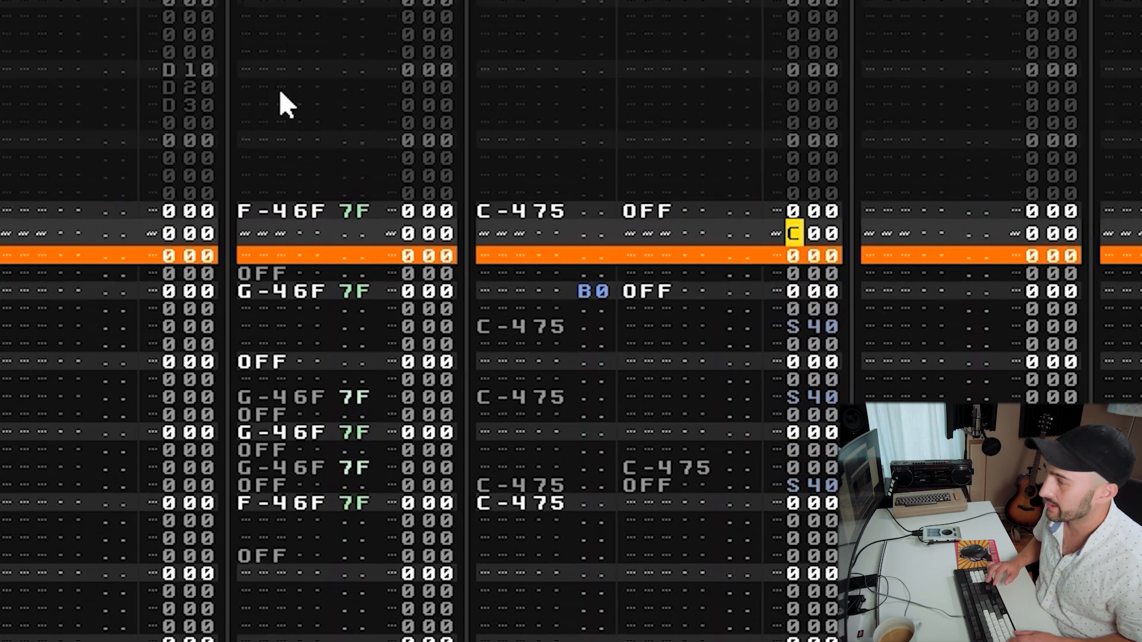
key(Right)
key(Right)
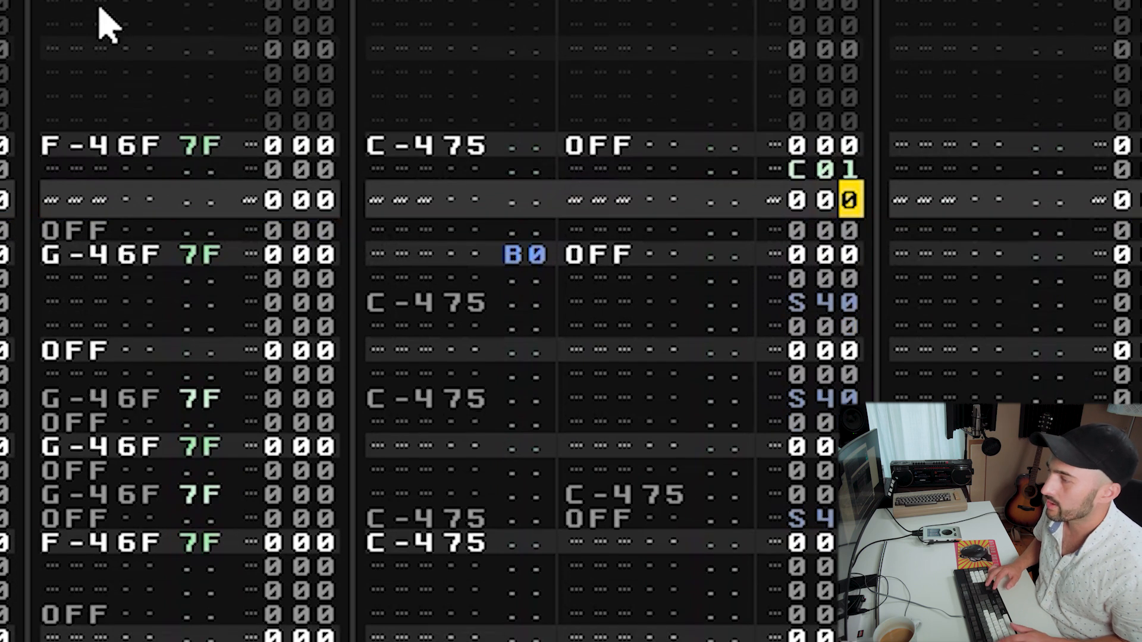
text(1)
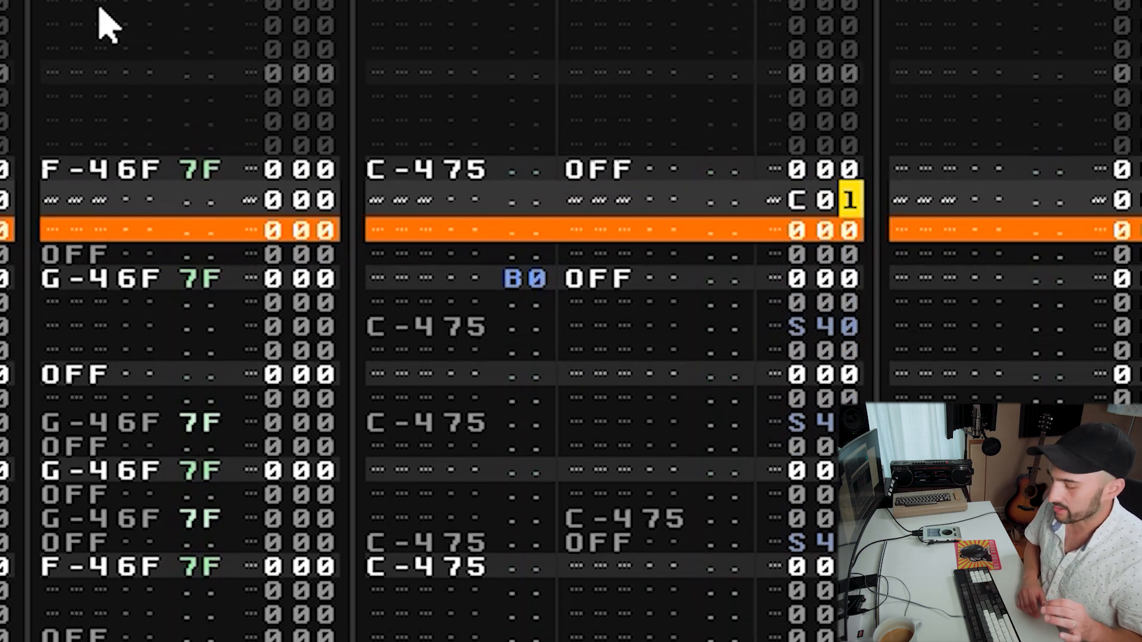
Change that volume command to C0F.
key(Down)
key(Down)
key(Down)
key(Down)
key(Down)
key(Down)
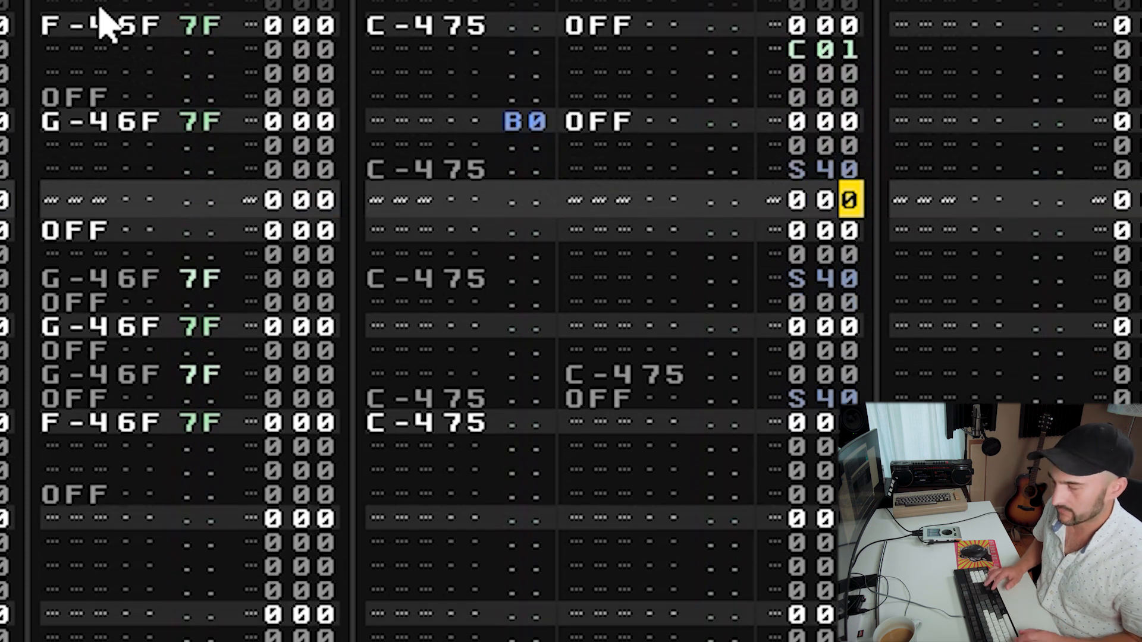
key(Up)
key(Up)
key(Up)
key(Up)
key(Up)
key(Up)
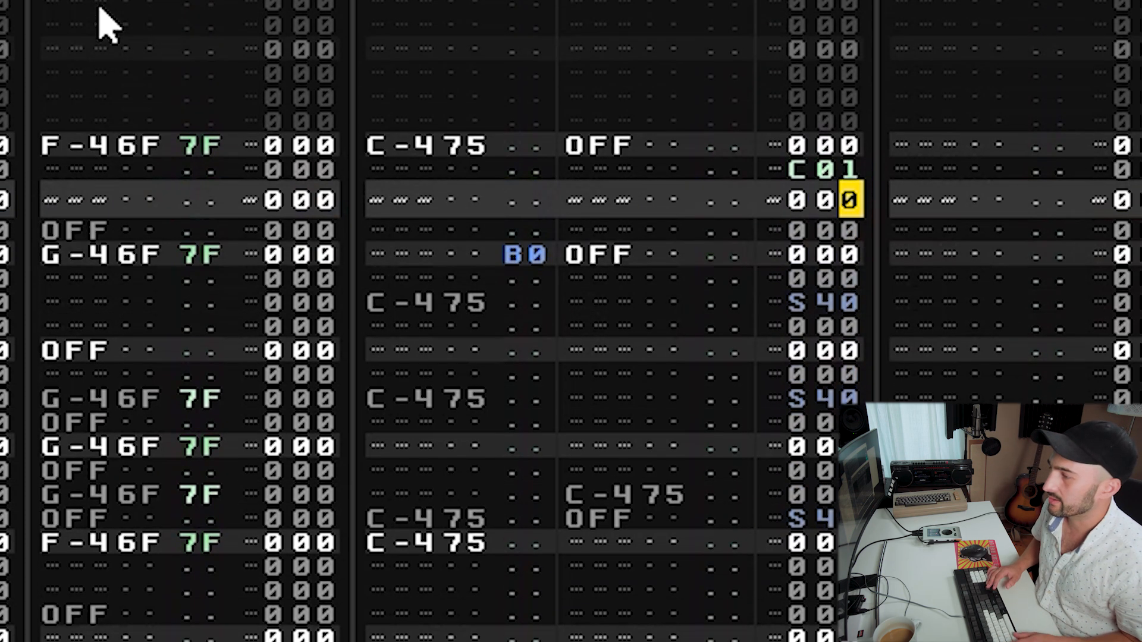
text(f)
Change that volume command to C0A.
key(Down)
key(Down)
key(Down)
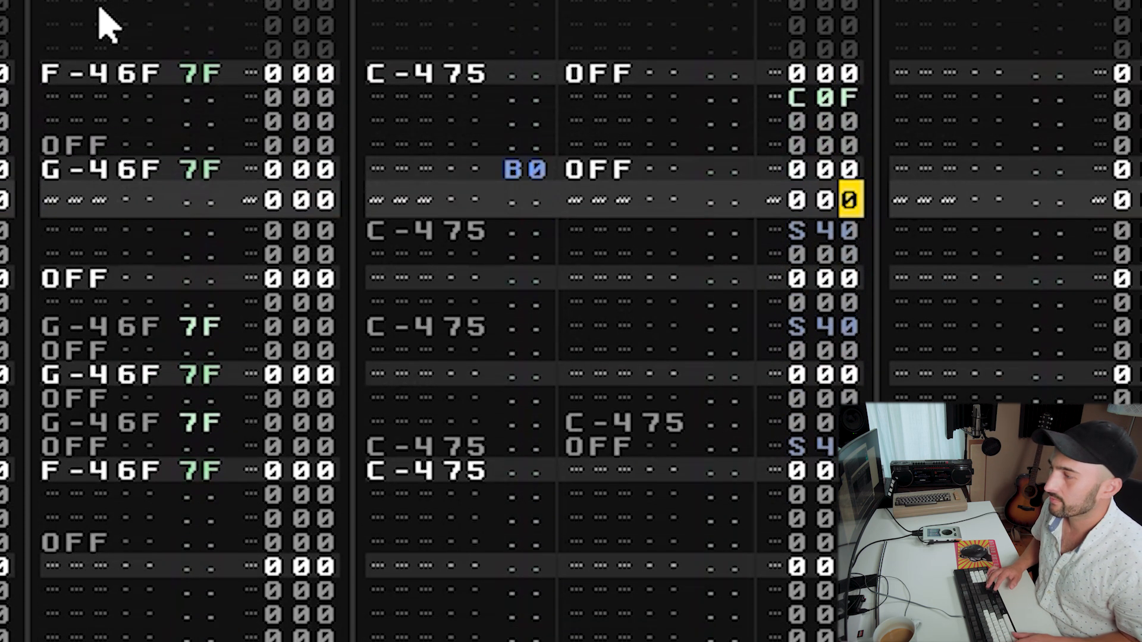
key(Up)
key(Up)
key(Up)
key(Up)
text(a)
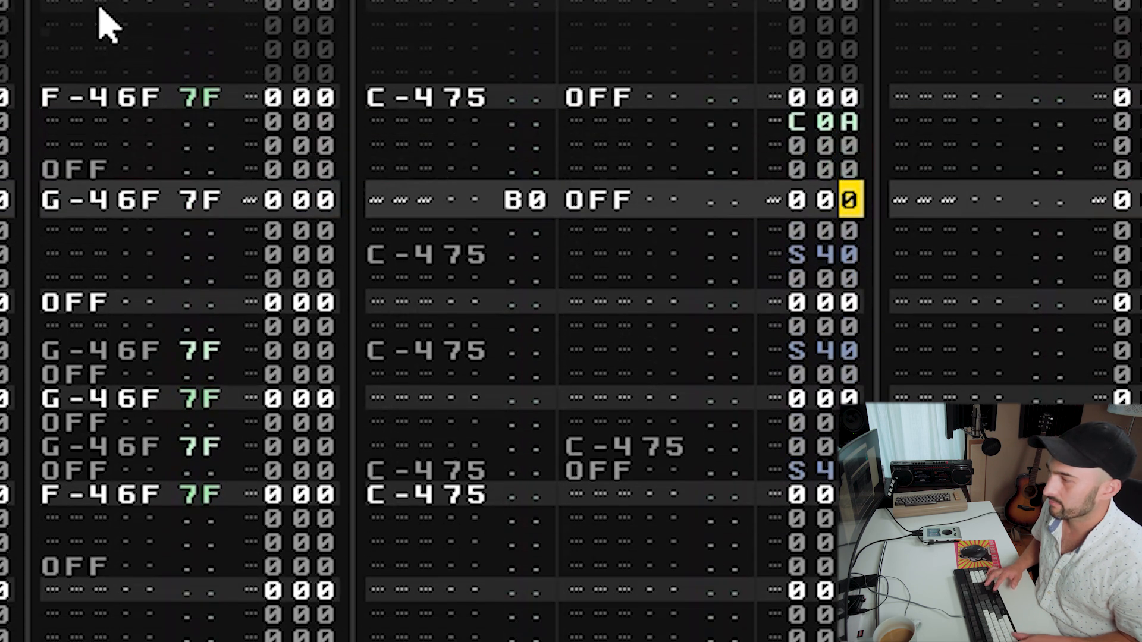
Change the volume command below the first C-4 hit to C05.
key(Up)
text(5)
key(Down)
key(Down)
key(Down)
key(Down)
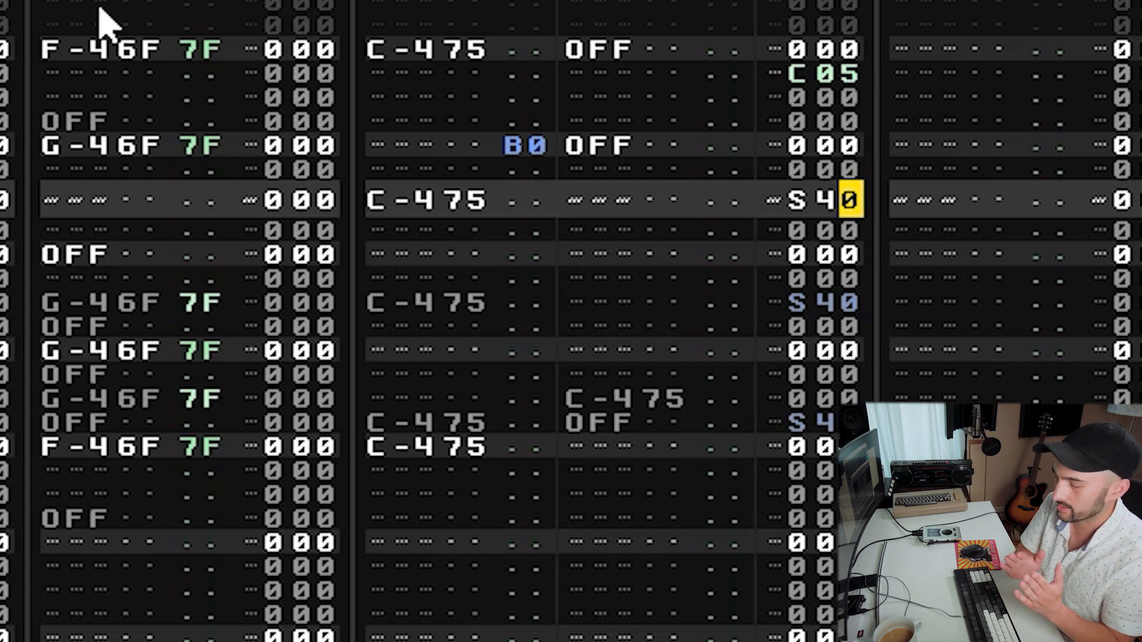
Set that volume command back to C01.
key(Up)
key(Up)
key(Up)
key(Up)
key(Up)
text(1)
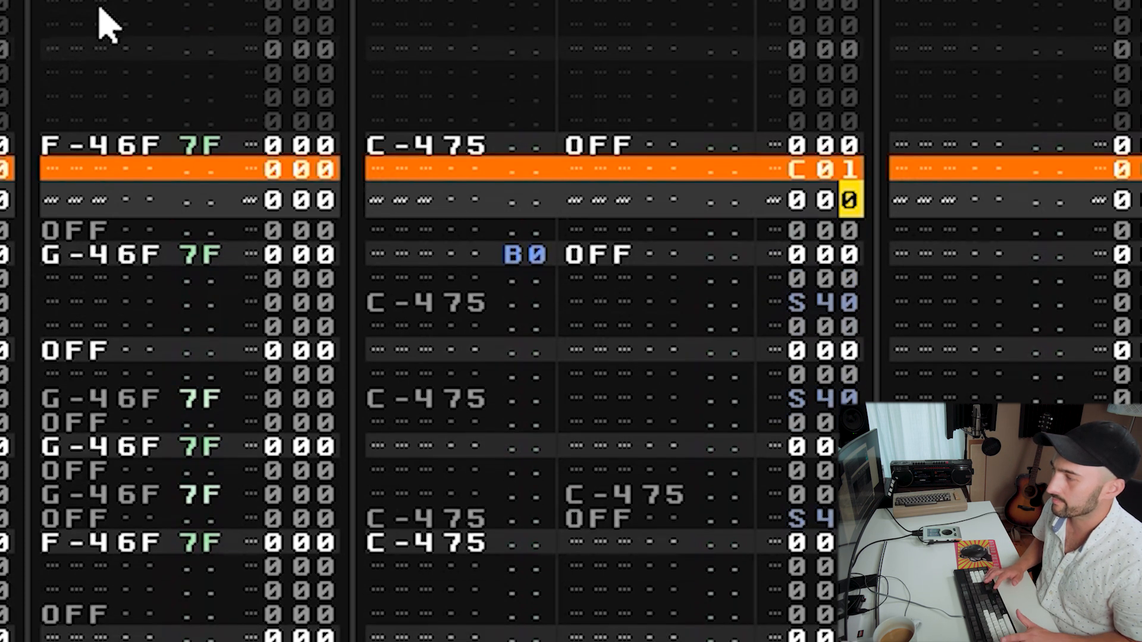
key(Down)
key(Down)
key(Down)
key(Up)
key(Up)
key(Up)
key(Up)
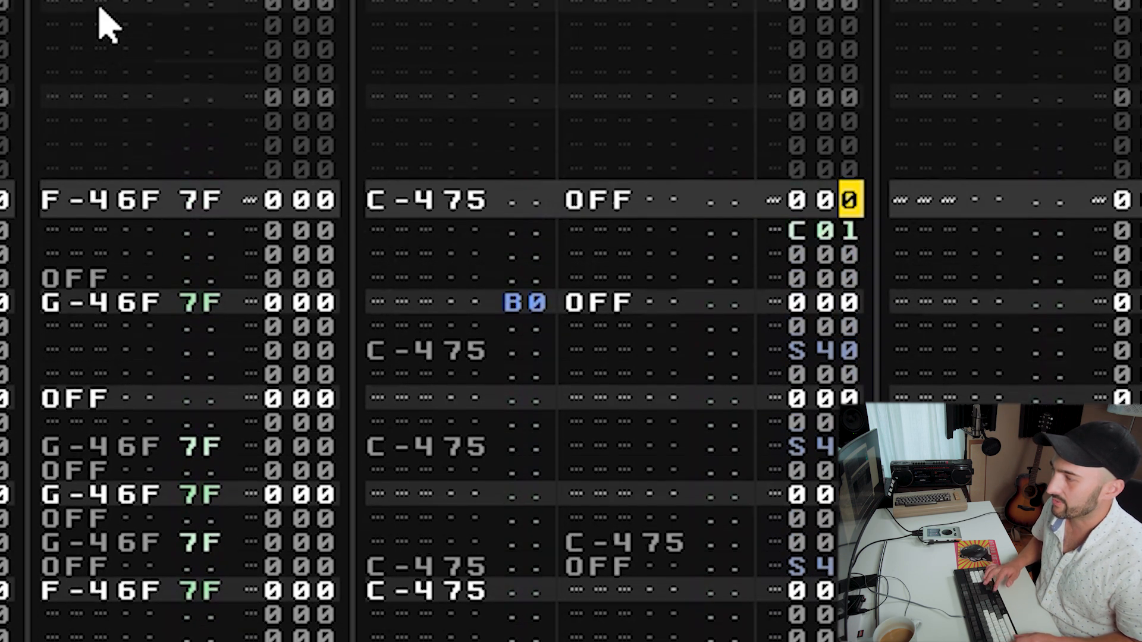
Add a C01 volume command on the first C-4 hit's own row as well.
key(Left)
key(Left)
text(x)
key(Up)
text(c)
key(Up)
key(Right)
key(Right)
text(1)
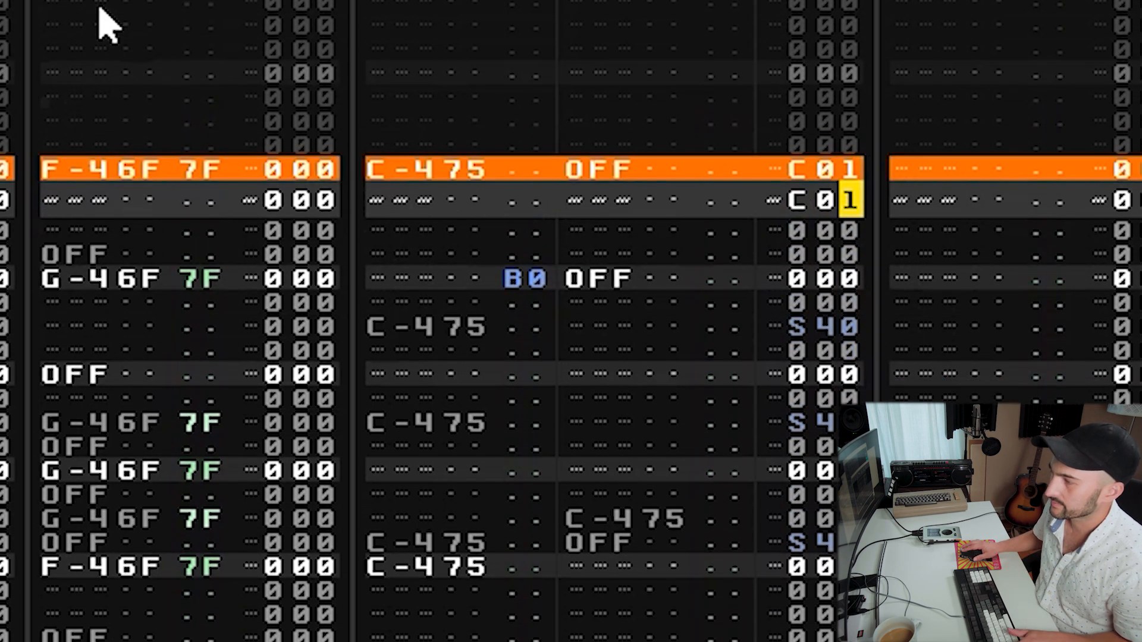
Repeat the first C-4 hit with OFF and C01 on each of the next four rows.
key(shift+Tab)
click(521, 2)
key(Left)
key(Left)
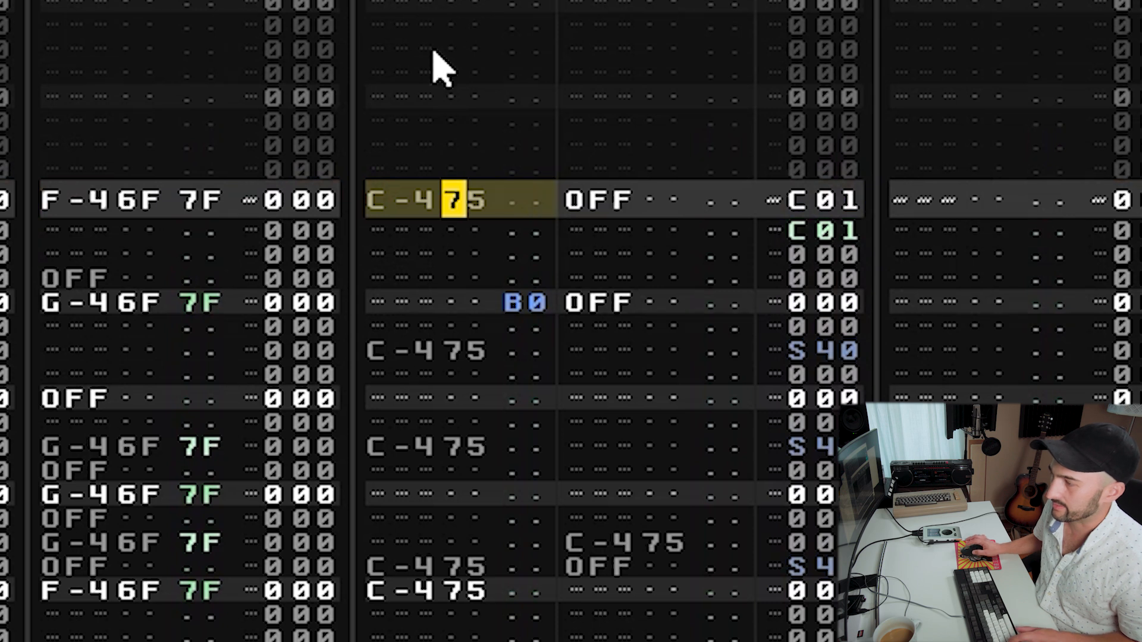
key(shift+Tab)
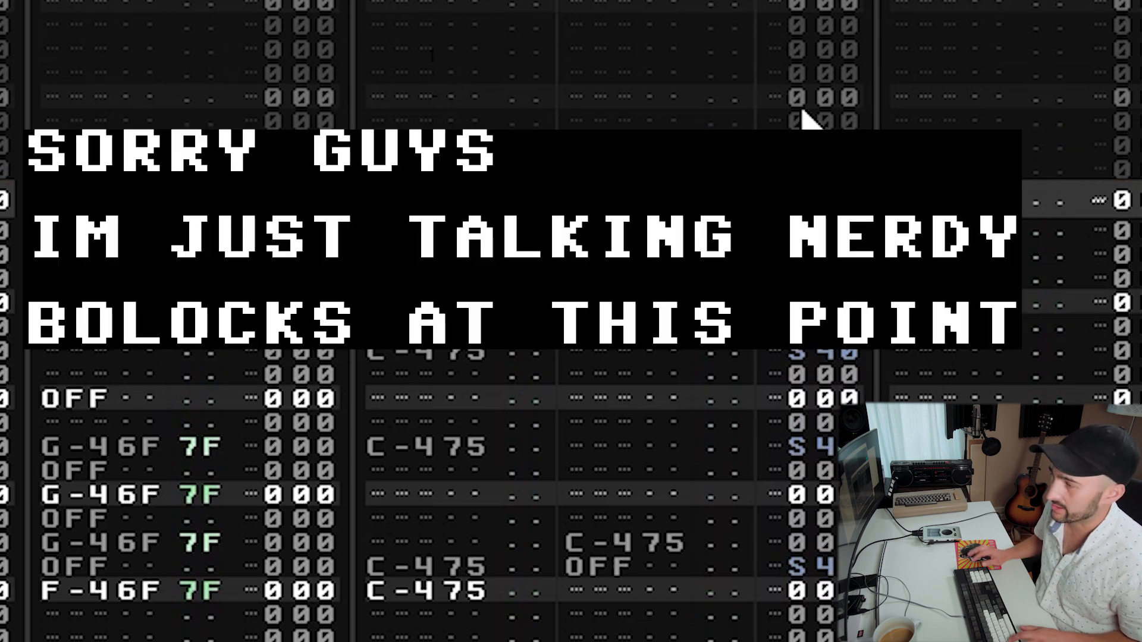
key(Down)
key(Down)
key(Down)
key(Down)
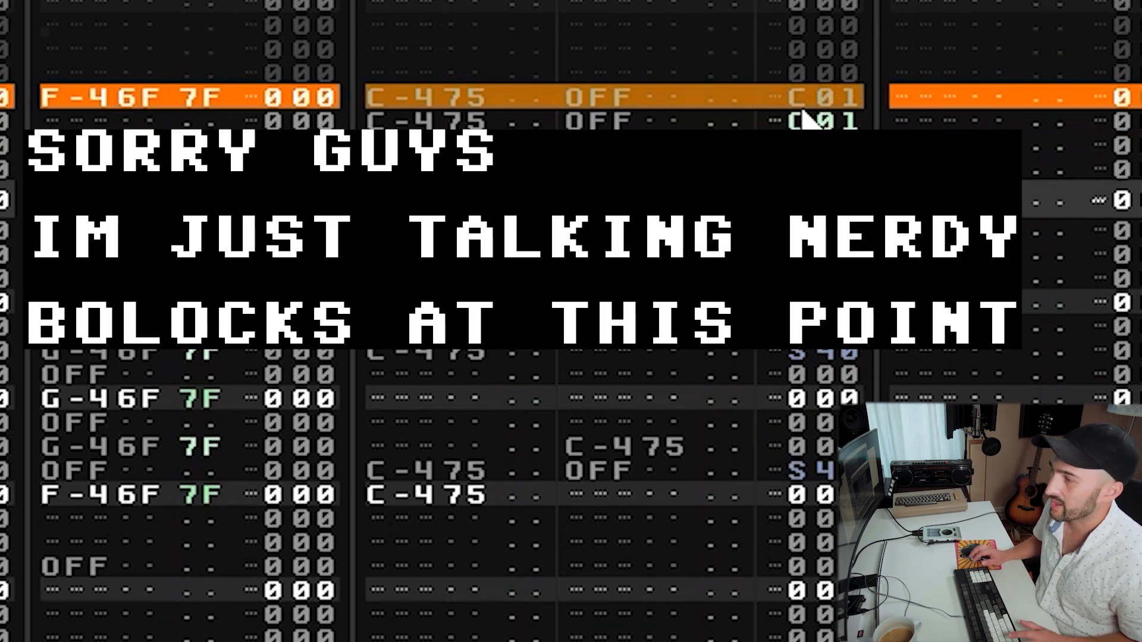
key(Tab)
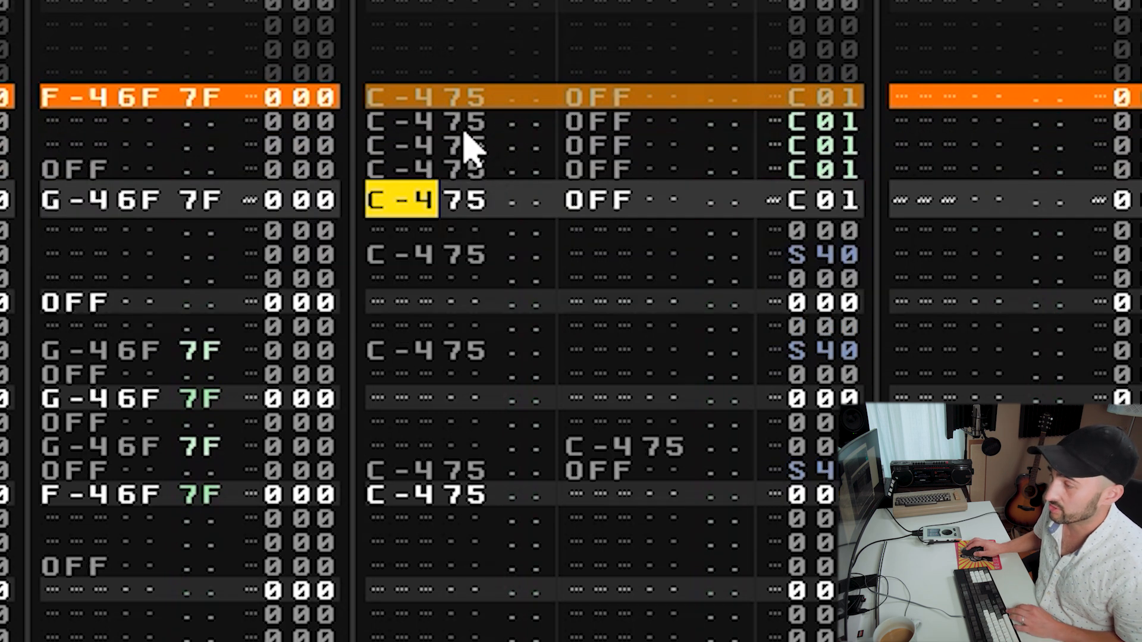
Play the pattern to hear the repeated hits.
key(space)
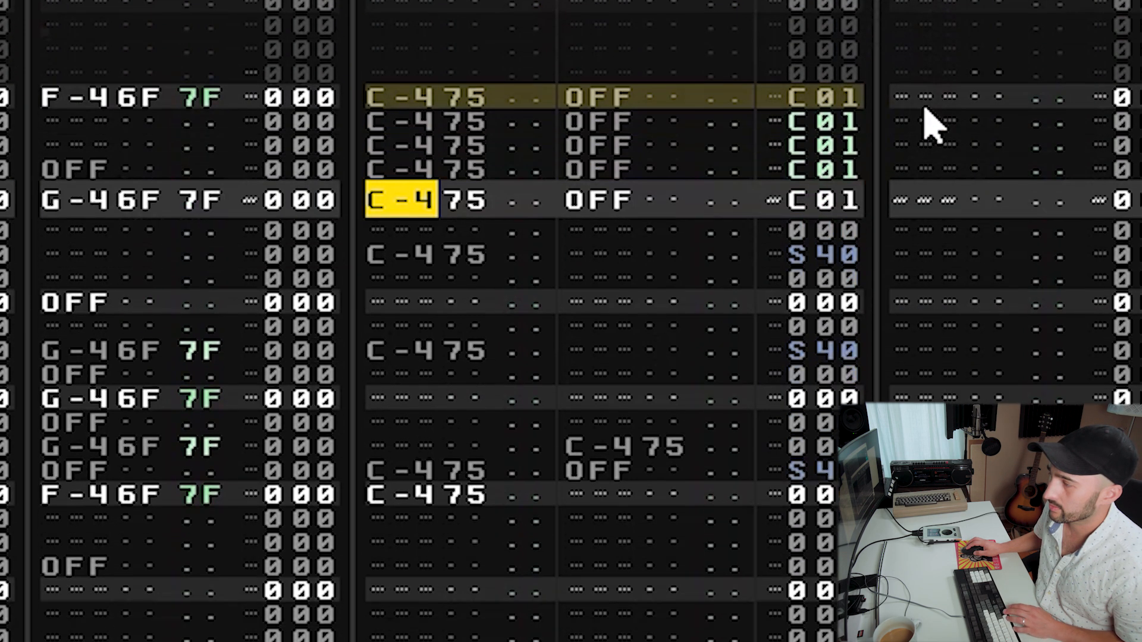
key(space)
key(space)
key(space)
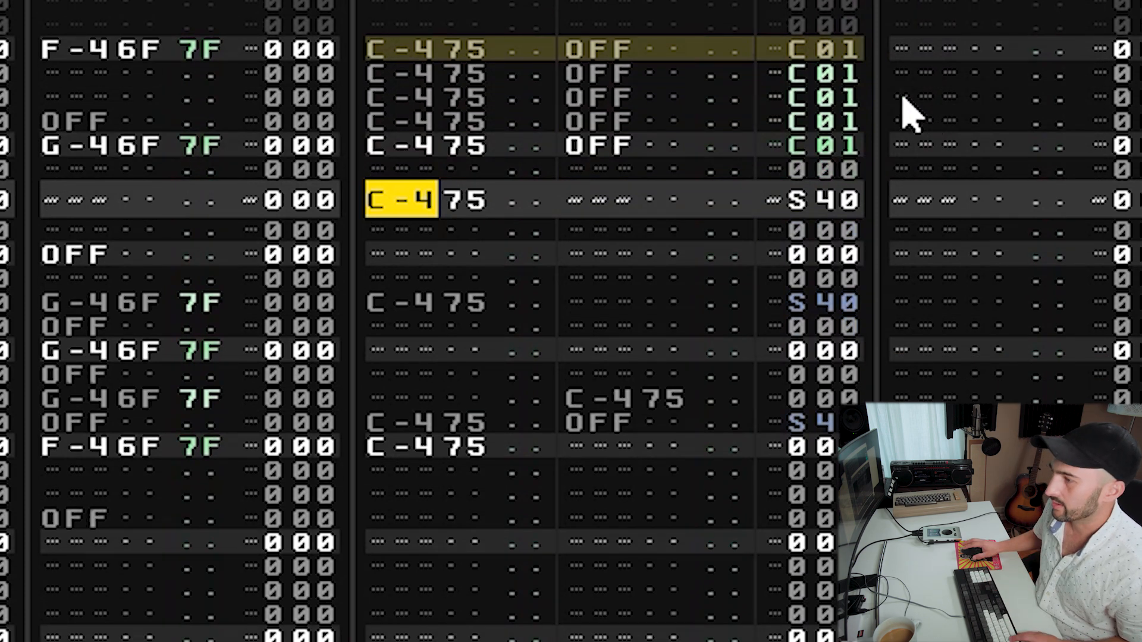
Select the five-row roll and paste it directly below to lengthen it.
drag(468, 148, 800, 1)
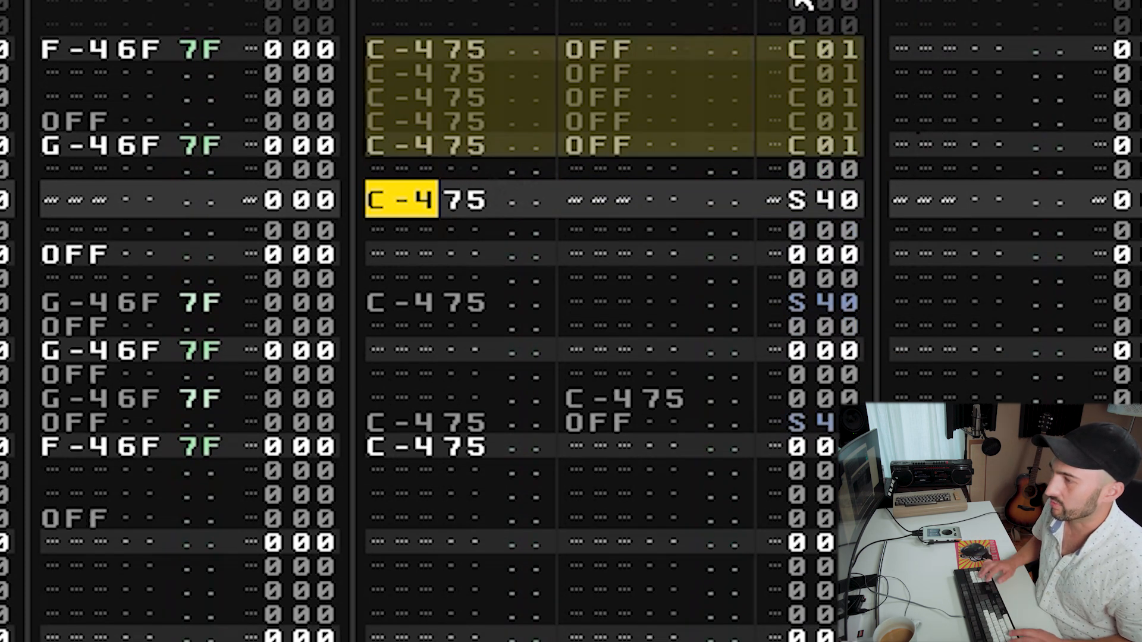
key(Up)
key(ctrl+v)
key(Up)
key(Down)
key(Down)
key(Down)
key(Down)
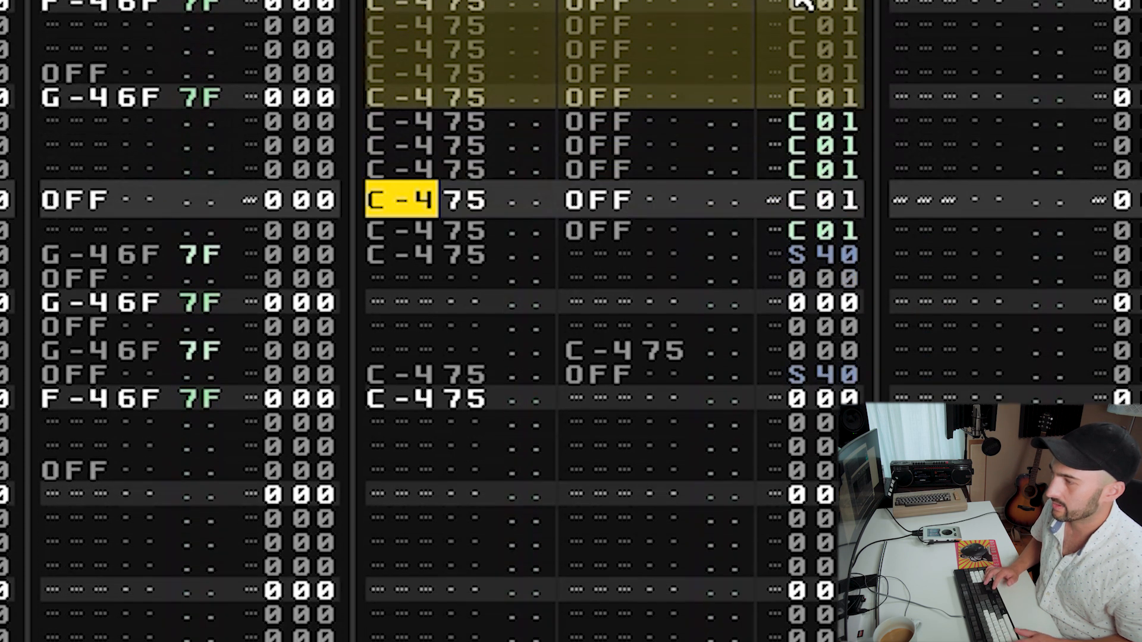
Ramp the roll's volume commands upward from C02 to C07 down the rows.
key(Right)
key(Right)
key(Right)
key(Up)
key(Up)
key(Up)
key(Up)
key(Up)
key(Up)
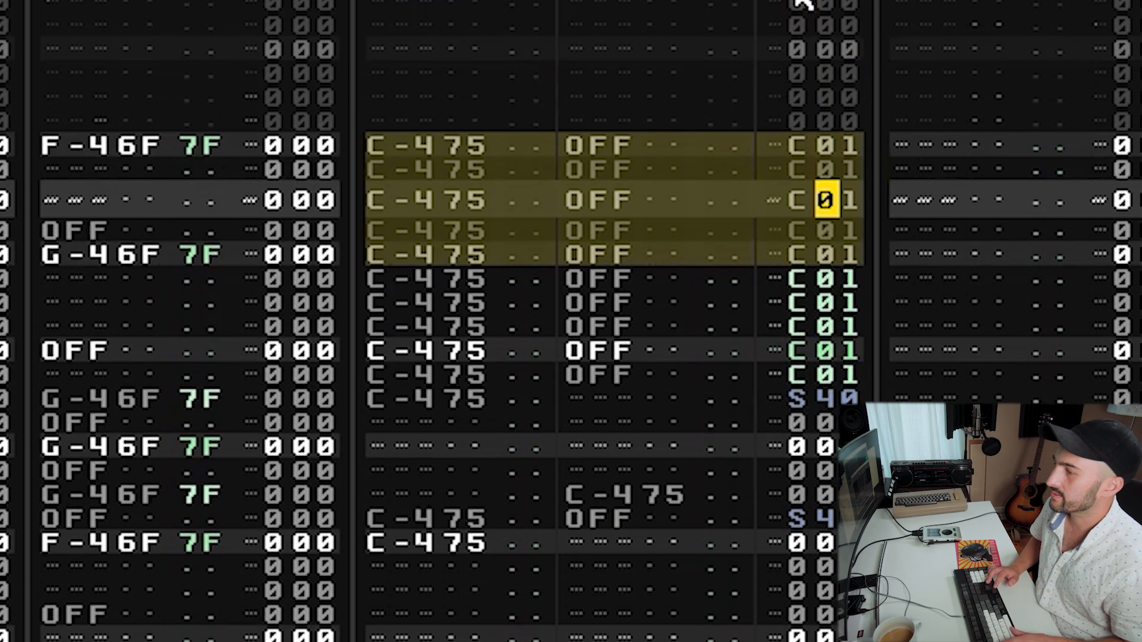
key(Up)
key(Right)
key(Up)
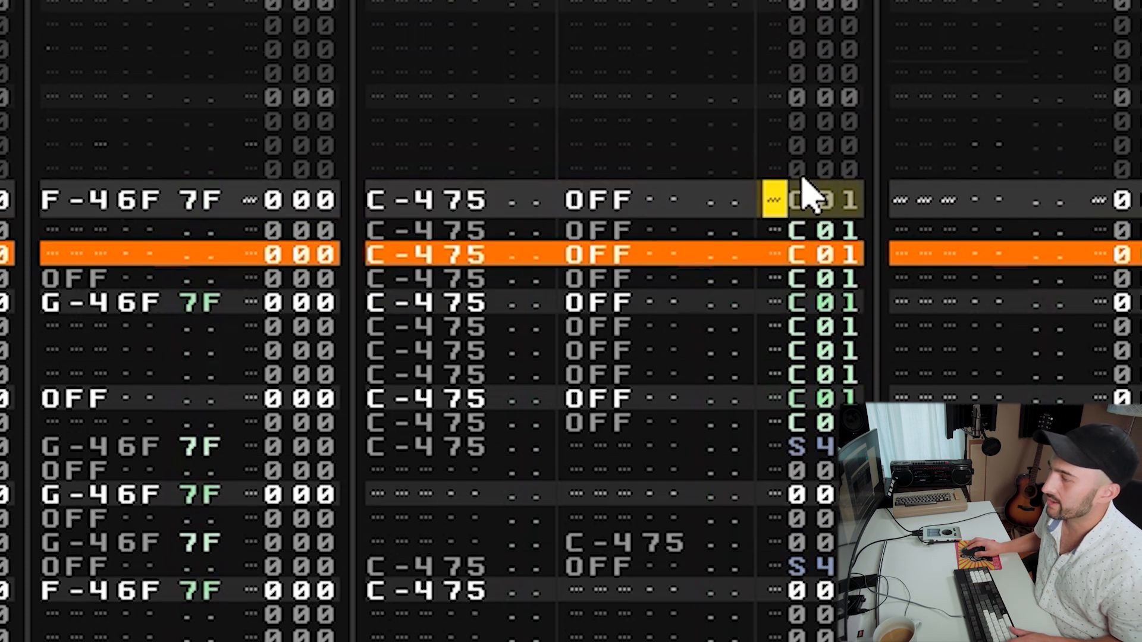
key(Down)
key(Down)
key(Down)
key(Up)
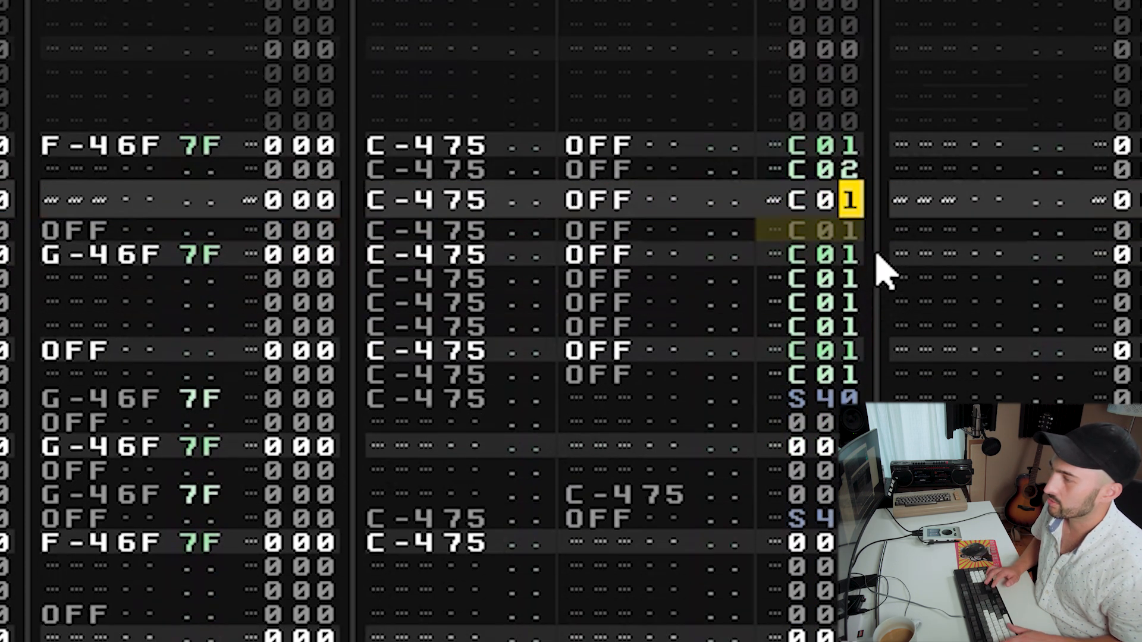
text(345566)
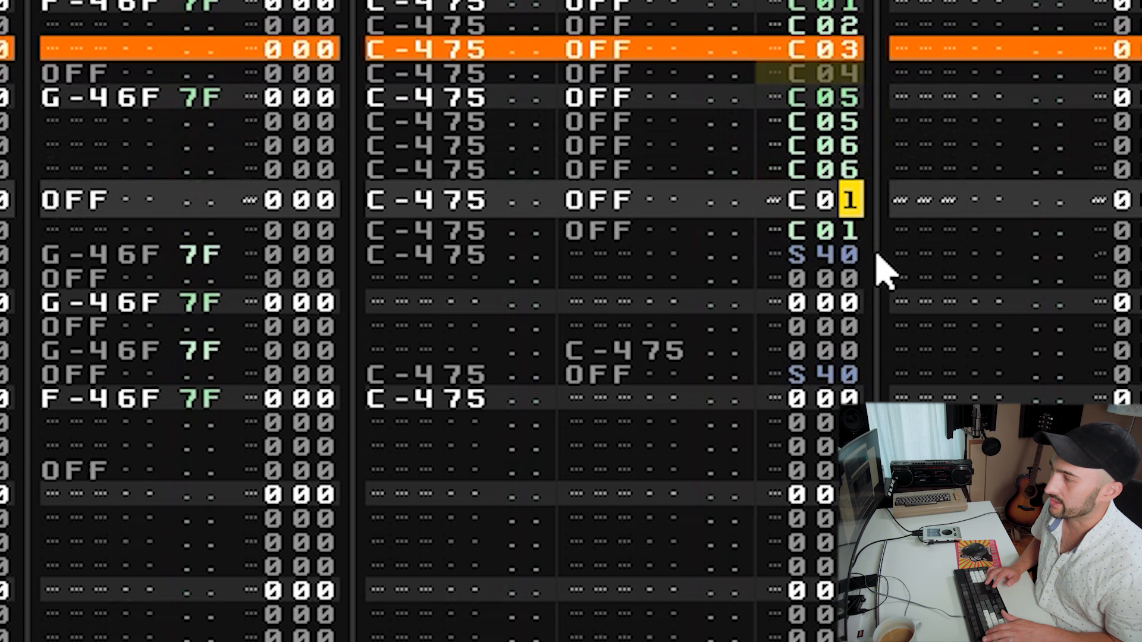
text(77)
Undo the roll and volume ramp edits.
key(Up)
key(Up)
key(Up)
key(Up)
key(Up)
key(Up)
key(Up)
key(Up)
key(Up)
key(Down)
key(Down)
key(Down)
key(Down)
key(Down)
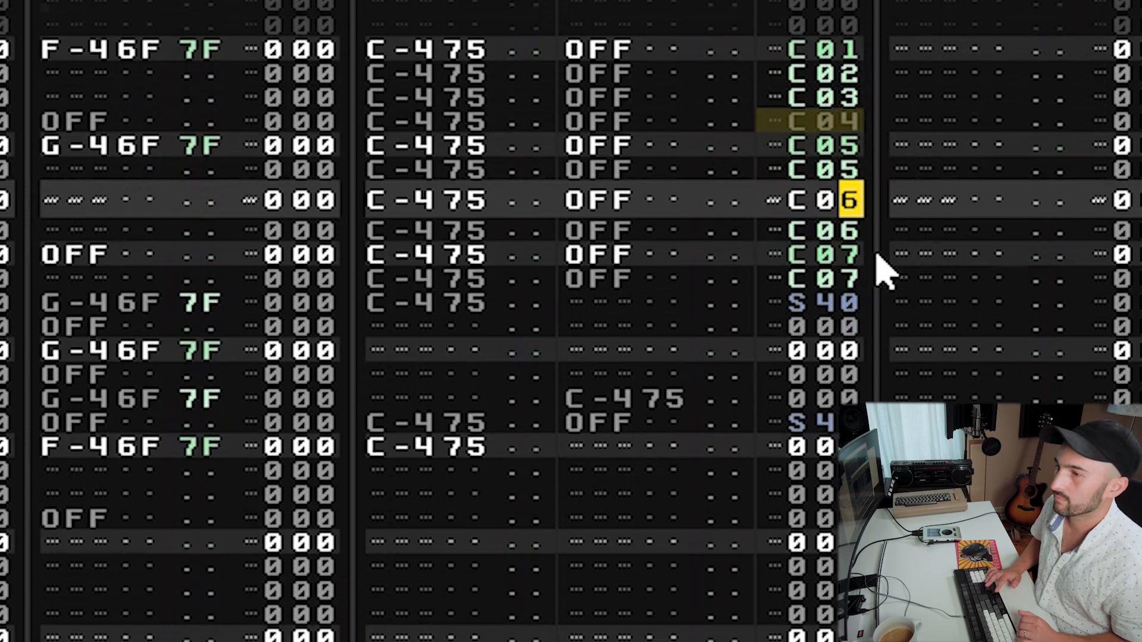
key(Down)
key(Down)
key(Down)
key(Down)
key(Down)
key(Down)
key(Down)
key(Down)
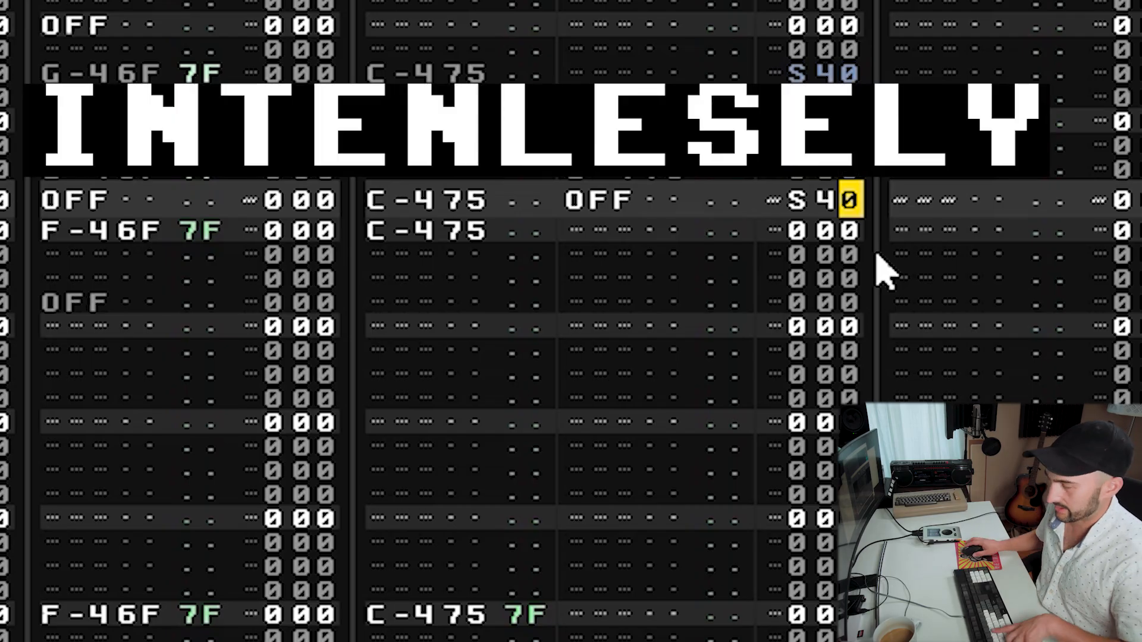
key(ctrl+z)
key(ctrl+z)
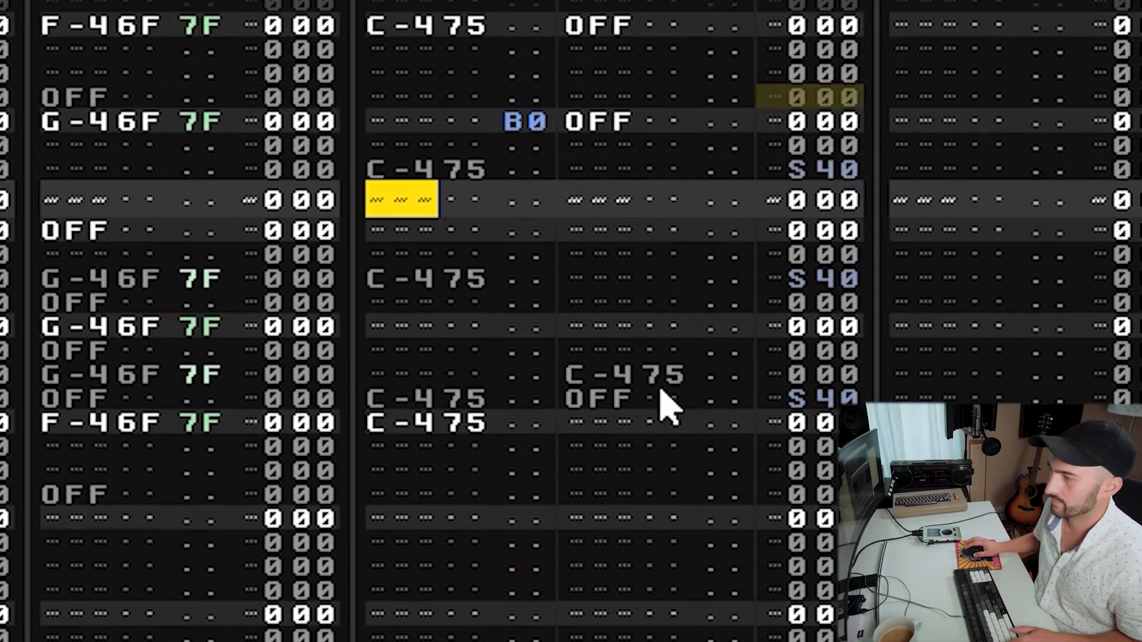
Move the C-4 S40 hit up to the row just after the first hit.
scroll(666, 408, down, 2)
drag(544, 105, 847, 21)
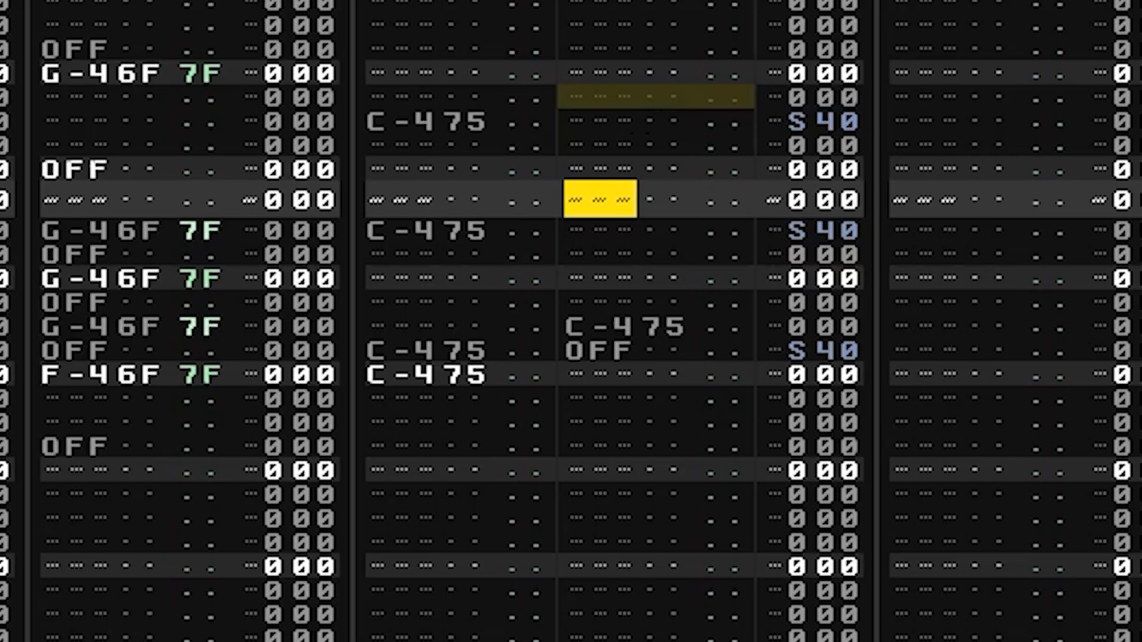
key(space)
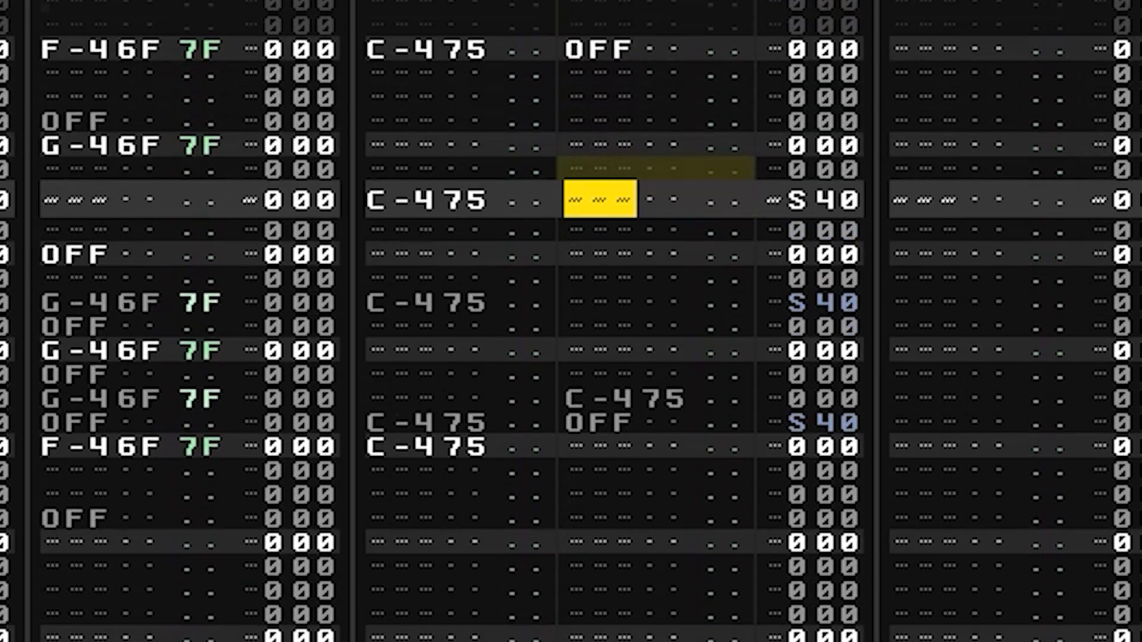
click(402, 199)
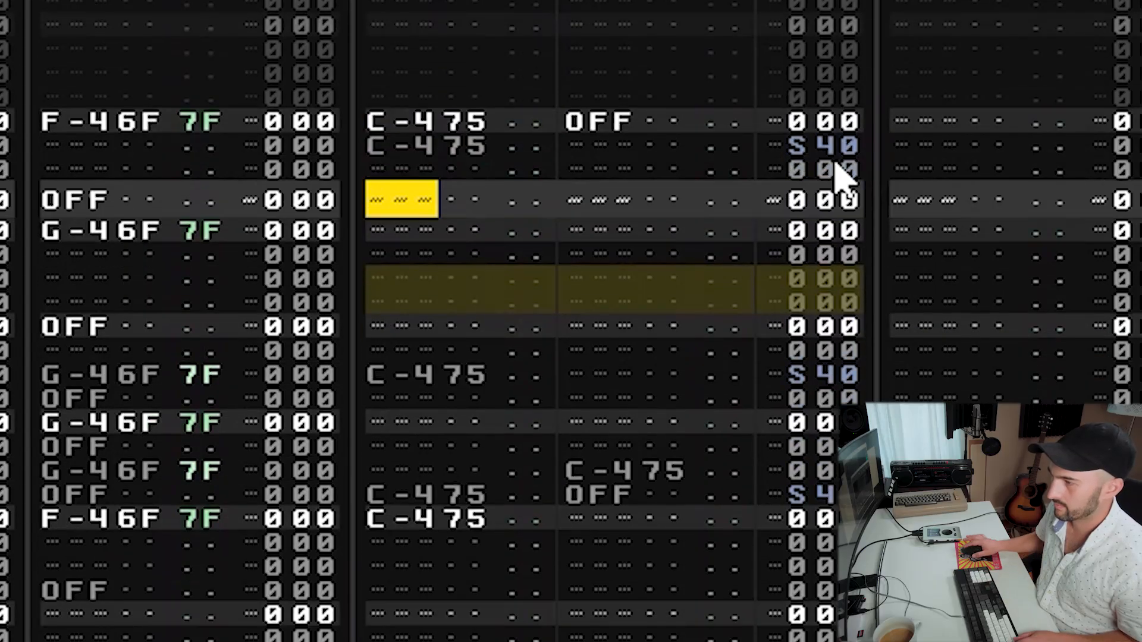
scroll(826, 158, down, 2)
drag(454, 72, 443, 68)
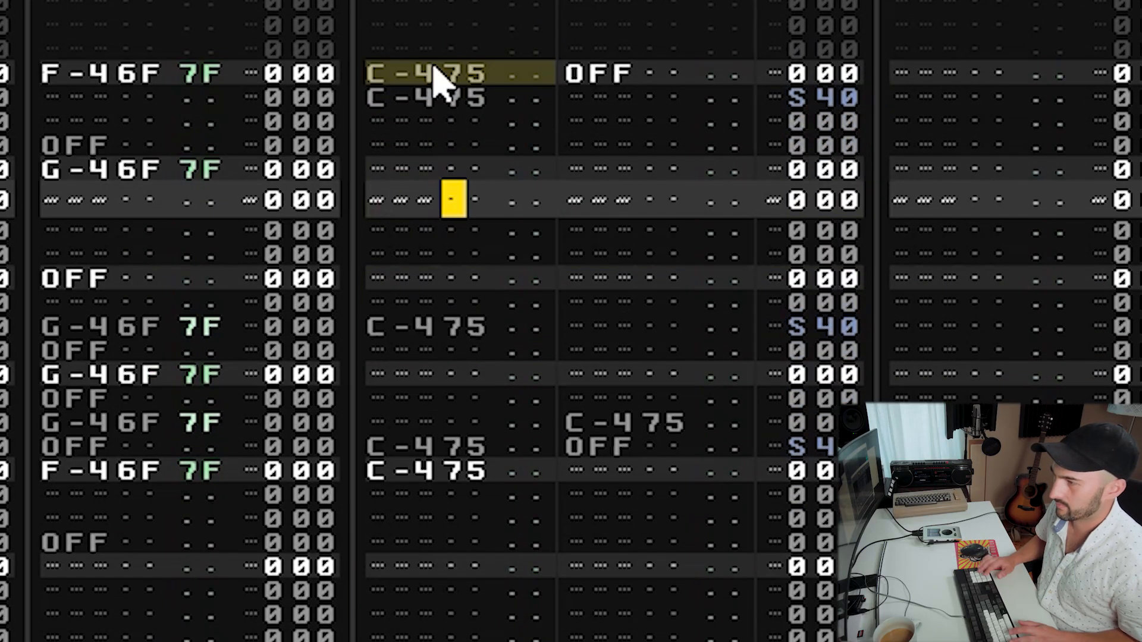
Copy the C-4 S40 hit onto the G-4 hit's row in the breaks track.
key(Tab)
key(Up)
key(Up)
key(Up)
key(Up)
key(Up)
key(Down)
key(Down)
key(Down)
key(Down)
key(Down)
key(Down)
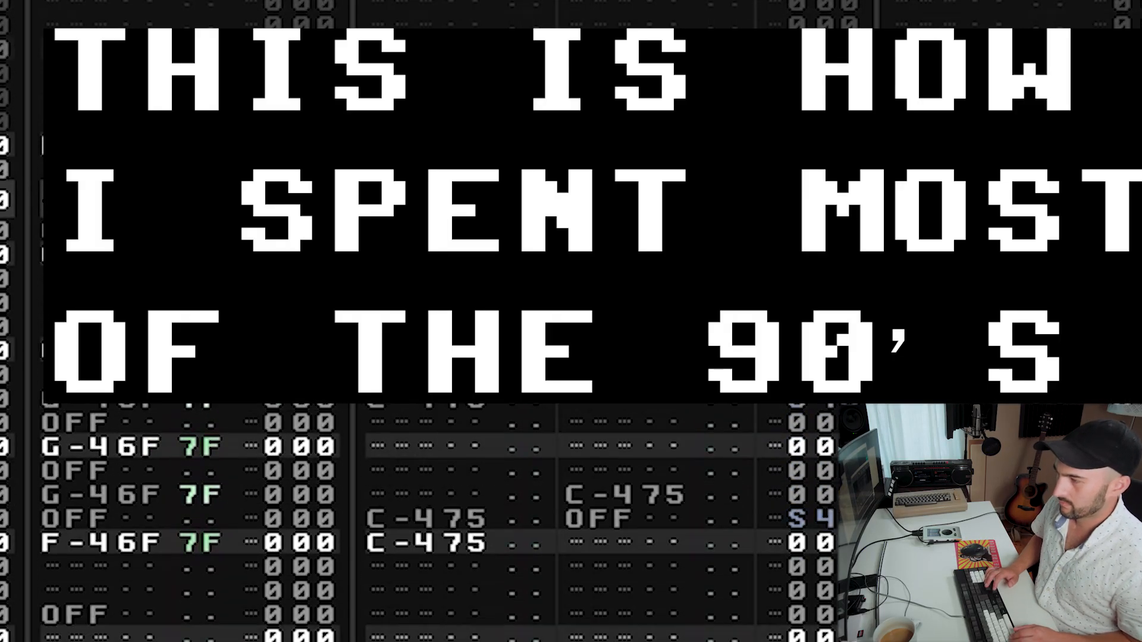
key(Up)
key(Up)
key(Down)
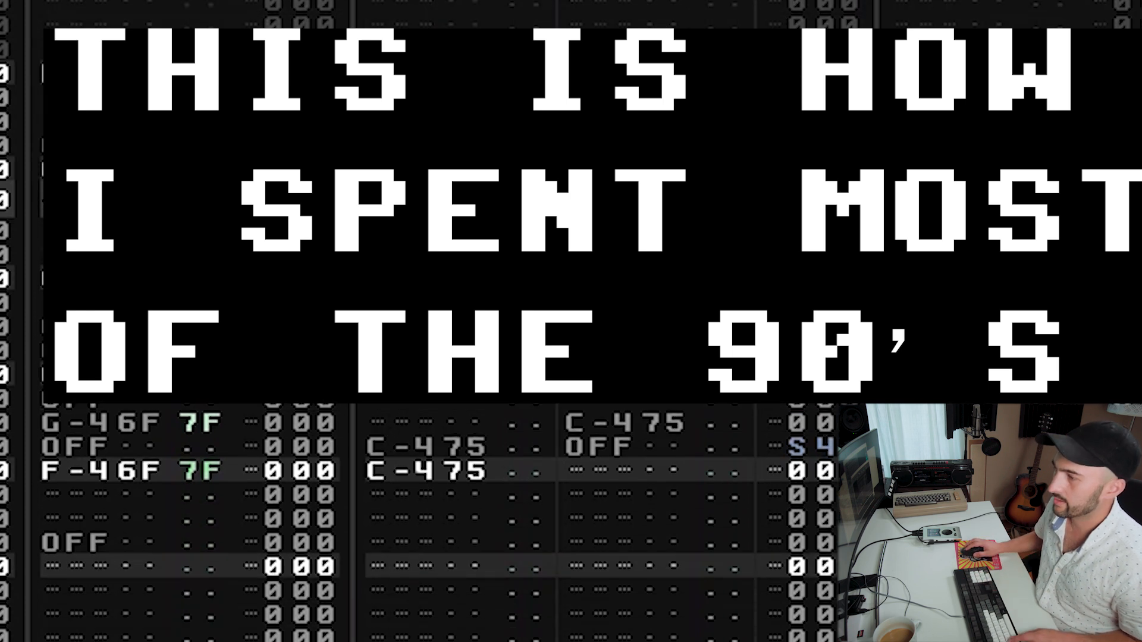
drag(507, 102, 783, 95)
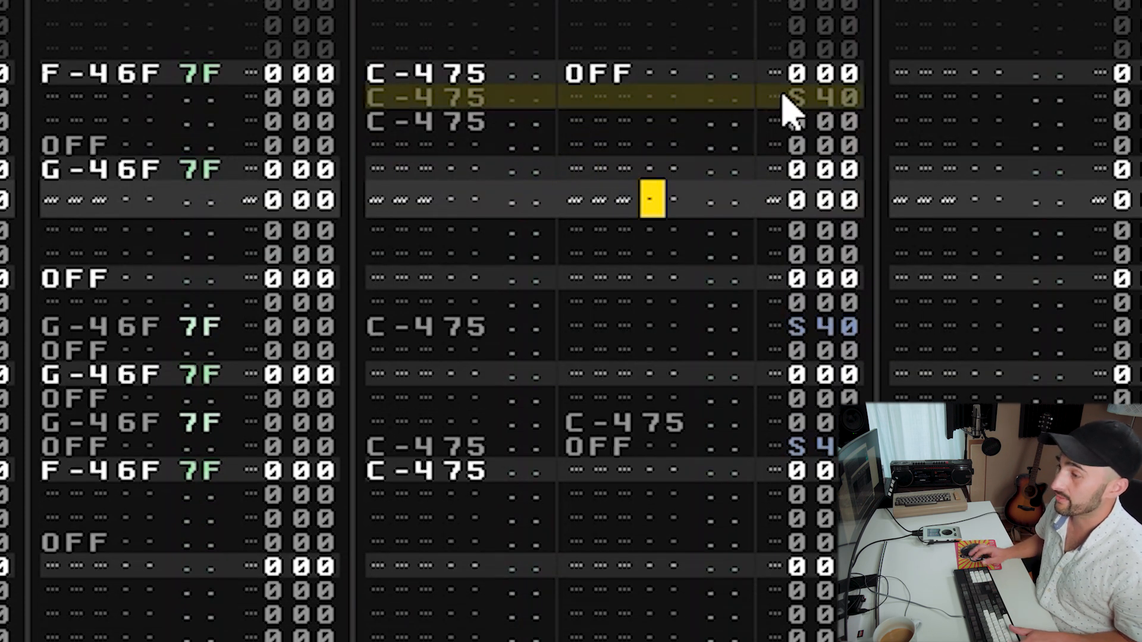
key(ctrl+c)
key(shift+Tab)
key(Up)
key(ctrl+v)
key(Right)
key(Right)
key(Right)
key(Right)
key(Right)
key(Right)
key(Right)
key(Right)
key(Right)
key(Right)
key(Right)
key(Right)
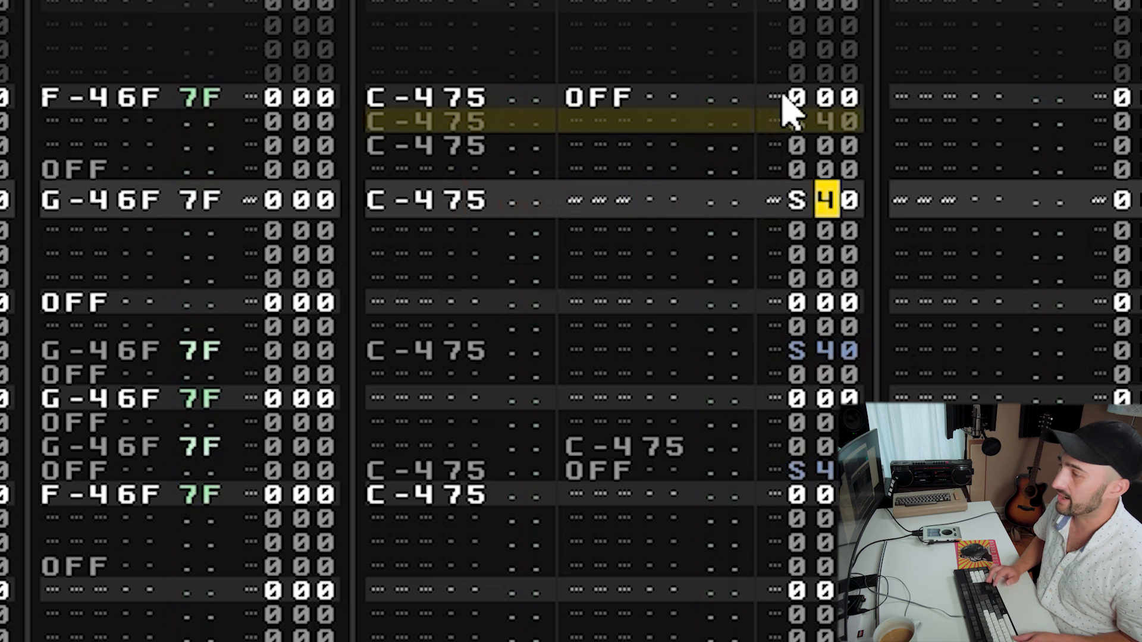
Change the pasted hit's sample offset command to SC0.
text(a)
key(Up)
text(0)
key(Up)
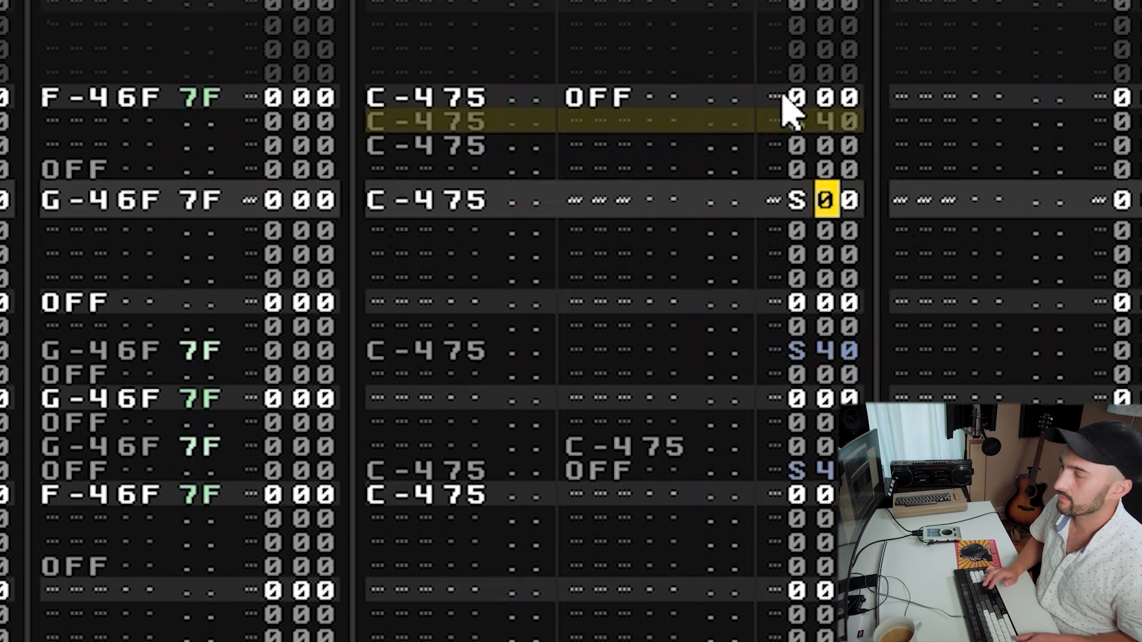
text(a)
key(Up)
text(c)
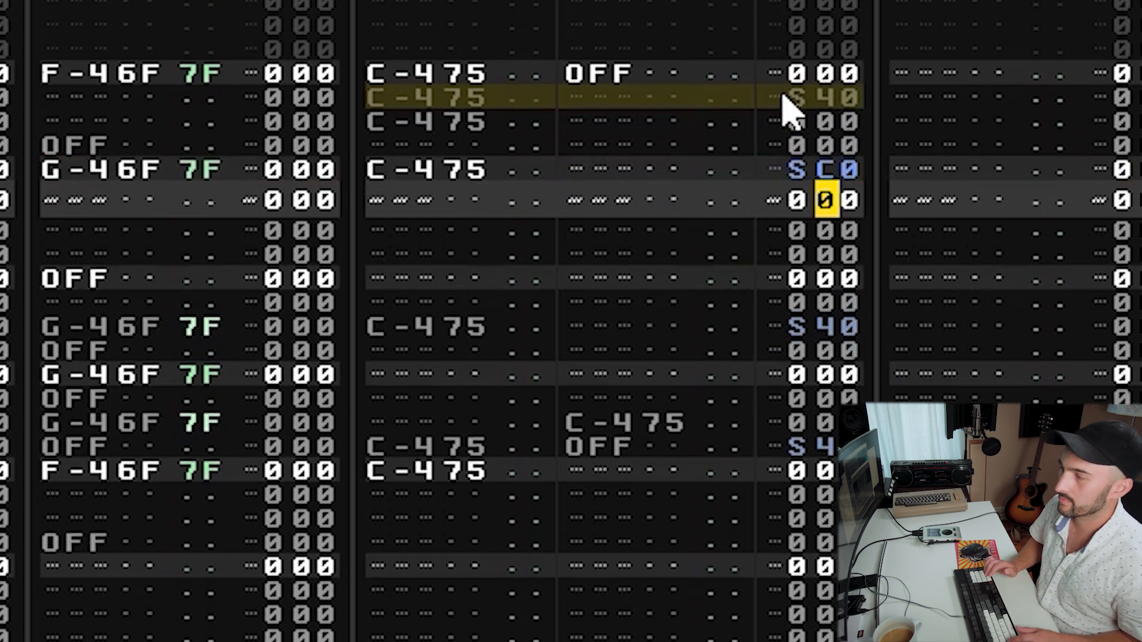
key(Up)
key(Up)
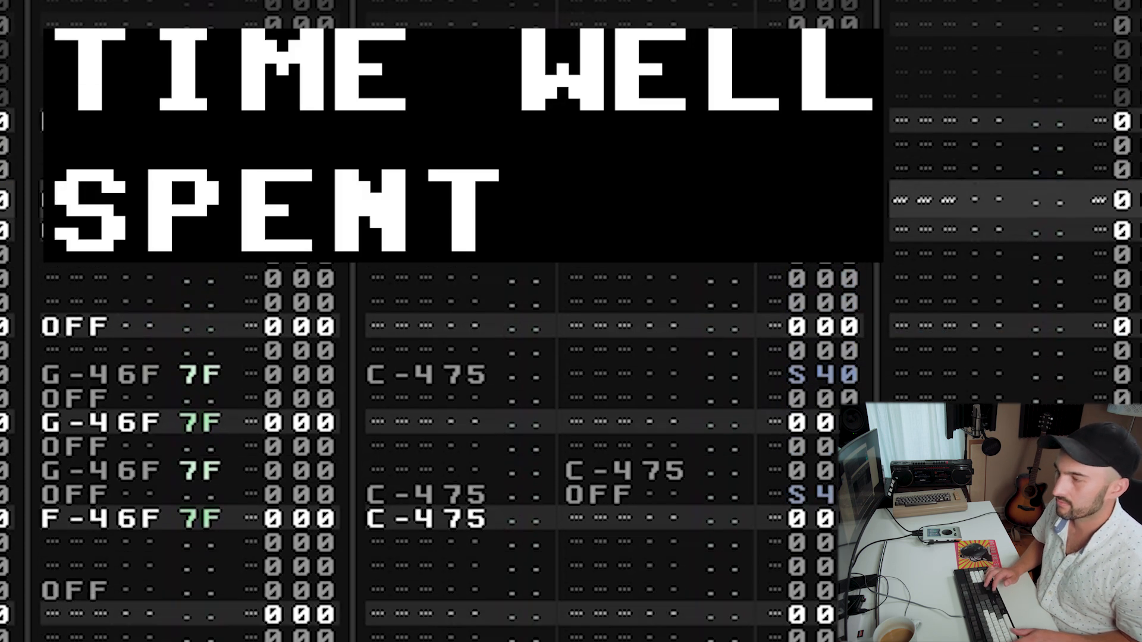
Copy the SC0 hit to the row three rows further down.
key(Down)
key(Down)
key(Down)
key(Down)
key(Down)
key(Down)
key(shift+Tab)
key(shift+Tab)
click(778, 95)
drag(446, 70, 846, 79)
key(shift+Tab)
key(Up)
key(Up)
key(Up)
key(Up)
key(Up)
key(Up)
key(Up)
key(Up)
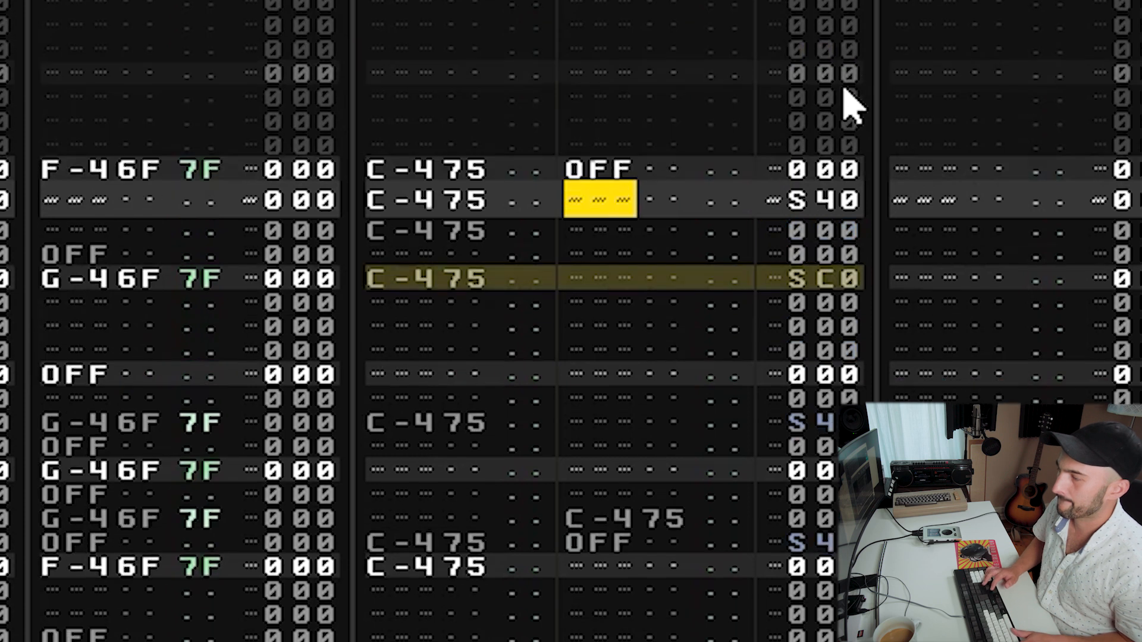
key(Down)
key(Down)
key(Down)
key(Down)
key(shift+Tab)
key(Up)
key(Up)
key(Up)
key(Up)
key(Down)
key(Down)
Scroll through the pattern to review the placed hits and offsets.
key(Down)
key(Down)
key(Down)
key(Down)
key(Down)
key(Down)
key(Down)
key(Down)
key(Down)
key(Down)
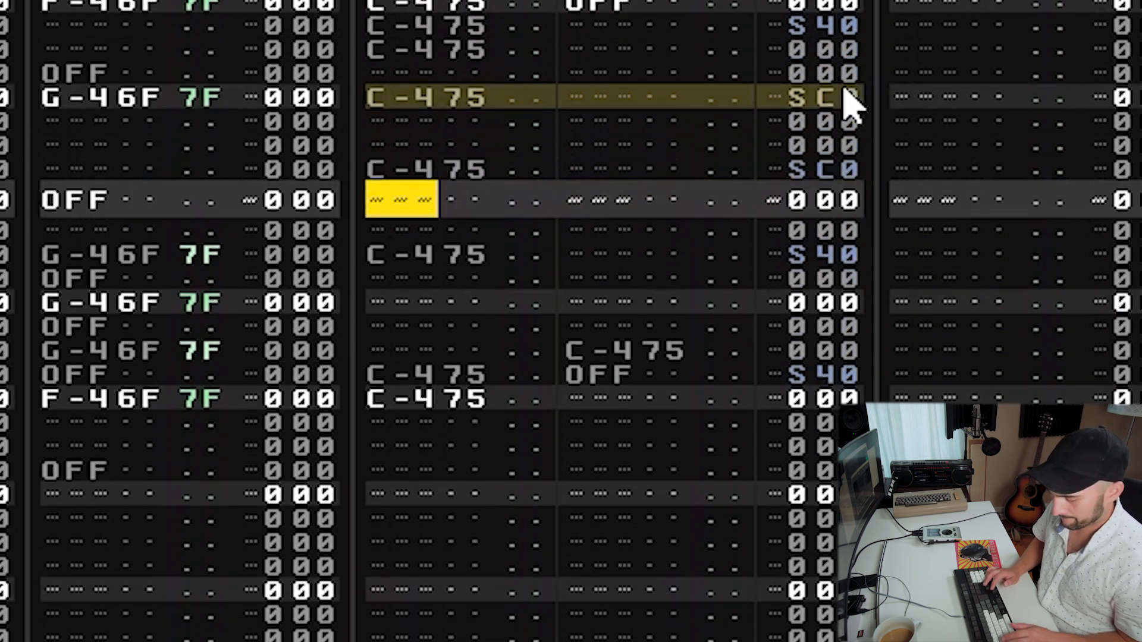
key(Up)
key(Up)
key(Up)
key(Up)
key(Up)
key(Up)
key(Up)
key(Up)
key(Down)
key(Down)
key(Down)
key(Down)
key(Down)
key(Down)
key(Down)
key(Down)
key(Down)
key(Down)
key(Up)
key(Up)
key(Up)
key(Up)
key(Up)
key(Up)
key(Up)
key(Up)
key(Up)
key(Up)
key(Down)
key(Down)
key(Down)
key(Down)
key(Down)
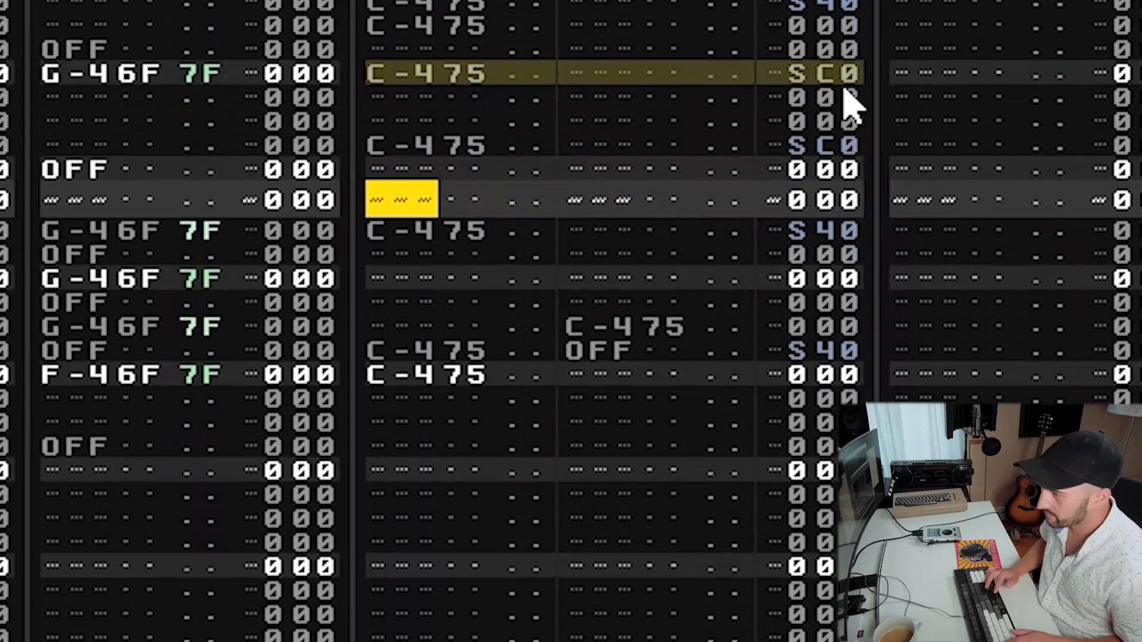
key(Down)
key(Down)
key(Down)
key(Down)
key(Down)
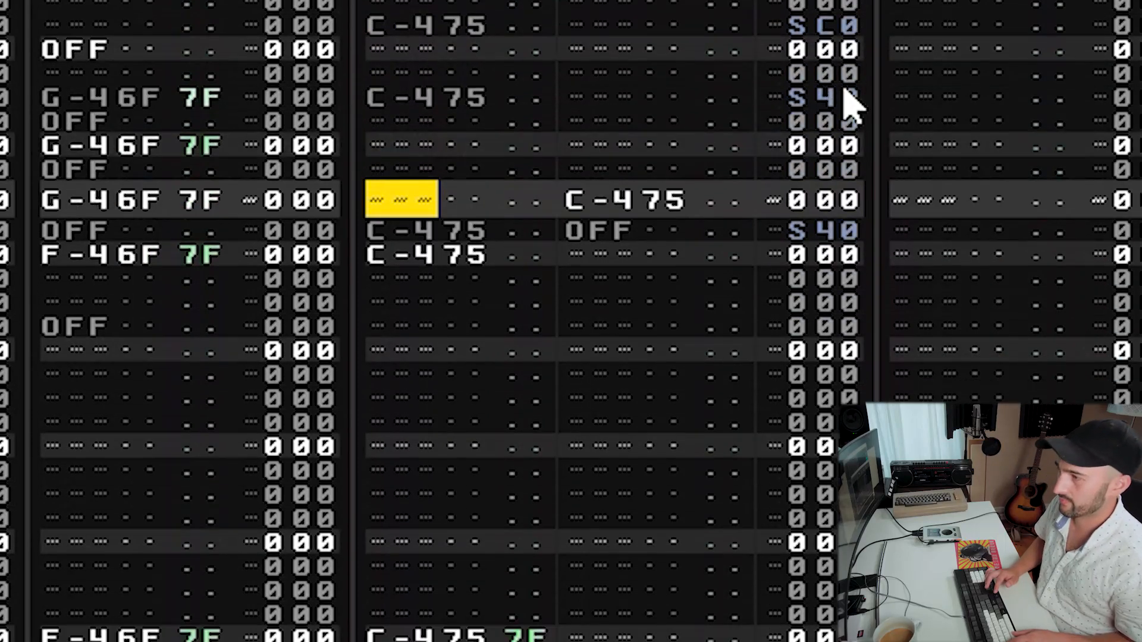
key(Up)
key(Up)
key(Up)
key(Up)
key(Up)
key(Up)
key(Up)
key(Up)
key(Up)
key(Up)
key(Up)
key(Up)
key(Right)
key(Right)
key(Right)
key(Right)
key(Right)
key(Right)
key(Right)
key(Right)
key(Right)
key(Right)
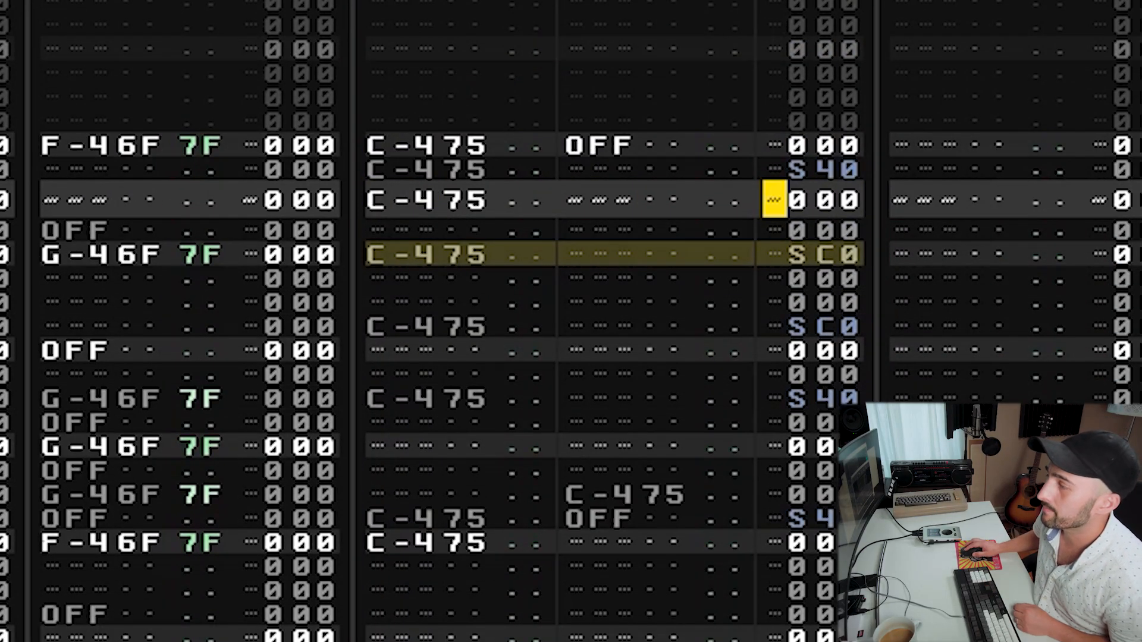
Add another effect column to the breaks track and give the S40 hit a C02 volume cut command.
click(845, 1)
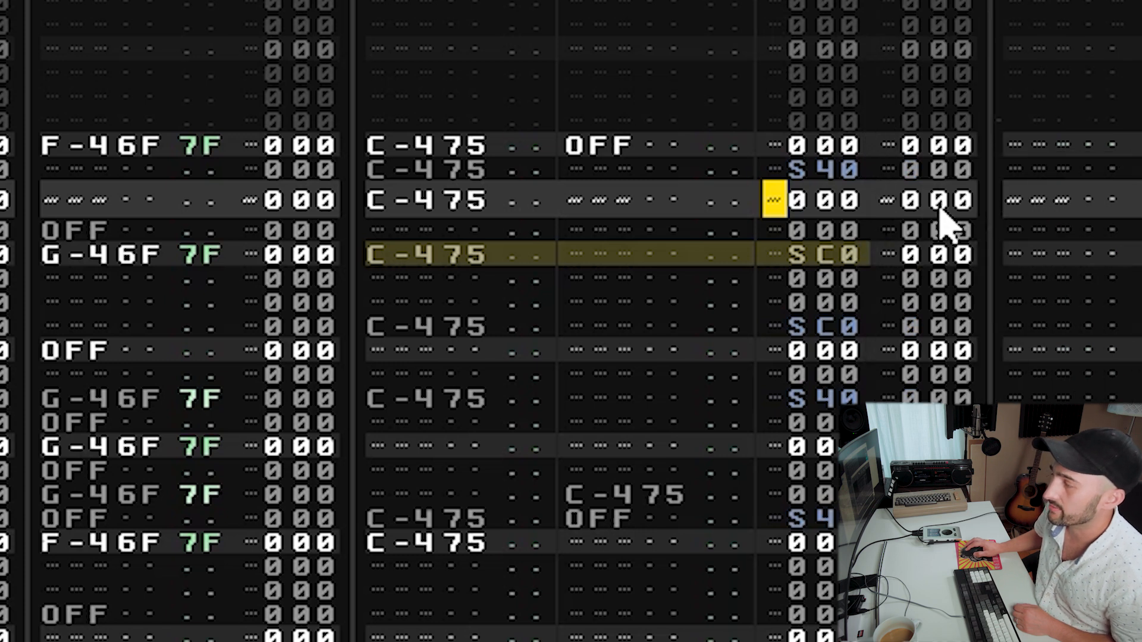
key(Up)
key(Right)
key(Right)
key(Right)
key(Right)
key(Left)
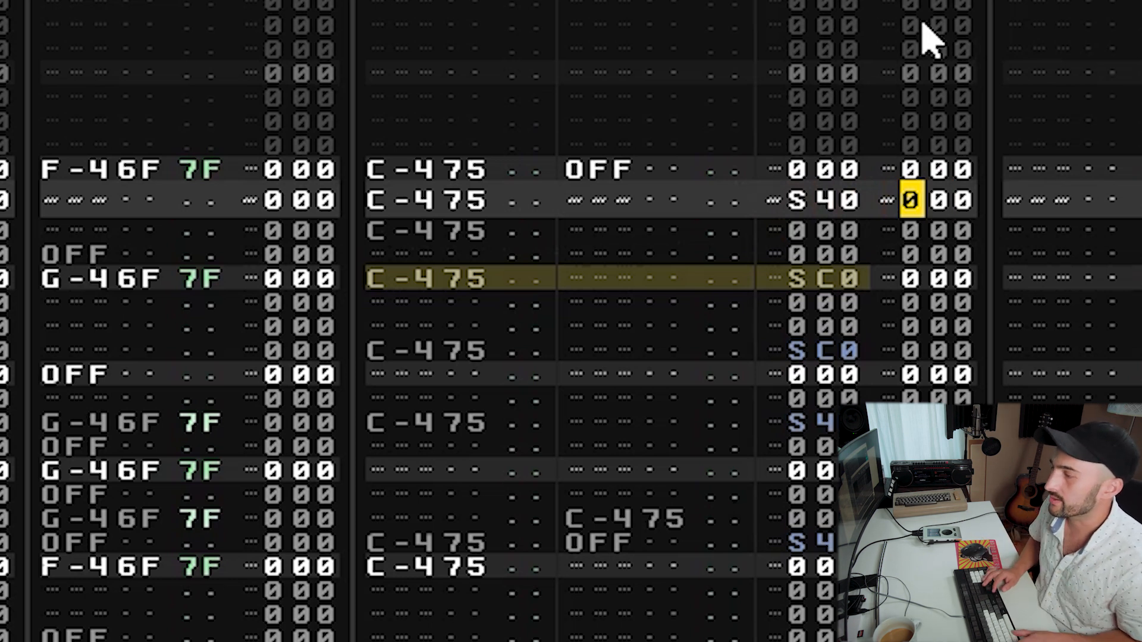
key(Left)
key(Left)
key(Left)
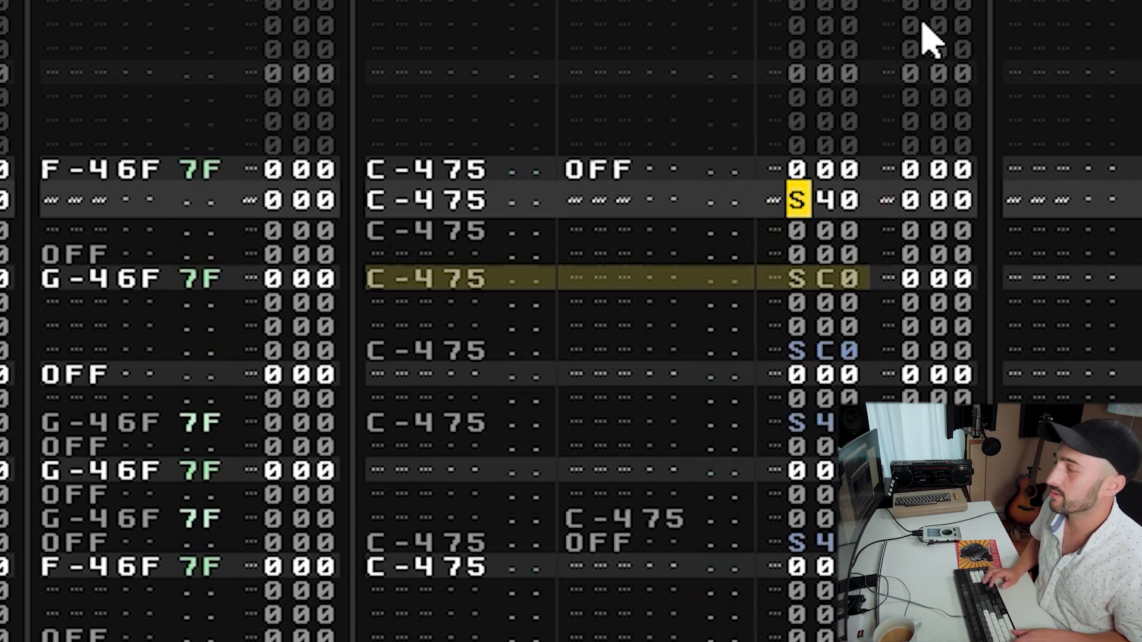
key(Right)
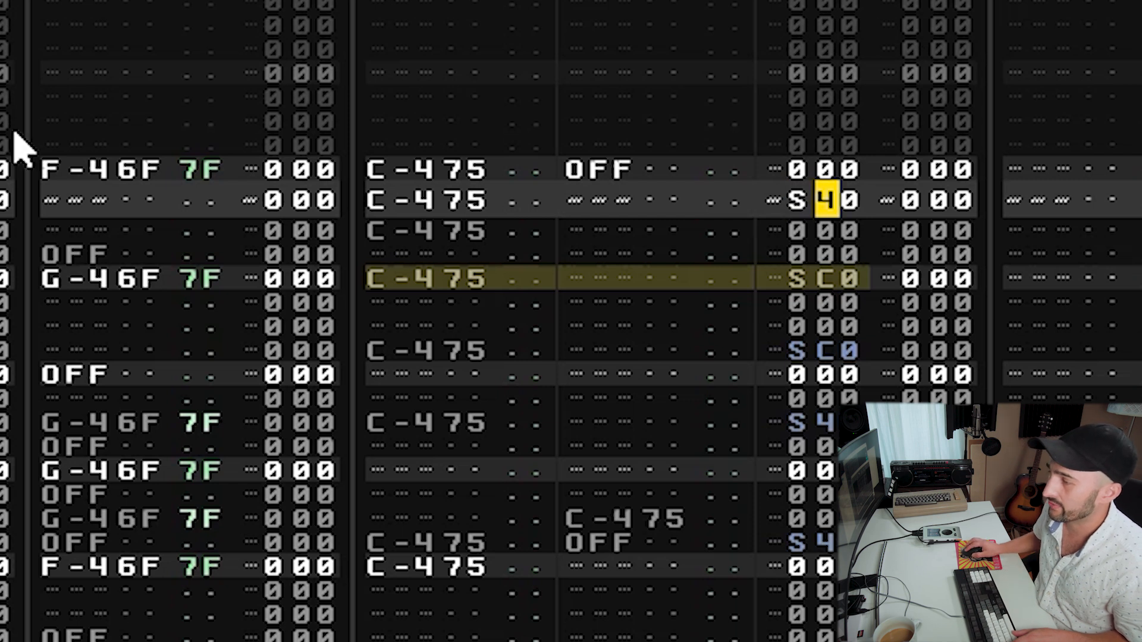
key(Right)
key(Right)
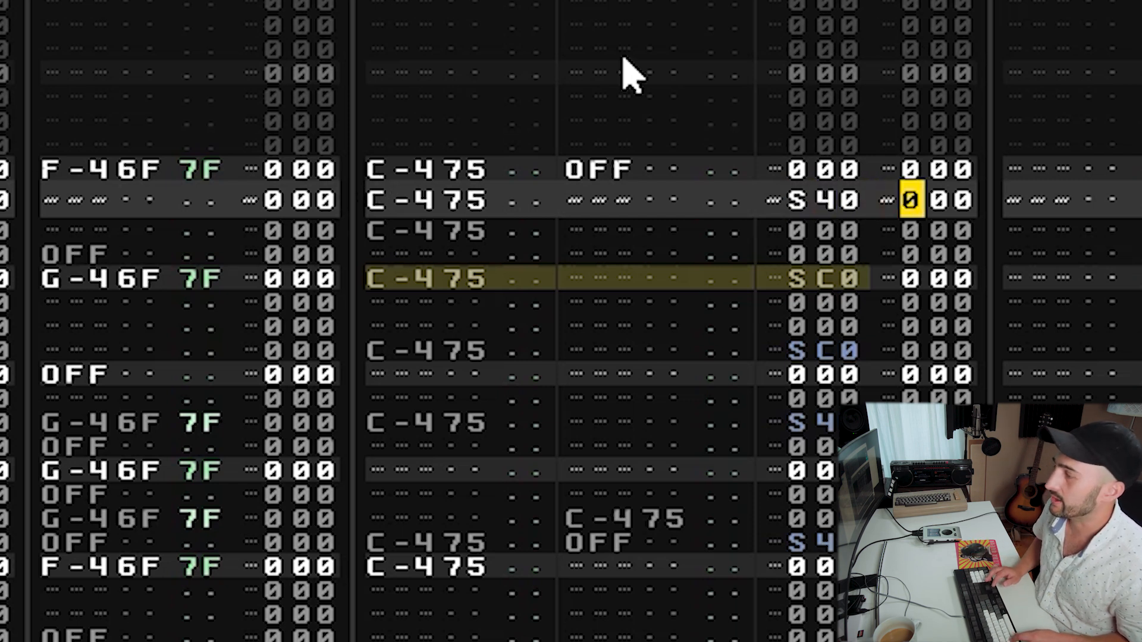
text(C02)
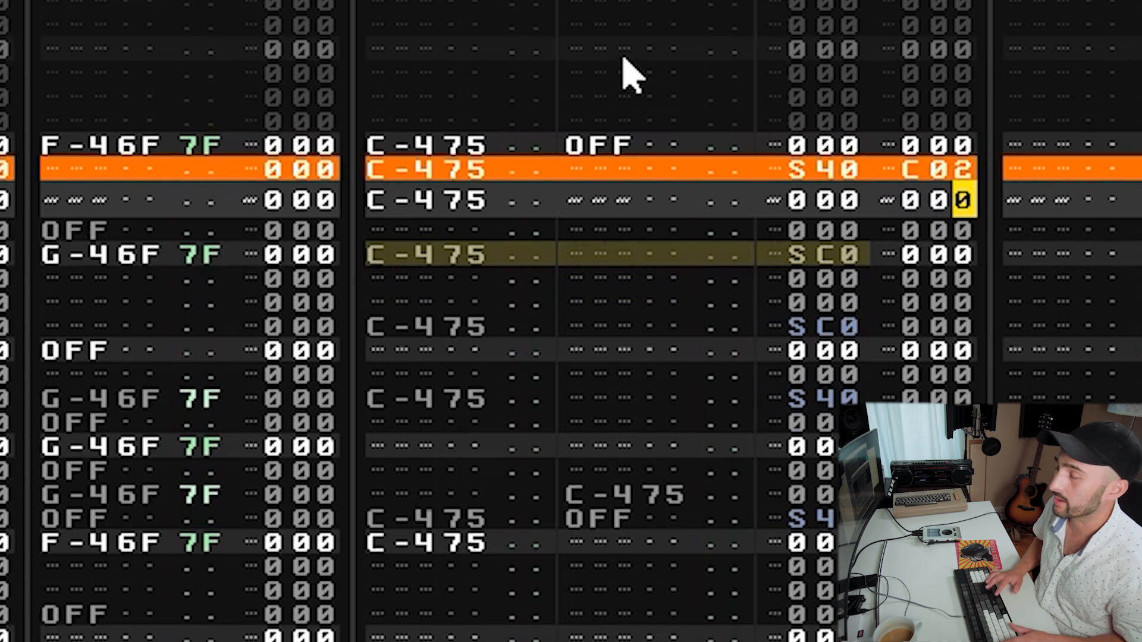
Change the S40 hit's volume cut command to C01.
key(Down)
key(Down)
key(Down)
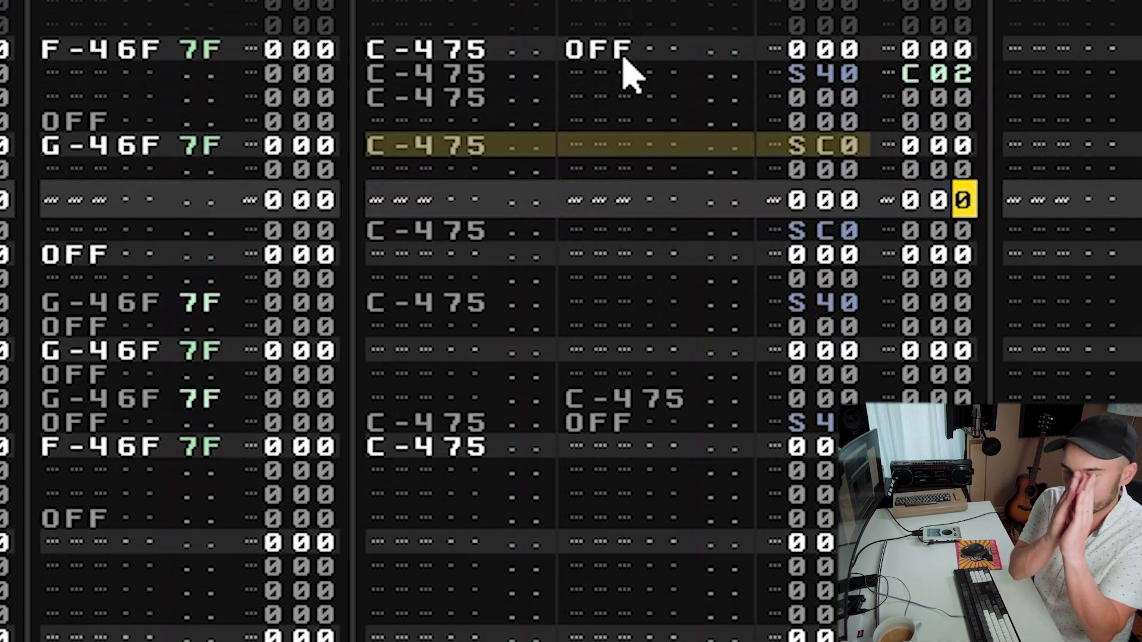
key(Up)
key(Up)
key(Up)
key(Up)
key(Up)
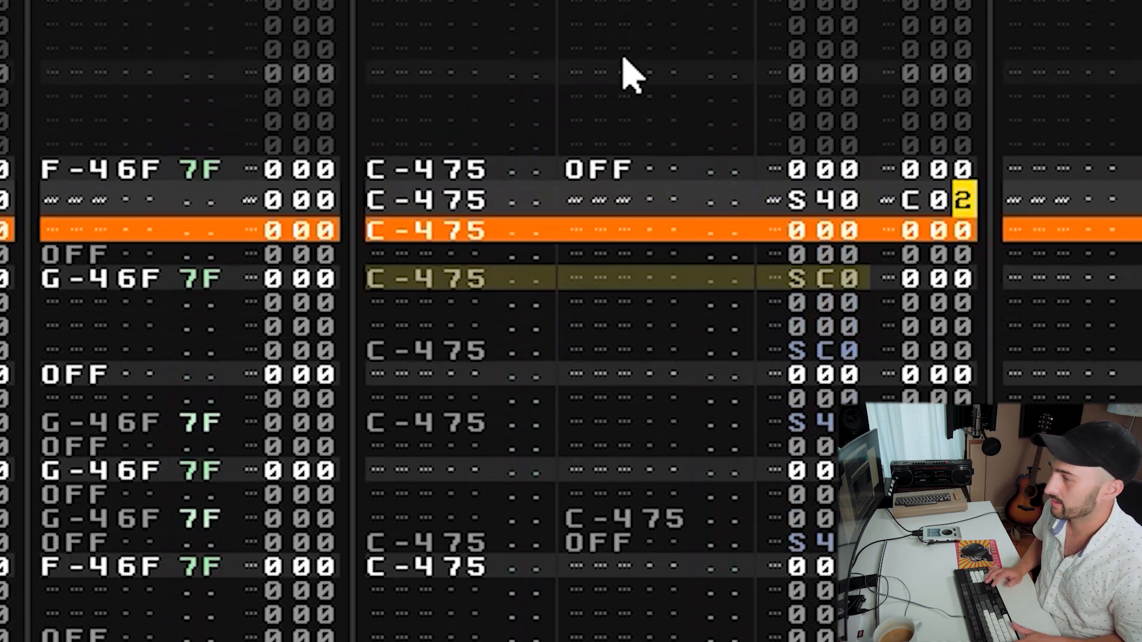
text(1)
Step up and down through the rows around the S40 hit to audition the volume cut.
key(Down)
key(Down)
key(Down)
key(Up)
key(Up)
key(Up)
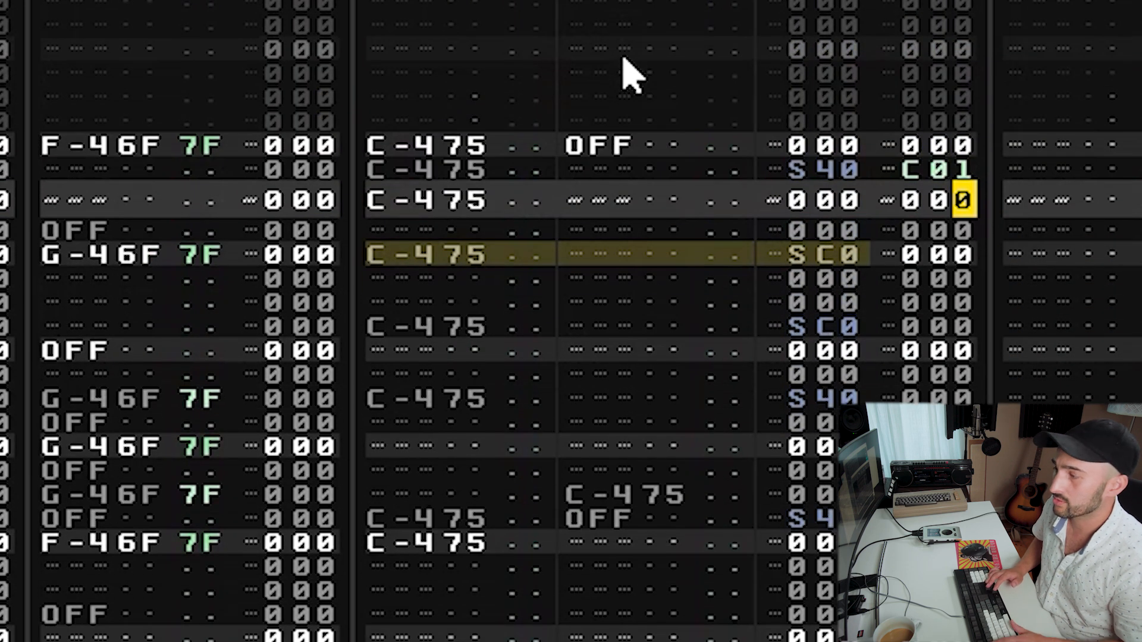
key(Up)
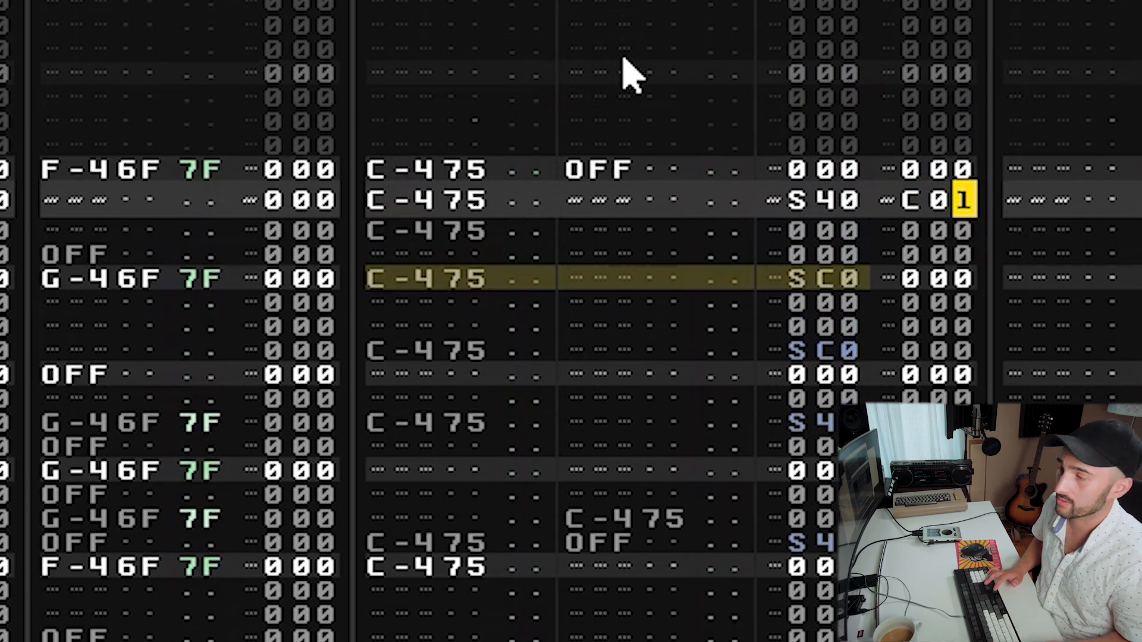
key(Down)
key(Down)
key(Down)
key(Down)
key(Down)
key(Down)
key(Down)
key(Down)
key(Down)
key(Up)
key(Up)
key(Up)
key(Up)
key(Up)
key(Up)
key(Up)
key(Up)
key(Up)
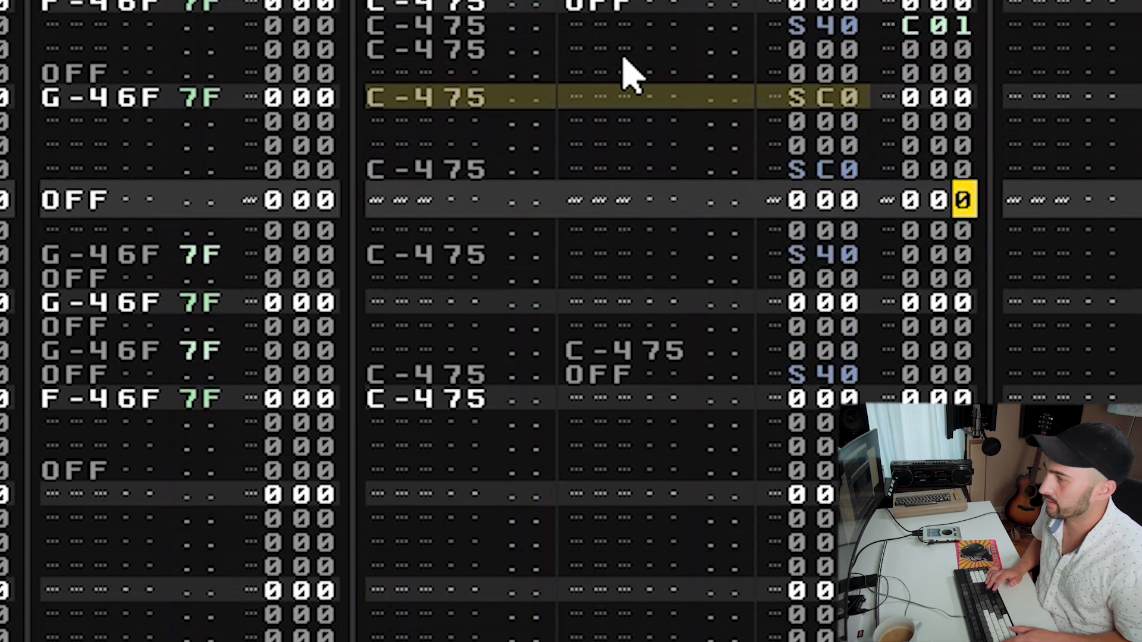
key(Down)
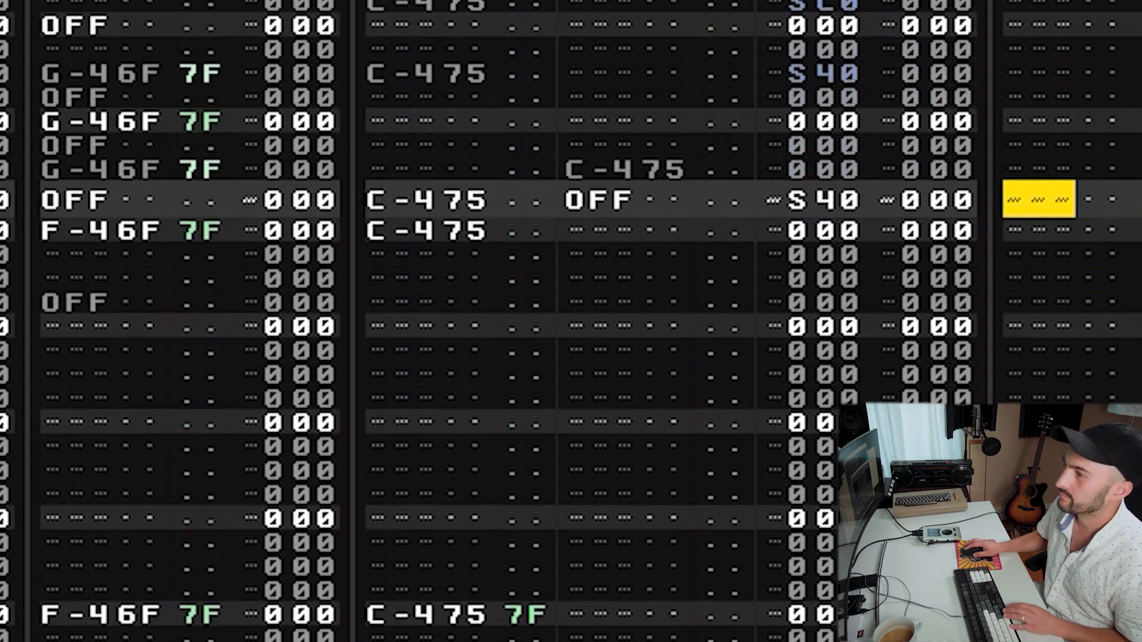
key(Up)
key(Up)
key(Up)
key(Up)
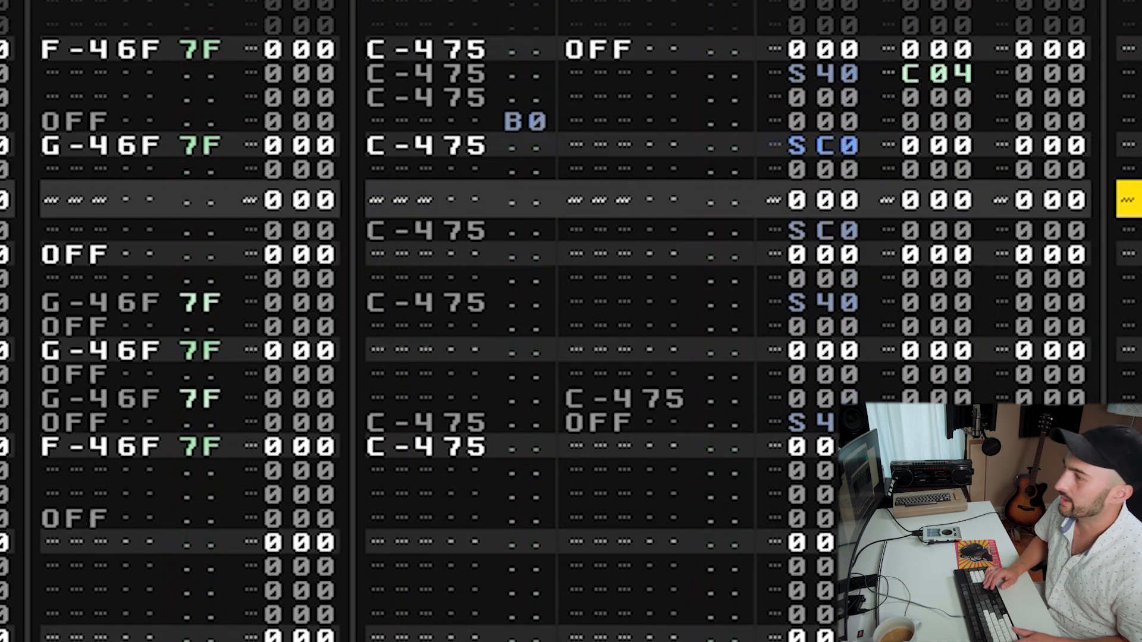
key(Left)
key(Left)
key(Up)
key(Up)
key(Left)
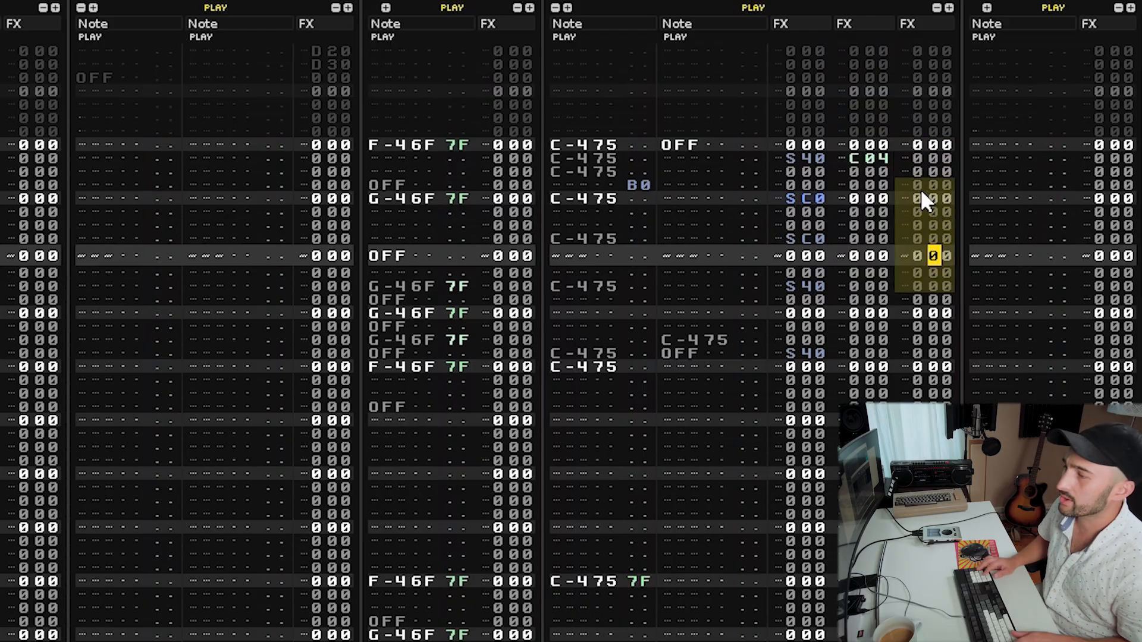
key(shift+Tab)
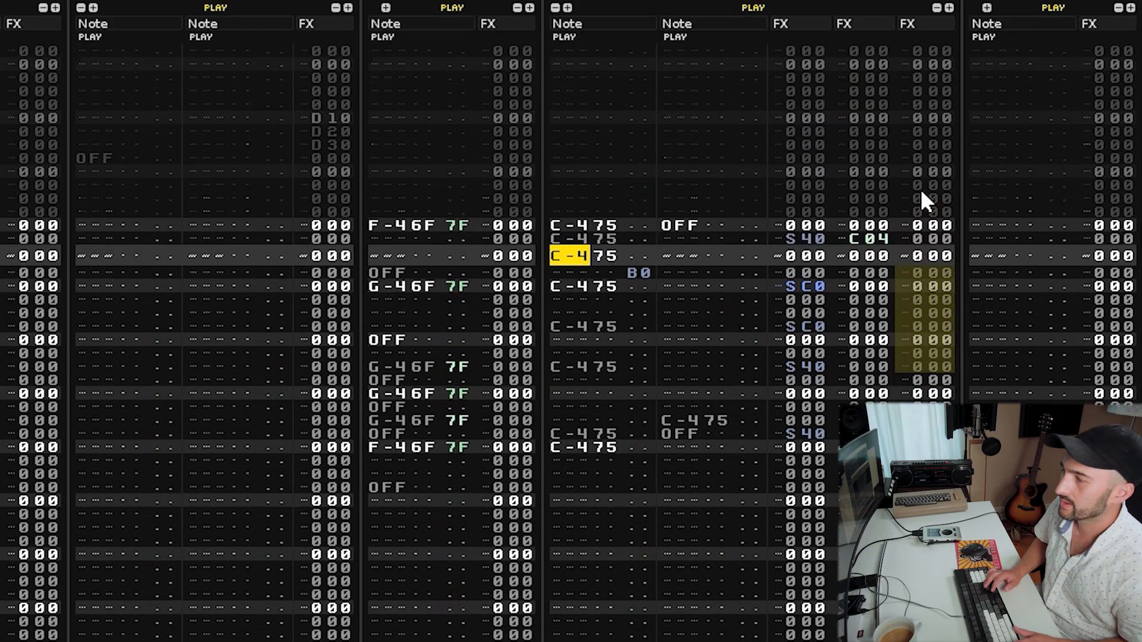
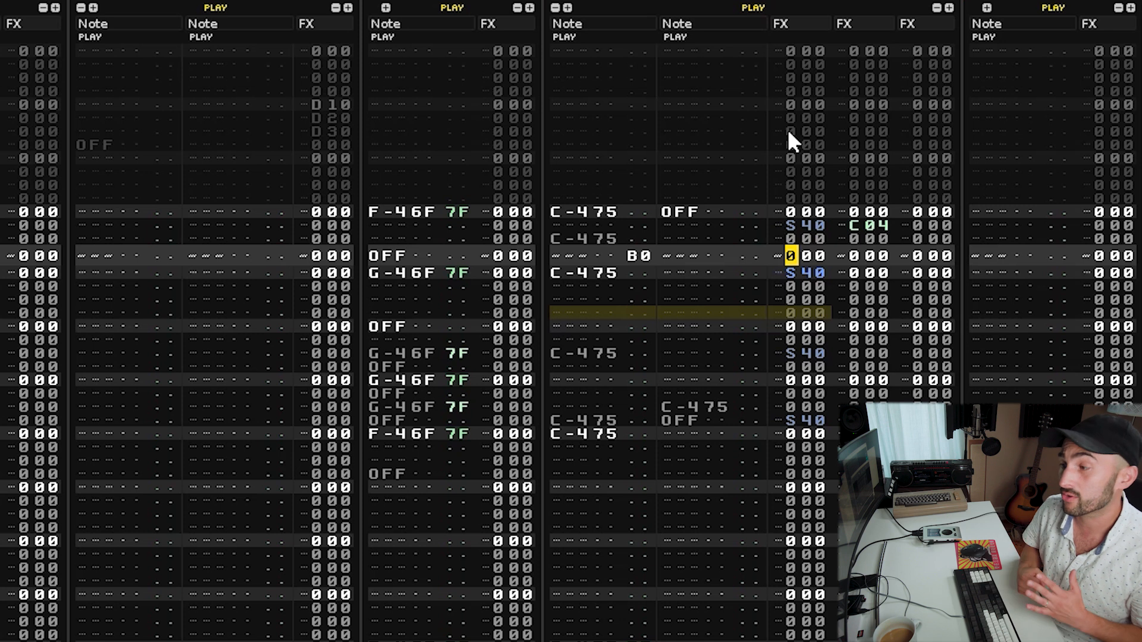
Try a C05 volume cut on the reversed B0 hit's row, audition it, and clear the command again.
text(C02)
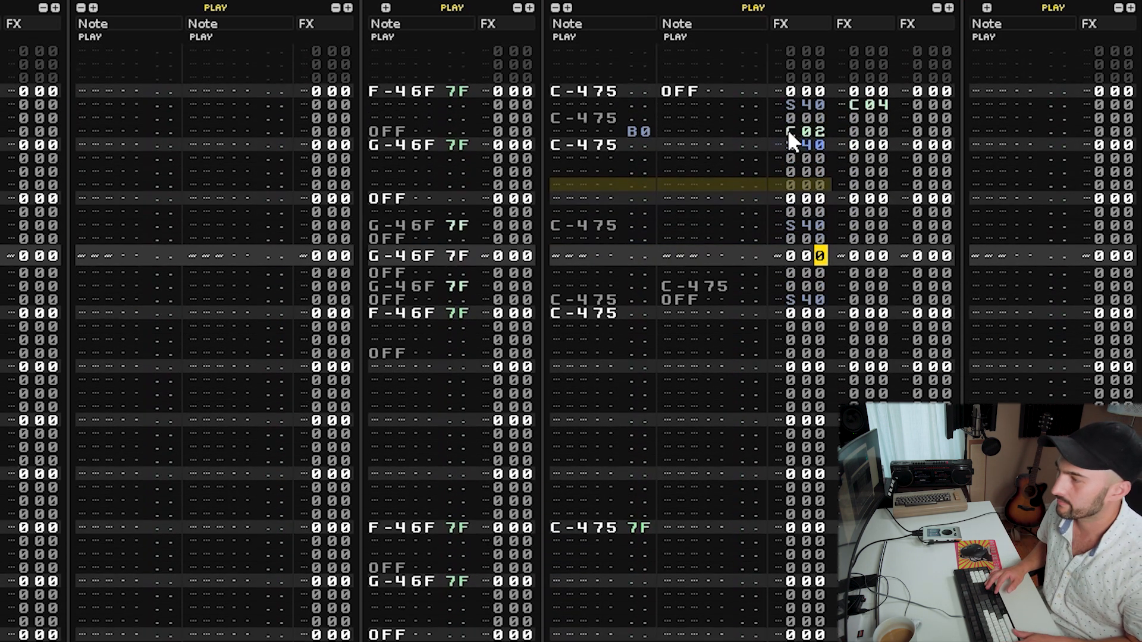
key(space)
key(Up)
text(1)
key(space)
key(space)
key(Up)
key(Up)
text(56)
key(space)
key(space)
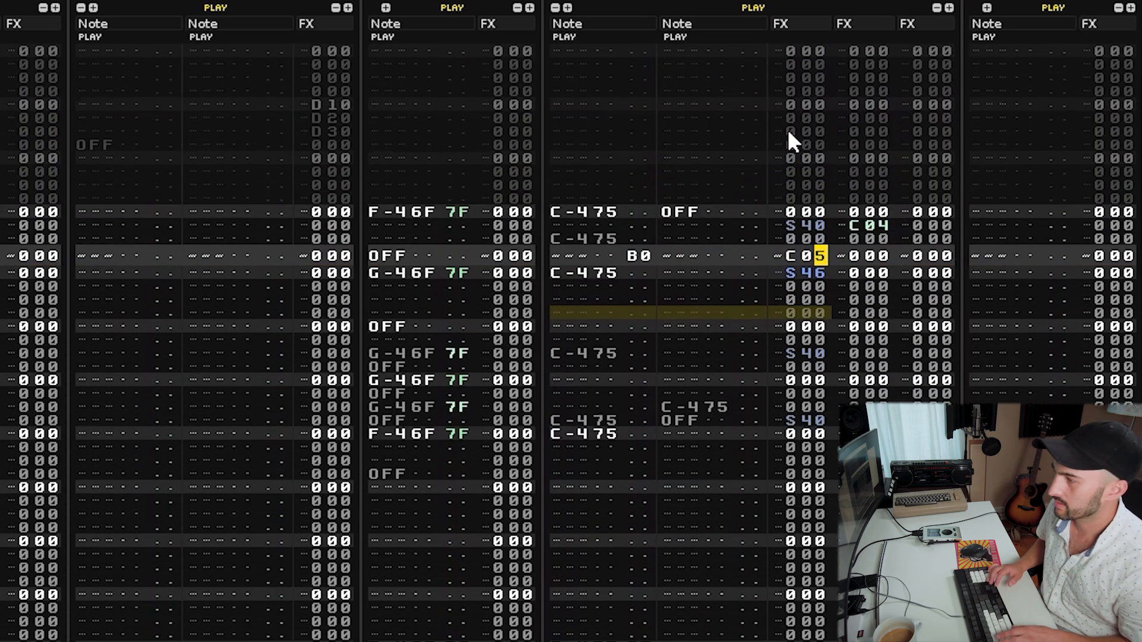
key(Down)
text(9)
key(Up)
text(0)
key(space)
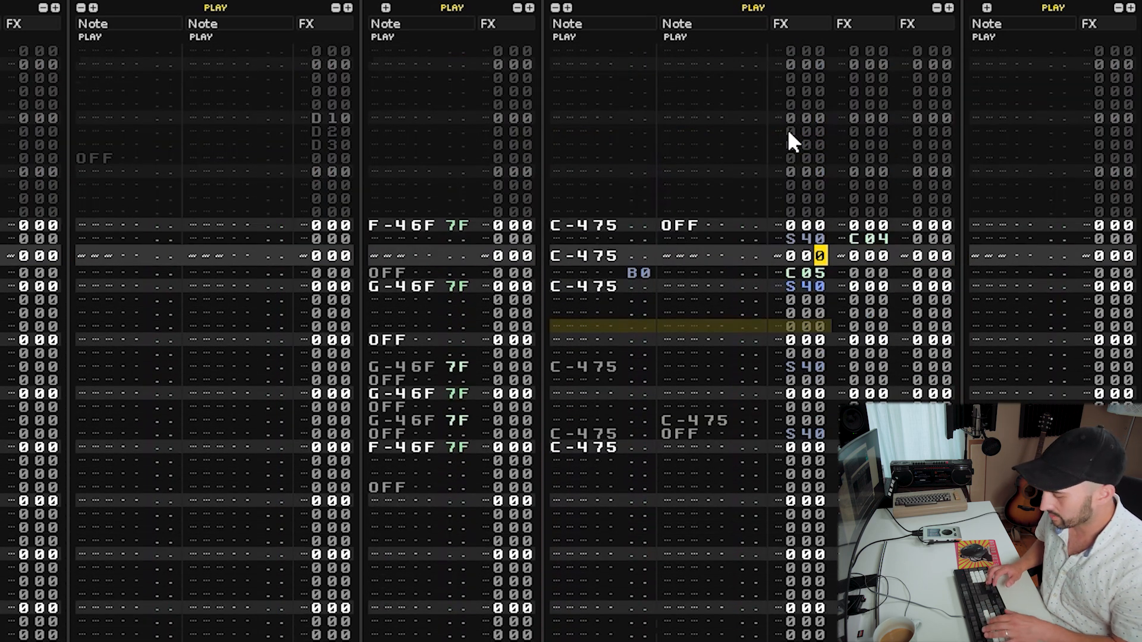
key(space)
key(Left)
key(Left)
key(Delete)
Add a C03 volume cut on the empty row just before the third S40 hit.
key(Down)
key(Down)
key(Down)
key(Down)
key(Down)
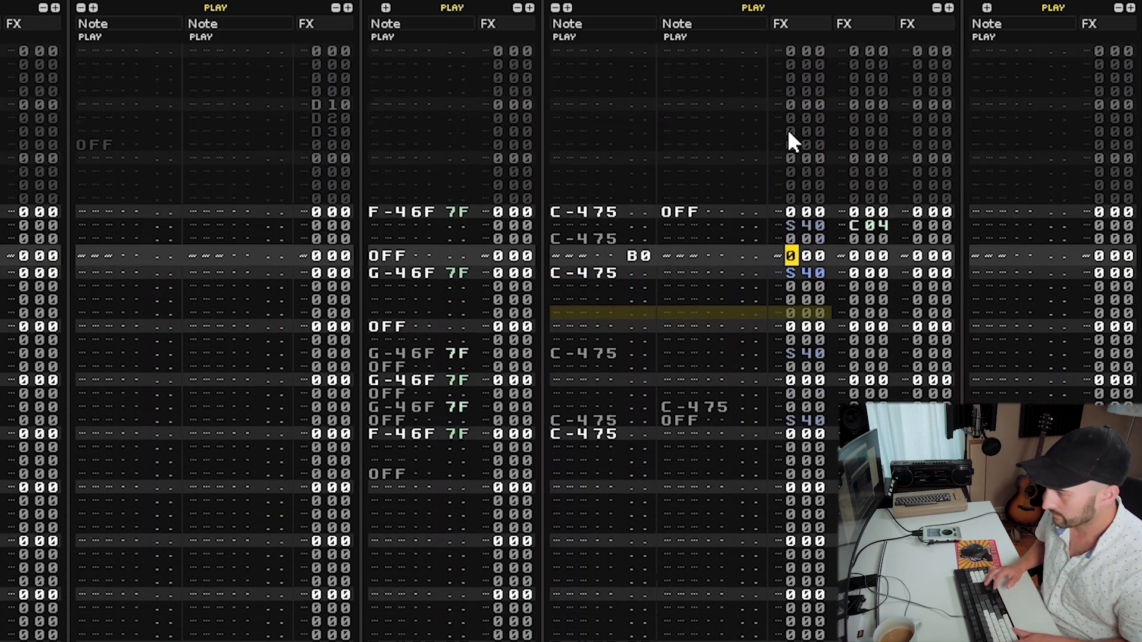
text(c)
key(Right)
key(Right)
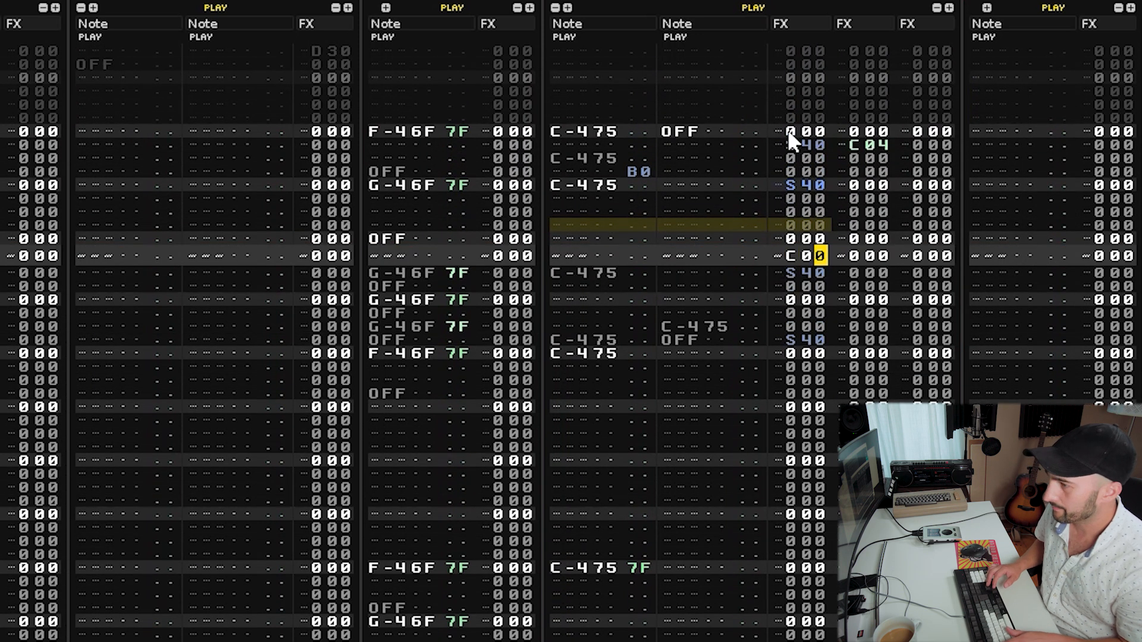
text(3)
Add another C03 volume cut on the row just before the fourth S40 hit.
scroll(788, 129, up, 4)
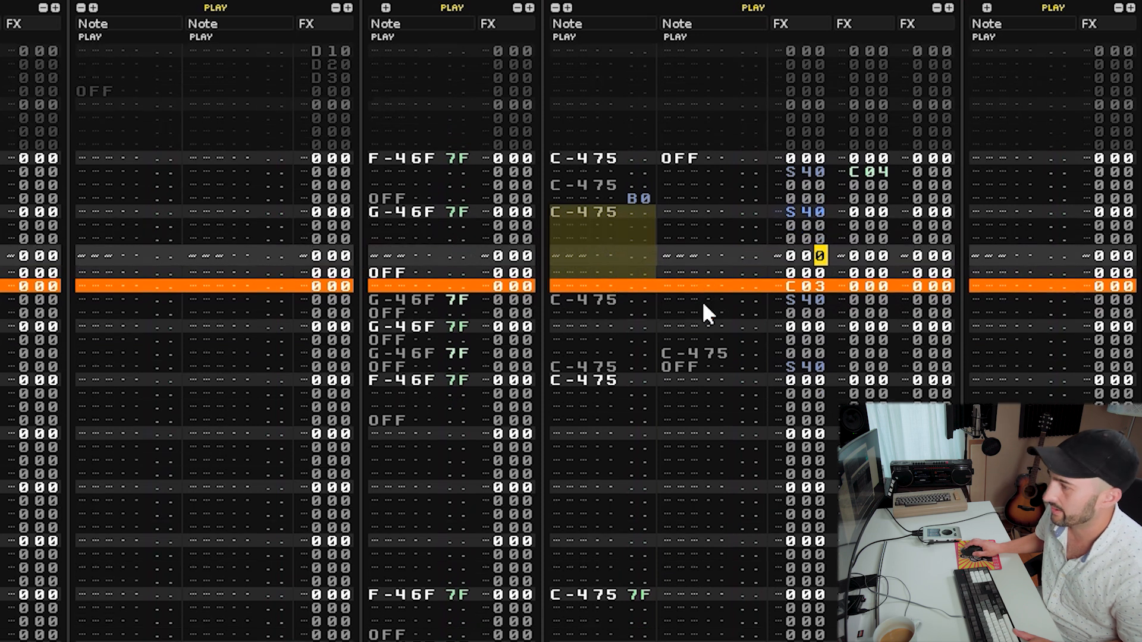
scroll(828, 278, down, 4)
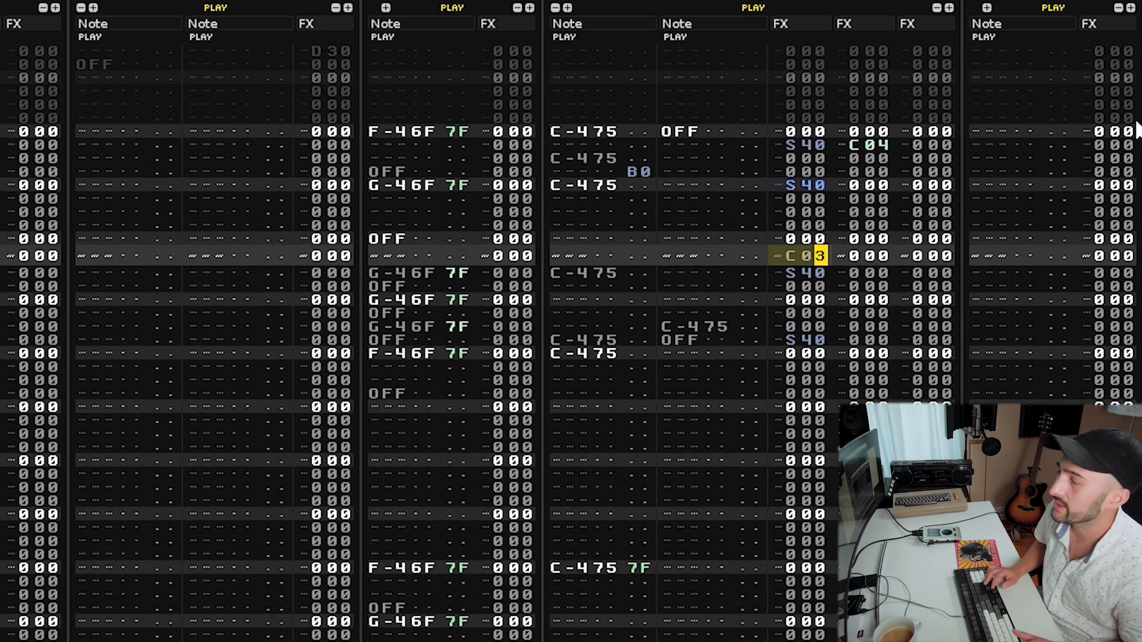
scroll(1136, 128, up, 8)
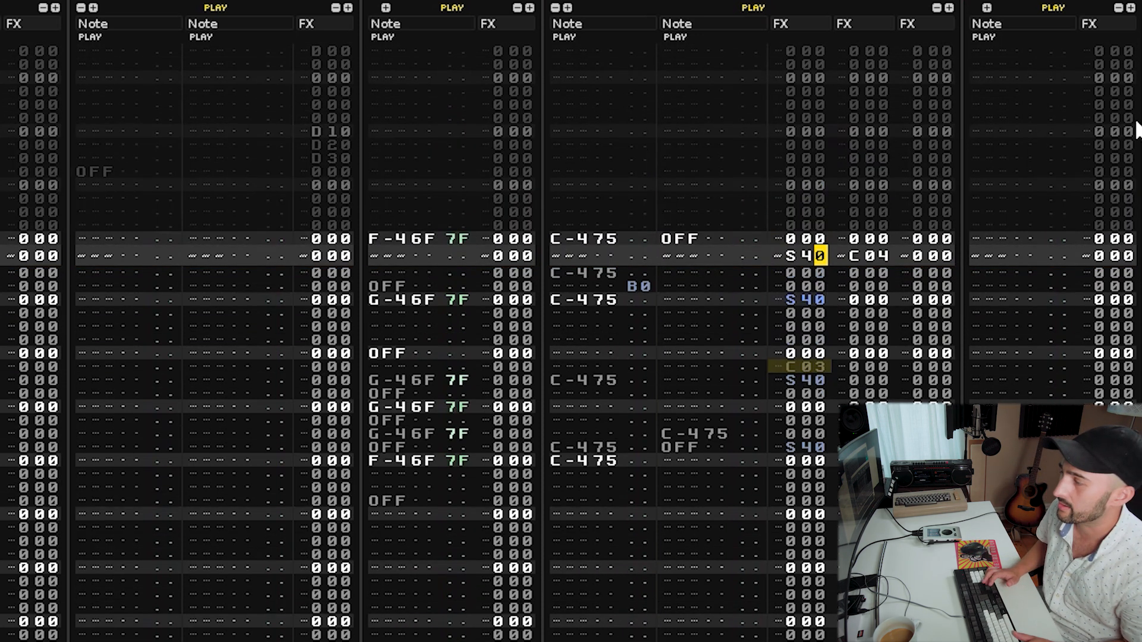
scroll(1136, 128, down, 13)
key(Up)
key(Left)
key(Left)
key(Left)
text(c)
key(Right)
key(Up)
text(03)
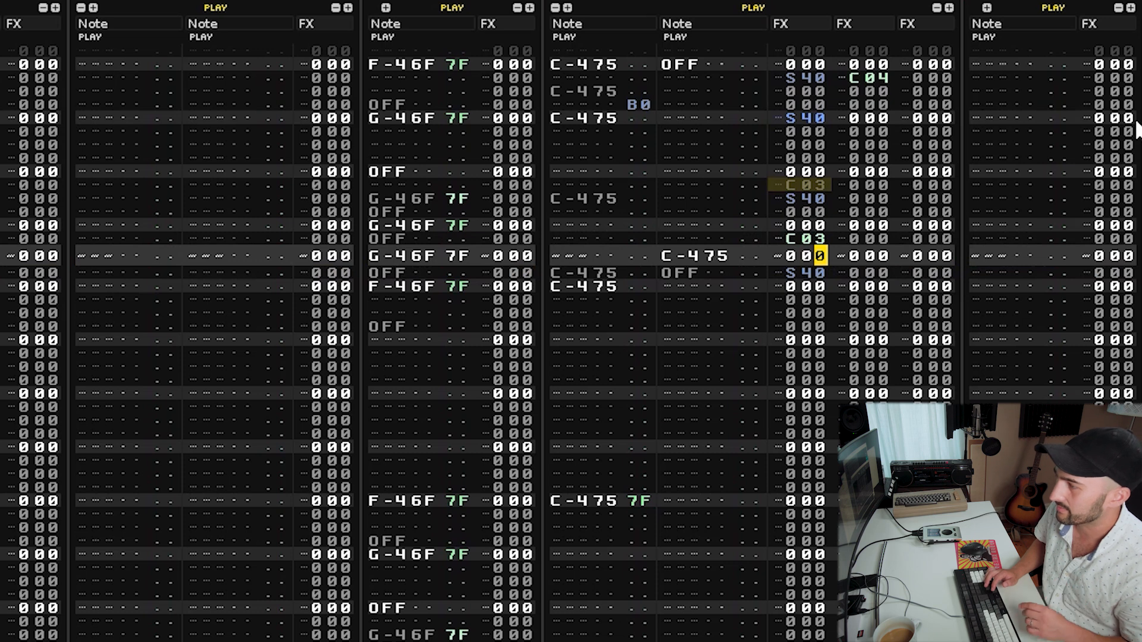
Change both newly added volume cuts from the previous steps to C05.
scroll(1136, 128, up, 9)
scroll(1136, 128, up, 5)
scroll(1136, 128, down, 5)
scroll(1136, 128, down, 5)
scroll(1136, 127, up, 10)
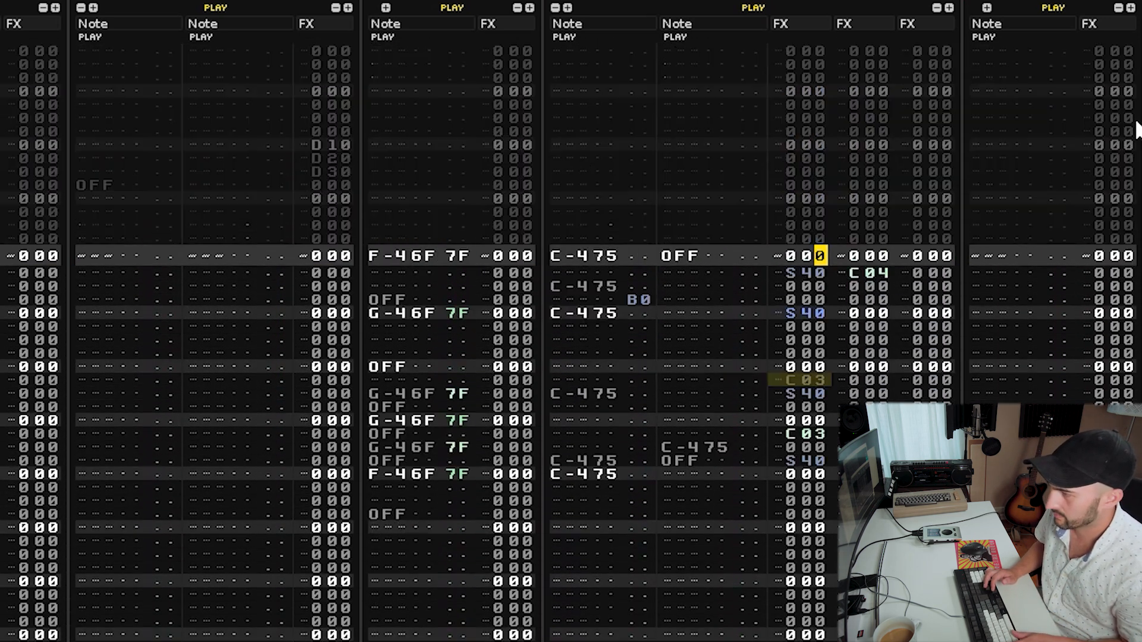
scroll(1135, 128, down, 11)
key(Down)
key(Down)
key(Down)
text(4)
key(Up)
key(Up)
text(5)
key(Up)
key(Up)
key(Up)
key(Up)
key(Up)
key(Down)
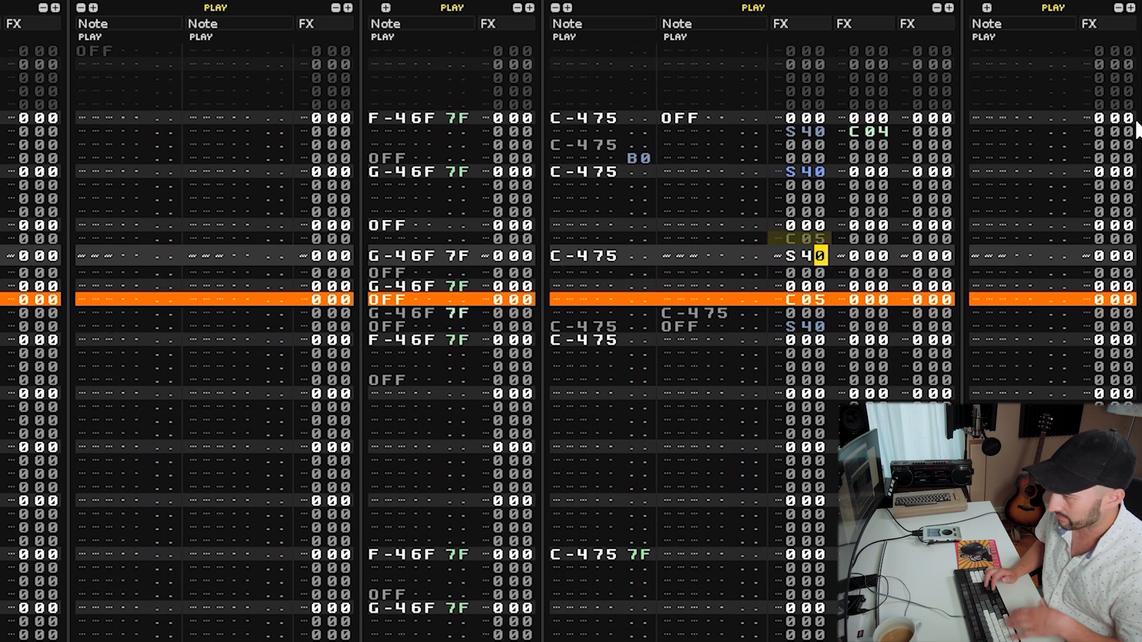
key(Scroll_Lock)
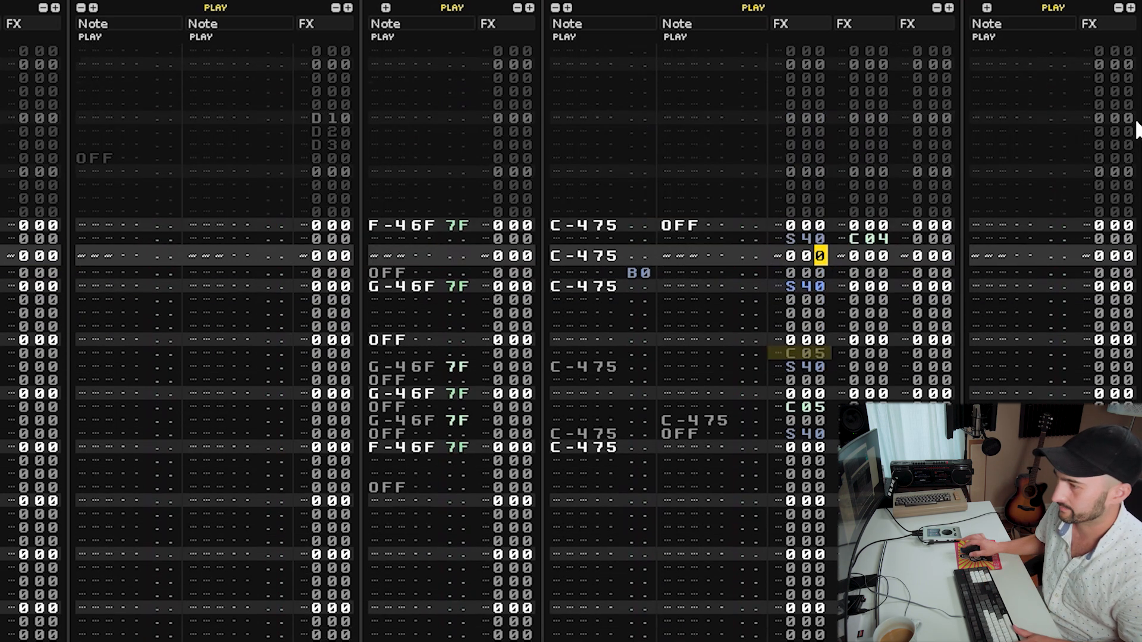
Enter an E-4 note followed by a note-off in the second note column, two rows after the second S40 hit.
key(shift+Tab)
key(shift+Tab)
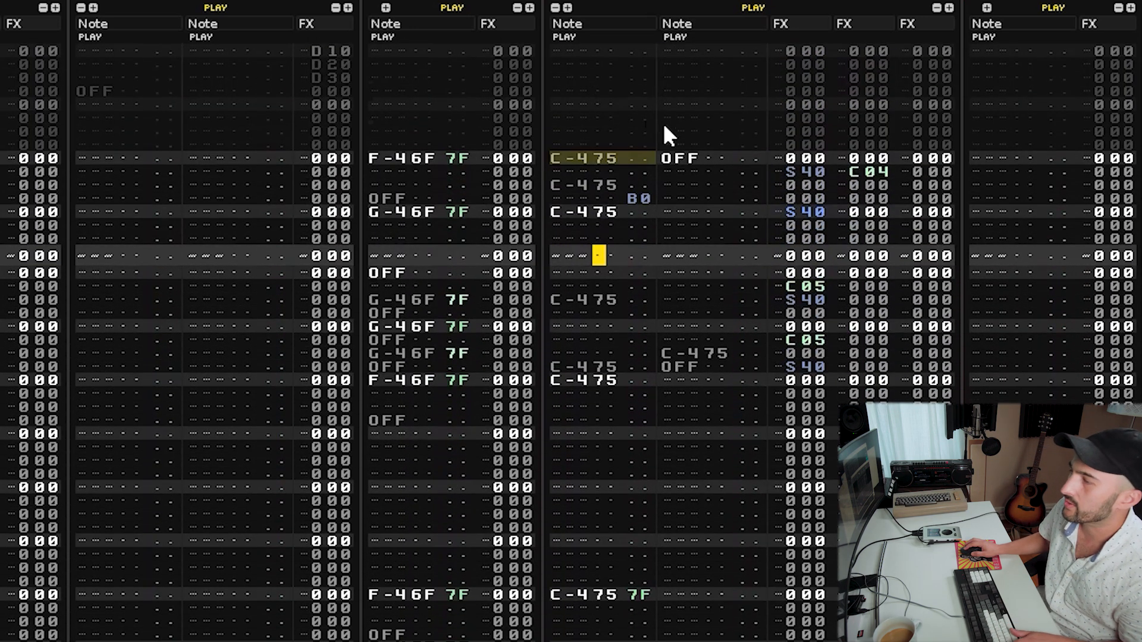
key(Tab)
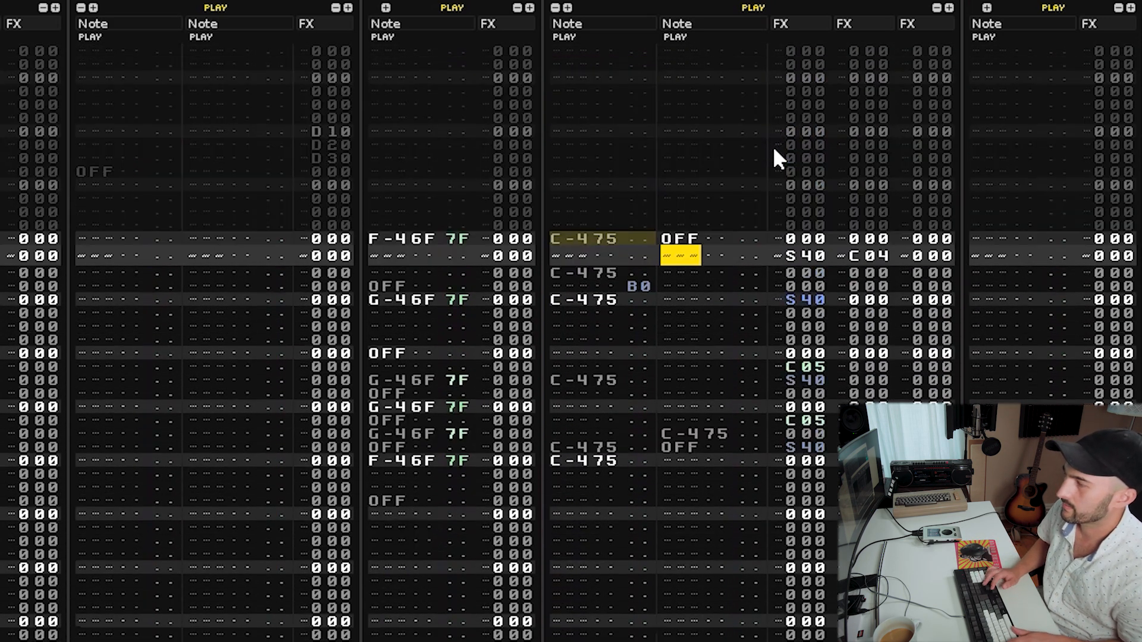
key(c)
key(Up)
key(Up)
key(Up)
key(Delete)
key(c)
key(Up)
key(Up)
key(Up)
key(Up)
key(Down)
key(Down)
key(Down)
key(Down)
key(Down)
key(Down)
key(Down)
key(Down)
key(Down)
key(Down)
key(Up)
key(Up)
key(Up)
key(Up)
key(Up)
key(Up)
key(a)
Give the E-4 note a C05 volume cut command.
key(Up)
key(Up)
key(Up)
key(Up)
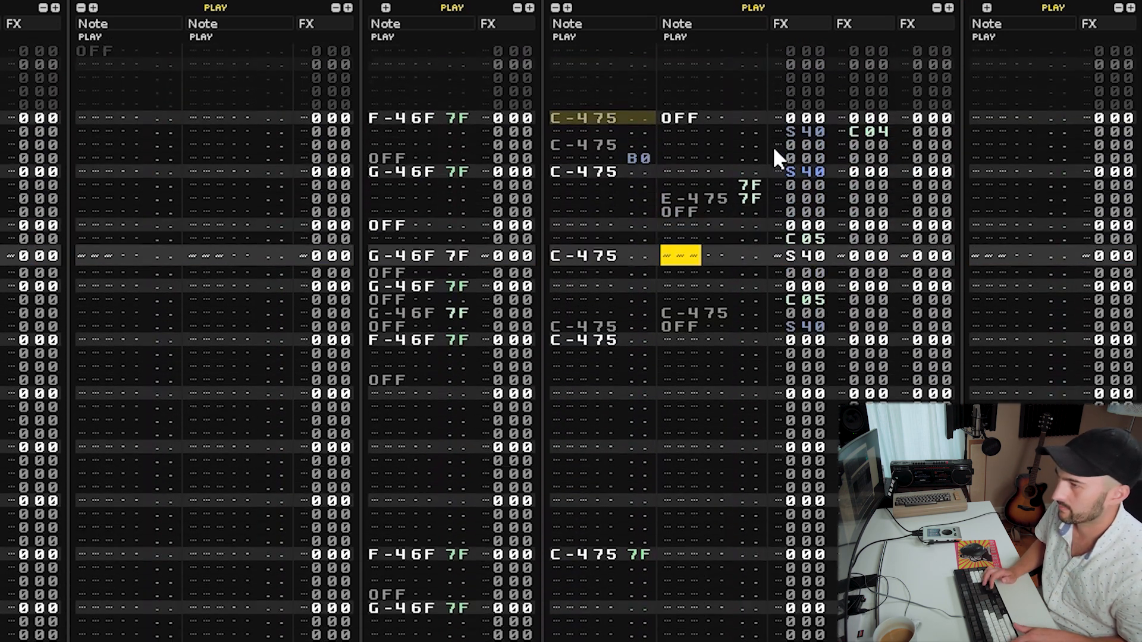
key(space)
Set volume 80 in the first note column on the three rows spanning the E-4 note.
key(Up)
key(Right)
key(Right)
key(Right)
key(Right)
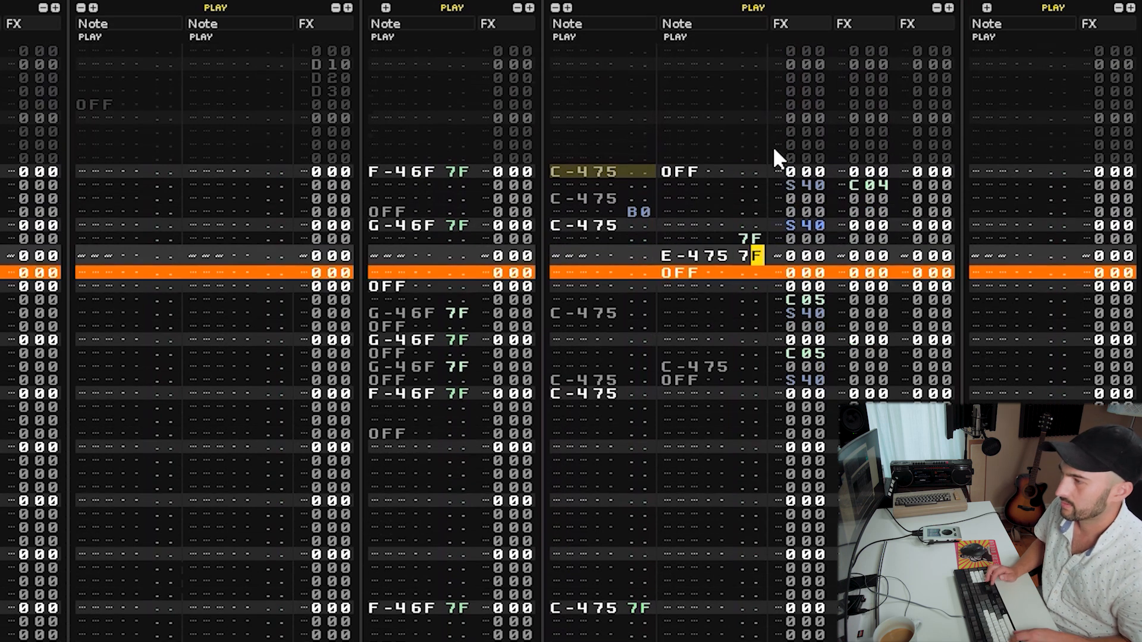
text(c05)
key(Up)
key(Up)
key(shift+Tab)
key(Down)
key(Down)
key(Down)
key(Down)
key(Down)
key(shift+Tab)
key(Up)
key(Up)
key(Up)
key(Up)
key(Up)
key(Down)
key(Down)
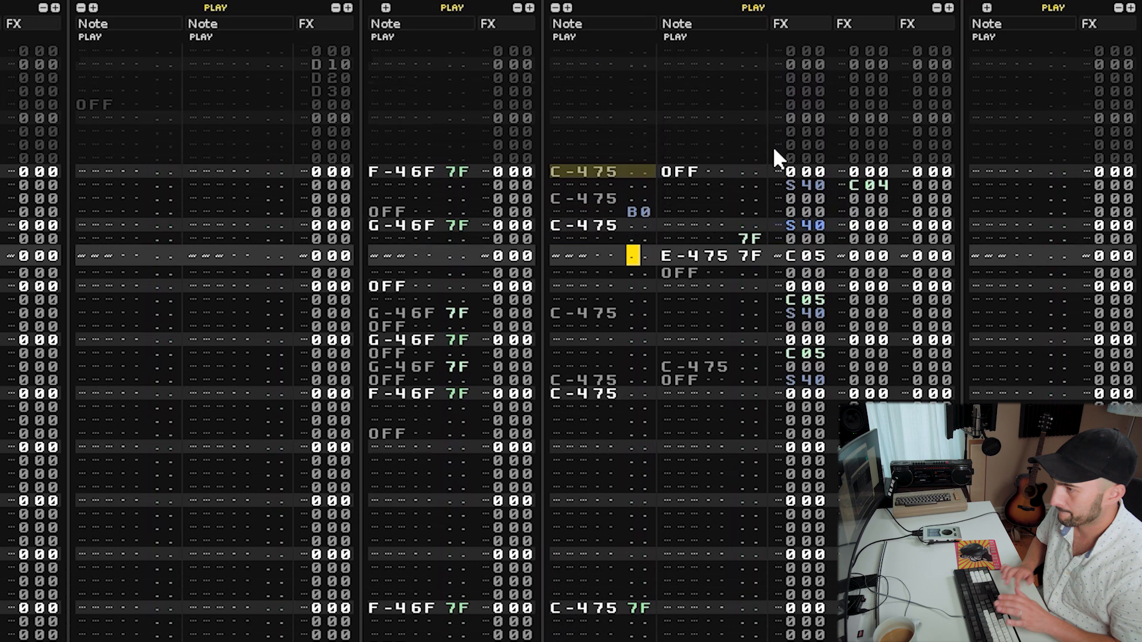
text(80)
key(Up)
key(Up)
key(Up)
key(Up)
key(Up)
key(Up)
key(Down)
key(Down)
key(Down)
key(Down)
key(Down)
key(Down)
key(Down)
key(Down)
key(Down)
key(Down)
key(Up)
key(Up)
key(Up)
key(Up)
key(Up)
text(888)
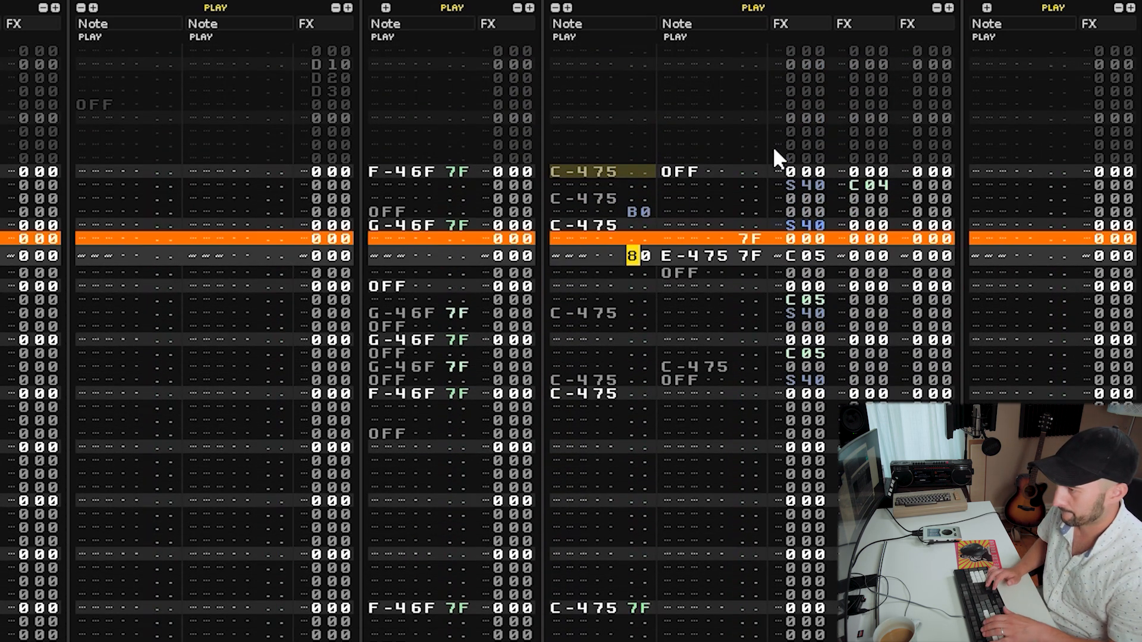
Change the E-4 note's volume cut to C06 and audition the pattern.
key(Up)
key(Up)
key(Up)
key(Up)
key(Up)
key(Up)
key(Up)
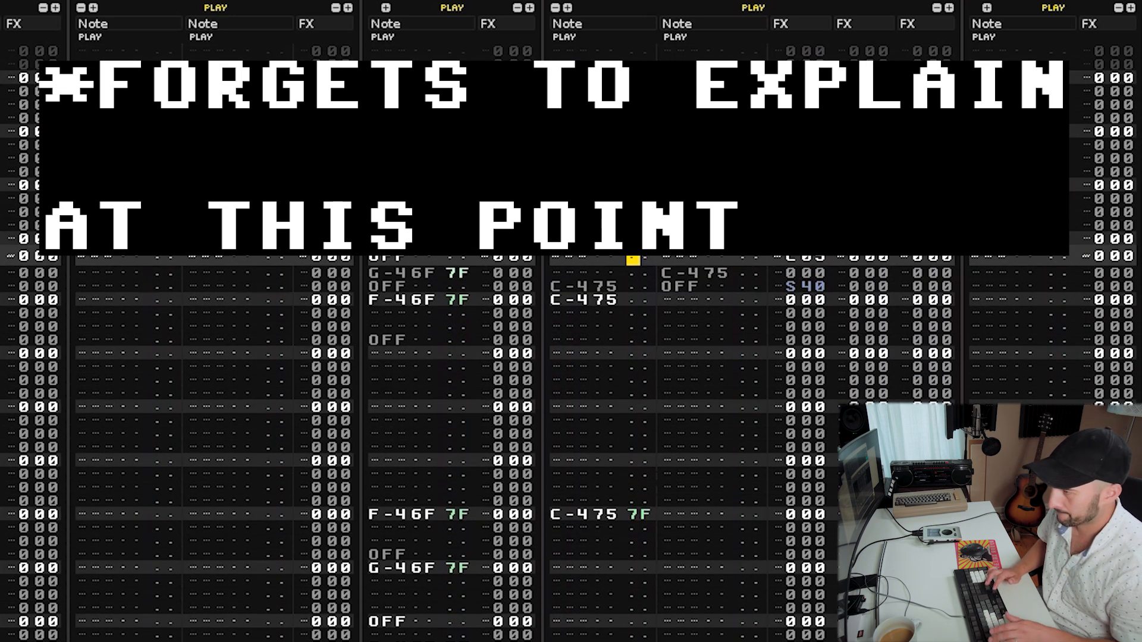
key(space)
key(Right)
key(Right)
key(Right)
key(Right)
key(Right)
key(Right)
key(Right)
key(Right)
key(Right)
key(Right)
key(Up)
text(6)
key(Up)
key(Up)
key(space)
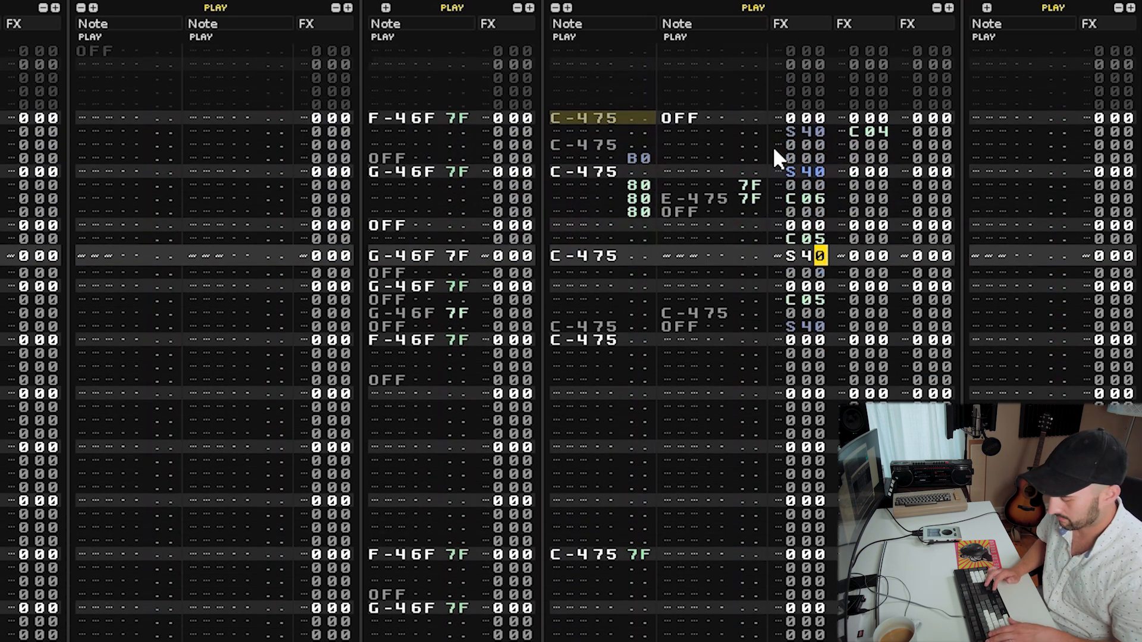
key(space)
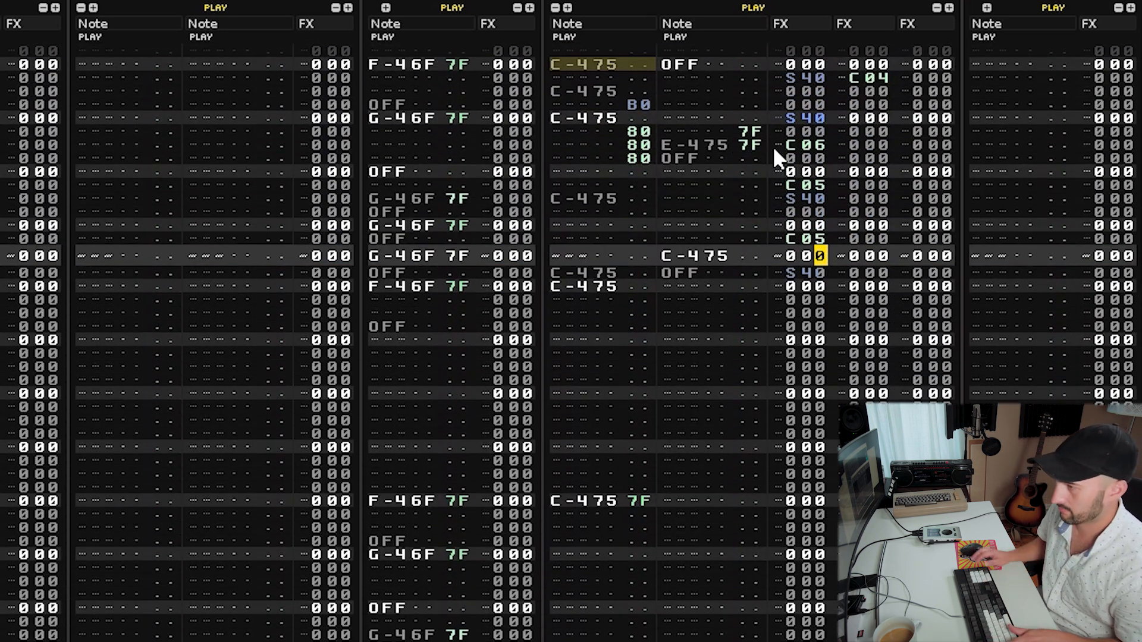
Paste the copied C-4 hit with OFF and S40 on the row directly above the last S40 hit.
key(shift+Tab)
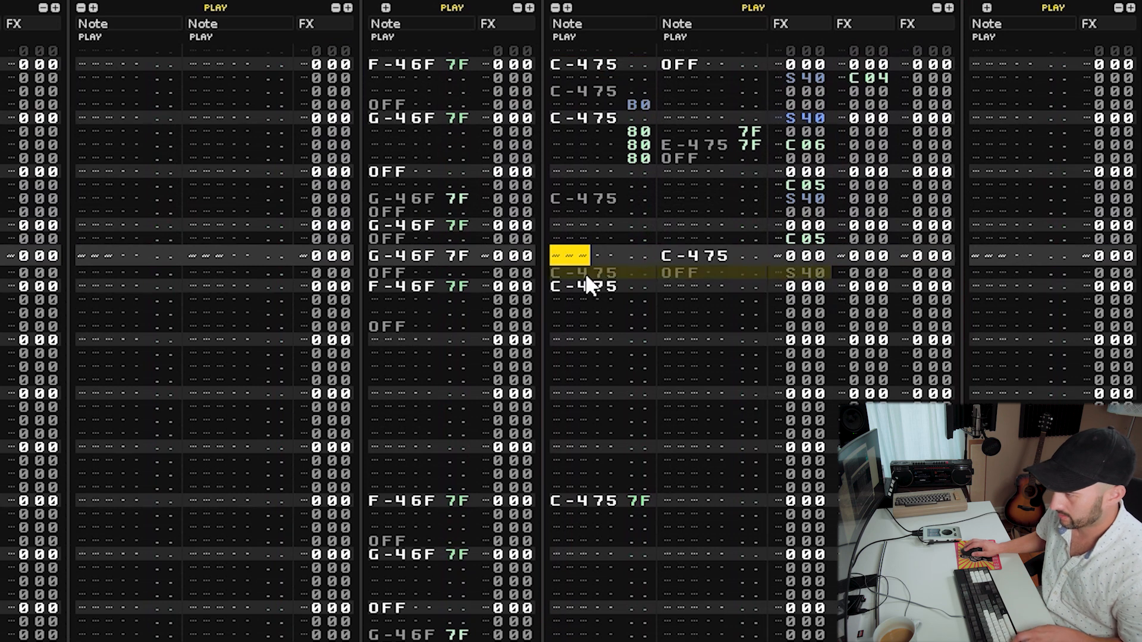
text(C-475	OFF	S40)
key(space)
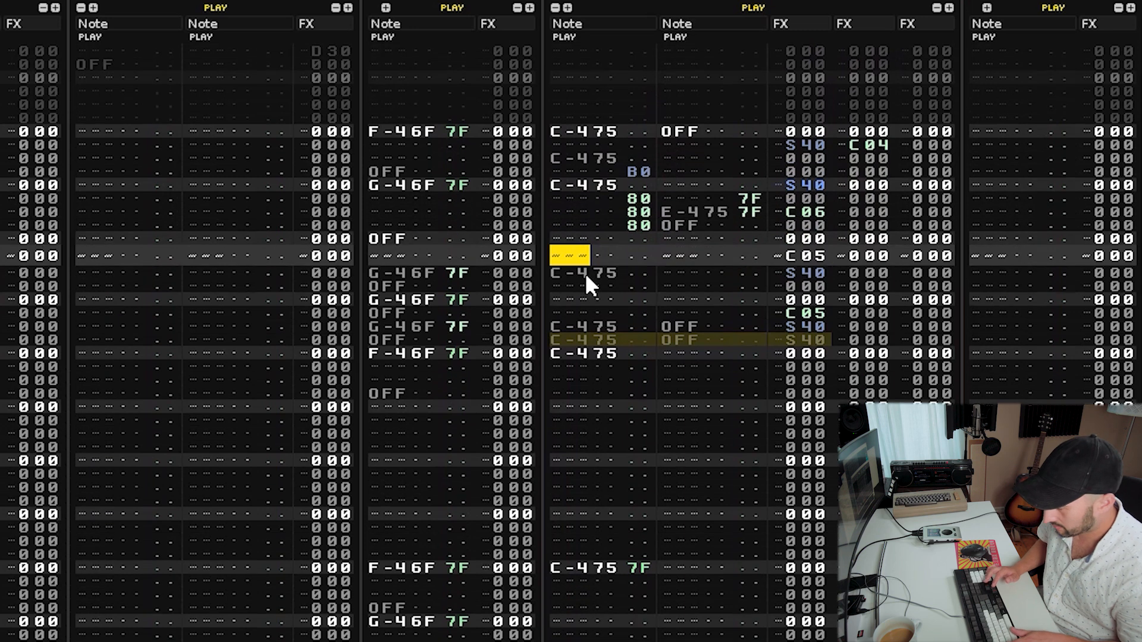
key(space)
Give the pasted hit a C03 volume cut in the second effect column and audition it.
key(Tab)
key(Tab)
key(Up)
key(Left)
key(Left)
key(Left)
key(Left)
key(Left)
key(Left)
key(Left)
key(Left)
key(Up)
key(Down)
key(Right)
text(c)
key(Up)
key(Right)
key(Right)
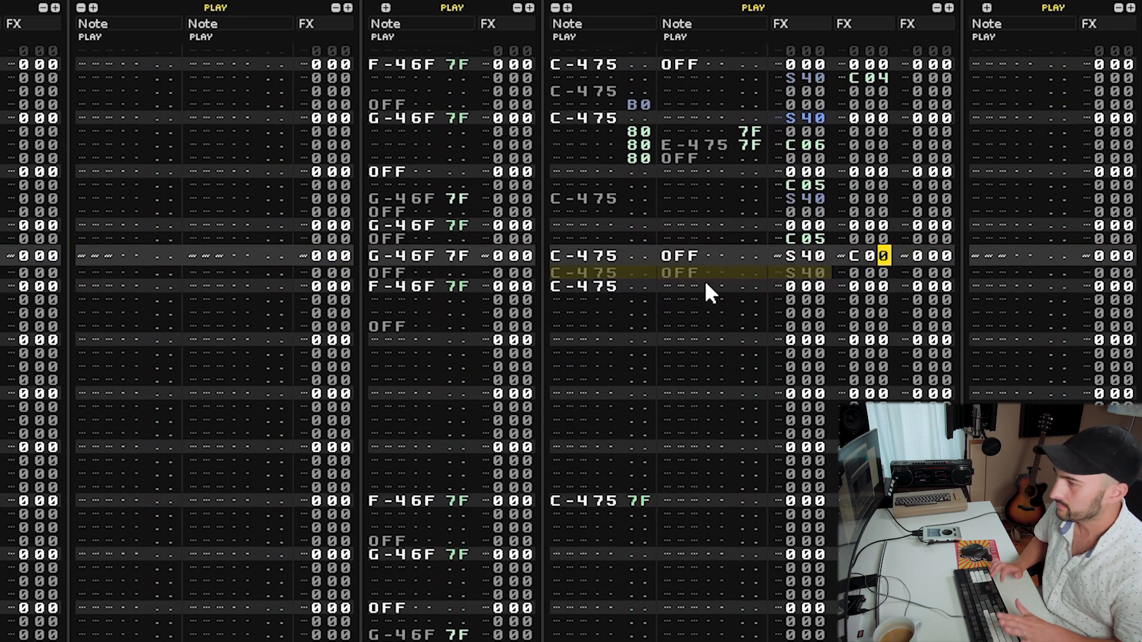
text(5)
key(space)
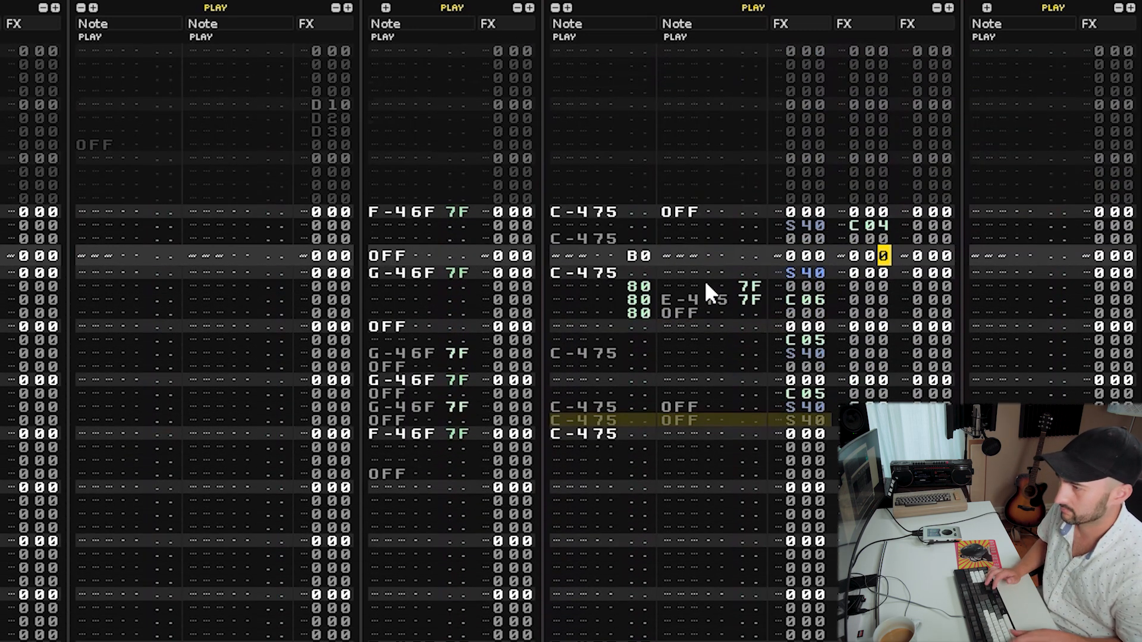
Delete the dimmed C-4 note on the row just above the reversed B0 entry.
key(shift+Tab)
key(Up)
key(Delete)
key(Up)
key(Shift_R)
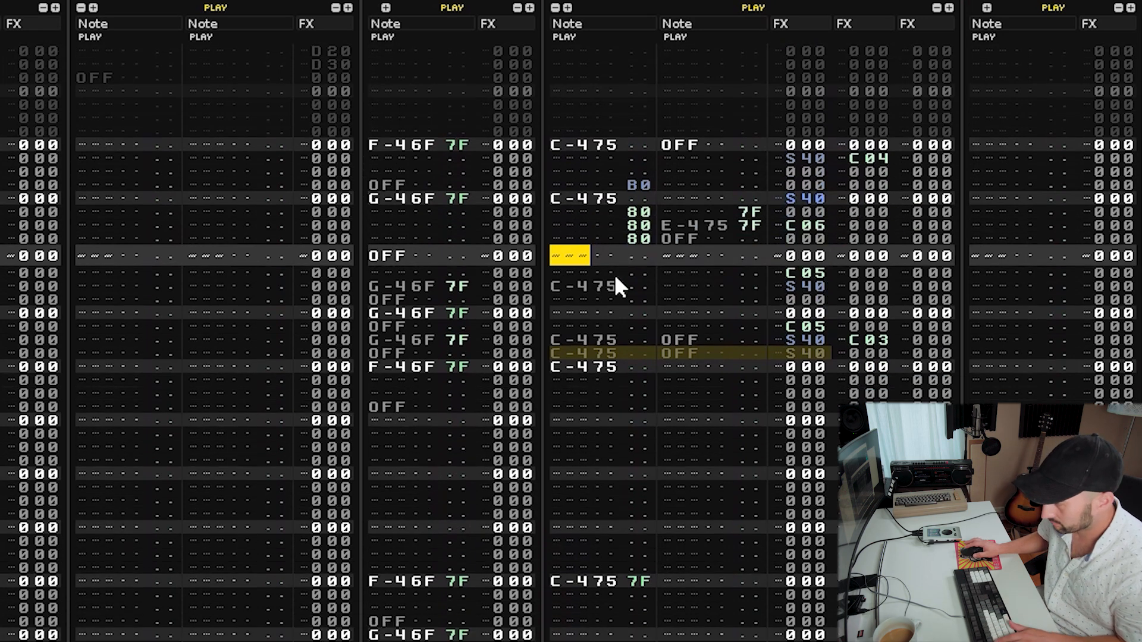
Copy the run of breaks hits from the C-4 OFF row to the last C-4 hit and paste it starting at that last hit.
key(Tab)
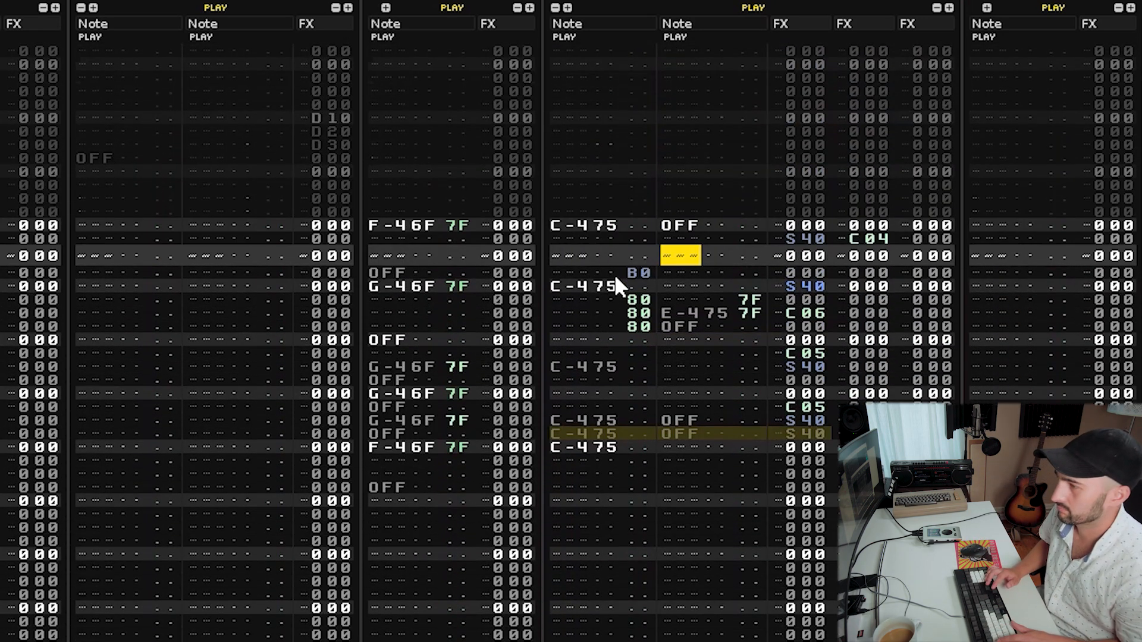
key(v)
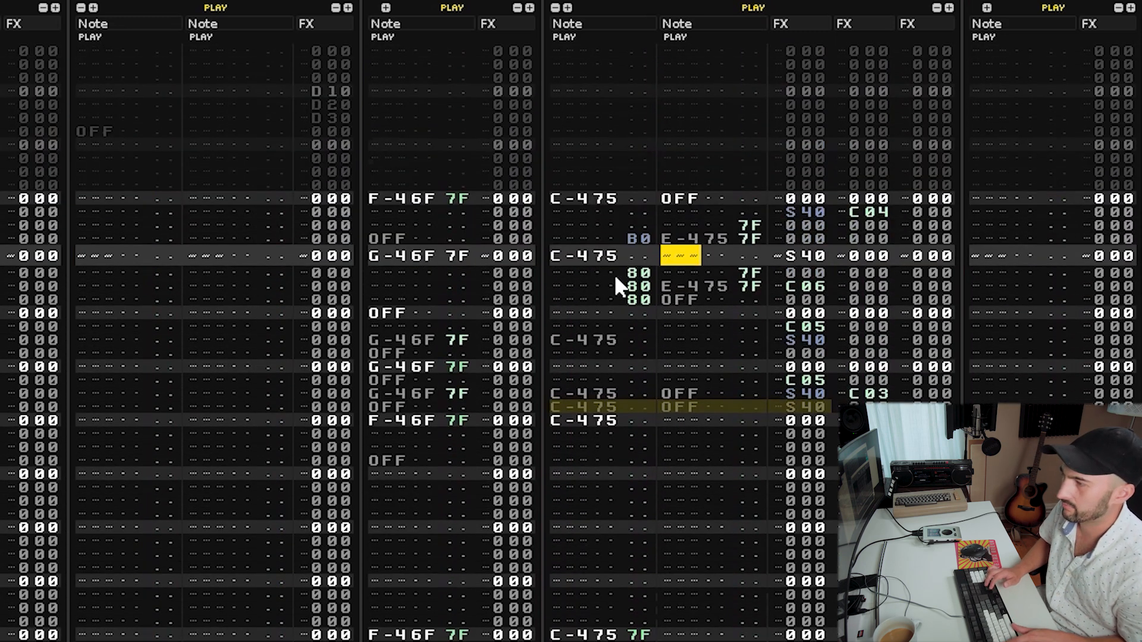
key(shift+Tab)
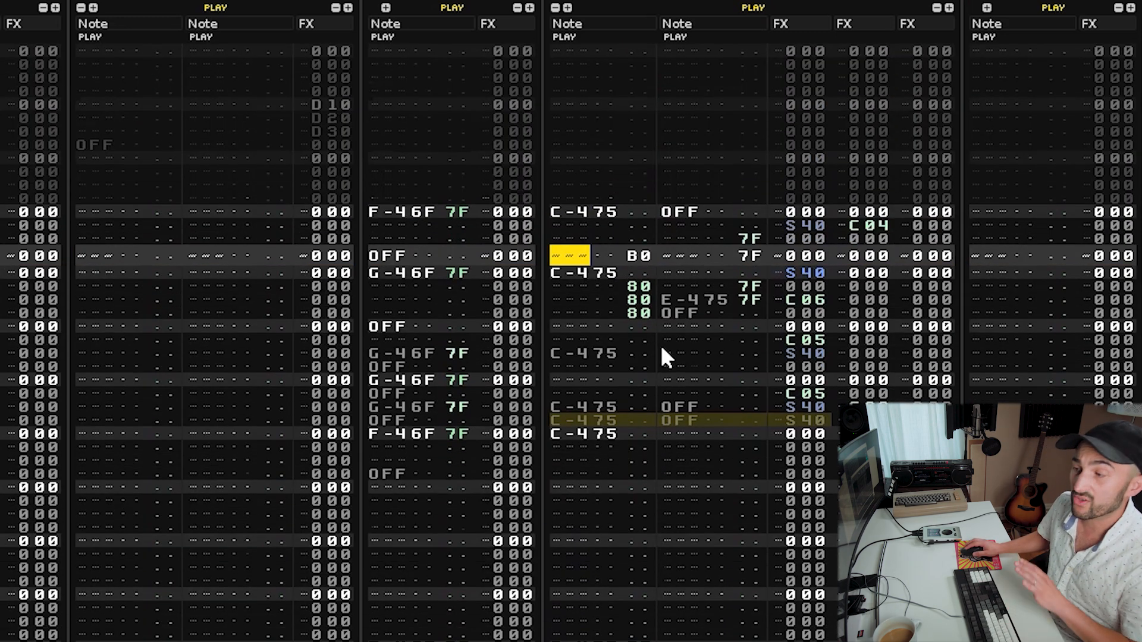
drag(553, 208, 945, 451)
key(ctrl+c)
key(F11)
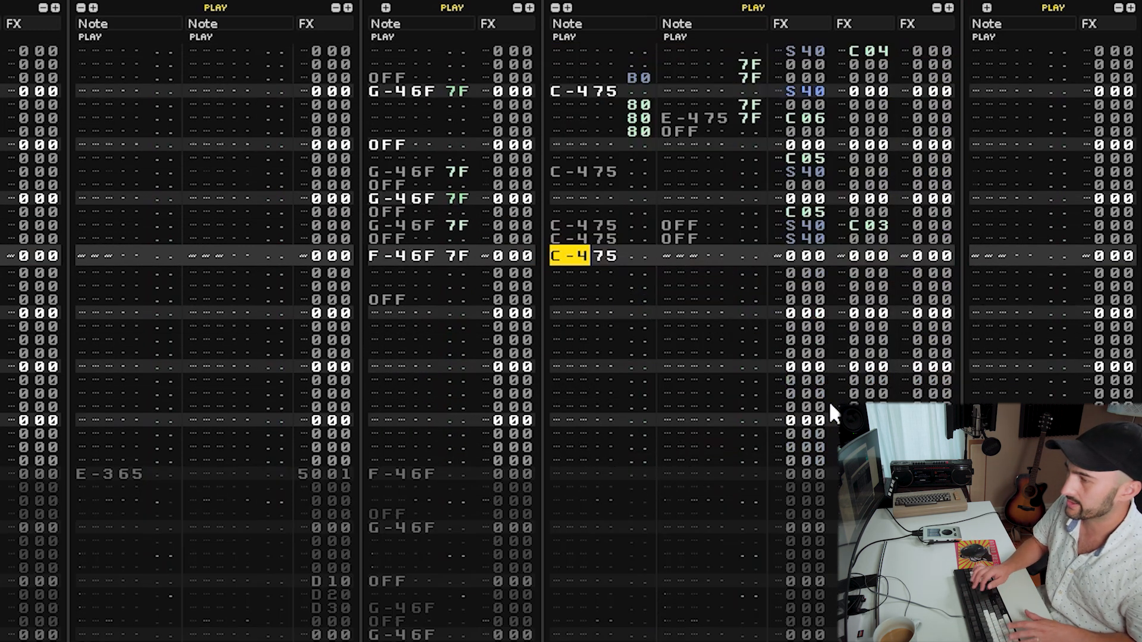
key(ctrl+v)
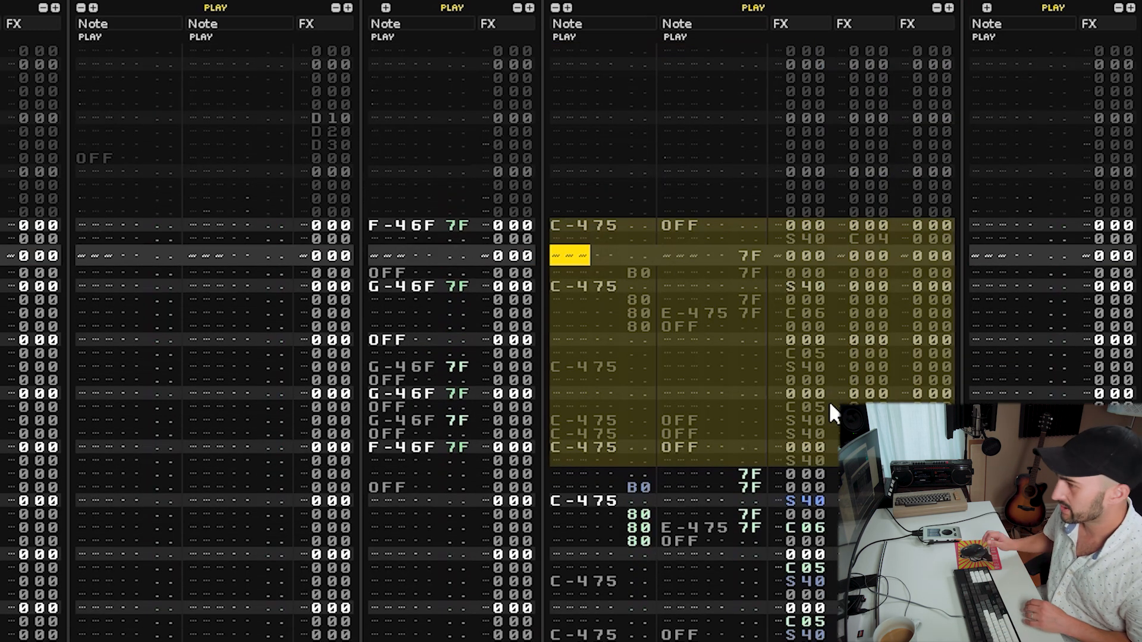
scroll(829, 407, down, 5)
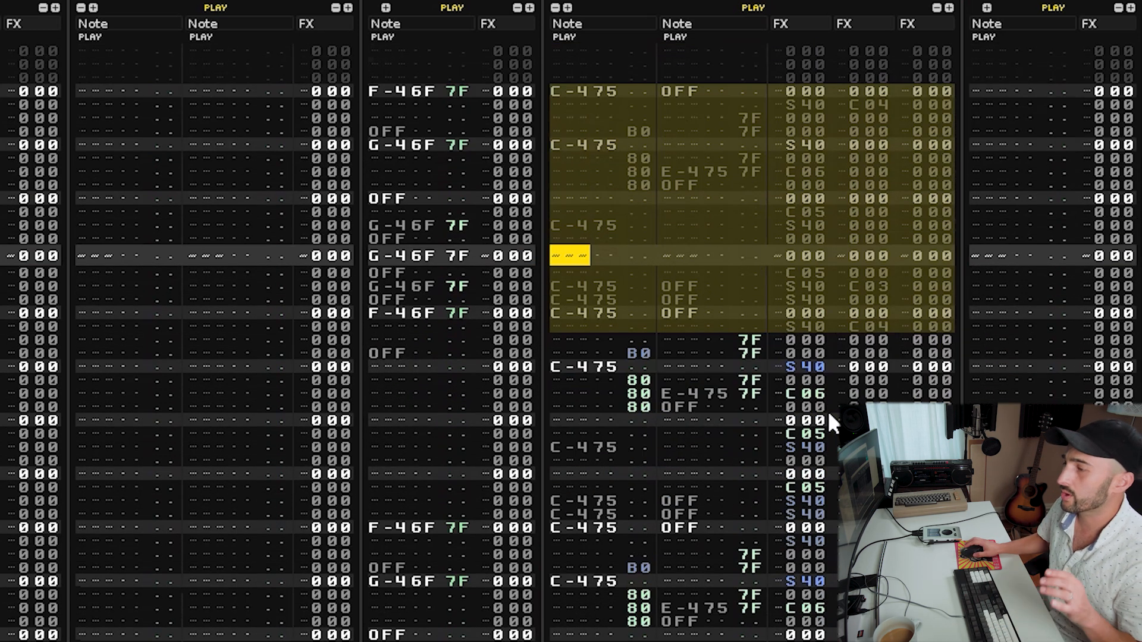
Paste a C-4 hit onto the empty row just above the reversed B0 entry in the pasted section.
click(678, 389)
scroll(672, 382, down, 2)
scroll(660, 366, down, 1)
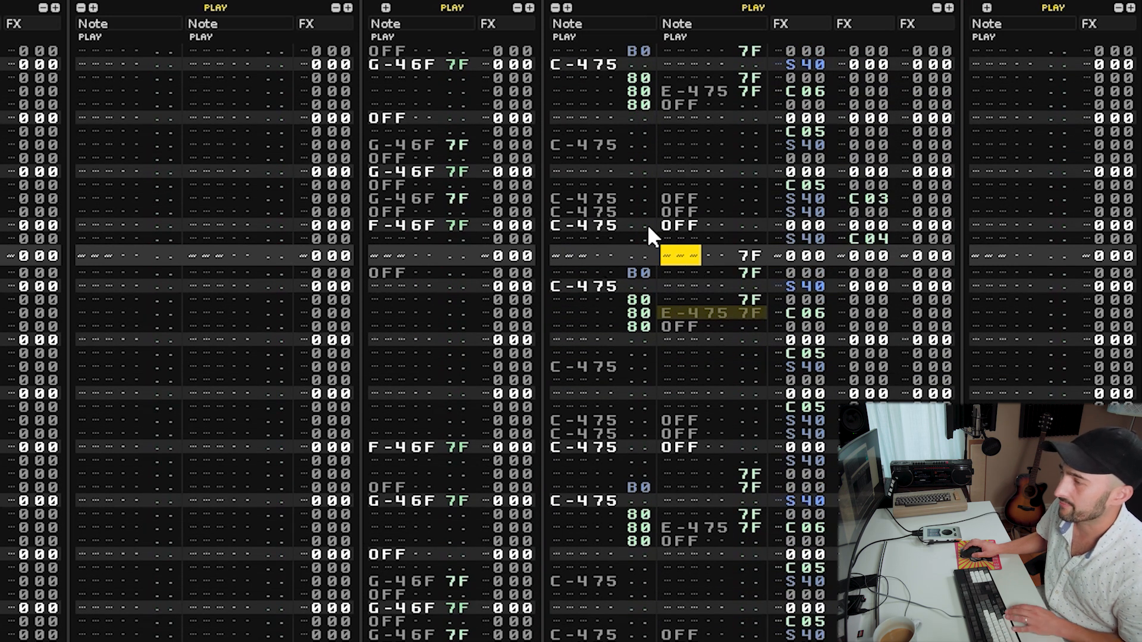
scroll(647, 235, up, 6)
drag(645, 171, 928, 393)
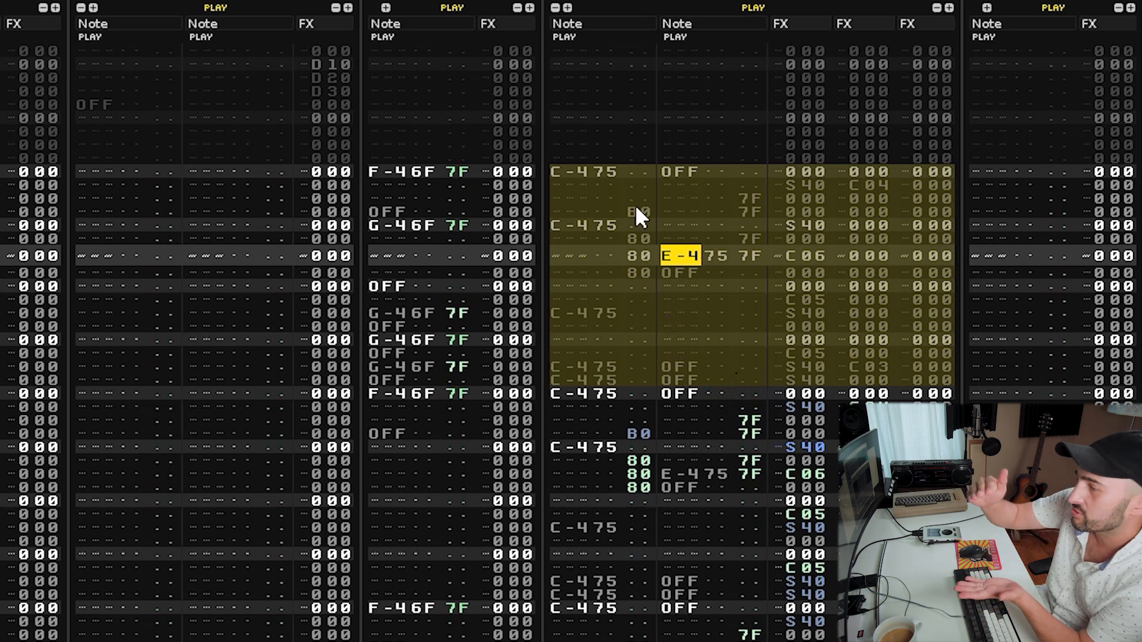
scroll(629, 199, down, 10)
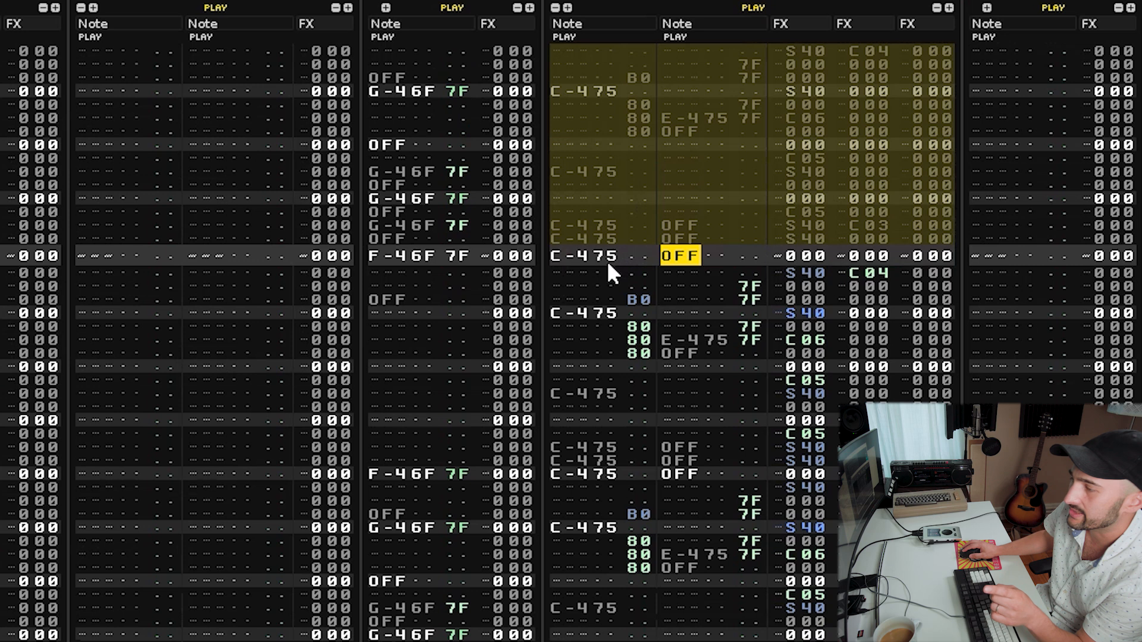
drag(606, 261, 781, 466)
key(Return)
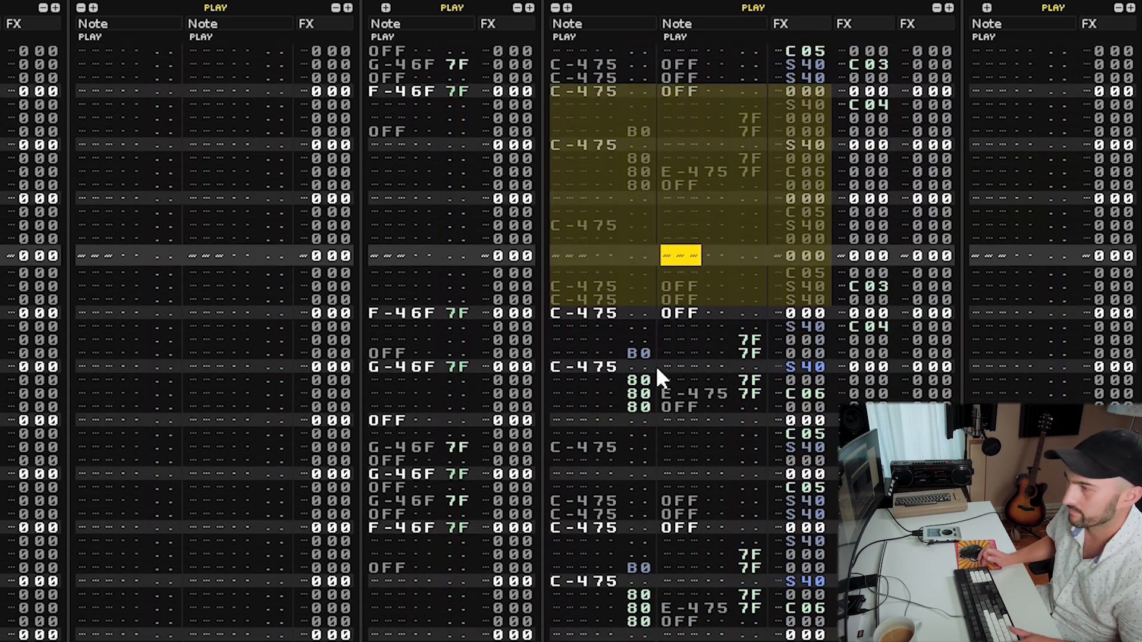
key(Left)
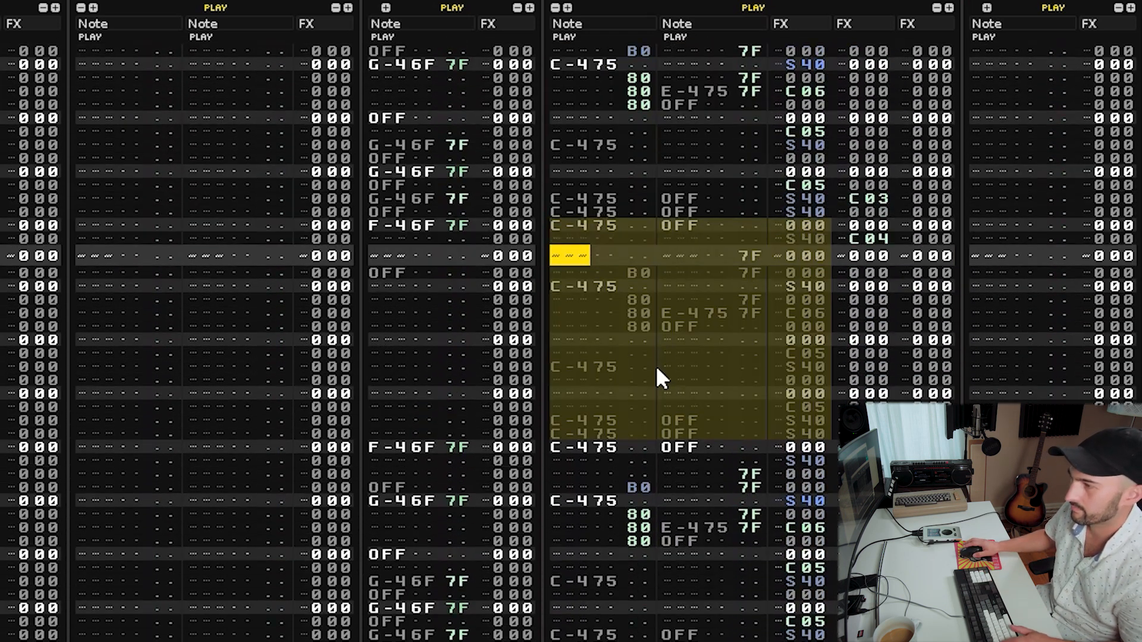
click(655, 365)
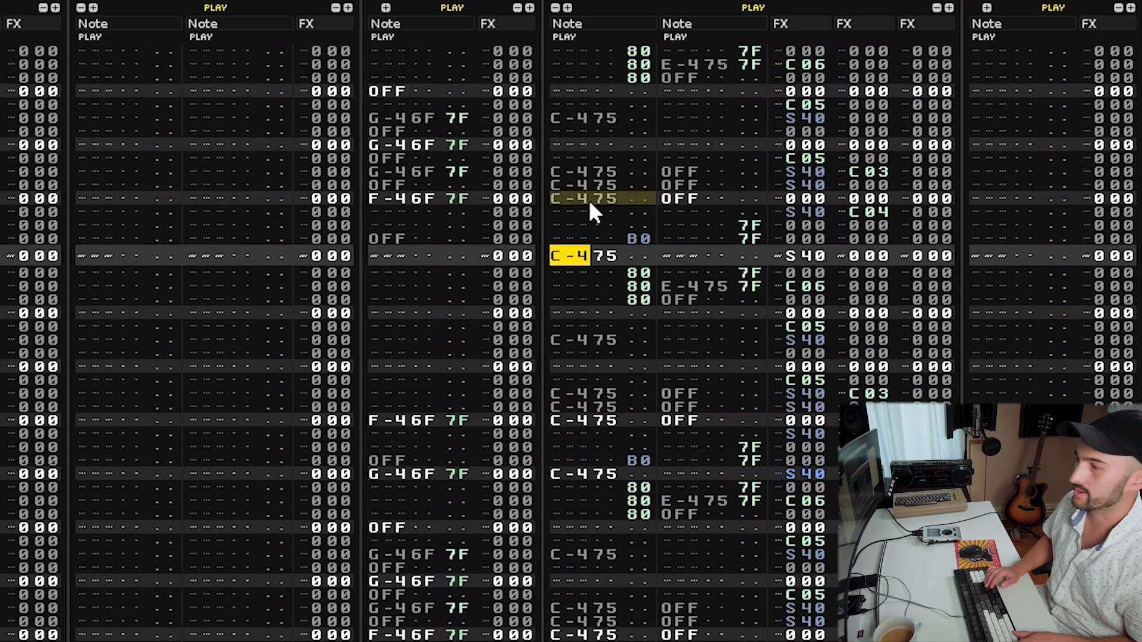
scroll(589, 200, up, 2)
key(ctrl+v)
key(Right)
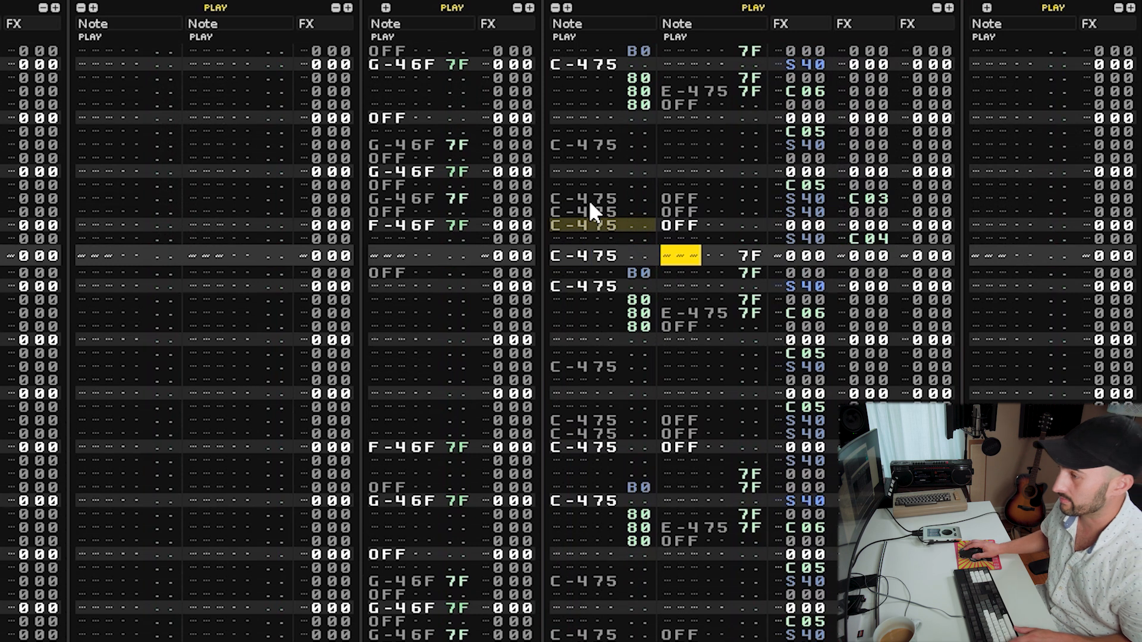
Delete the C-4 S40 hit on the row below it and paste the copied hits three rows further down.
drag(632, 287, 598, 283)
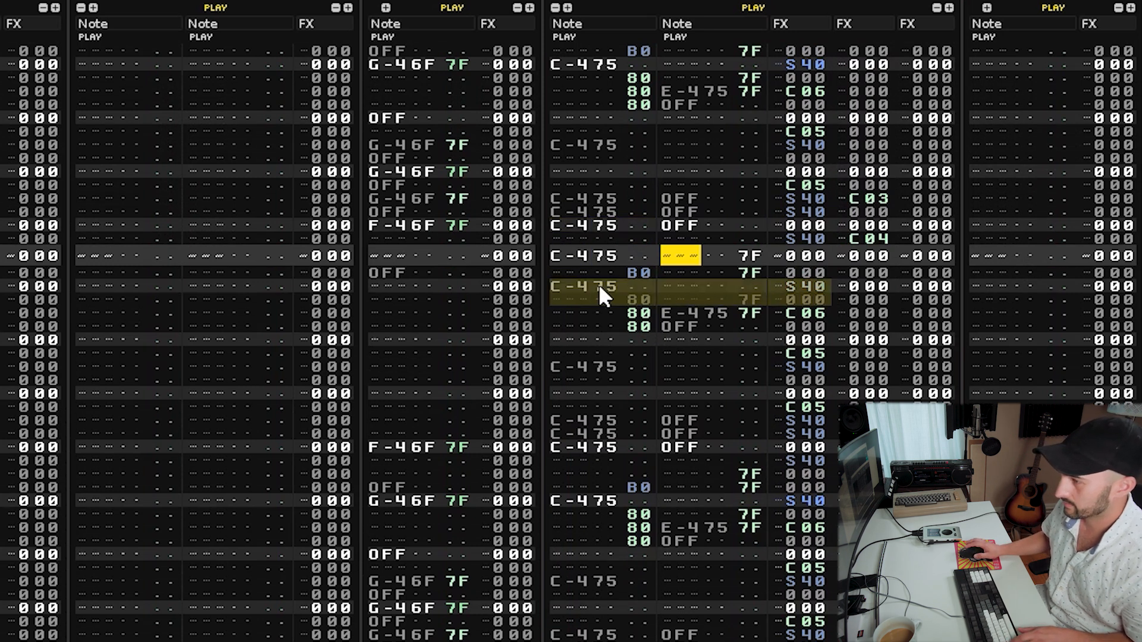
key(Delete)
key(Down)
key(Down)
key(Down)
key(Down)
key(Down)
key(Left)
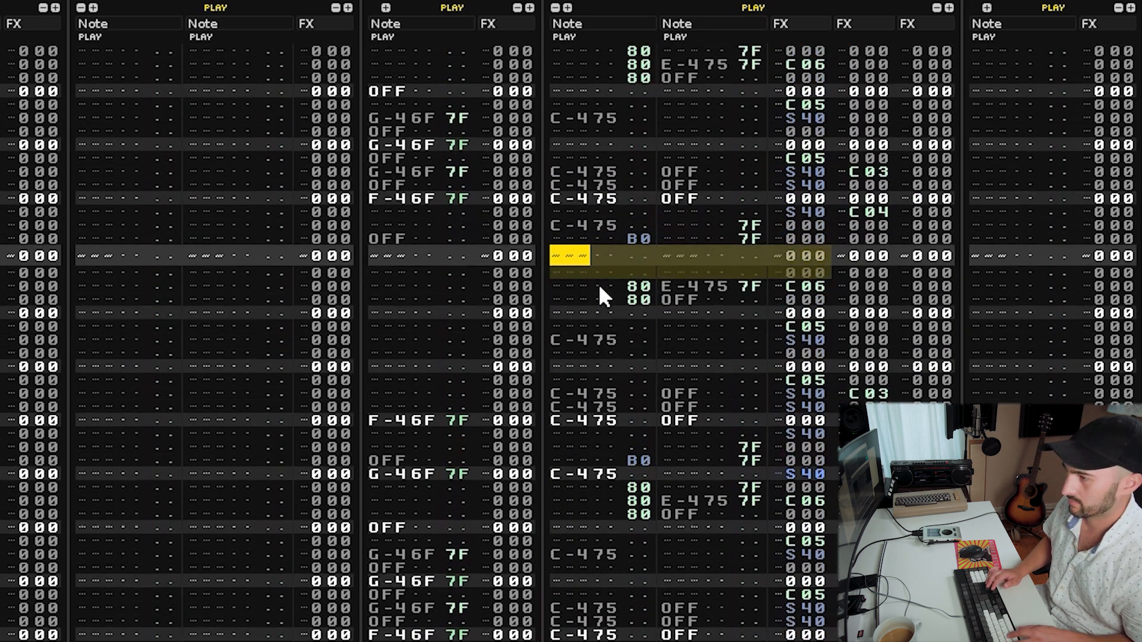
key(ctrl+v)
key(ctrl+v)
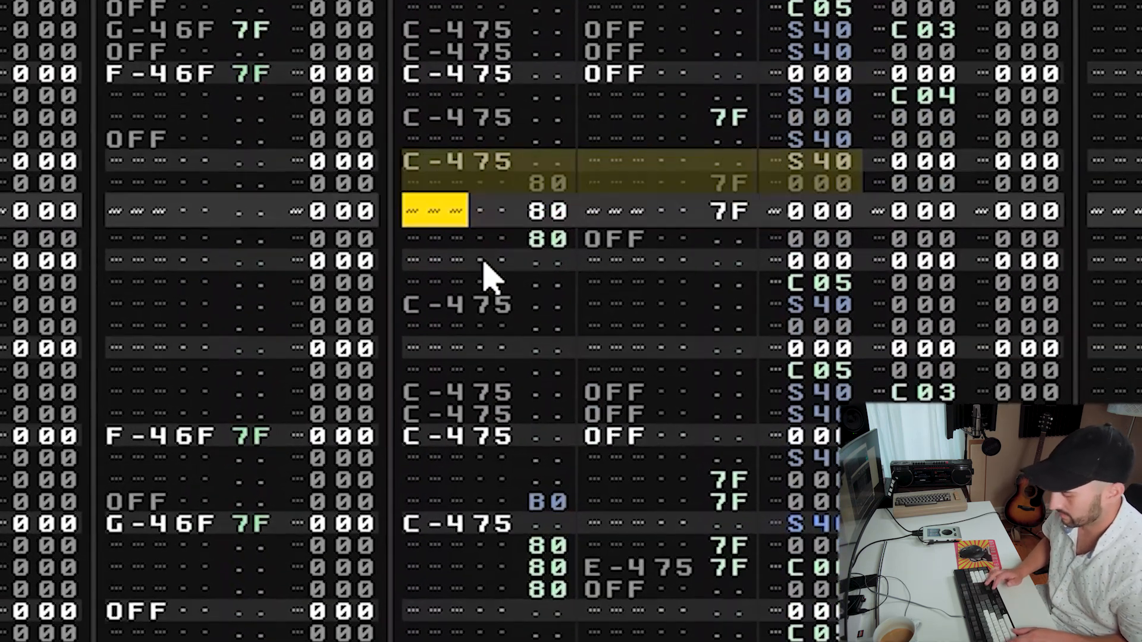
Scroll through the breaks track to review the rearranged C-4 hits and reversed entries.
scroll(464, 273, up, 2)
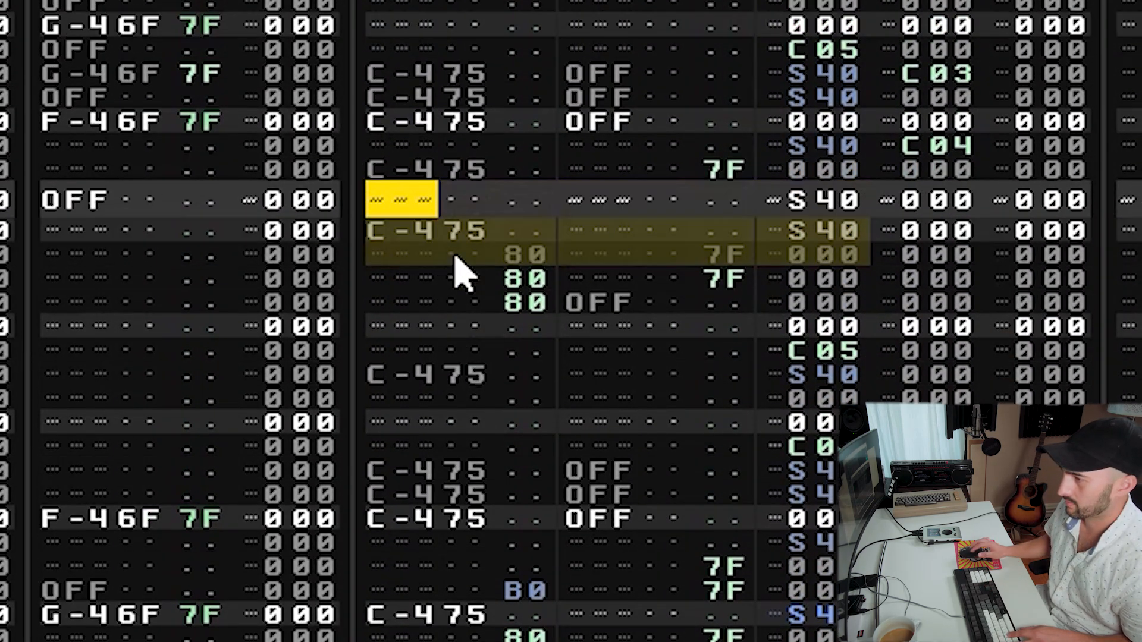
click(602, 300)
drag(806, 230, 446, 236)
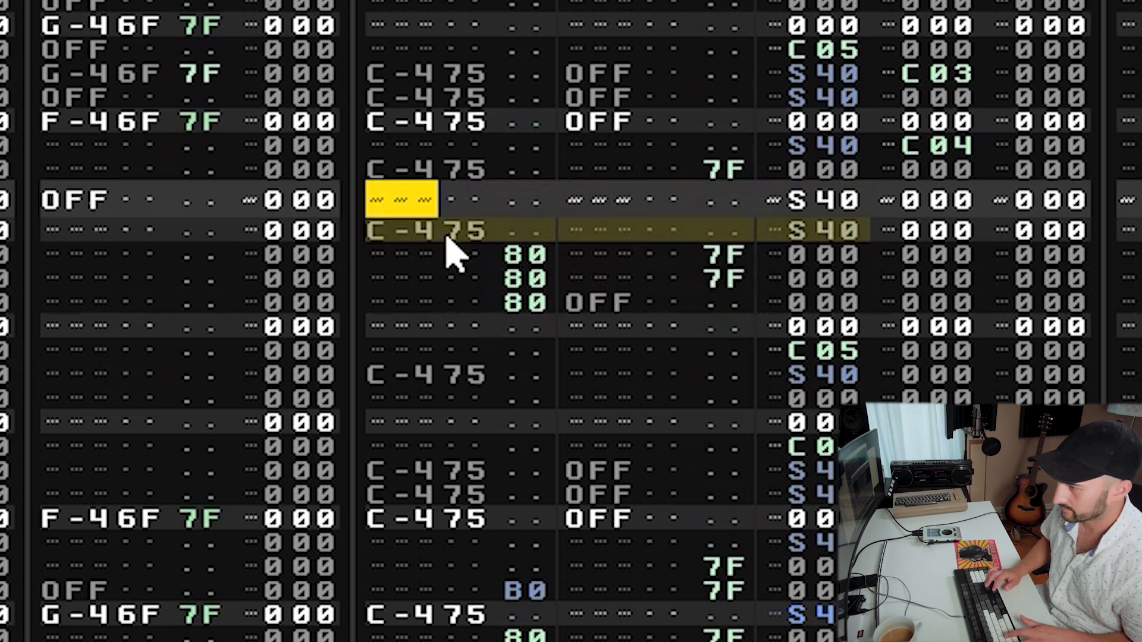
scroll(452, 255, up, 2)
scroll(452, 256, down, 5)
scroll(452, 256, up, 5)
scroll(452, 255, down, 1)
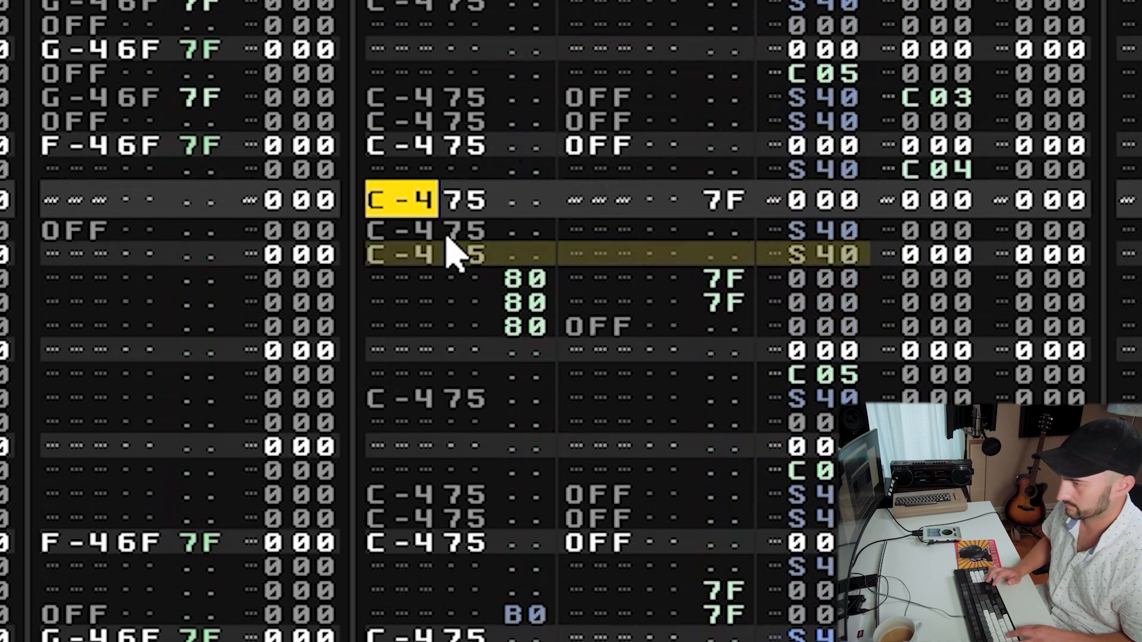
scroll(452, 255, up, 2)
scroll(452, 256, down, 8)
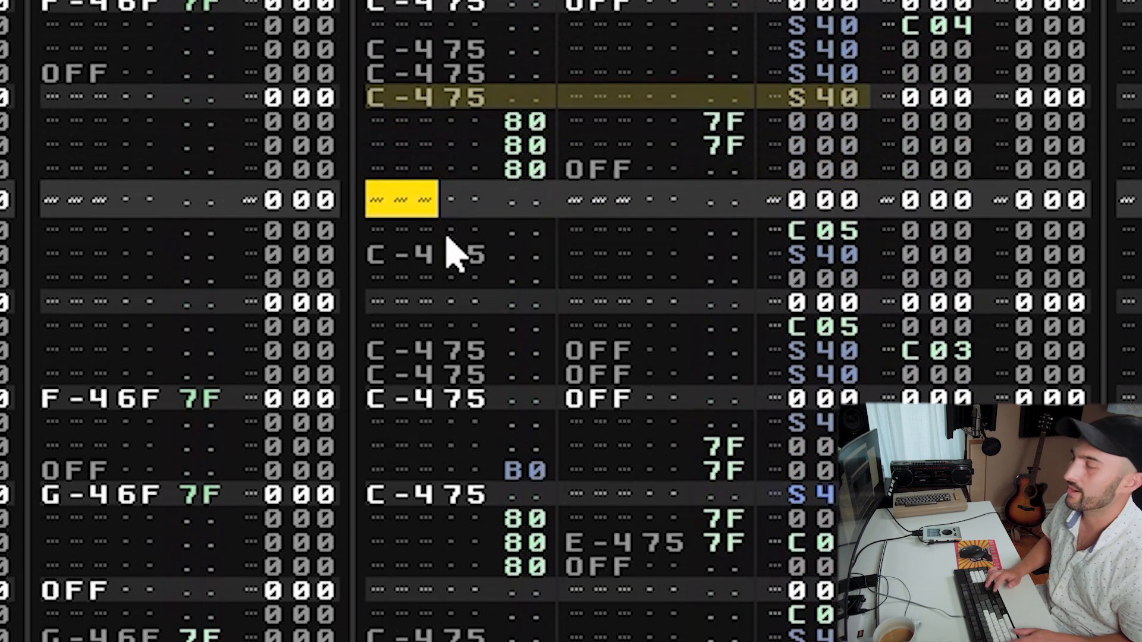
scroll(452, 256, up, 8)
scroll(452, 256, down, 1)
scroll(452, 252, up, 14)
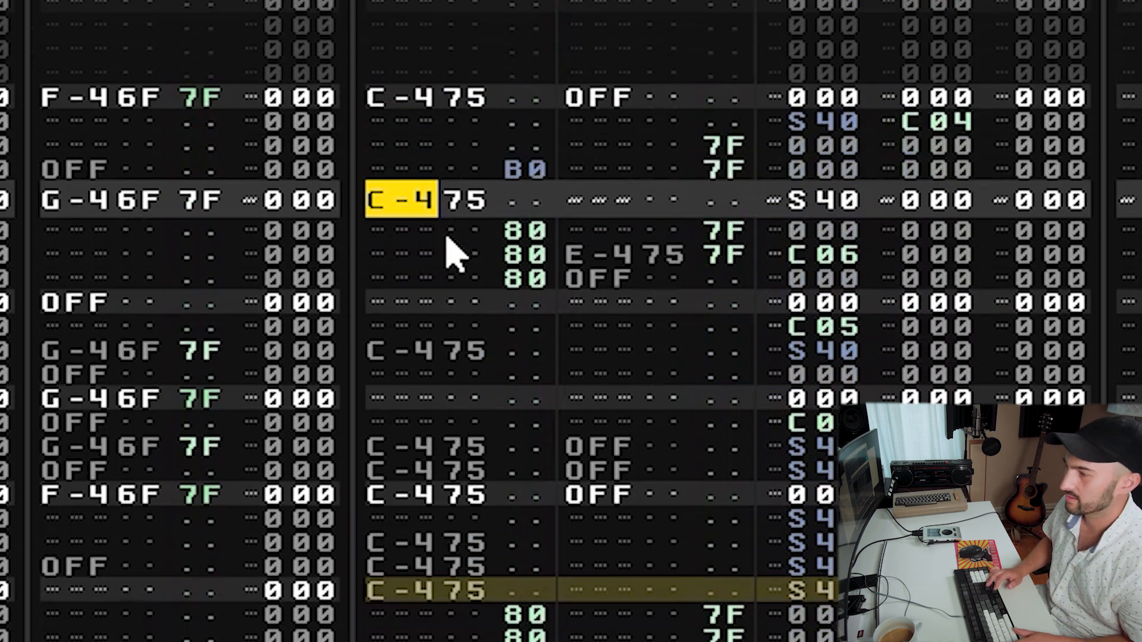
scroll(452, 253, down, 13)
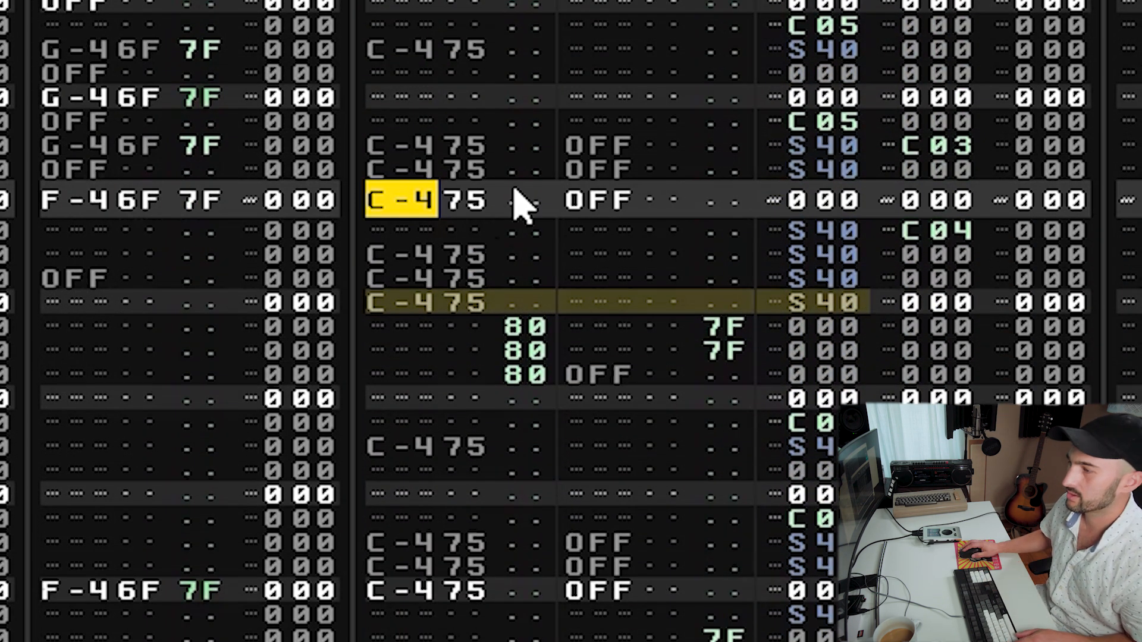
Set the sample offset of the C-4 OFF hit to SC0 and audition the pattern.
drag(467, 205, 640, 208)
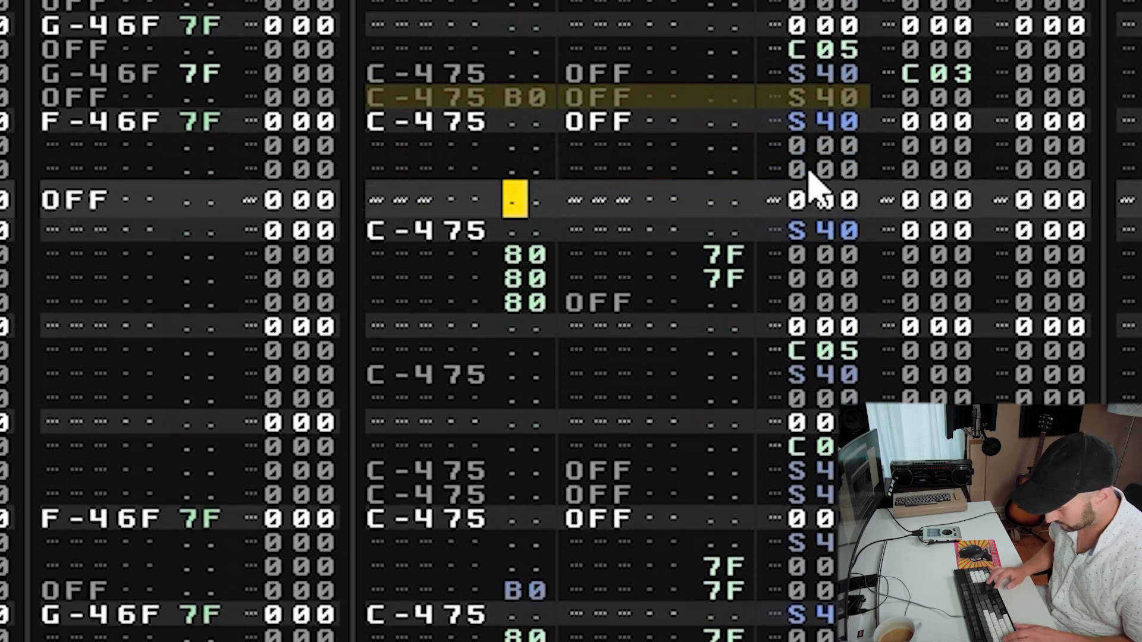
key(space)
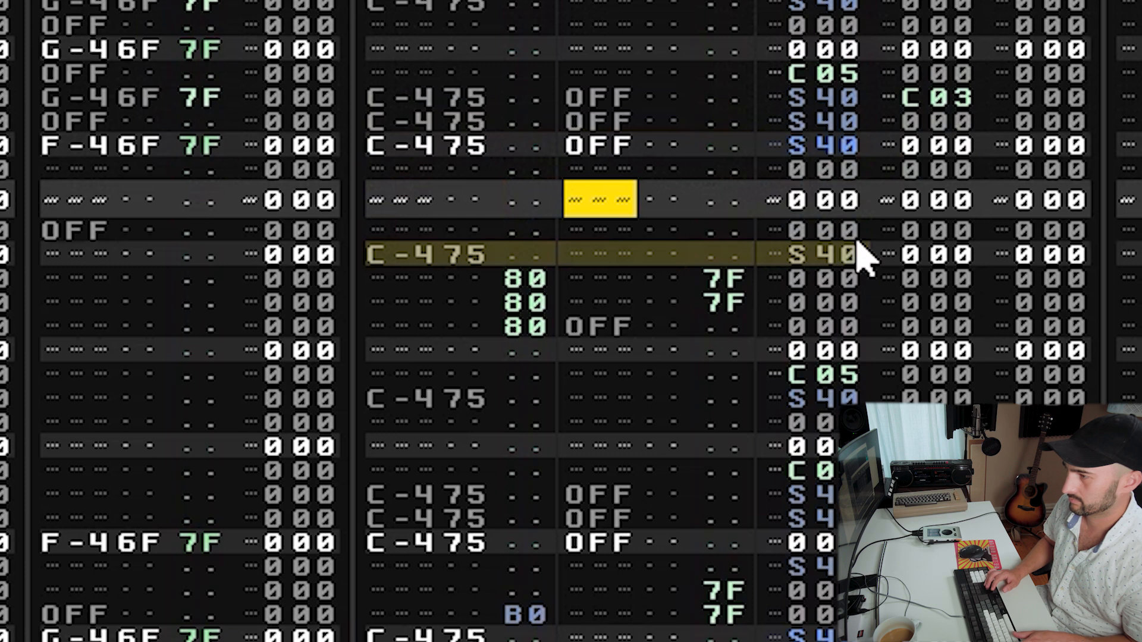
key(Up)
key(Up)
key(Up)
key(Right)
key(Right)
key(Down)
text(c)
key(space)
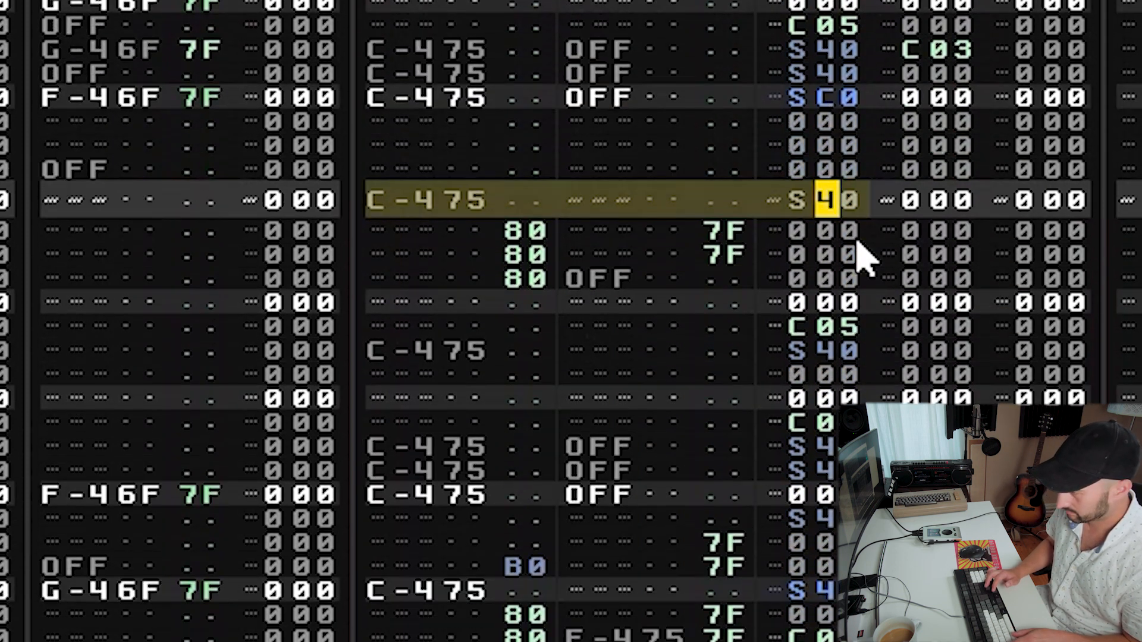
key(space)
Audition the pattern starting around the SC0 hit.
key(shift+Tab)
key(Up)
key(Up)
key(Up)
key(Up)
key(Up)
key(Up)
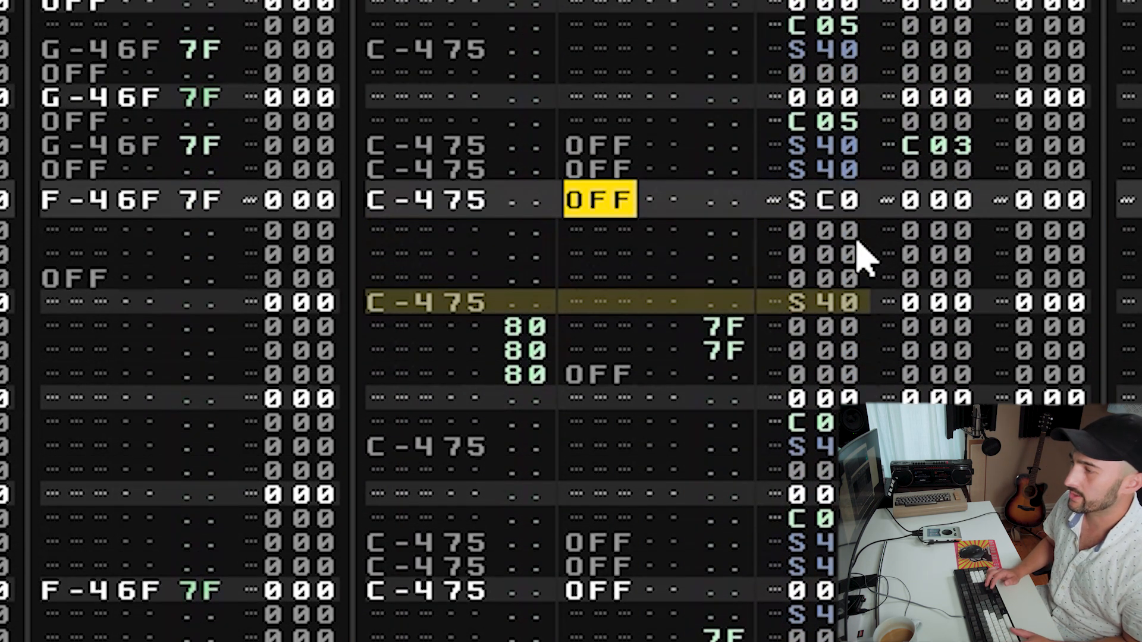
key(Up)
key(Up)
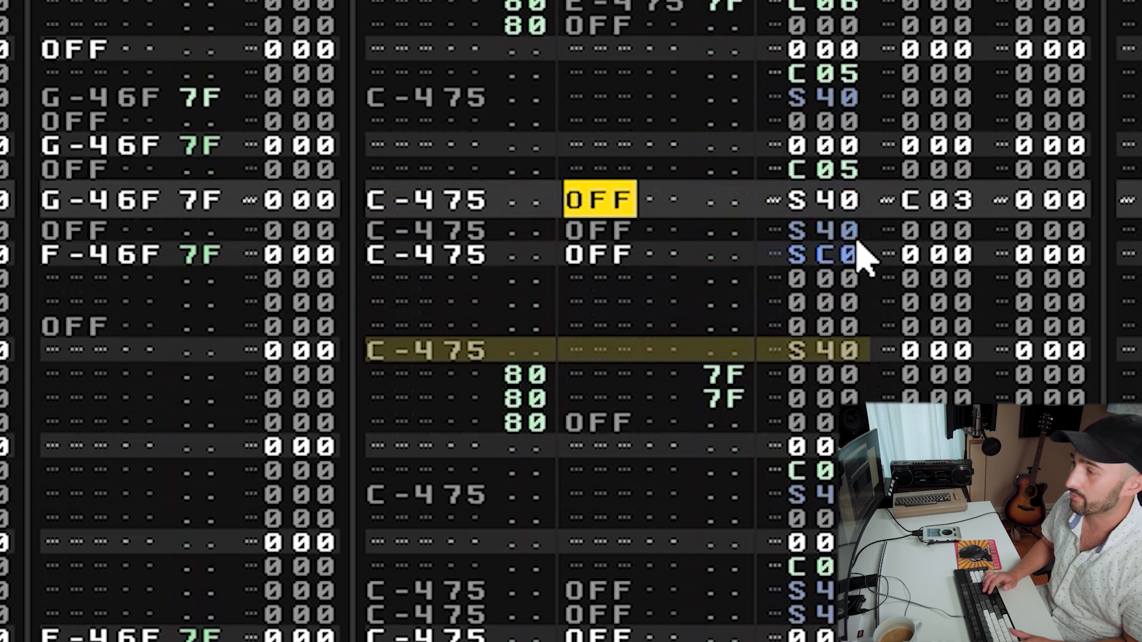
key(Down)
key(Down)
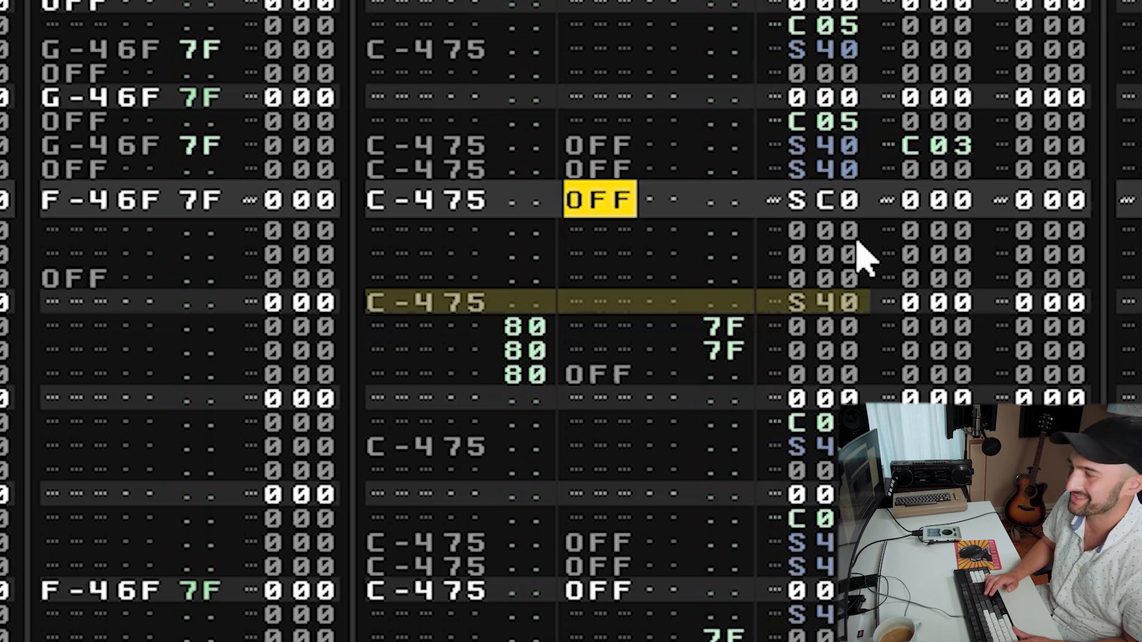
key(Down)
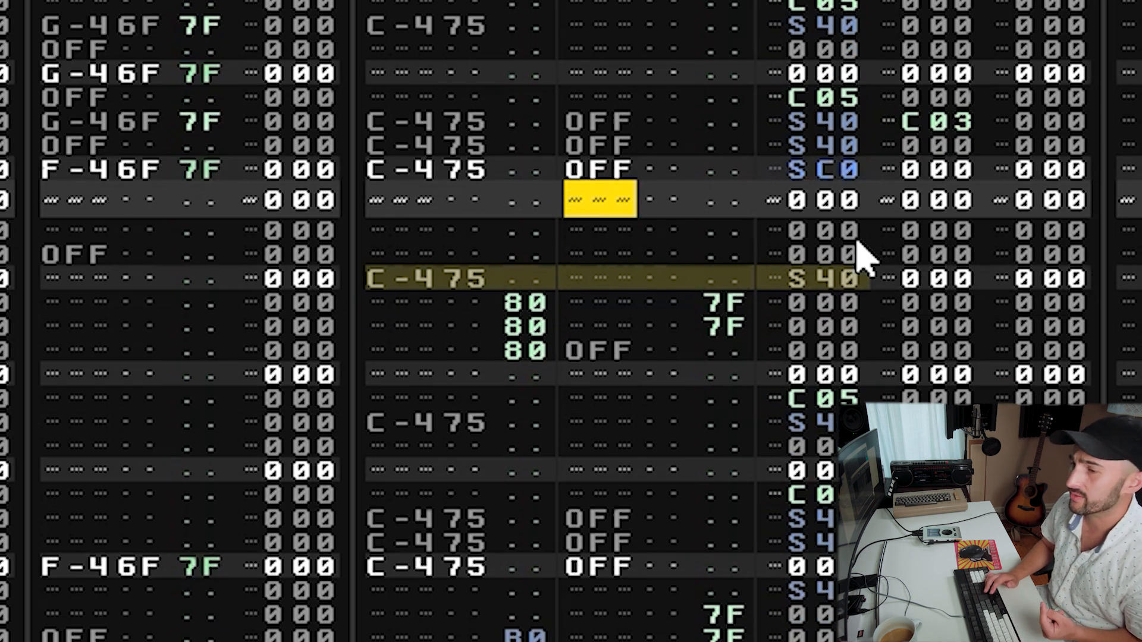
key(Up)
key(Down)
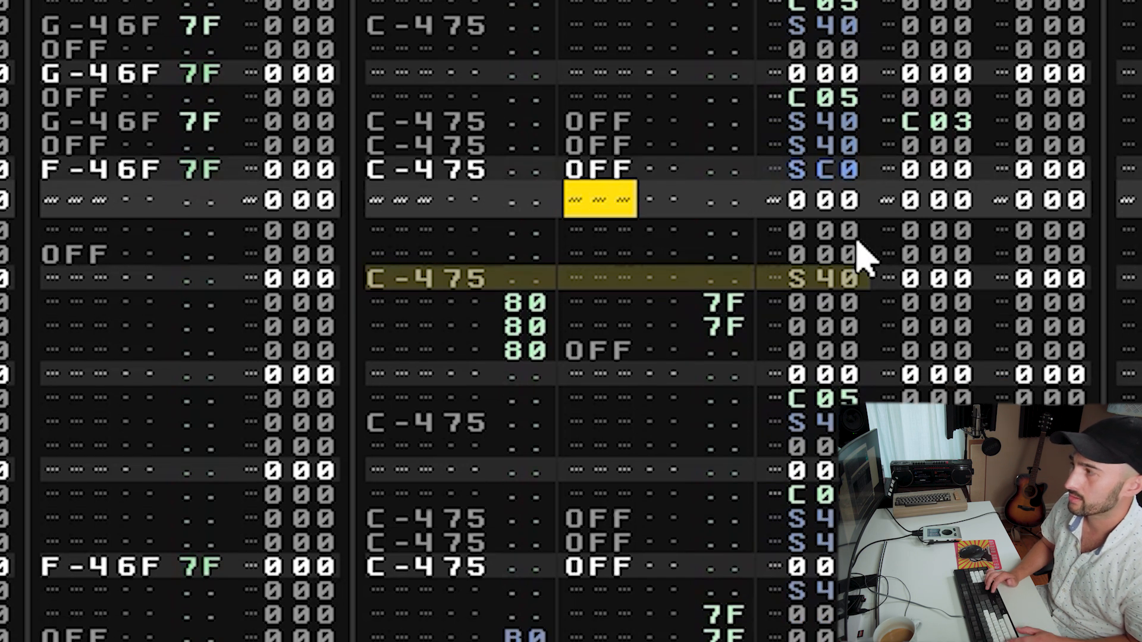
key(Up)
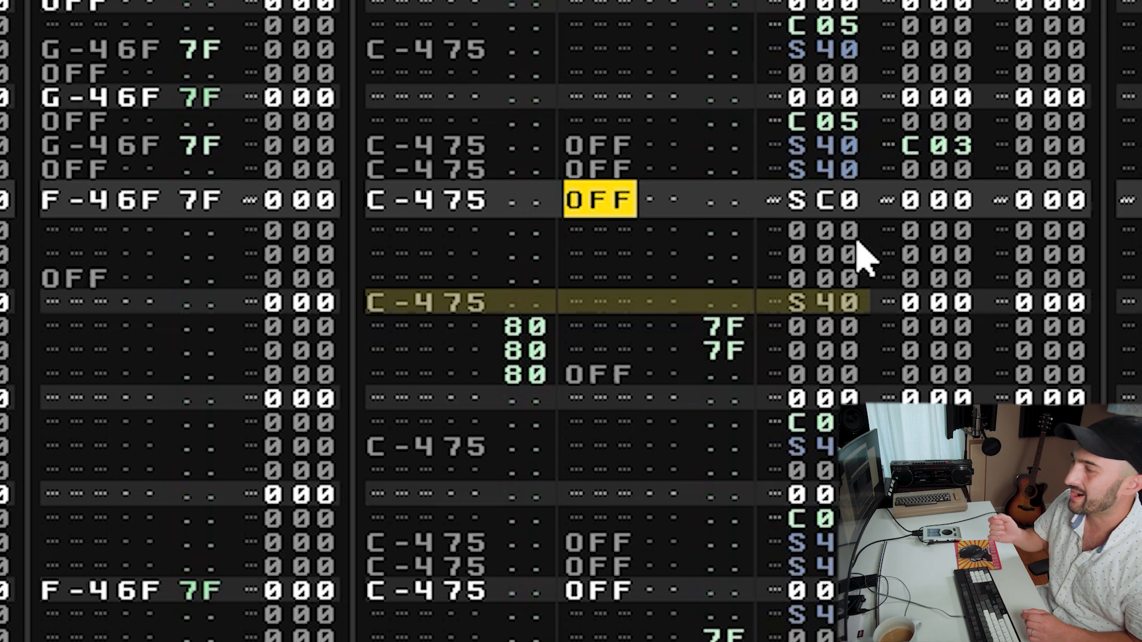
key(Up)
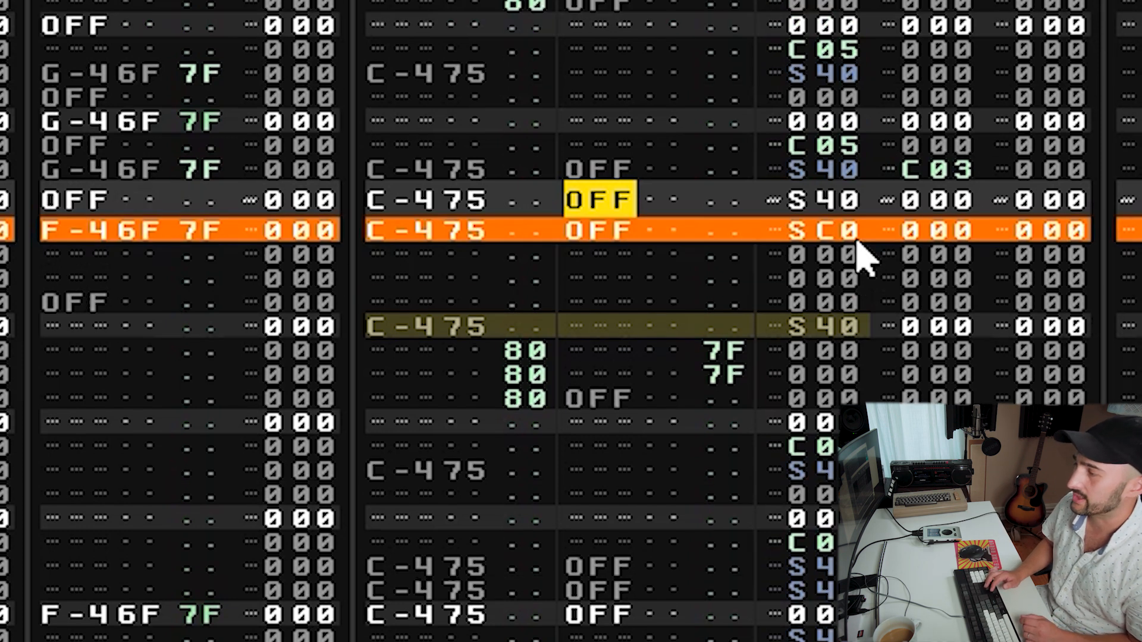
key(space)
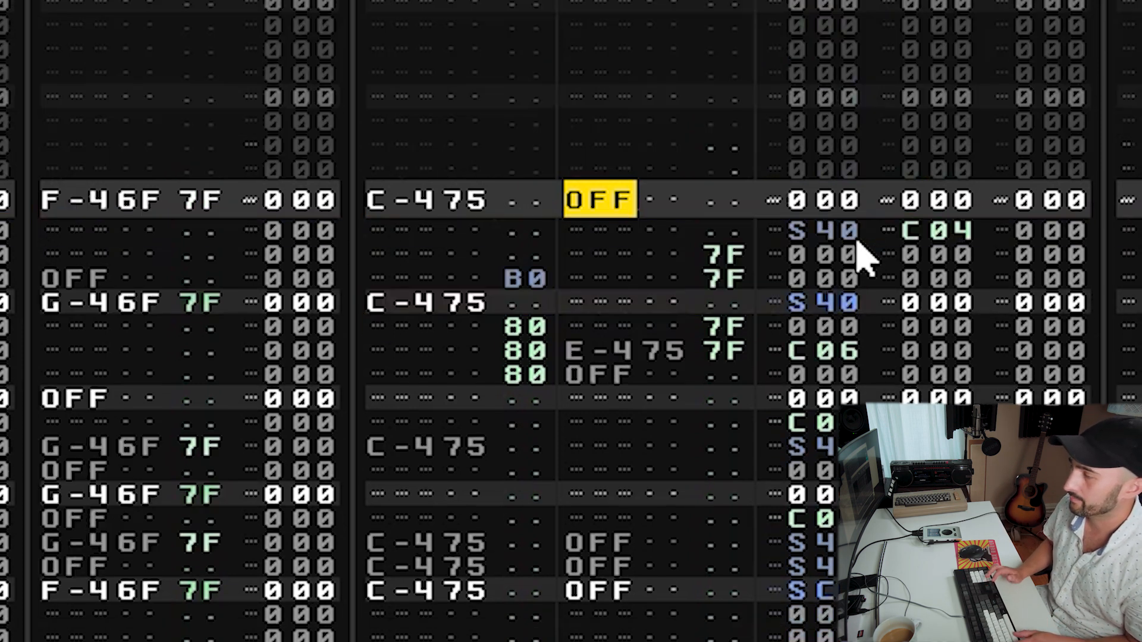
Replace the next C-4 S40 hit below with a copy of the C-4 OFF SC0 hit.
key(Down)
key(Down)
key(Down)
key(Down)
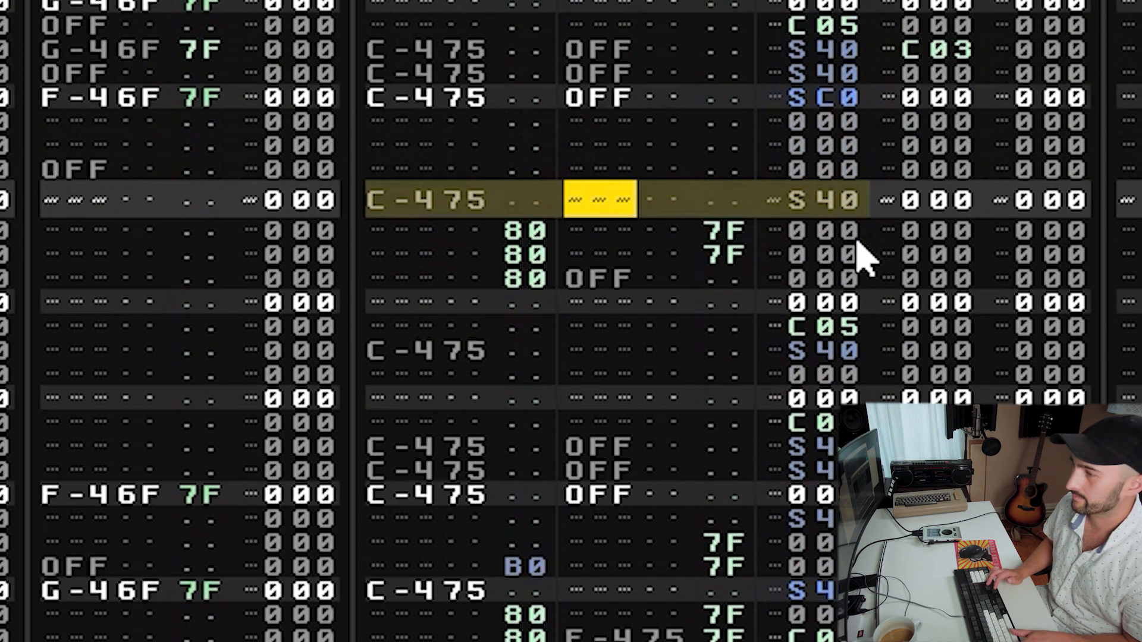
key(shift+Tab)
drag(476, 95, 834, 88)
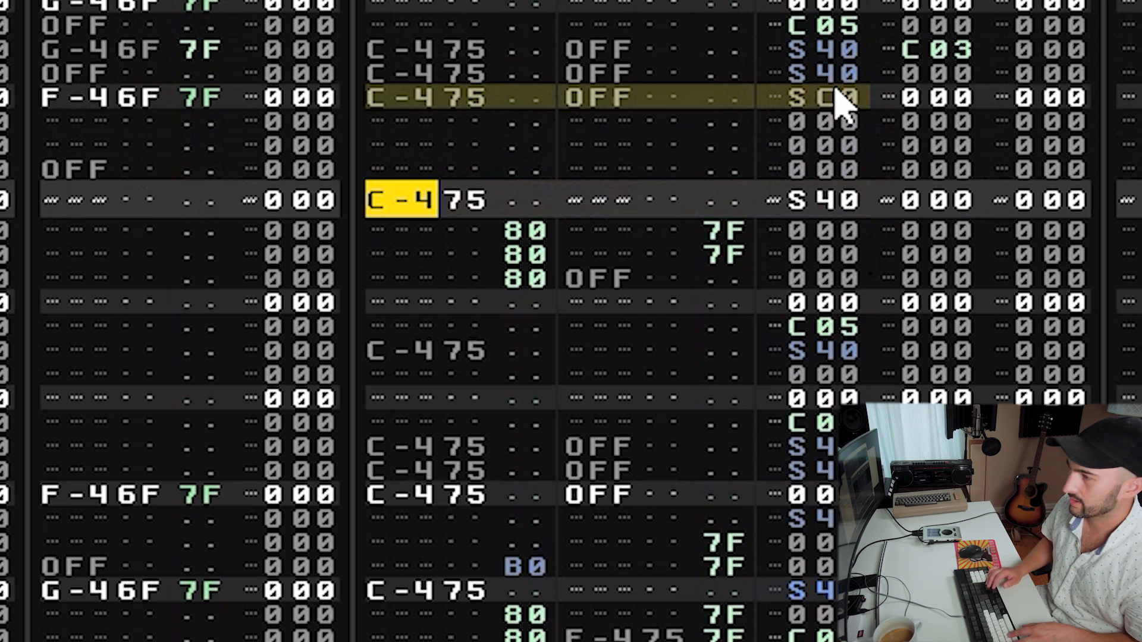
key(Up)
key(Up)
key(Down)
key(ctrl+v)
key(Down)
key(Down)
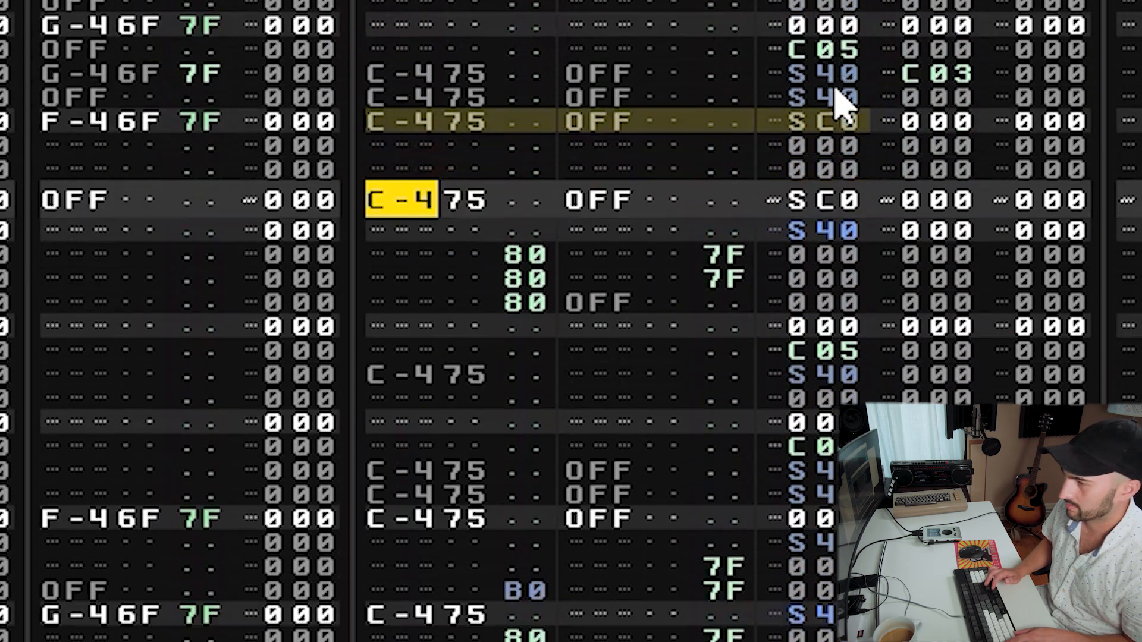
Stop playback and paste the C-4 OFF SC0 hit one row lower, clearing its original row.
key(space)
key(Up)
key(Up)
key(Up)
key(Up)
key(Up)
key(Delete)
key(ctrl+v)
key(Up)
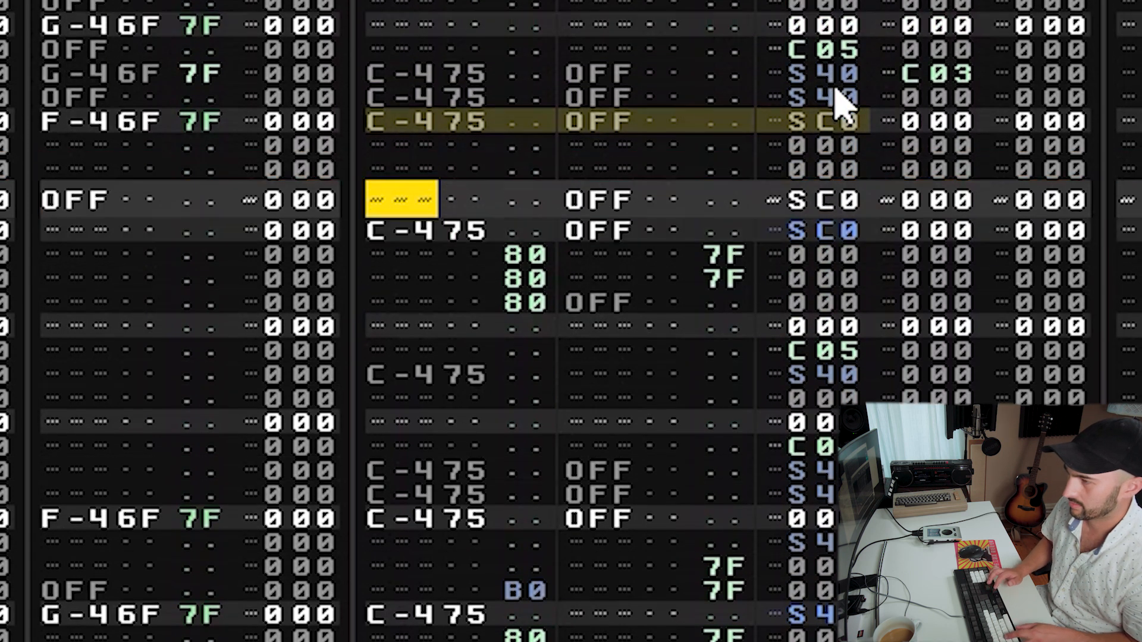
Enter a new C-4 hit on the cleared row, set its sample offset to SE0 and audition the pattern.
key(z)
key(Right)
key(Right)
key(Right)
key(Right)
key(Right)
key(Right)
key(Right)
key(Right)
key(Right)
key(Right)
key(Right)
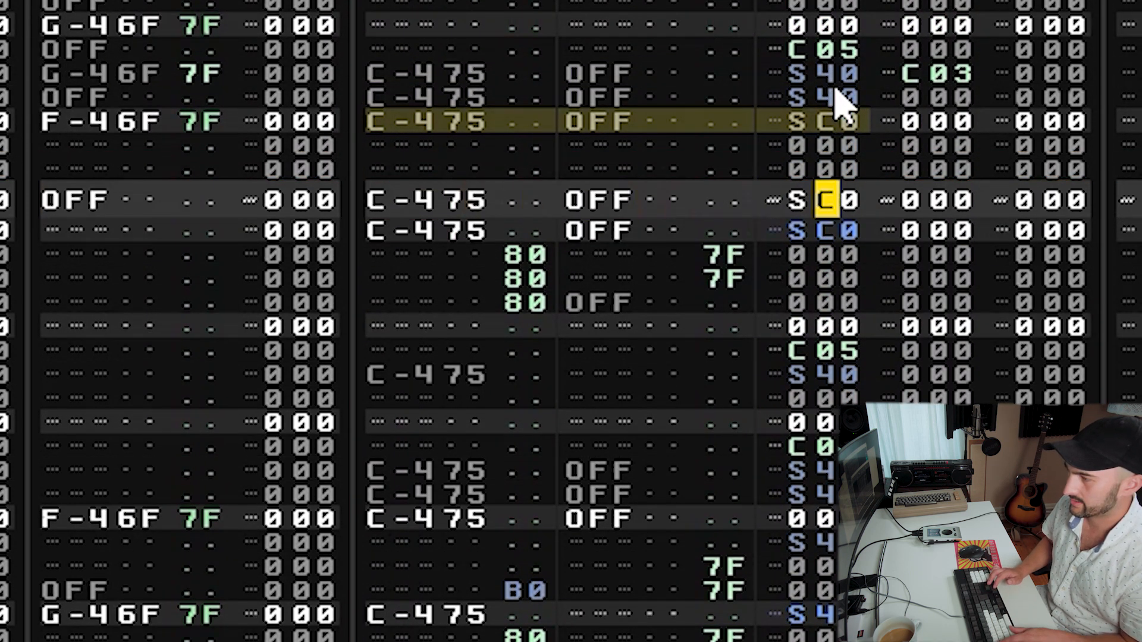
text(d)
key(Return)
key(Up)
text(e)
key(space)
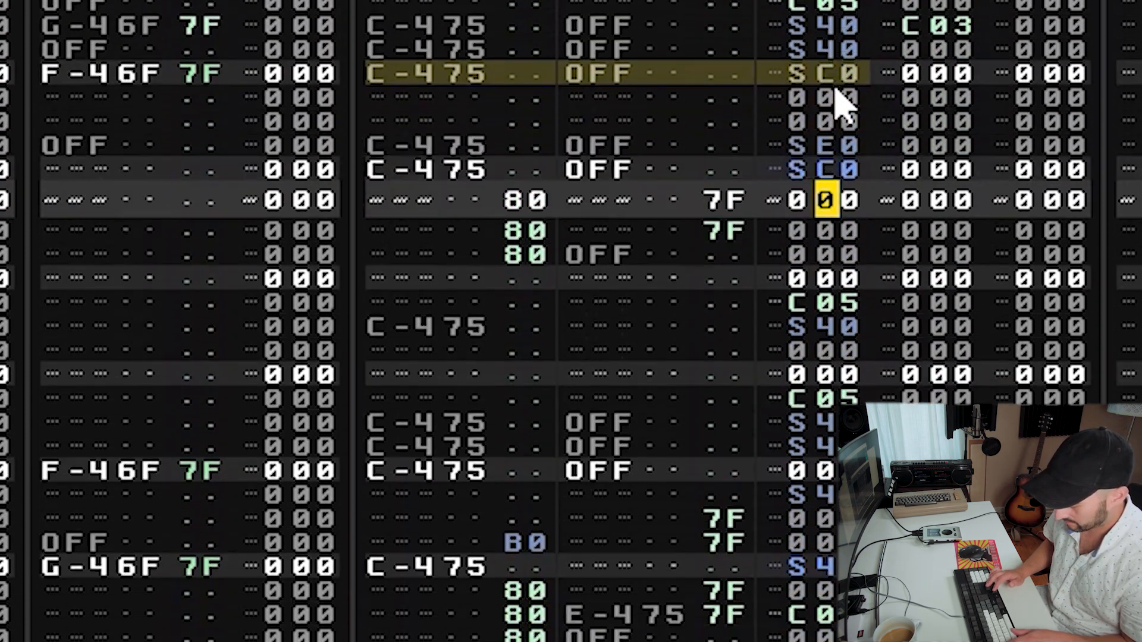
Stop playback and enter F into an effect digit three rows higher in the breaks track.
key(space)
key(Up)
key(Up)
key(Up)
key(Up)
text(f)
key(Up)
key(Down)
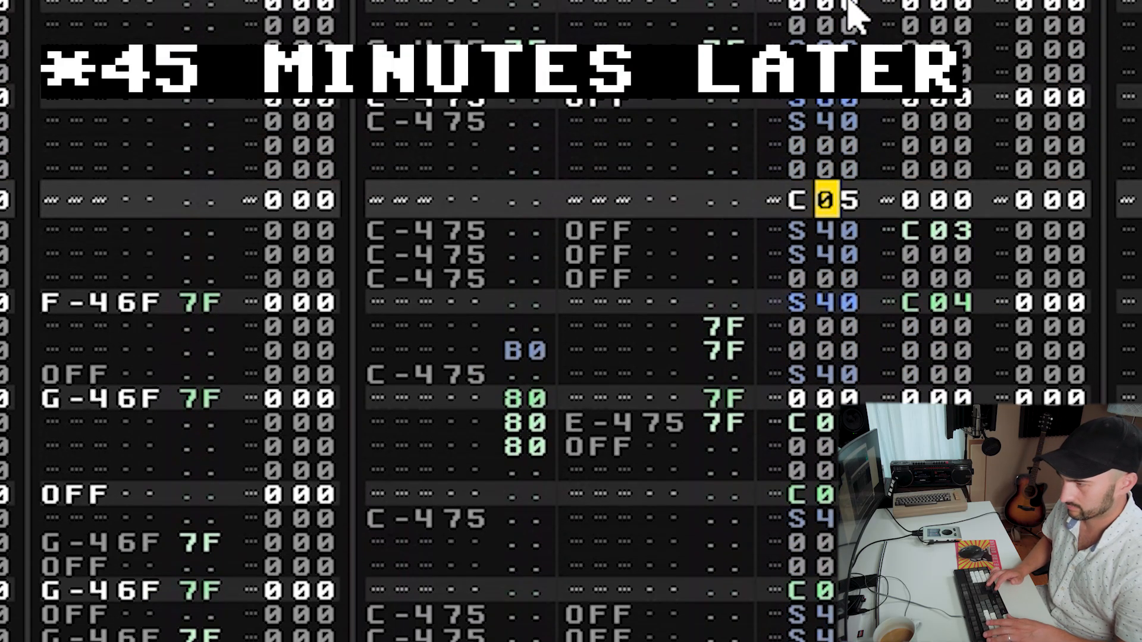
Move the hits around the C05 row down one row and enter a C00 command on the freed row.
click(600, 197)
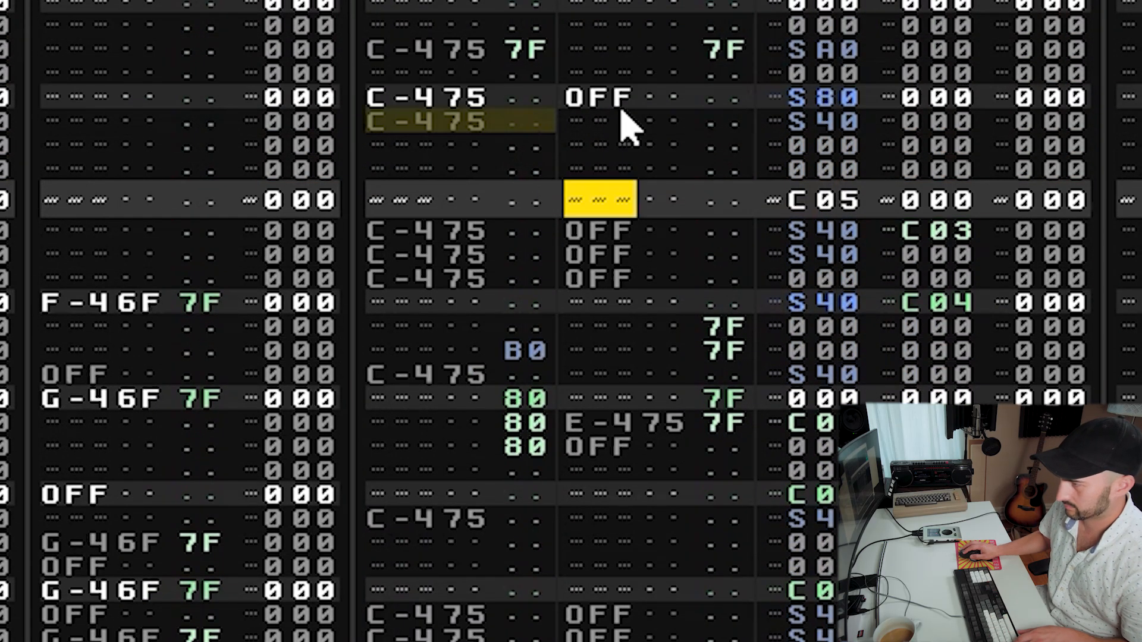
key(Left)
key(Left)
key(Left)
key(Left)
key(Left)
key(Left)
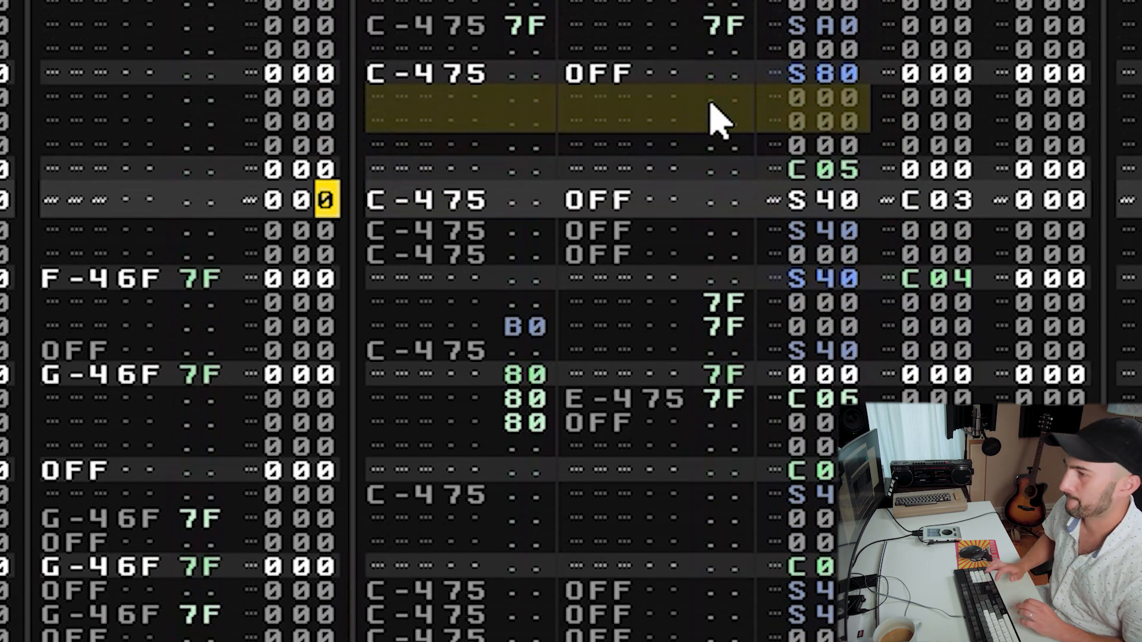
key(Right)
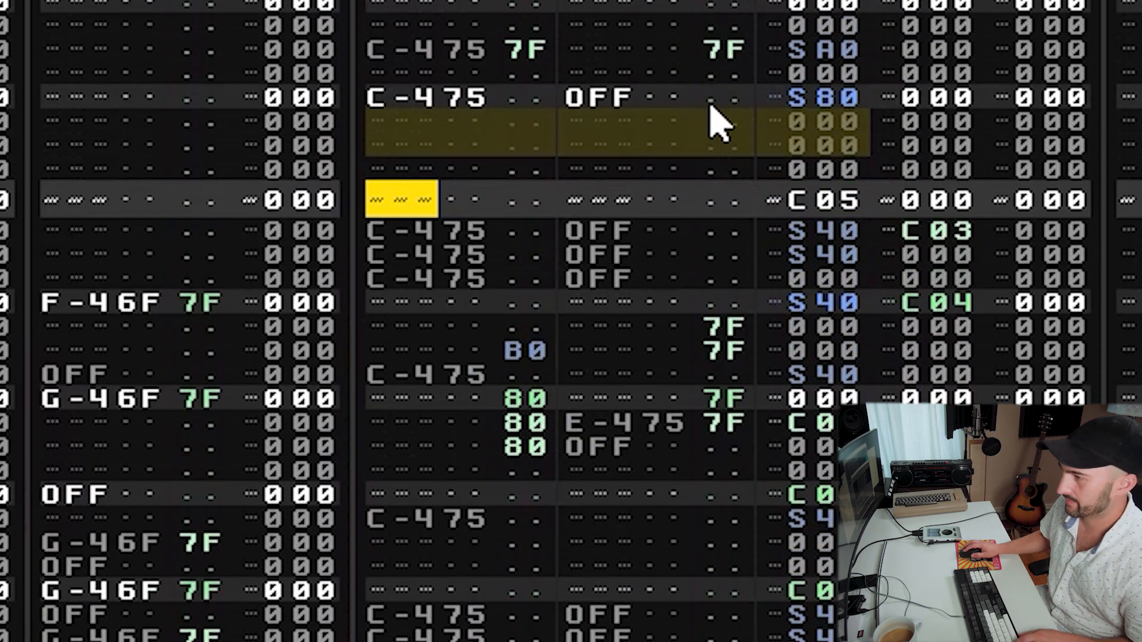
drag(959, 233, 500, 258)
click(448, 255)
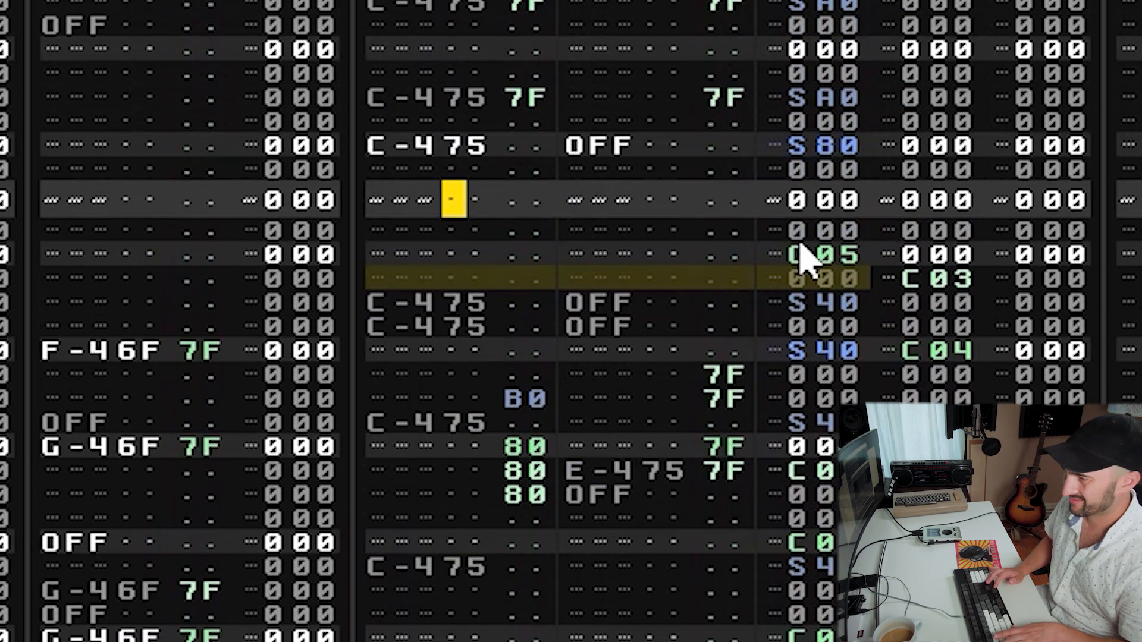
key(Right)
text(c)
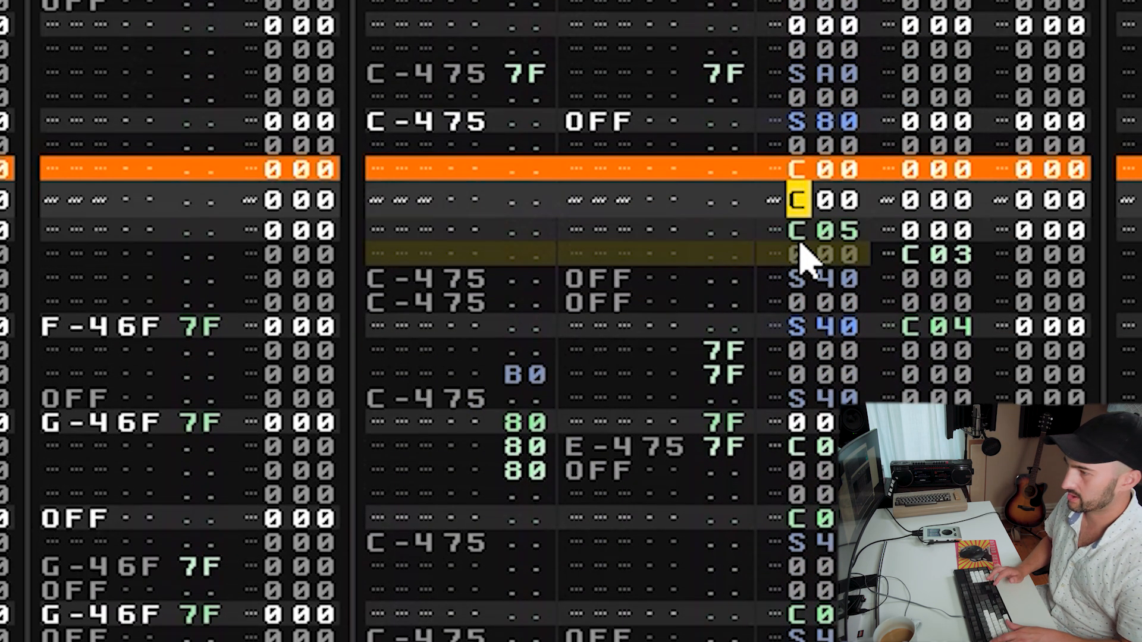
Enter C05 volume-cut commands on the rows above and audition the pattern.
key(Right)
key(Right)
key(Up)
text(55)
key(space)
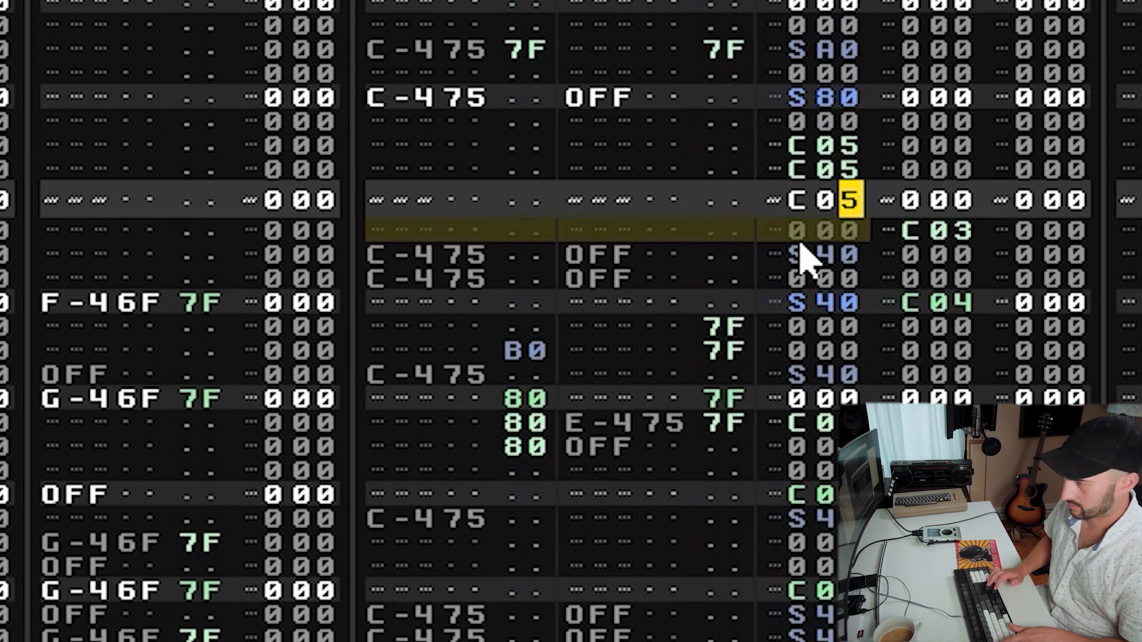
Change the two upper volume-cut commands to C03 and audition the pattern.
key(shift+Tab)
key(Up)
key(Up)
key(Tab)
key(Left)
key(Left)
key(Left)
key(Left)
key(Left)
key(Left)
key(Left)
key(Left)
text(33)
key(space)
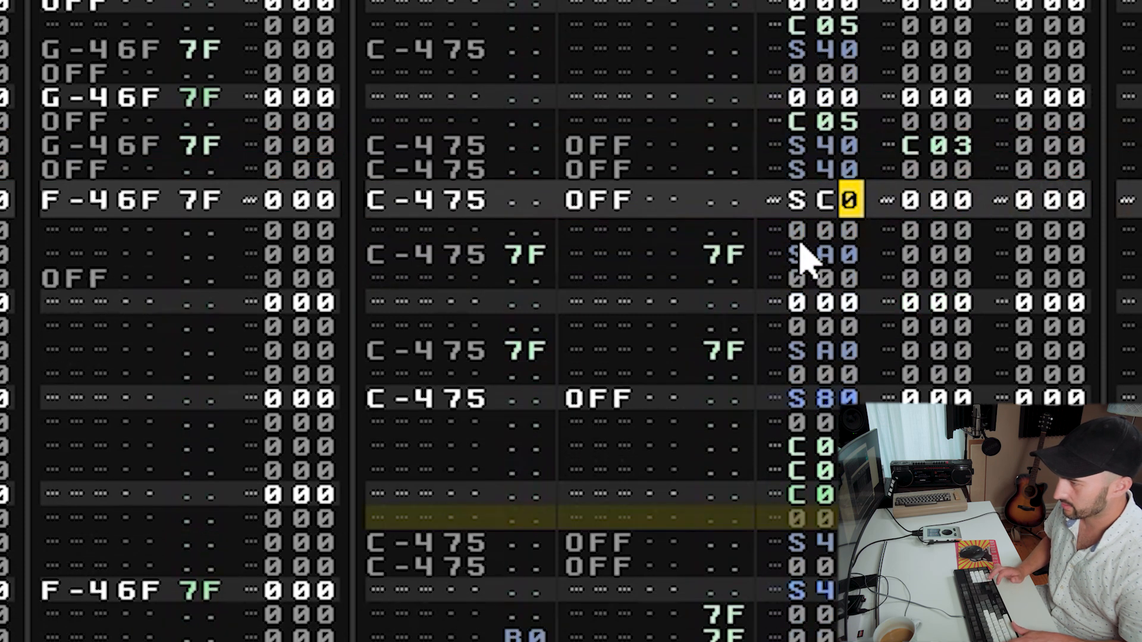
Audition the pattern from different positions in the drum and breaks tracks.
key(space)
key(shift+Tab)
key(space)
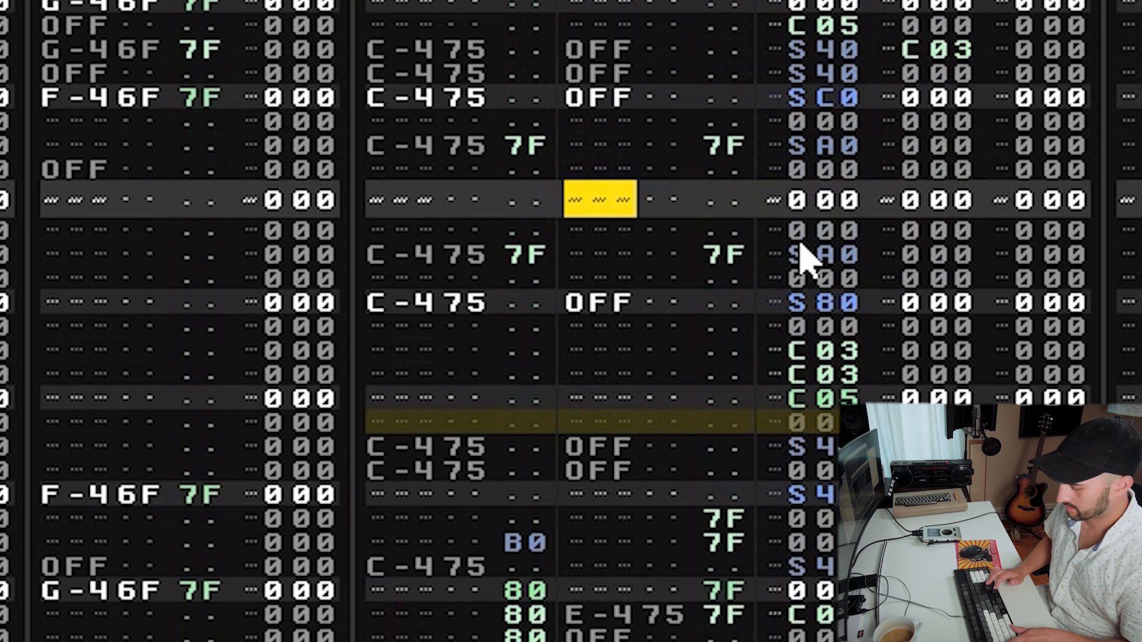
key(shift+Tab)
key(shift+Tab)
key(Up)
key(Up)
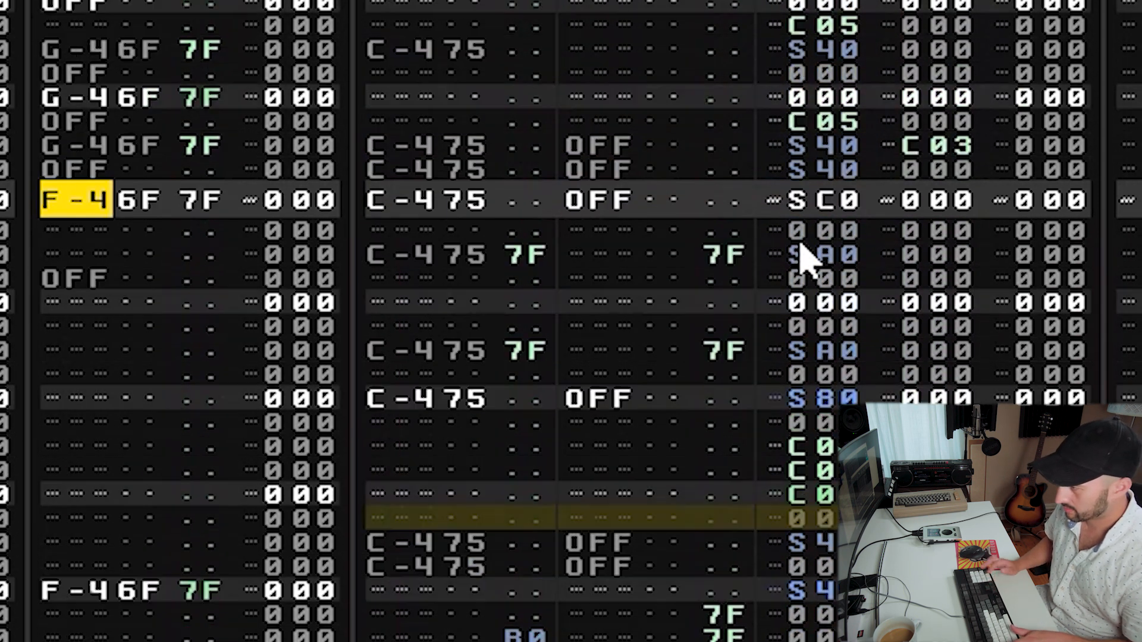
key(space)
key(Tab)
key(space)
Paste a copy of the C-4 OFF S40 C03 hit into the selected row and audition the pattern.
drag(416, 242, 848, 248)
key(Delete)
key(ctrl+v)
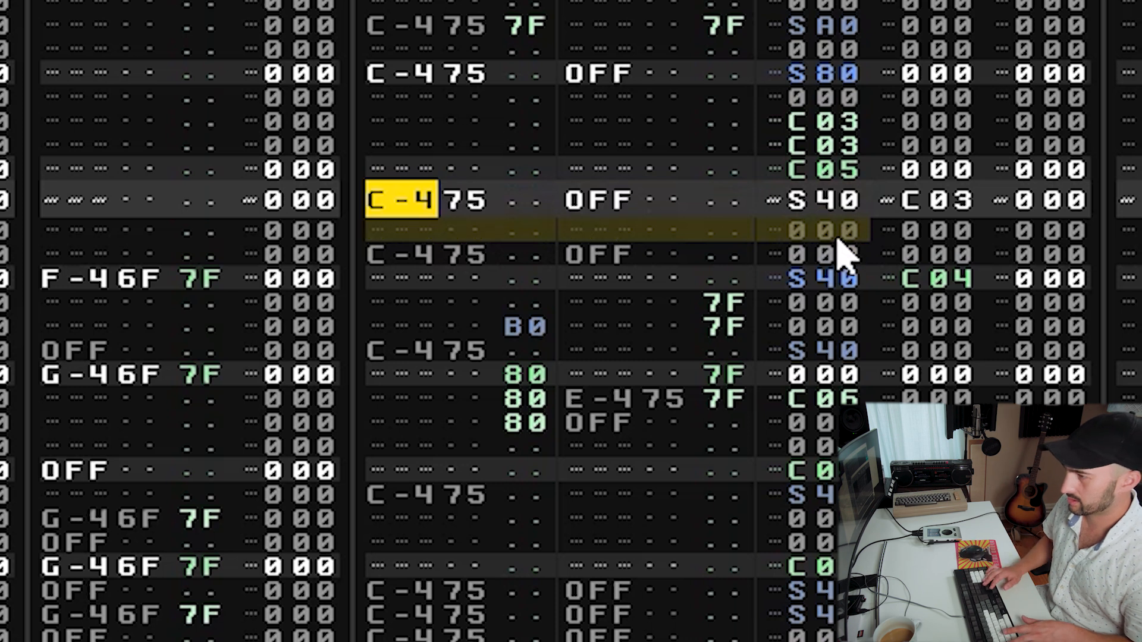
key(Down)
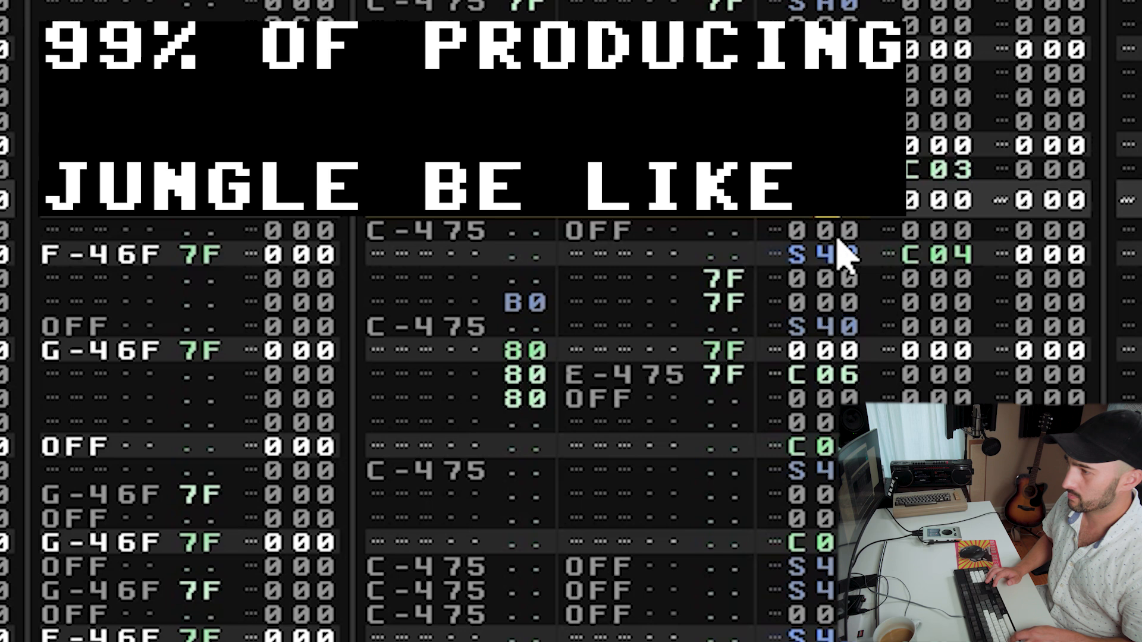
key(Return)
key(Return)
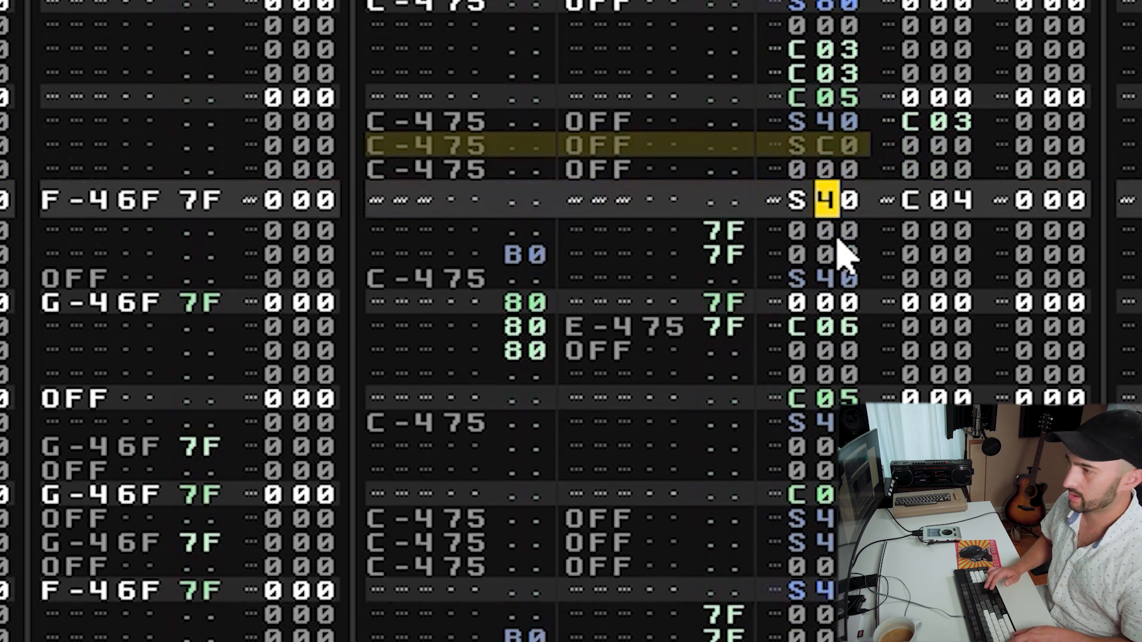
key(space)
key(shift+Tab)
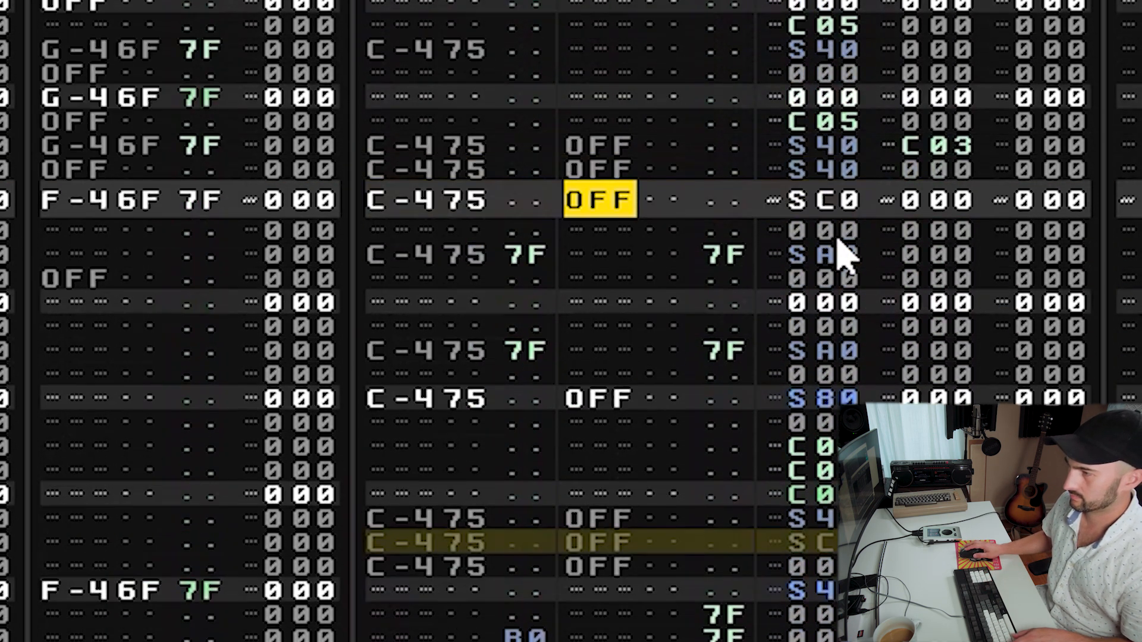
key(space)
key(shift+Tab)
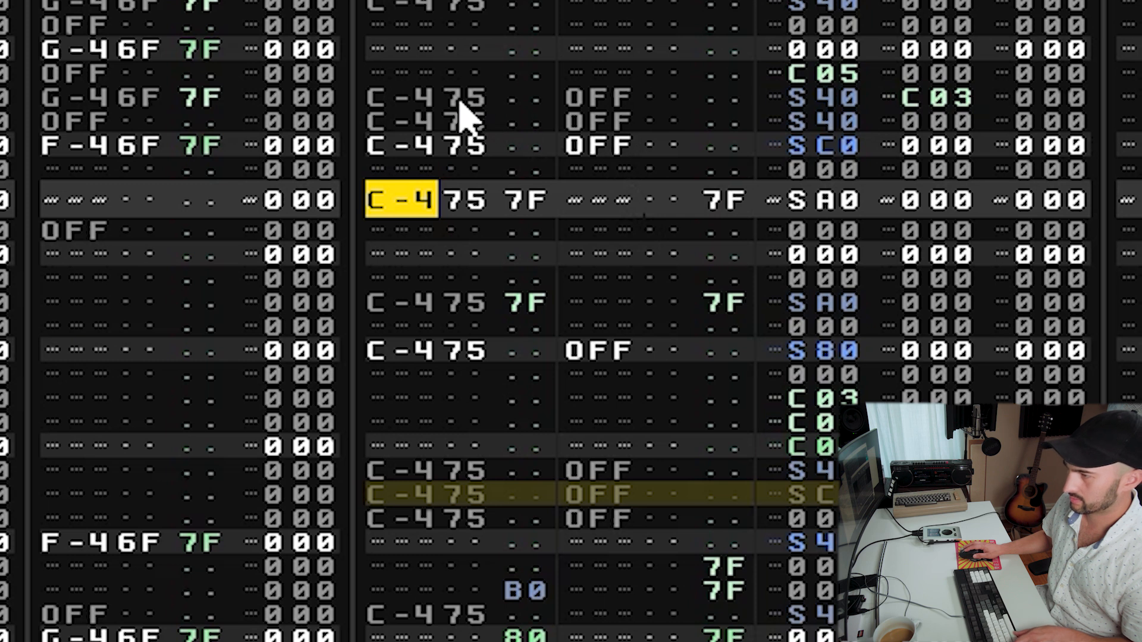
Cut the three C-4 OFF hits and paste them three rows higher.
drag(451, 102, 925, 169)
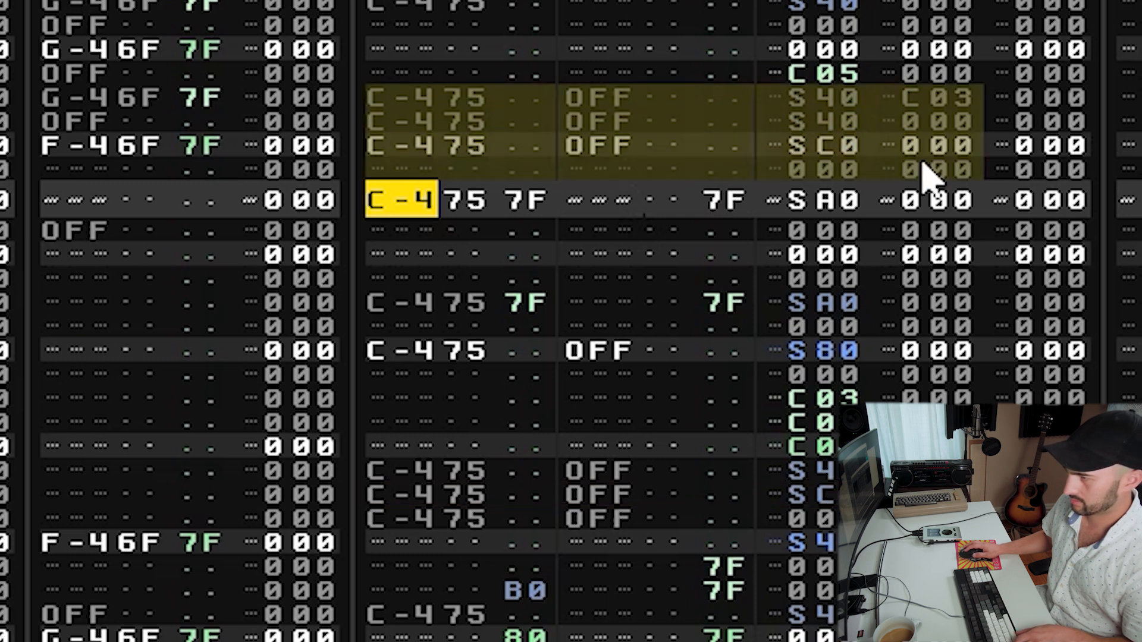
key(ctrl+x)
key(Up)
key(Up)
key(Up)
key(Up)
key(Up)
key(ctrl+v)
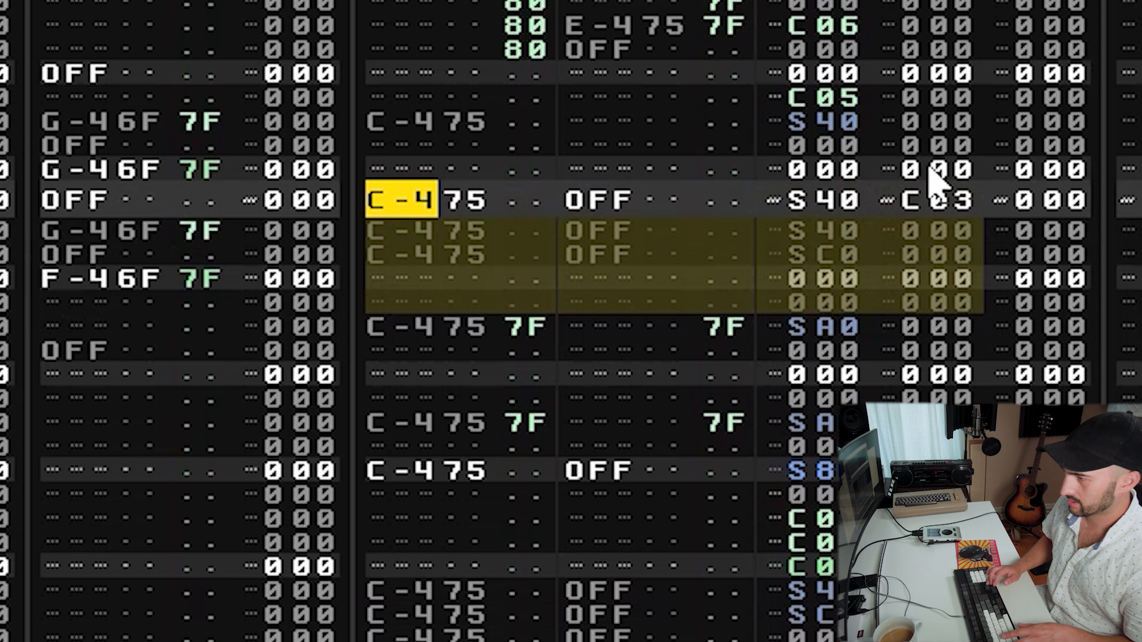
Paste a B0 reverse entry on the row below the C-4 OFF S40 C03 hit and audition the pattern.
key(Down)
key(Down)
key(Down)
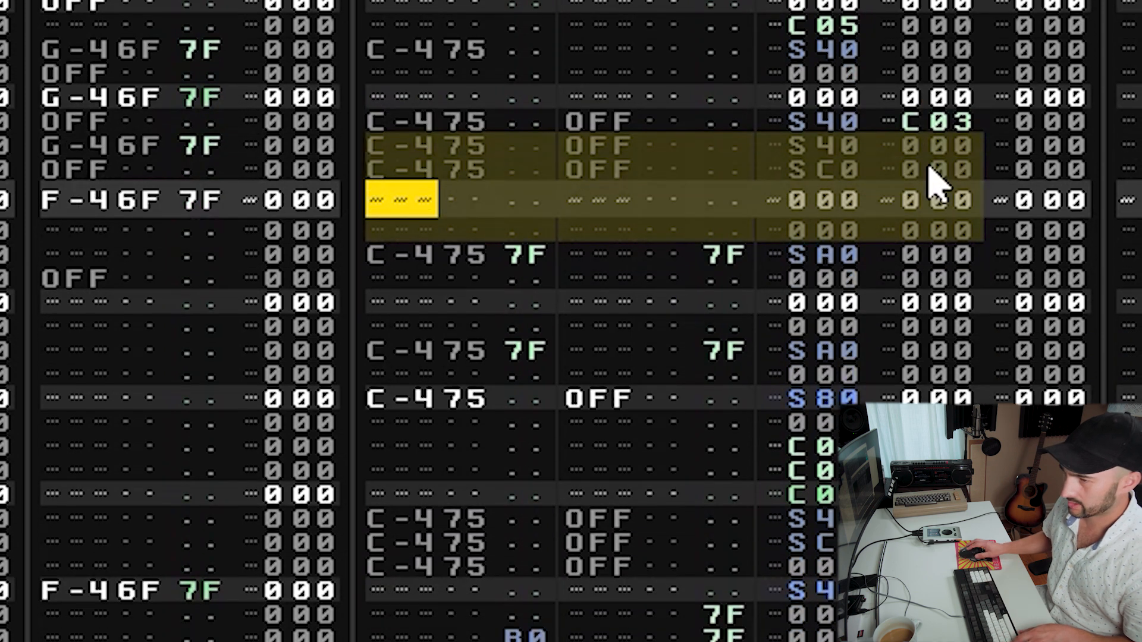
key(Down)
key(Down)
key(Down)
key(Down)
key(Down)
key(Down)
key(Down)
key(Down)
key(Down)
key(Down)
key(Down)
key(Down)
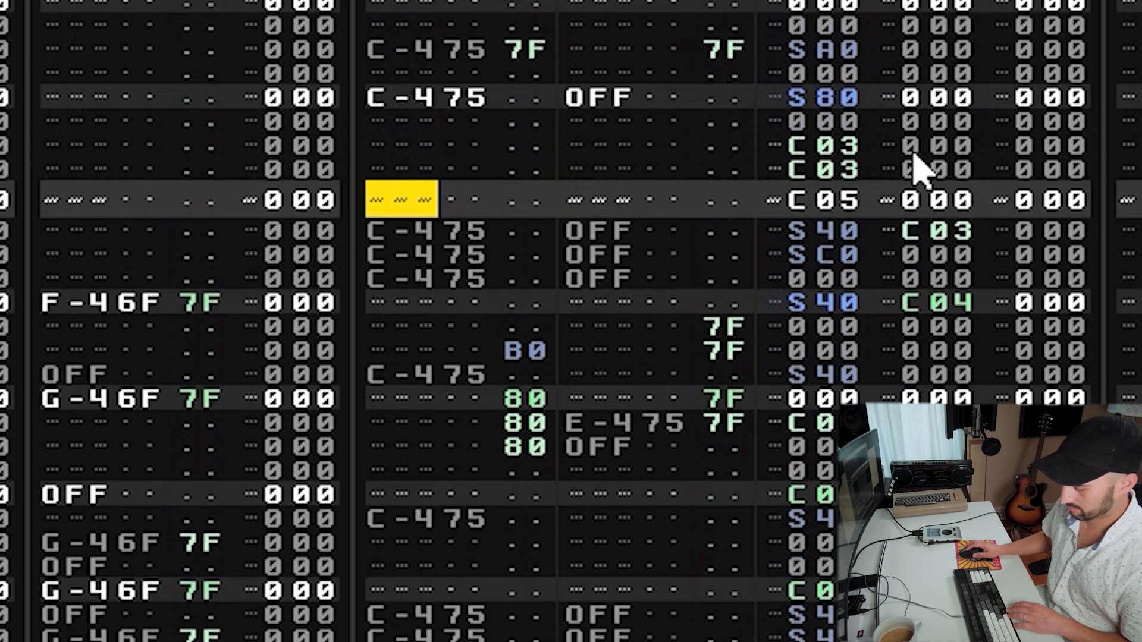
scroll(913, 153, up, 10)
scroll(910, 156, down, 5)
click(780, 349)
scroll(477, 192, down, 1)
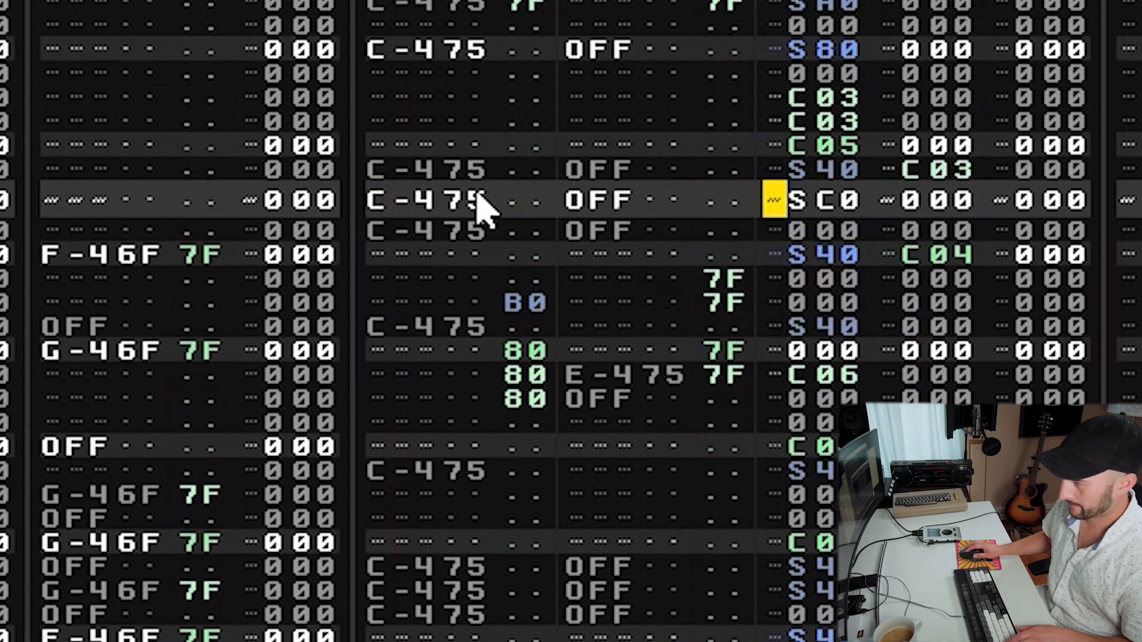
drag(445, 210, 907, 197)
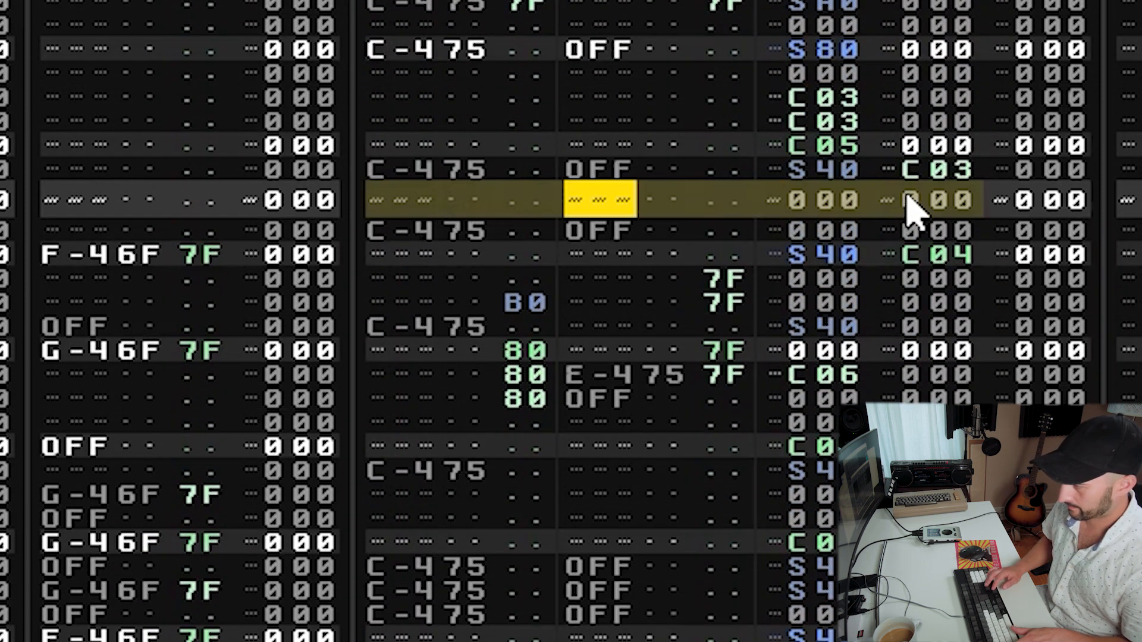
key(Left)
key(Left)
key(Left)
key(Left)
key(Left)
key(Up)
key(ctrl+v)
key(space)
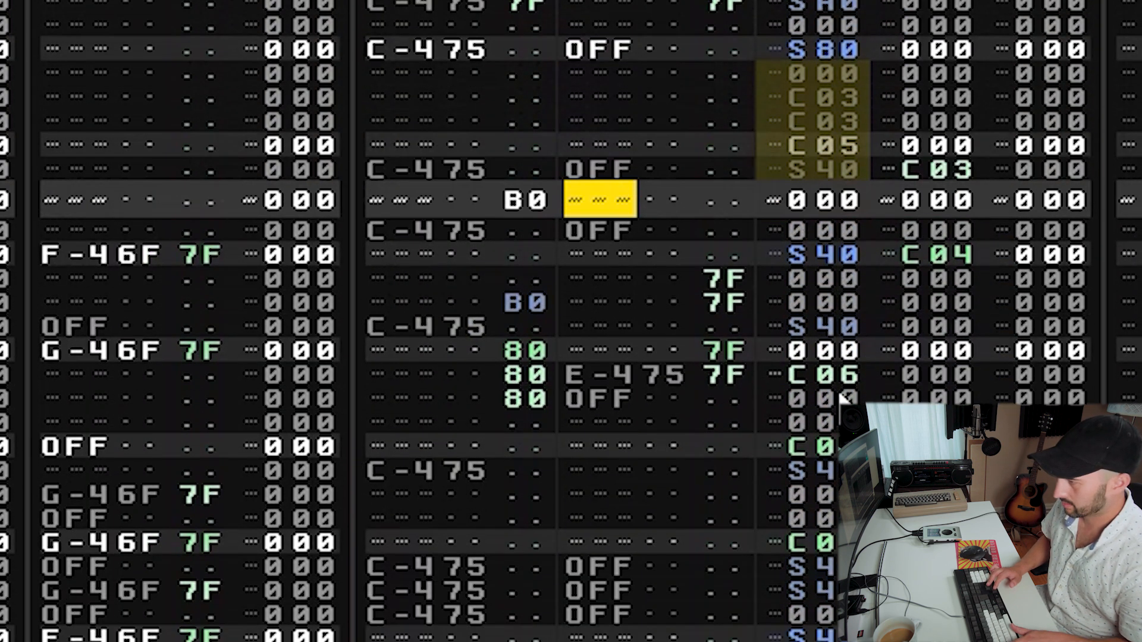
Enter a C-4 note with volume 7F in the second note column above the reversed entry and audition.
key(Right)
key(Up)
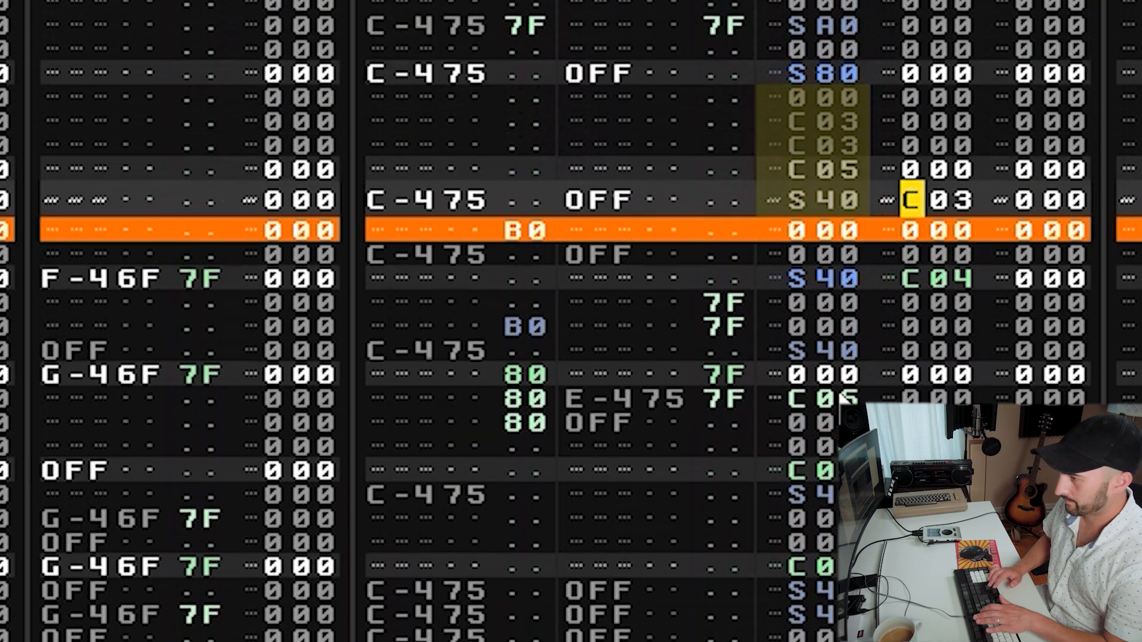
key(Right)
key(Right)
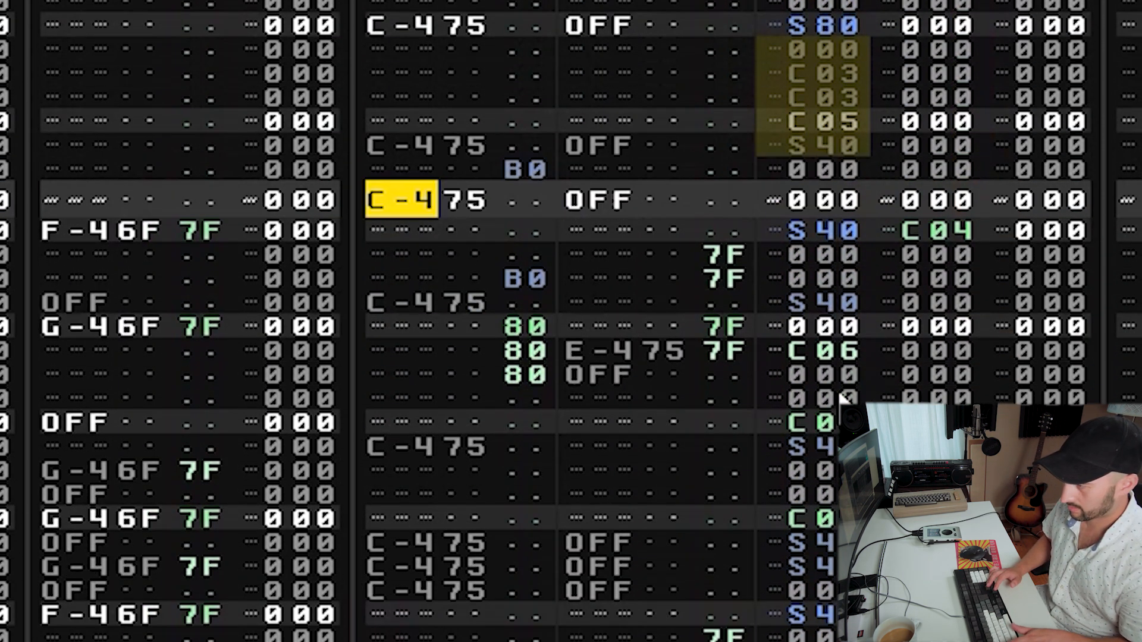
key(Right)
key(Right)
key(Right)
key(Right)
key(Right)
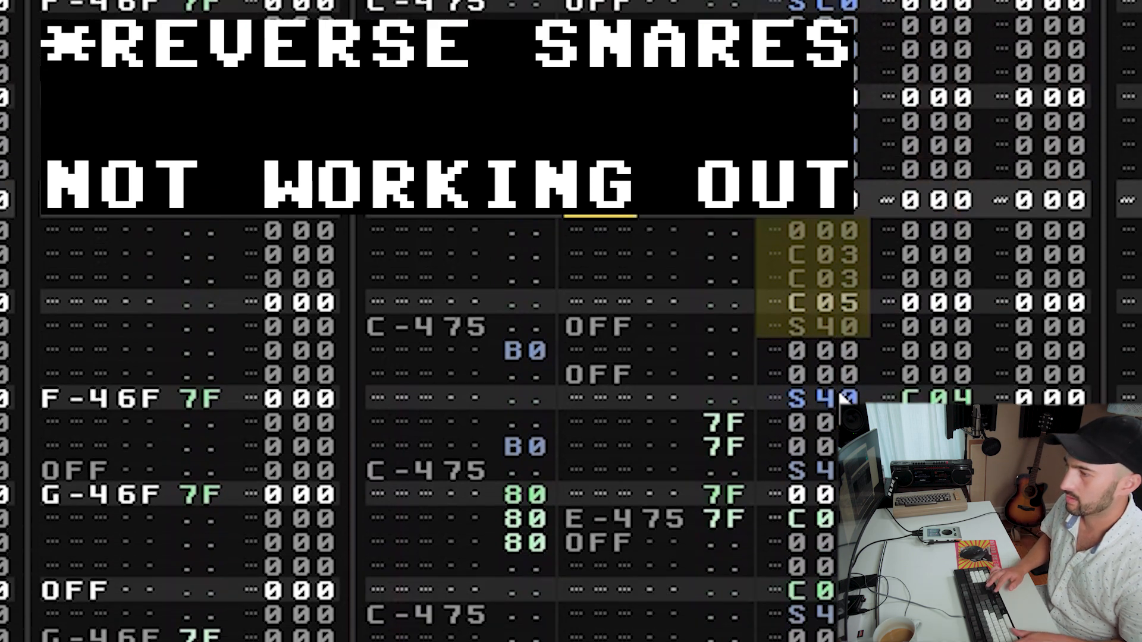
key(Left)
key(Left)
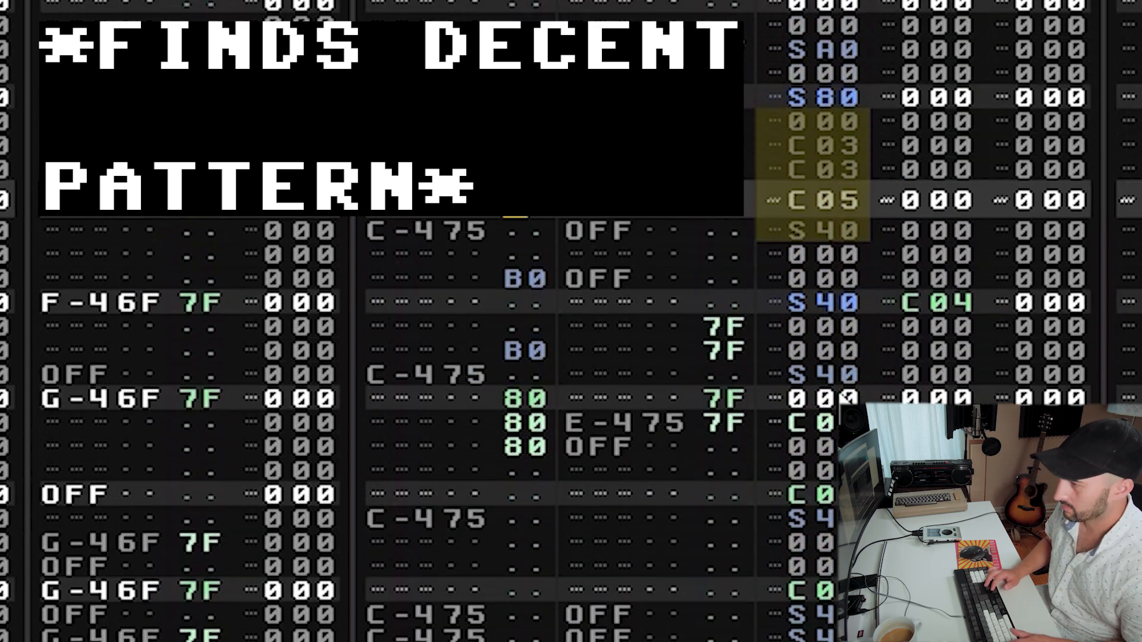
key(z)
key(space)
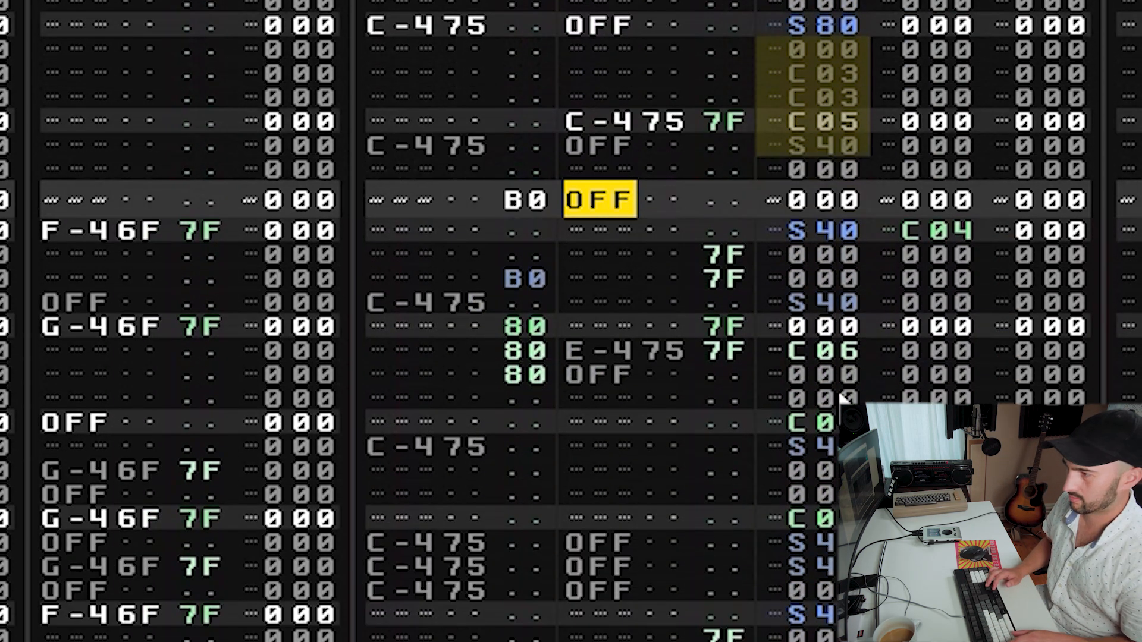
Enter a C-4 note in the second note column on the B0 row and set its effect digit to 4.
key(z)
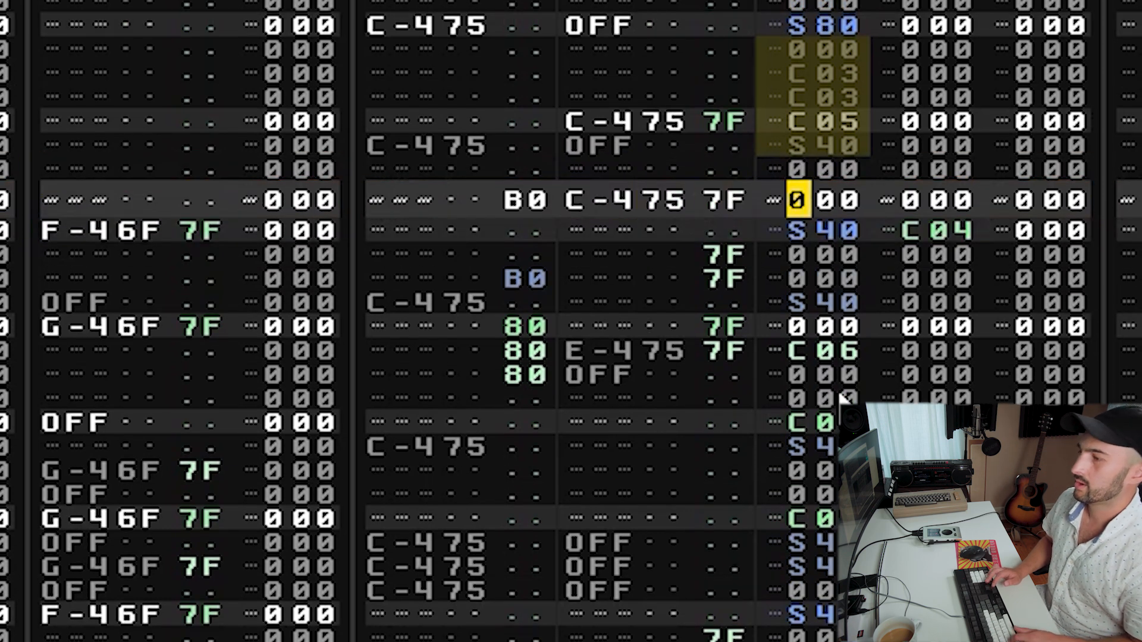
text(4)
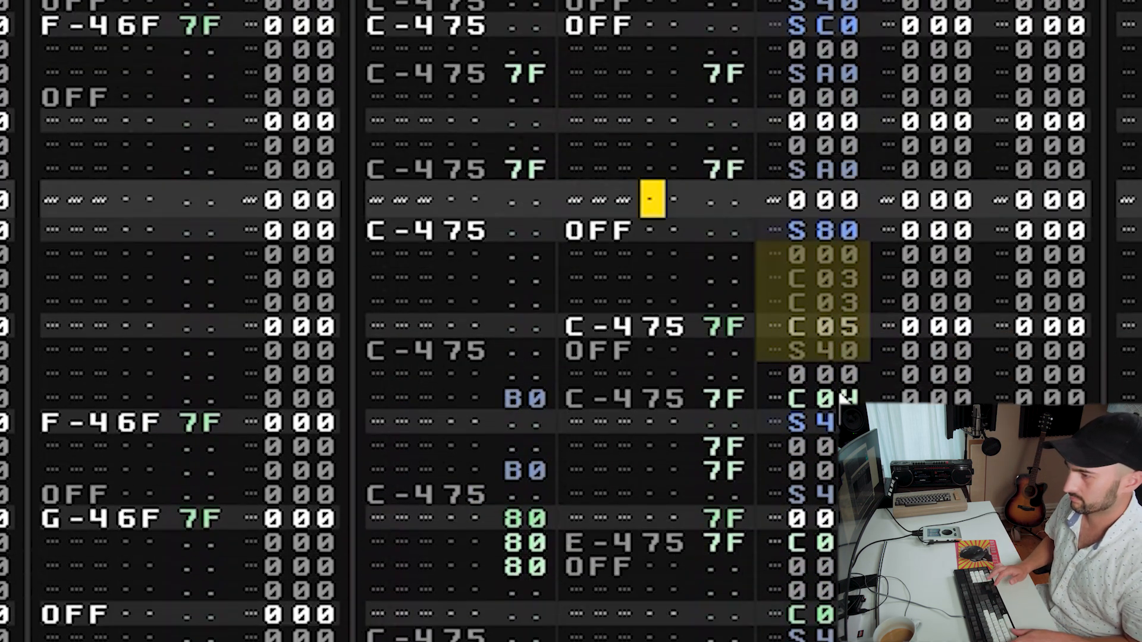
key(Left)
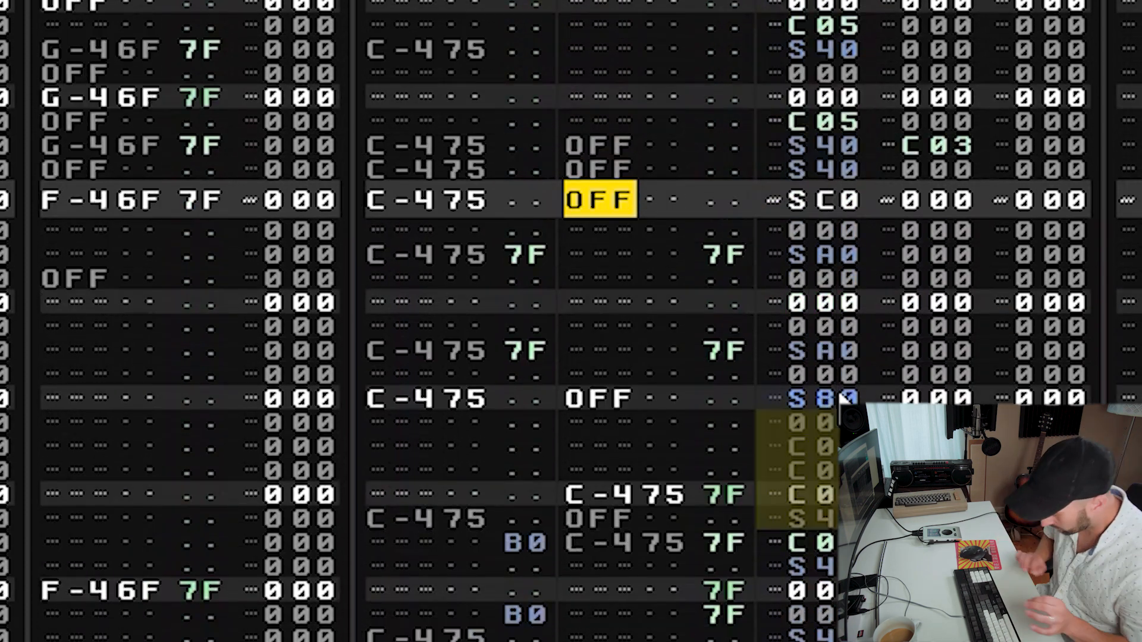
Clear an effect value in the neighbouring track and audition the pattern.
key(Right)
key(Right)
key(Right)
key(Right)
key(Right)
key(Right)
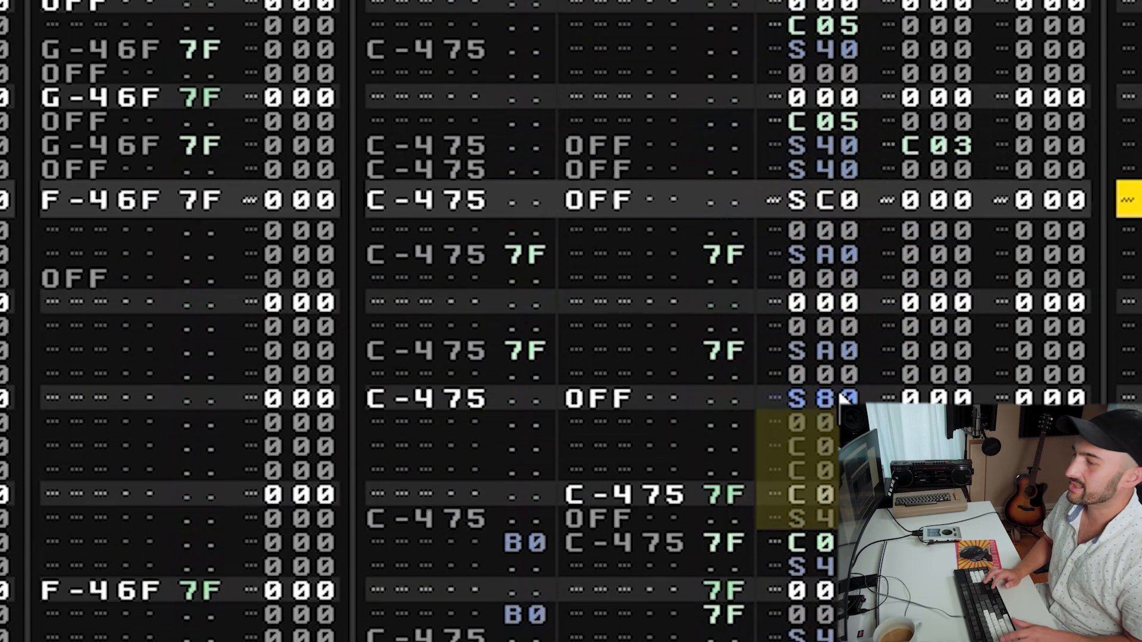
key(Left)
key(Left)
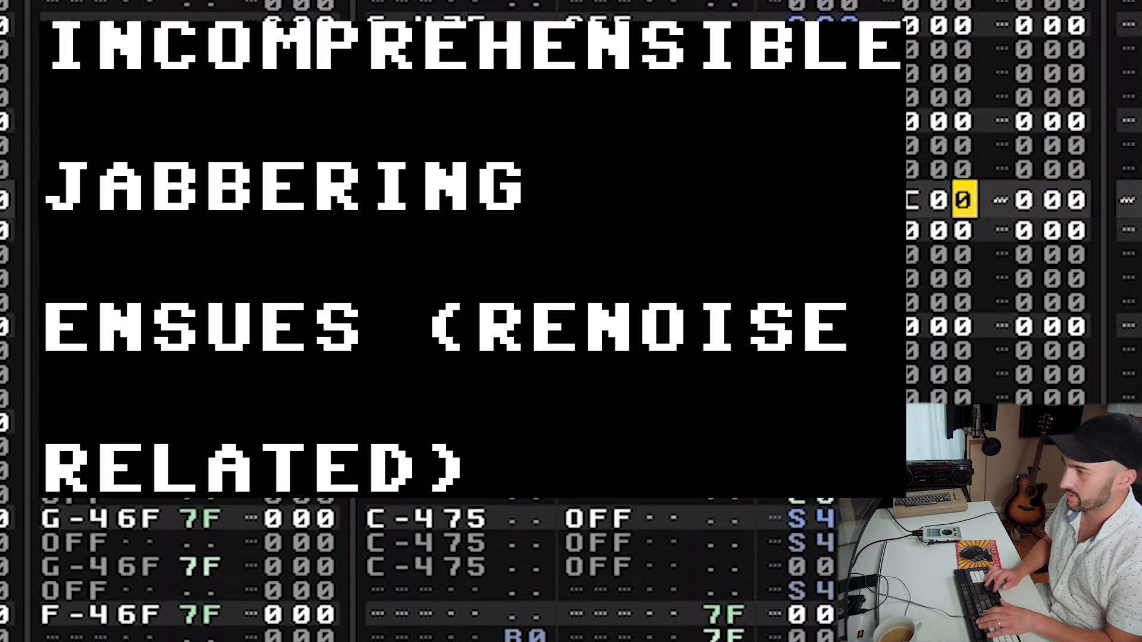
key(Left)
key(Left)
key(Delete)
key(space)
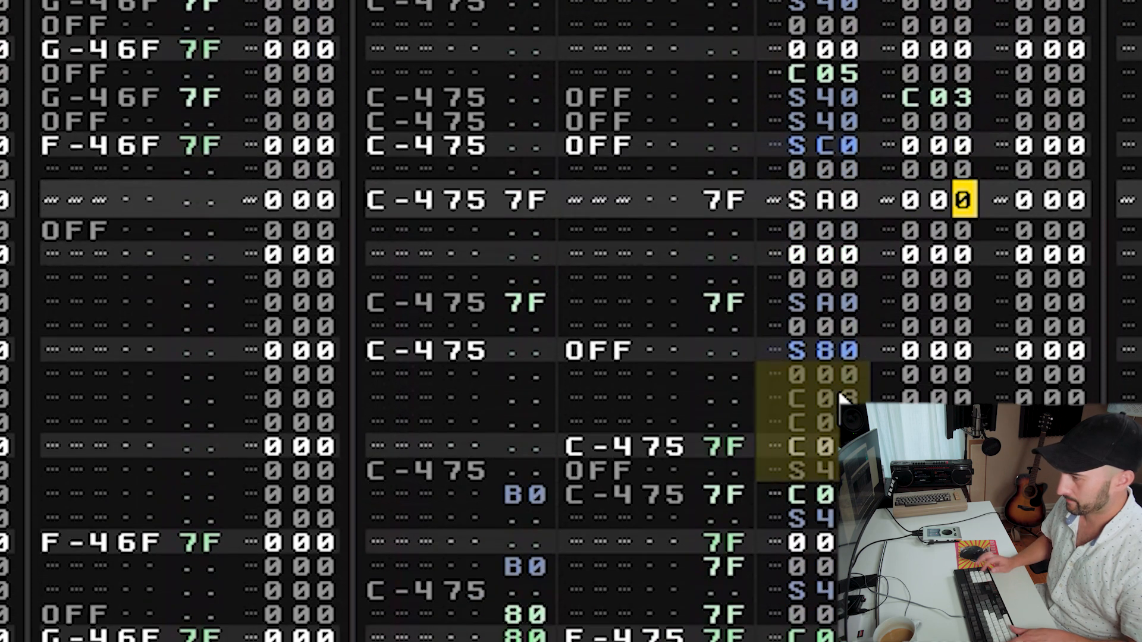
Undo the last edit in the breaks track and audition the pattern.
key(shift+Tab)
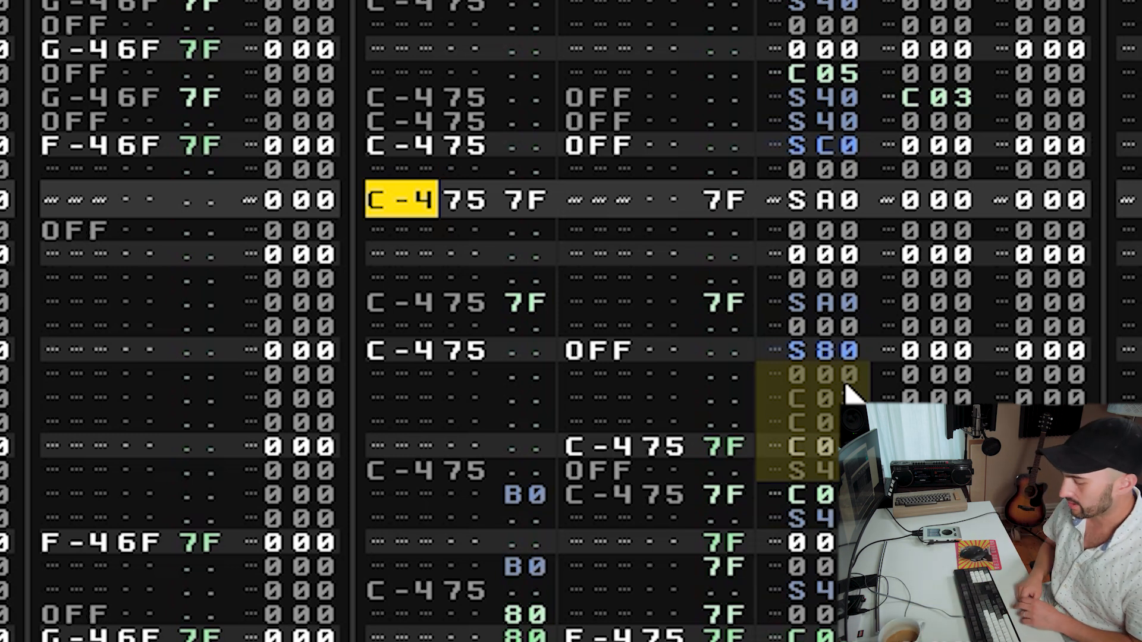
key(space)
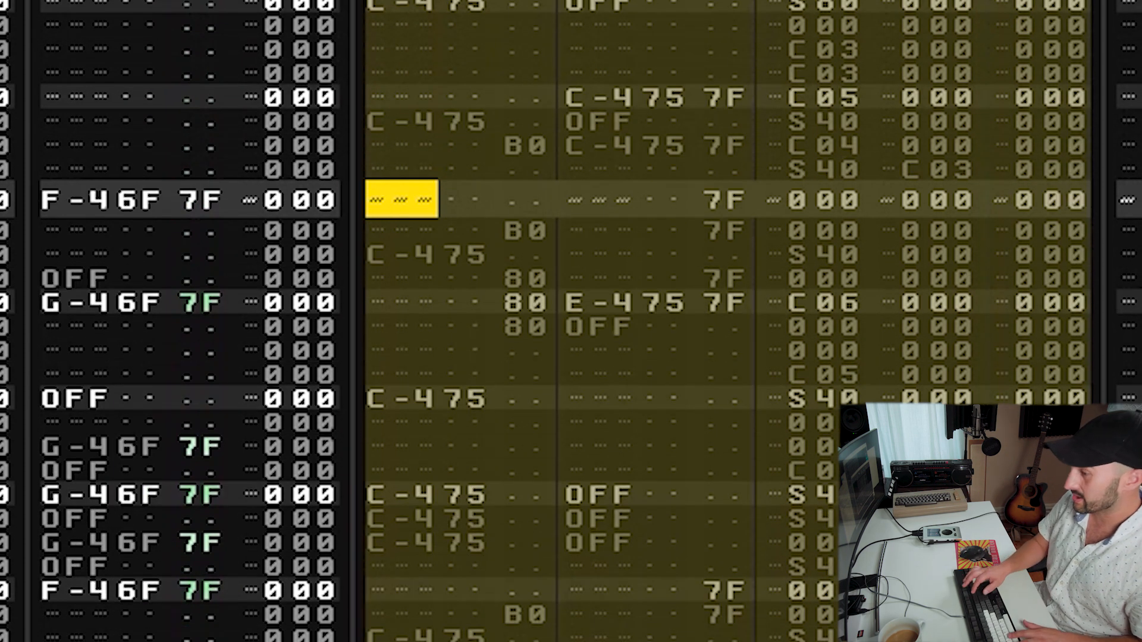
key(ctrl+z)
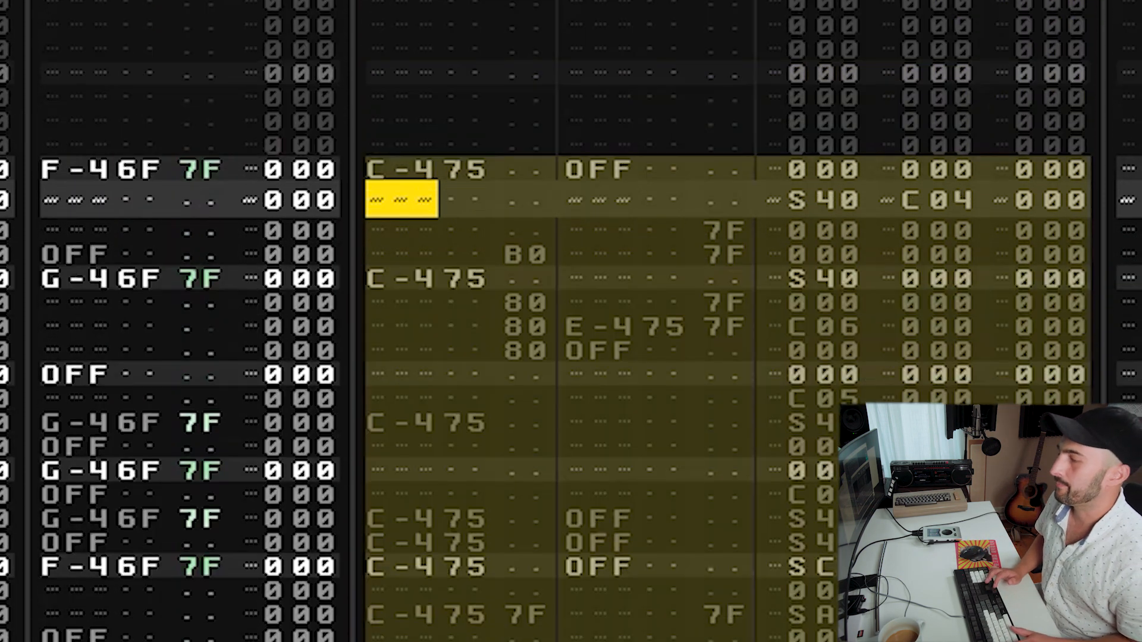
key(space)
Add a retrigger command in the second effect column of the C-4 OFF S40 hit and audition.
click(599, 200)
click(1002, 200)
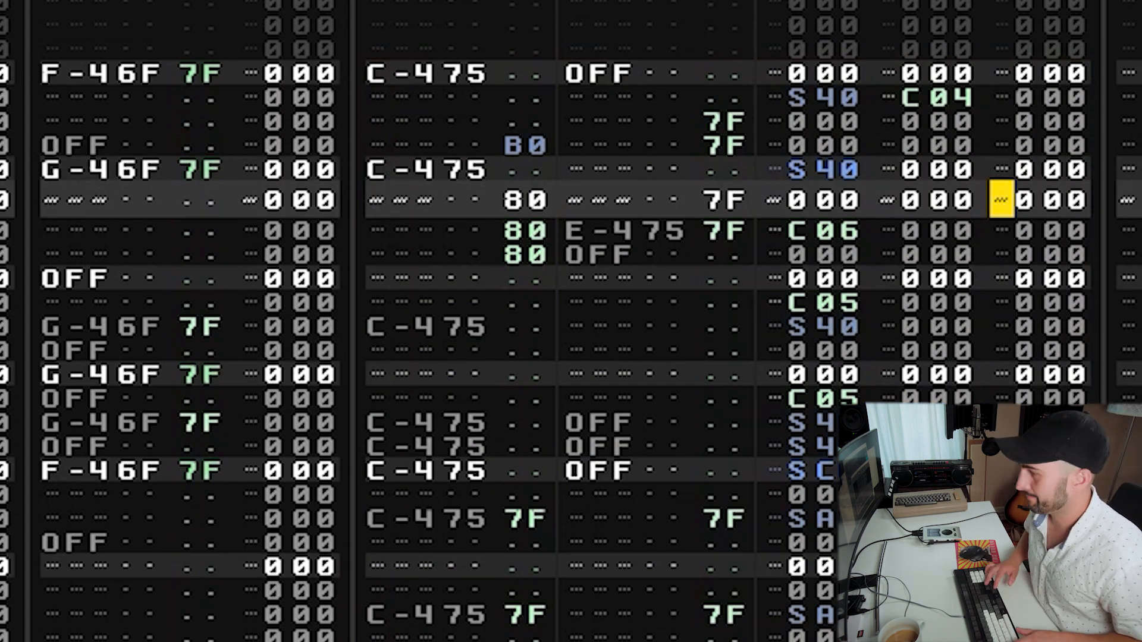
key(space)
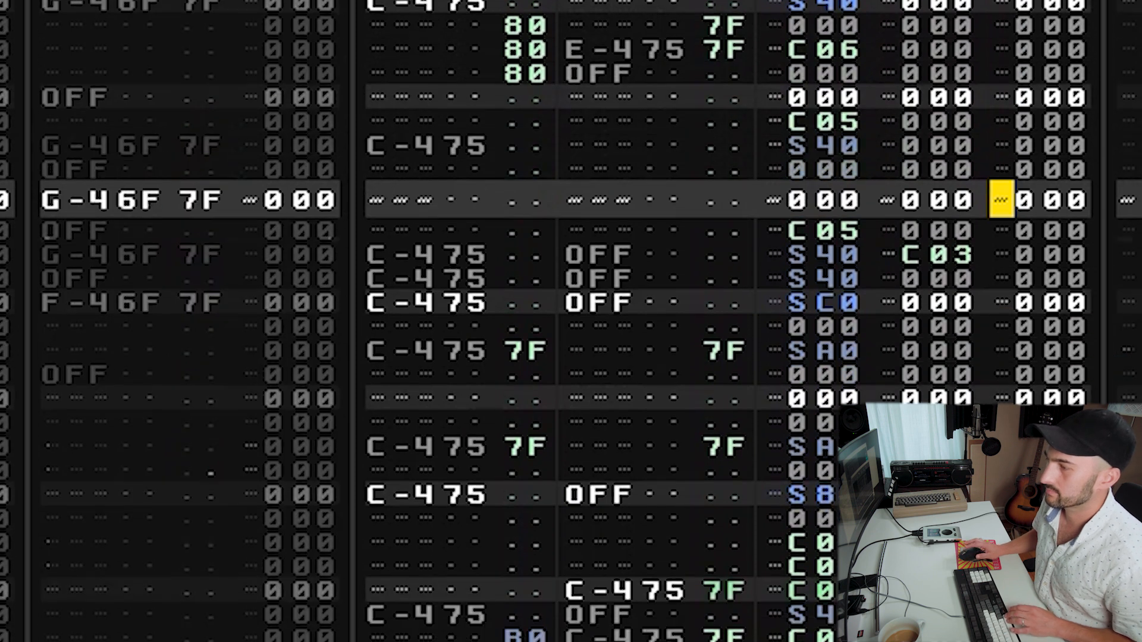
key(Up)
key(Up)
key(Left)
key(Left)
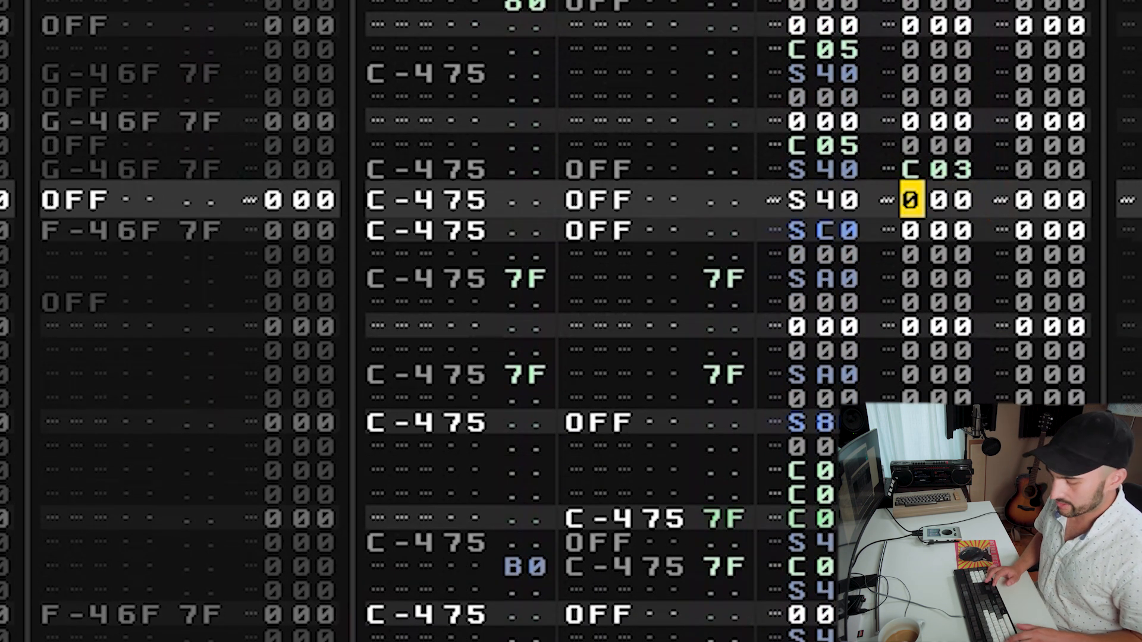
text(r)
key(Up)
key(Right)
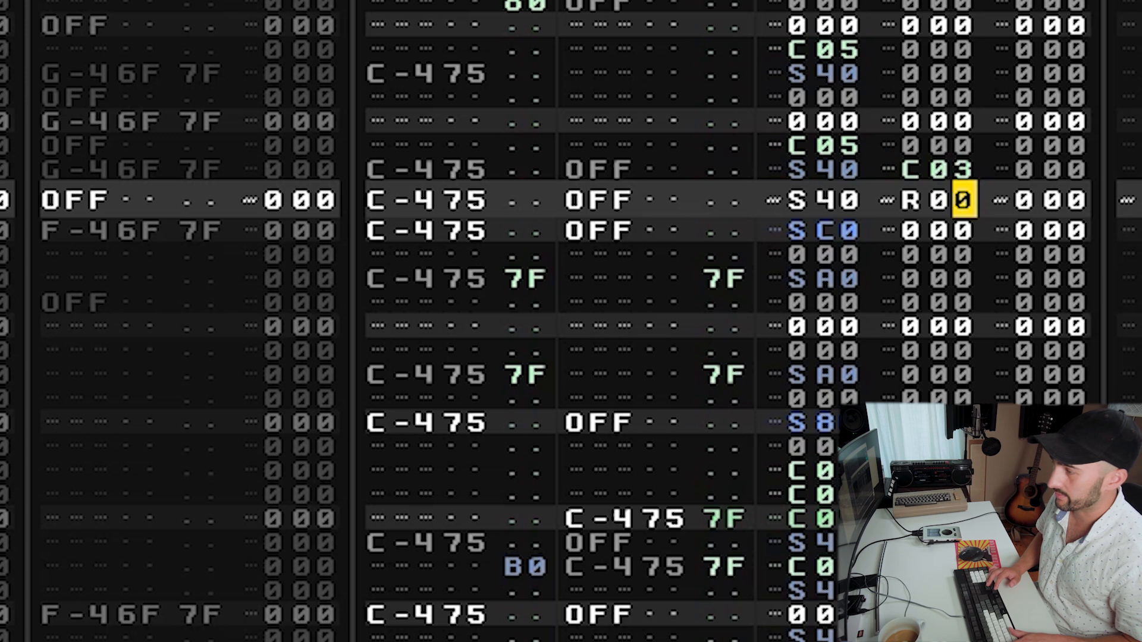
text(1e)
key(Up)
text(r)
key(Up)
key(Right)
key(Right)
key(space)
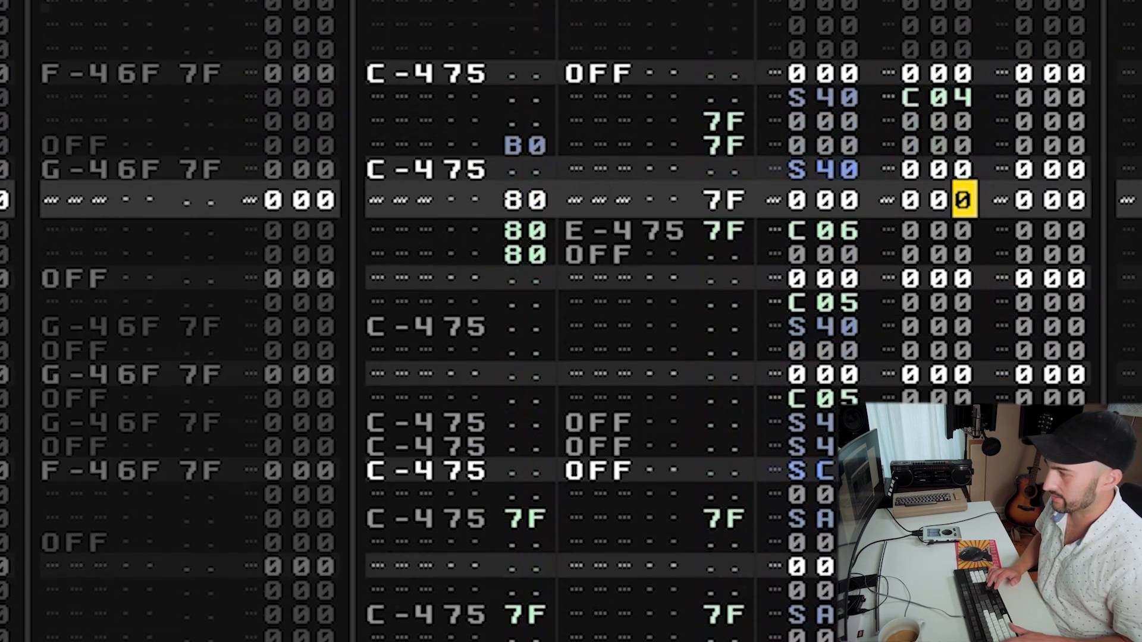
Set the retrigger to R03 on the S40 hit, clear it from the SC0 row below, and audition.
key(Up)
key(Up)
key(Up)
key(Up)
key(Up)
key(Up)
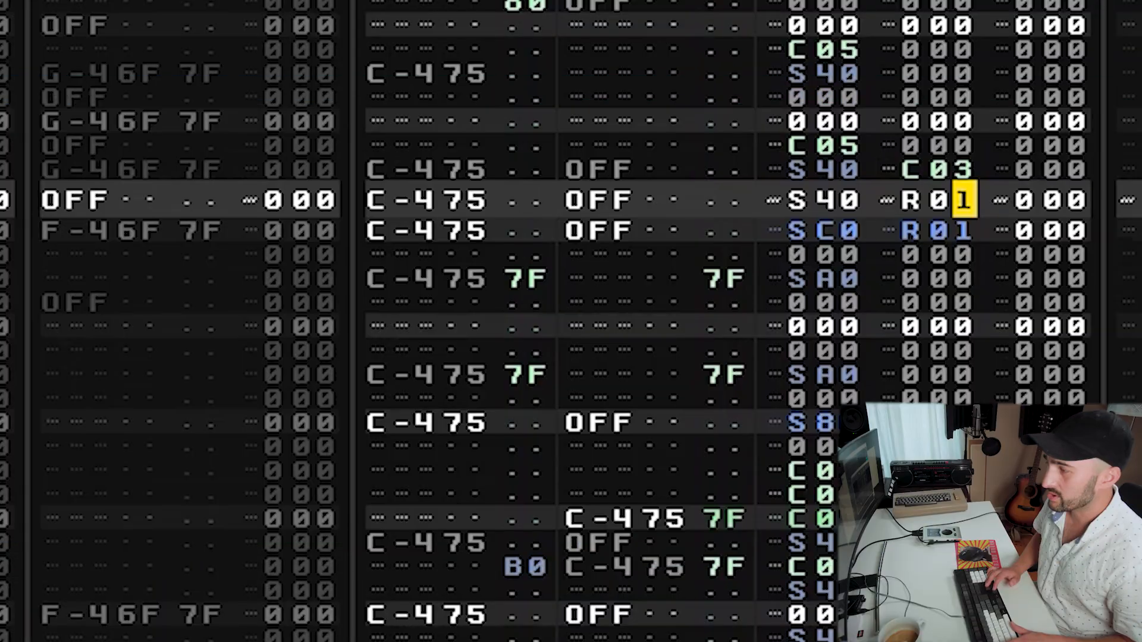
text(3)
key(Down)
text(3)
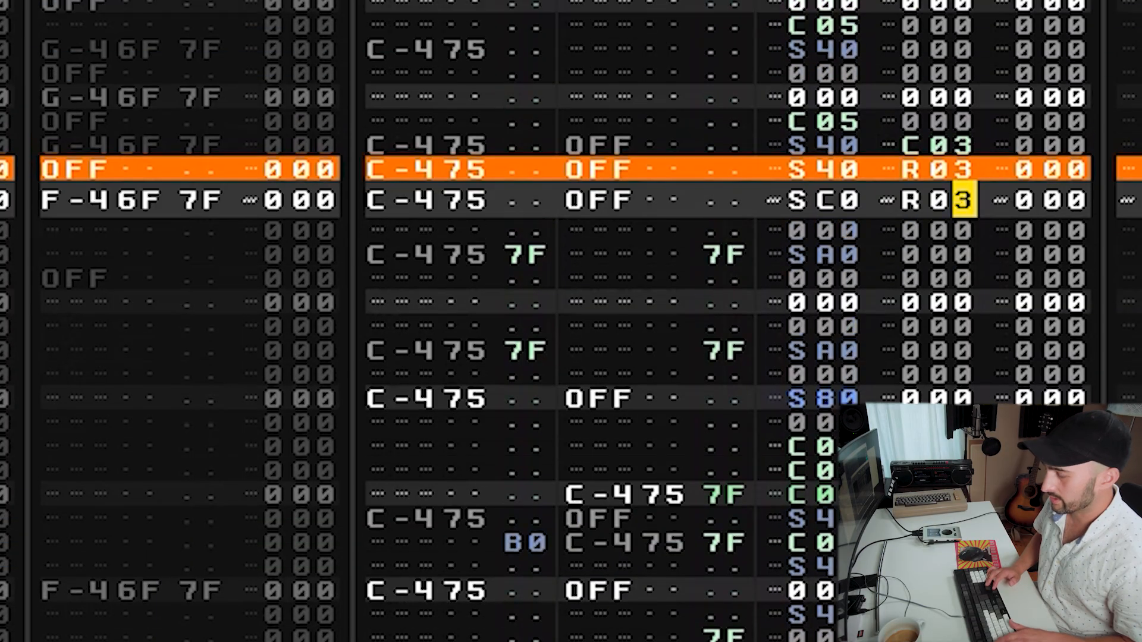
key(Delete)
key(space)
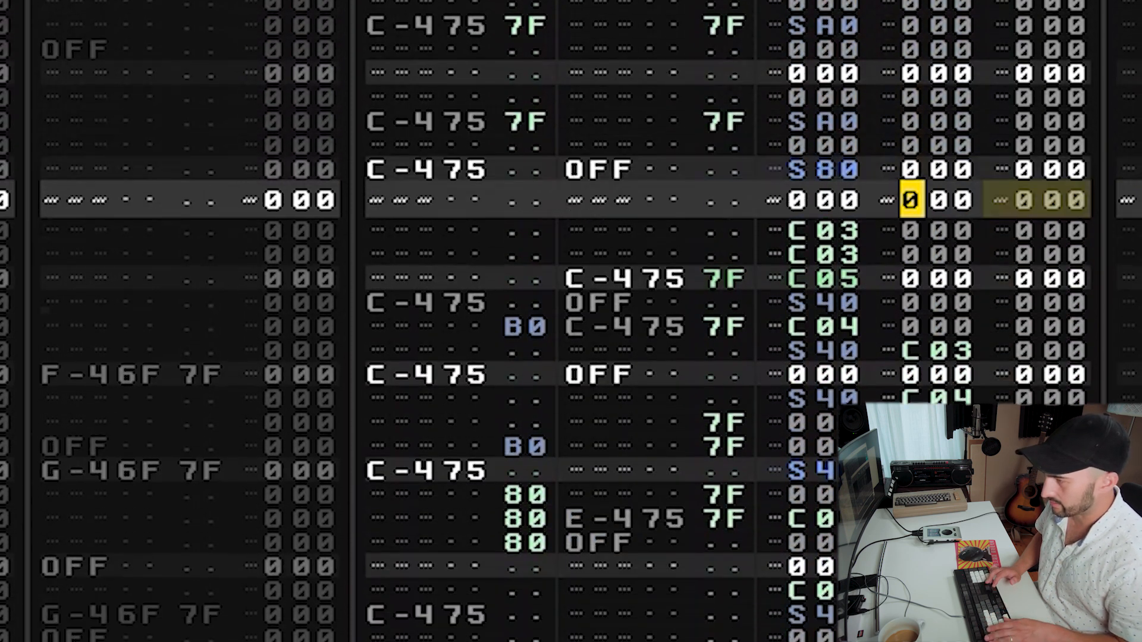
Add a C05 volume cut in the third effect column of the R03 hit and audition.
key(Right)
key(Right)
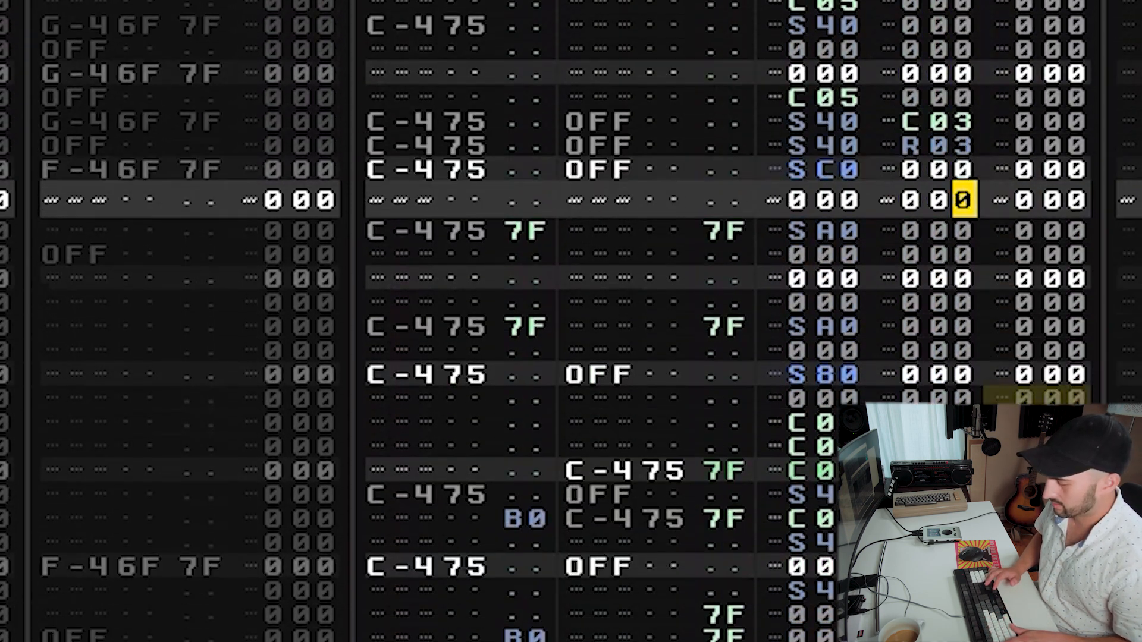
key(Right)
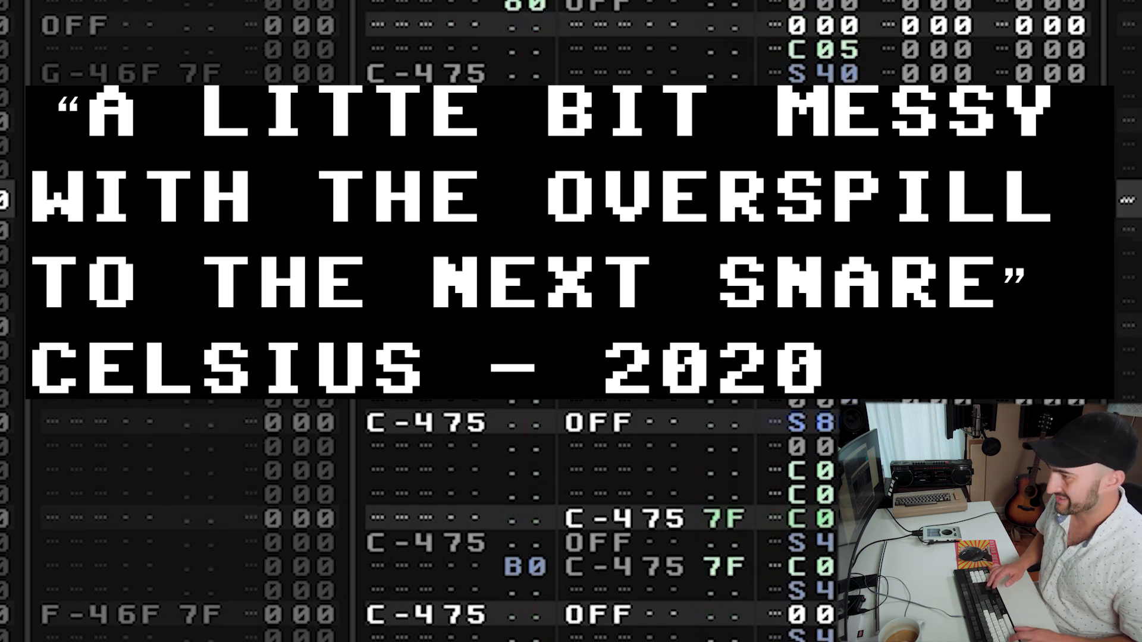
text(c)
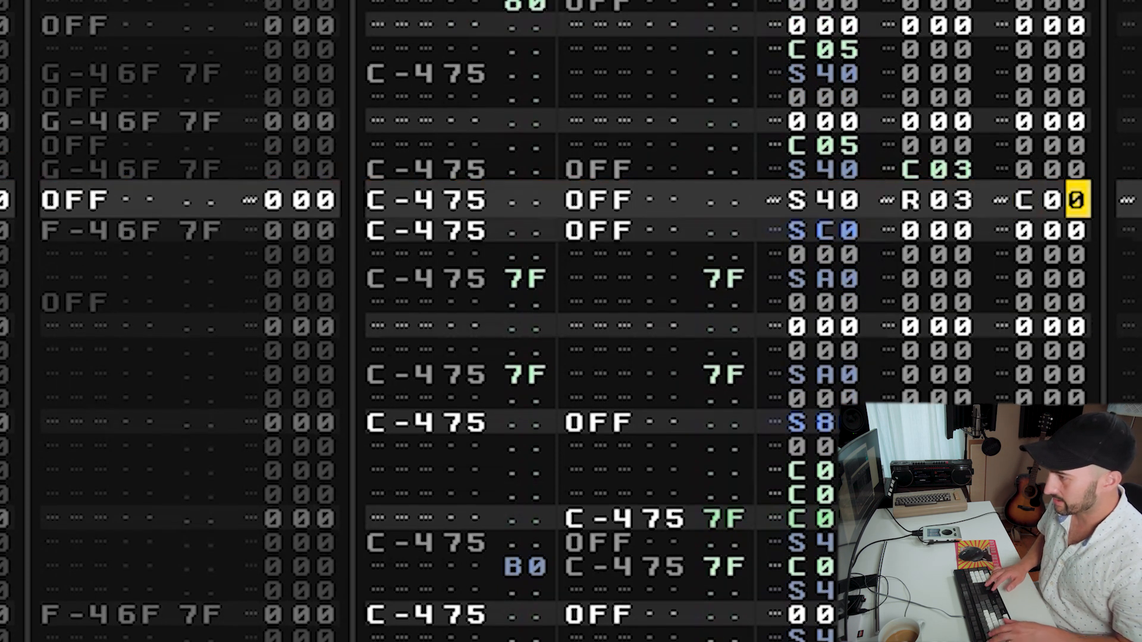
text(5)
key(space)
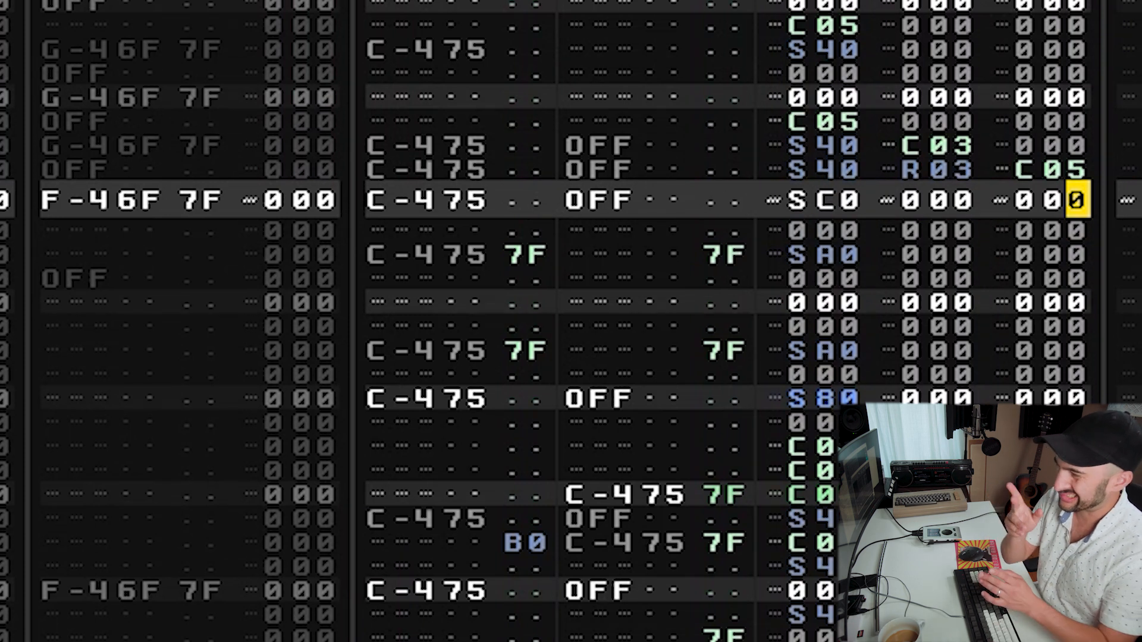
Change that volume cut to C06 and audition the pattern.
key(Up)
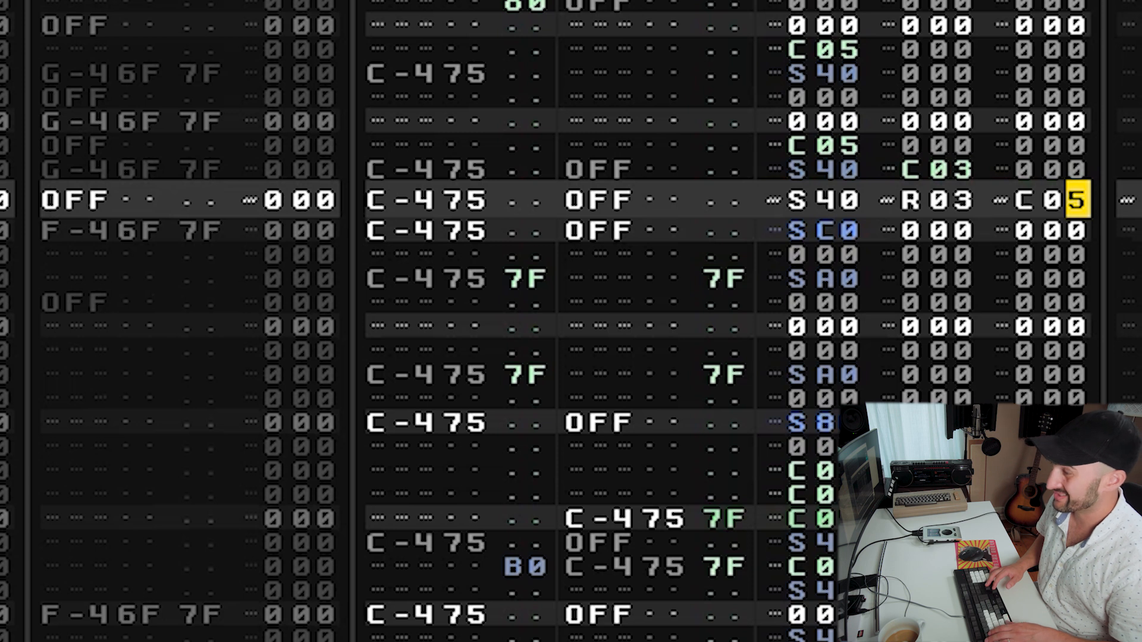
text(6)
key(space)
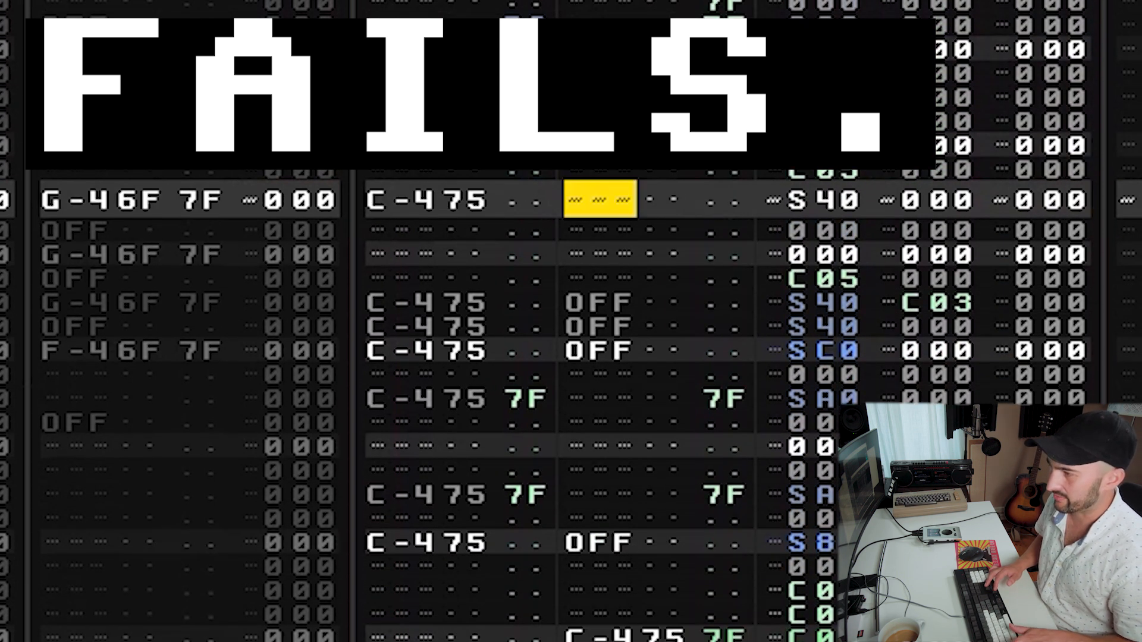
Copy a block of the breaks track's note and effect columns and paste it at the cursor row.
click(402, 199)
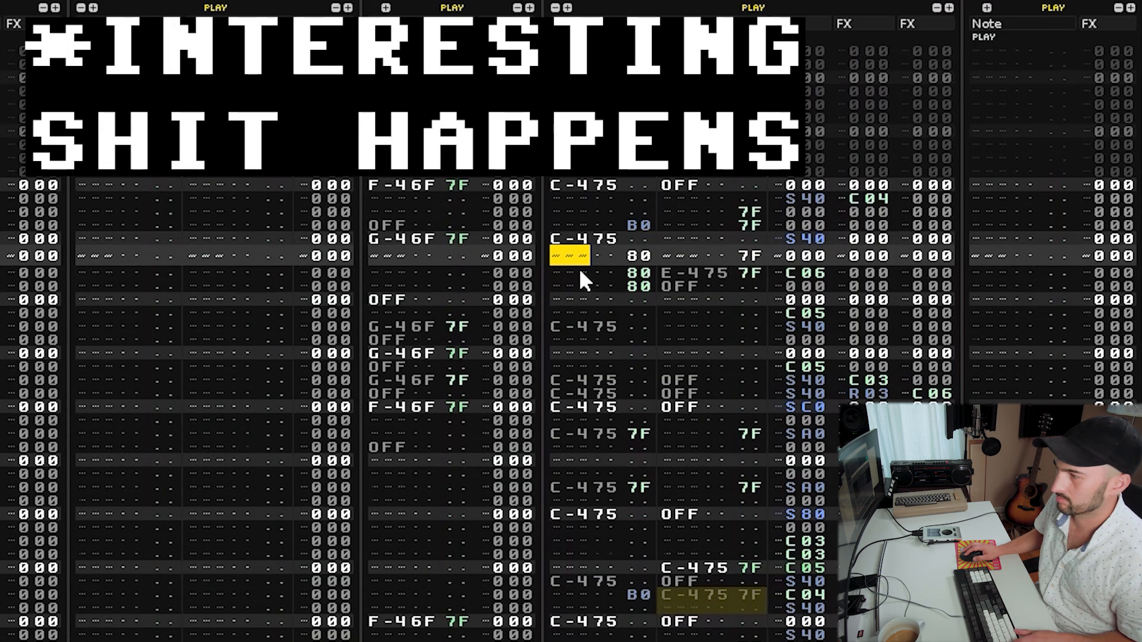
drag(583, 248, 892, 464)
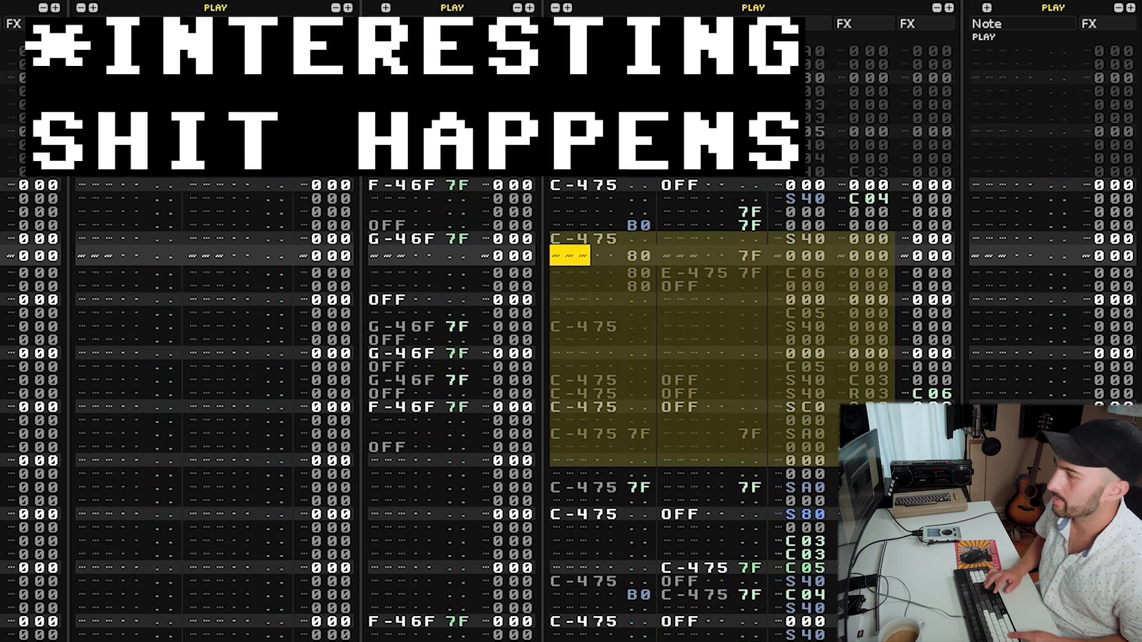
key(ctrl+c)
key(ctrl+v)
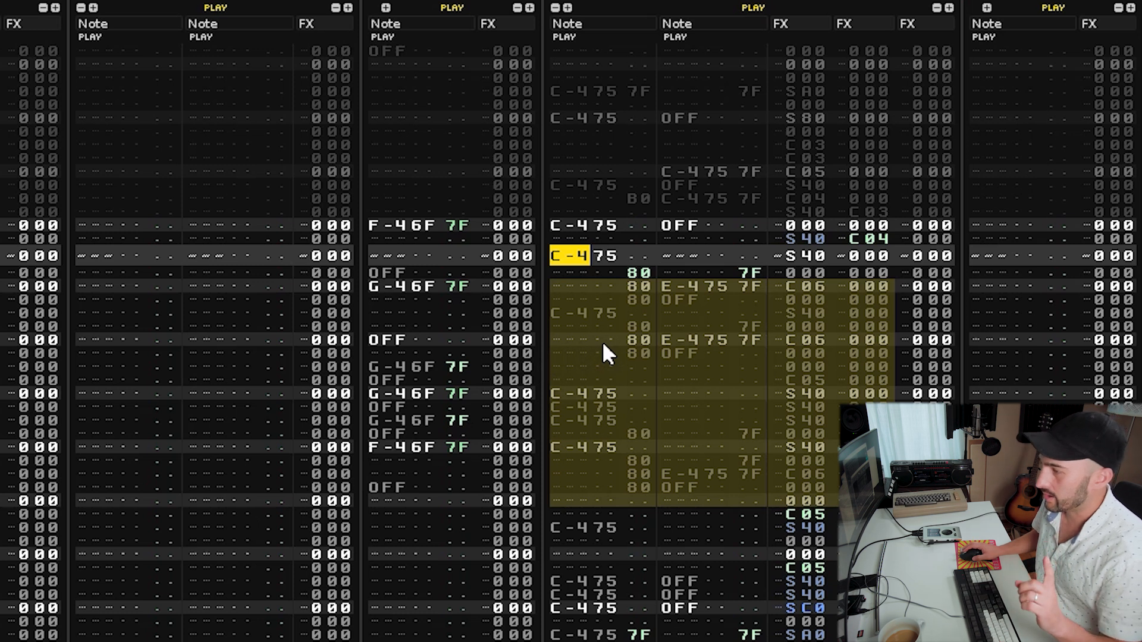
Paste the copied block at a few rows above and below in the breaks track and audition.
click(608, 339)
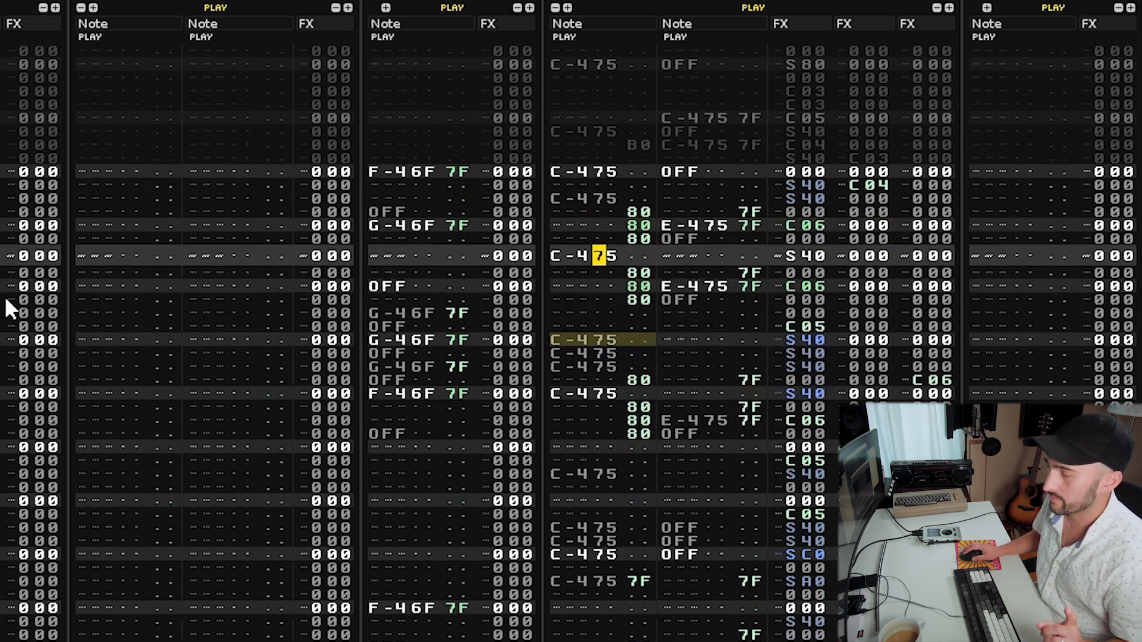
drag(580, 251, 922, 595)
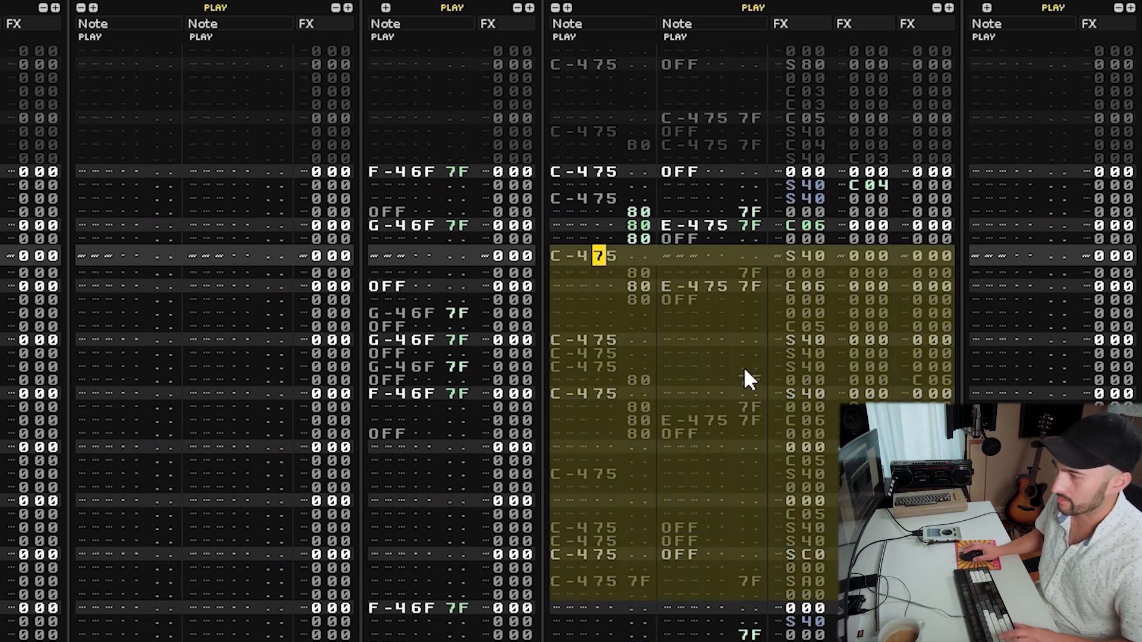
key(Left)
key(Left)
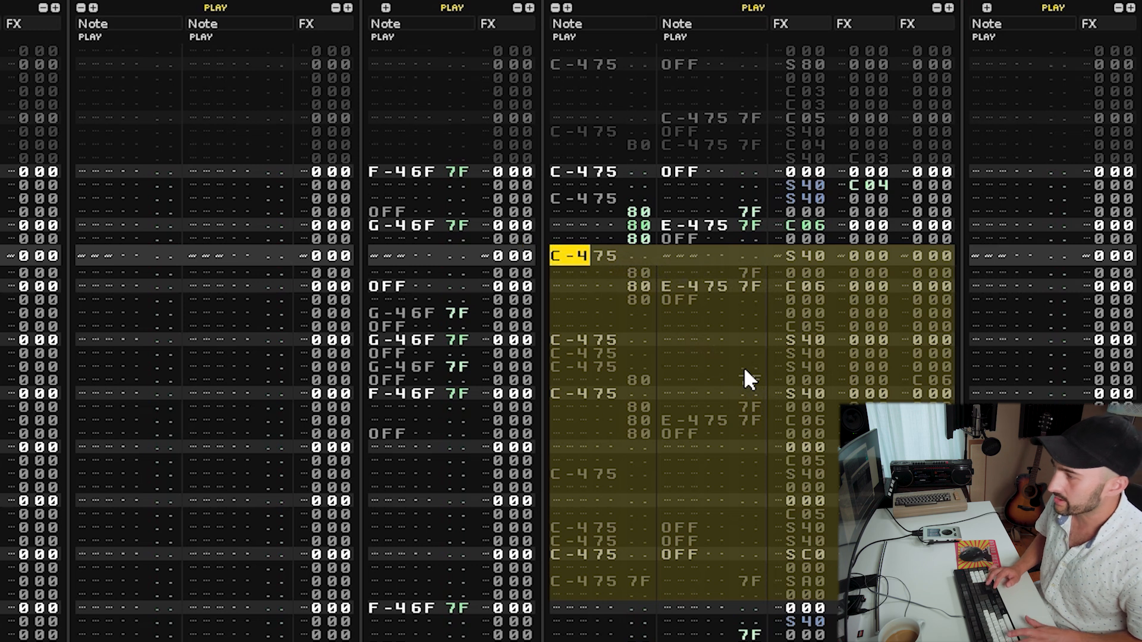
key(Up)
key(Up)
key(Up)
key(Up)
key(ctrl+v)
key(Down)
key(Down)
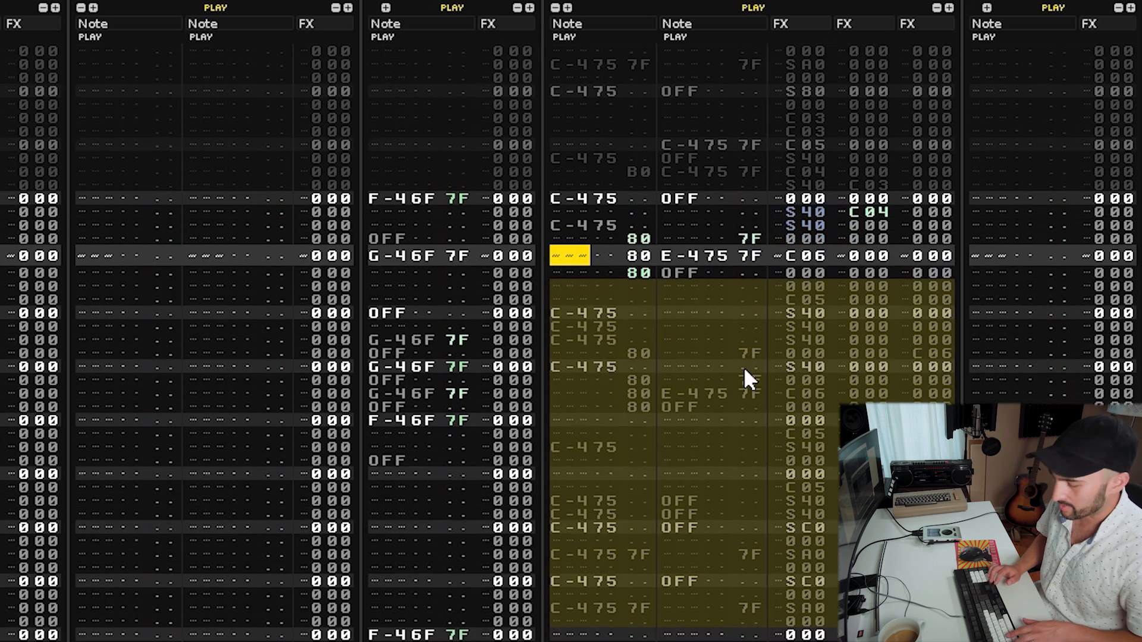
key(ctrl+v)
key(Up)
key(Up)
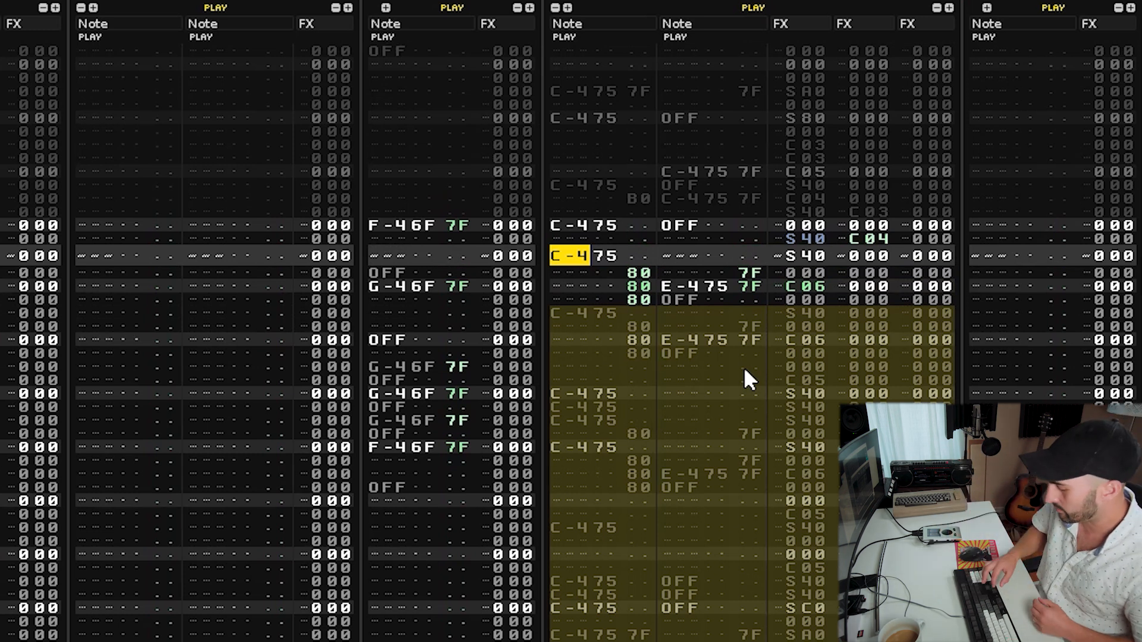
key(space)
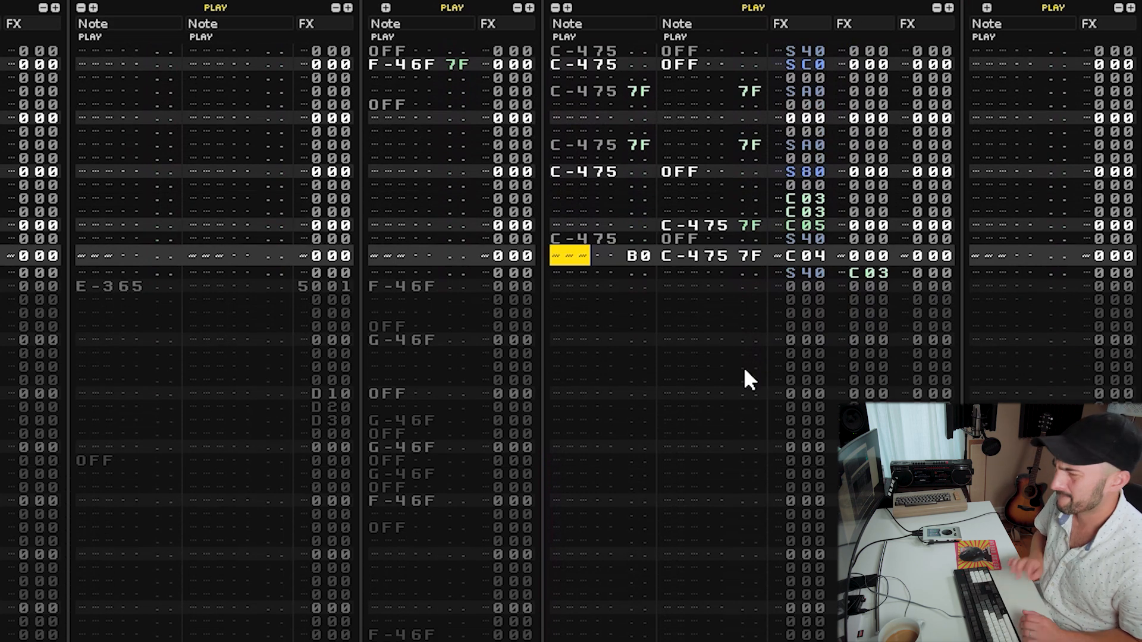
Paste the copied block again further down the breaks track and audition.
key(ctrl+v)
key(Right)
key(Down)
key(Down)
key(Down)
key(Down)
key(Down)
key(Down)
key(Down)
key(Down)
key(Down)
key(Down)
key(Down)
key(Down)
key(Down)
key(Down)
key(Down)
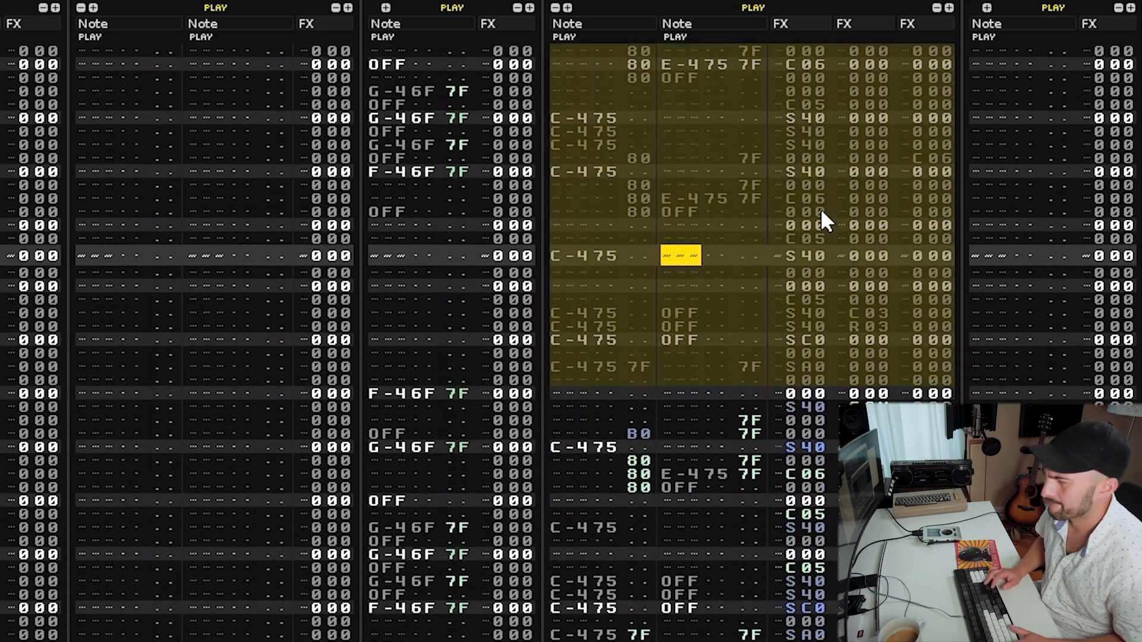
key(Left)
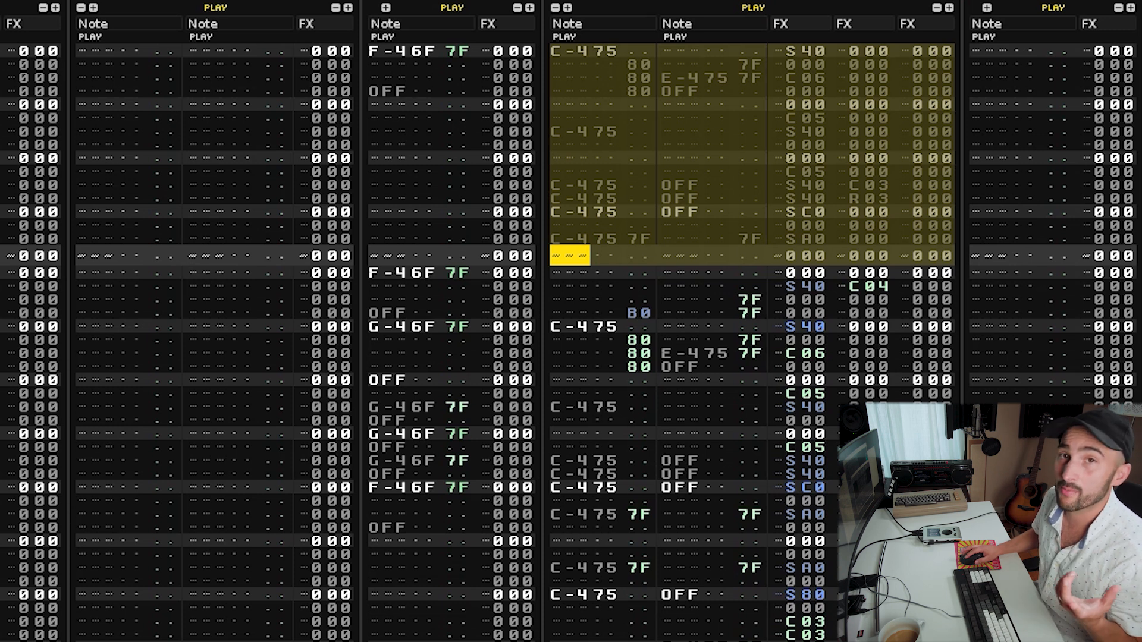
click(693, 327)
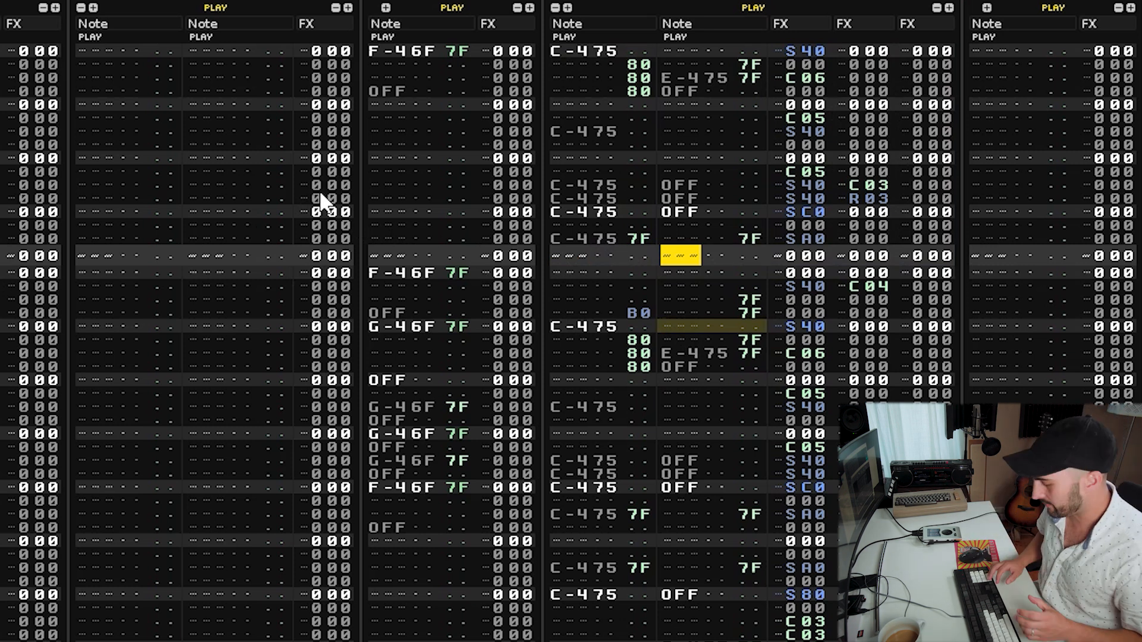
key(Left)
key(Left)
key(space)
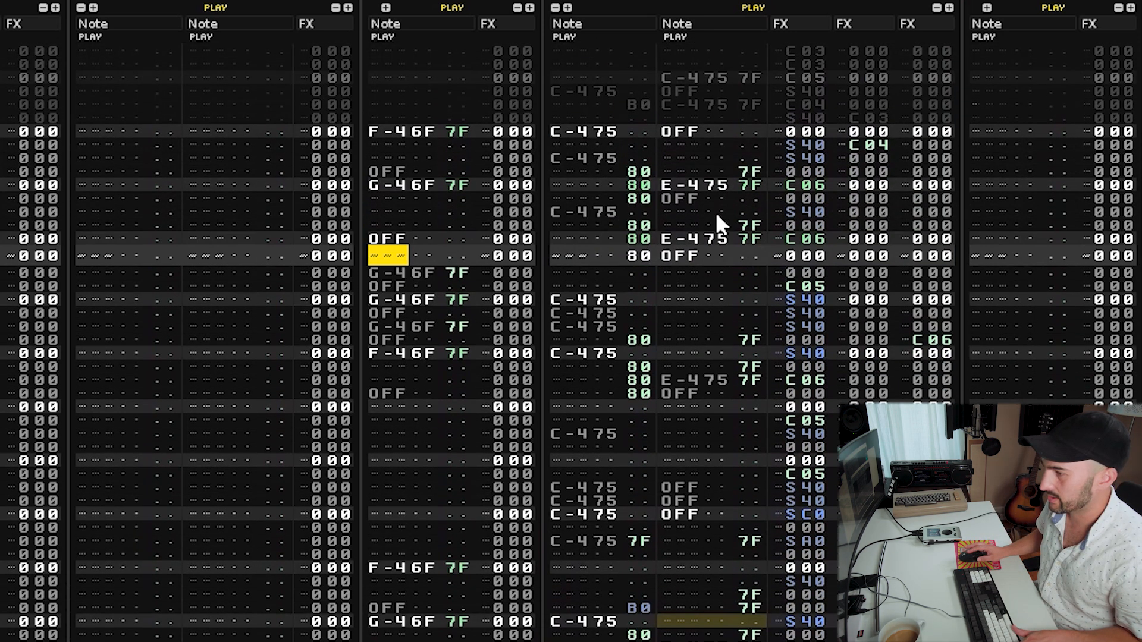
Enter a B0 reverse command on the C-4 hit in the breaks track and audition.
key(Tab)
scroll(717, 218, up, 4)
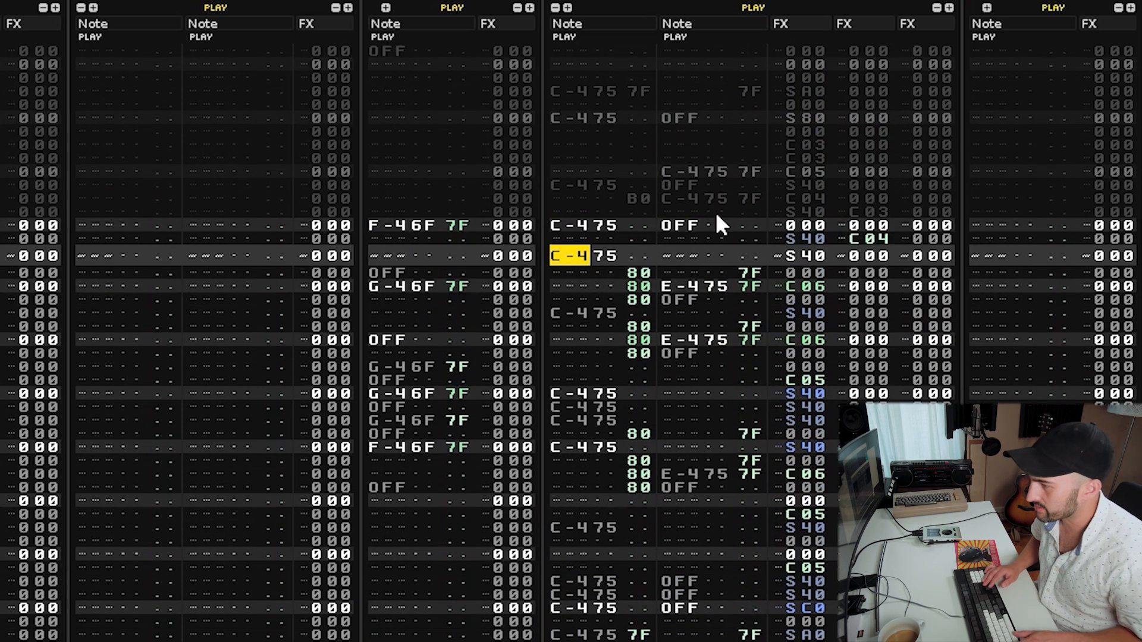
key(Right)
key(Right)
key(Right)
text(b)
key(Up)
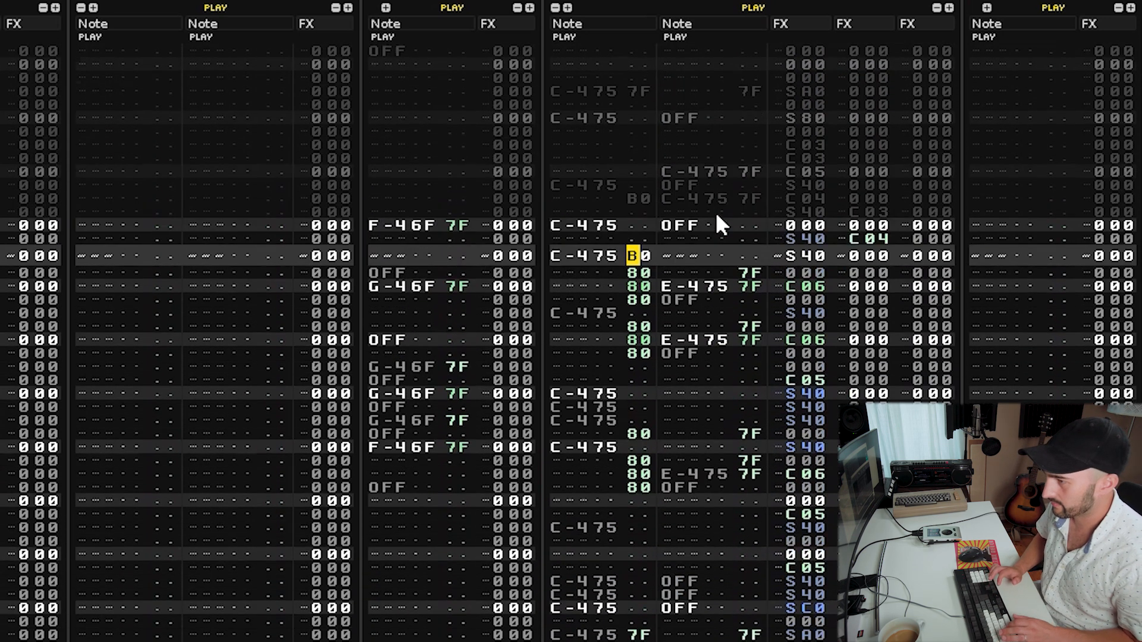
key(Down)
key(Down)
key(Down)
key(Down)
key(Down)
key(Down)
key(Down)
key(Down)
key(Down)
key(Down)
key(Down)
key(Up)
key(Up)
key(Up)
key(Up)
key(Up)
key(Up)
key(Up)
key(Up)
key(Up)
key(Up)
key(Up)
key(space)
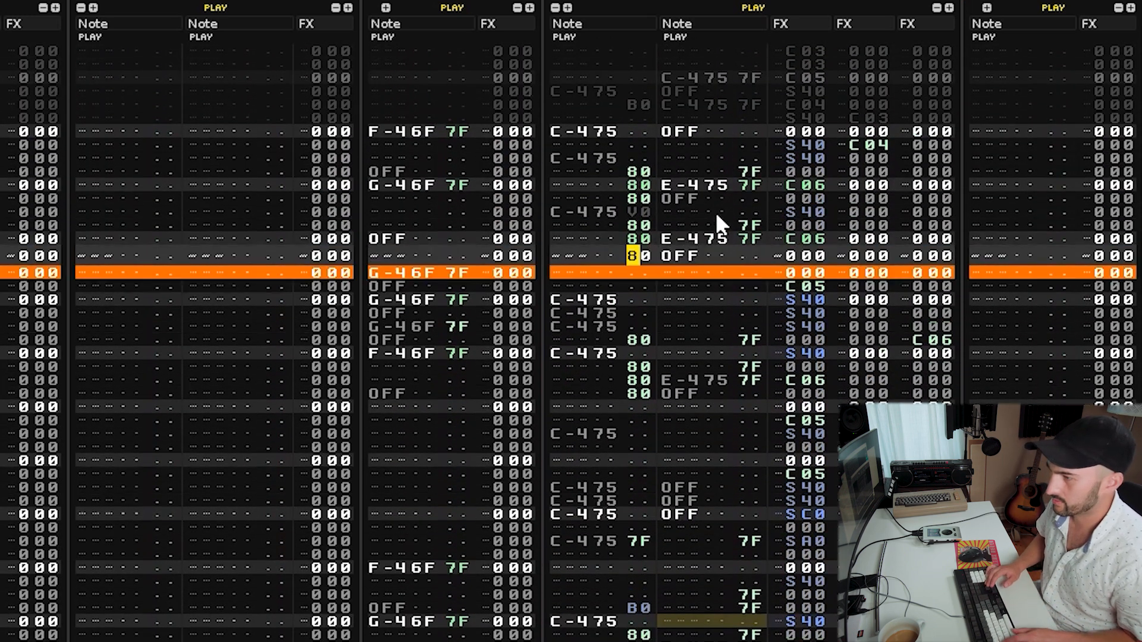
key(space)
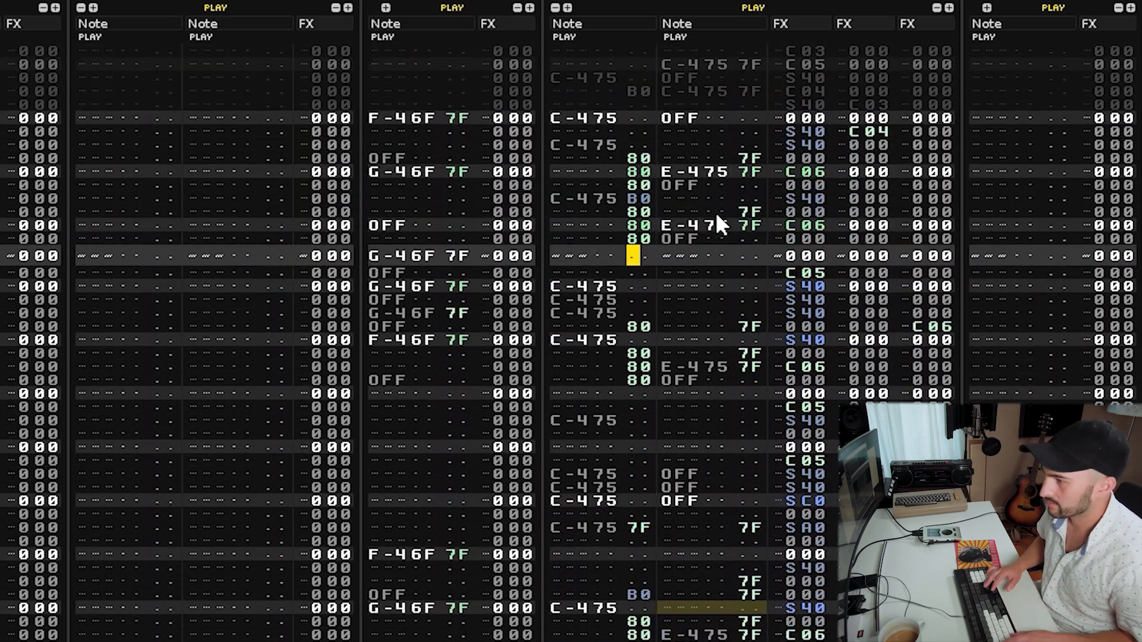
Undo the last three edits in the breaks track.
key(ctrl+z)
key(ctrl+z)
key(ctrl+z)
key(ctrl+z)
key(ctrl+z)
key(ctrl+z)
key(ctrl+z)
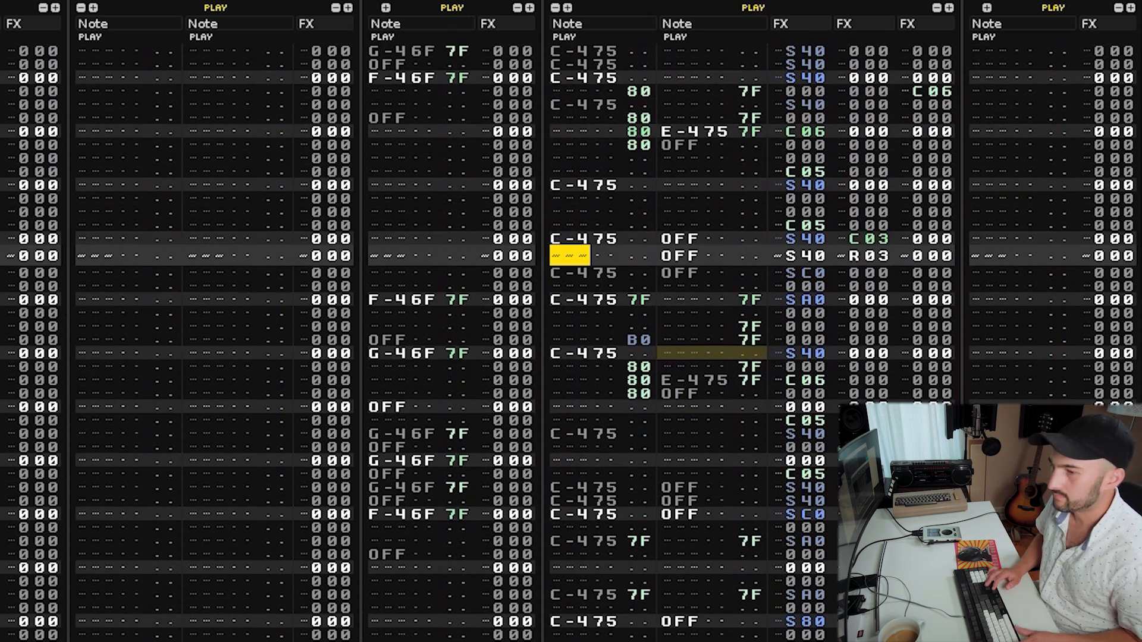
Enter D30, DA0 and C03 commands in the breaks track's third effect column and audition.
key(Right)
key(Right)
key(Right)
key(Right)
key(Right)
key(Right)
key(Right)
key(Right)
key(Right)
key(Right)
key(Right)
key(Right)
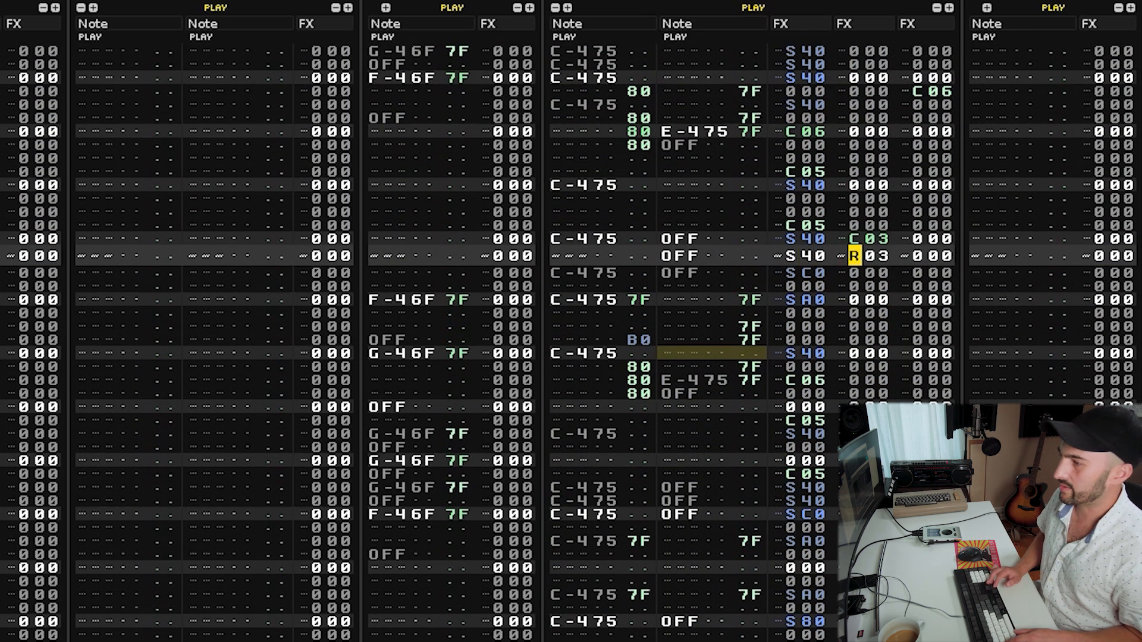
key(Right)
text(ddd)
key(Up)
key(Up)
key(Up)
key(Right)
text(3)
key(Up)
text(3a)
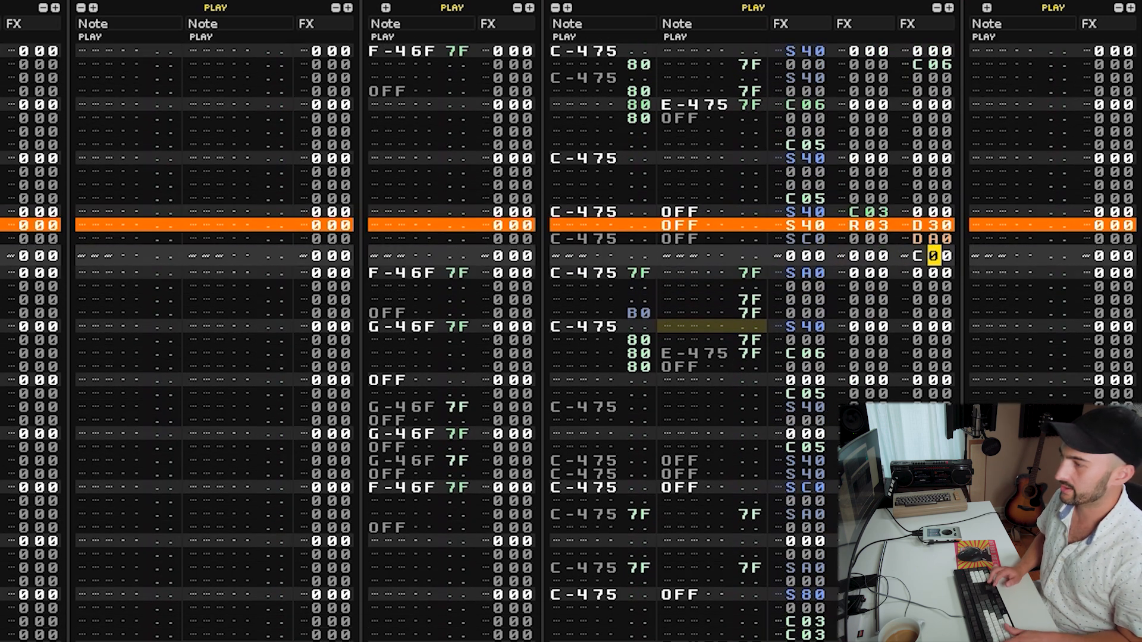
key(Right)
text(3)
key(space)
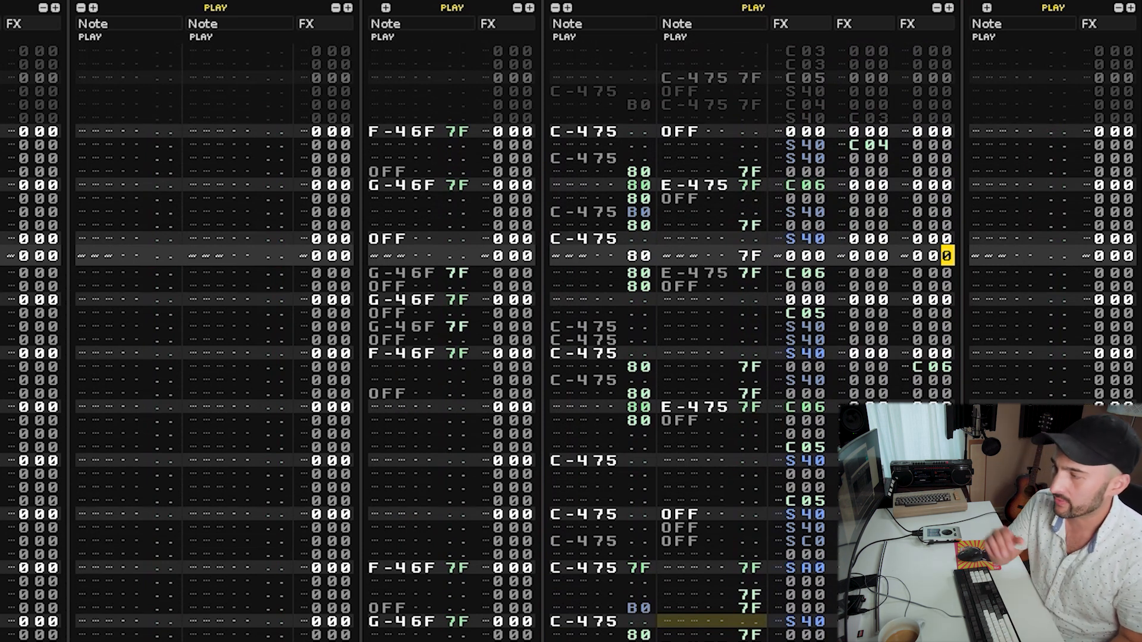
Audition different sections of the pattern from several start positions.
key(F10)
key(F9)
key(F10)
key(F12)
key(F11)
key(F9)
key(shift+Tab)
key(shift+Tab)
key(shift+Tab)
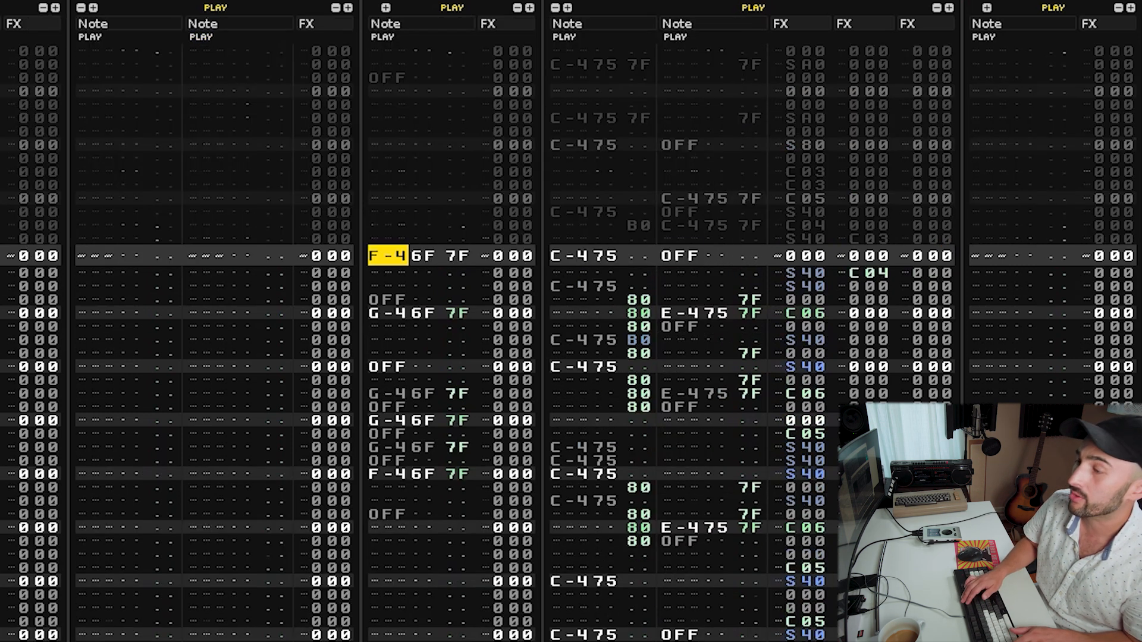
key(Tab)
key(F11)
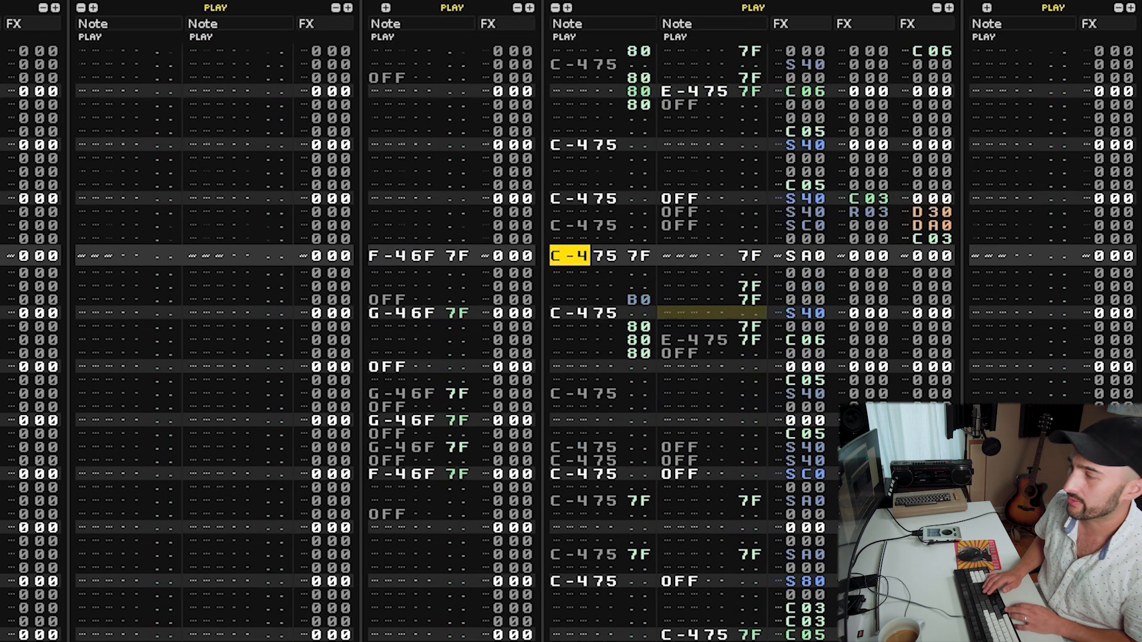
key(space)
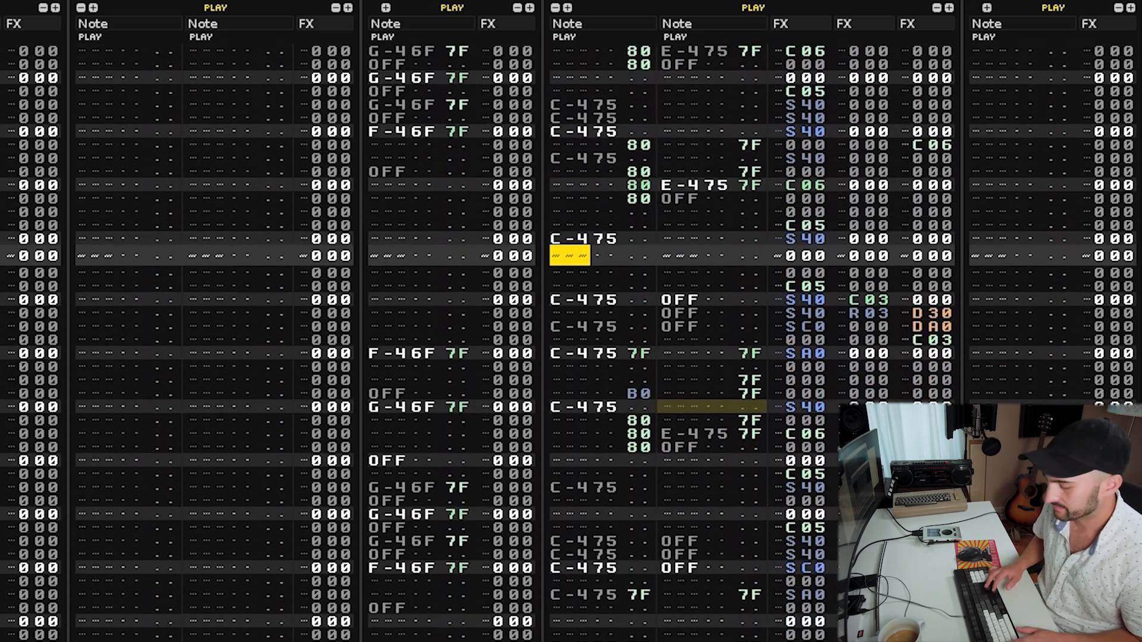
key(space)
Change the C03 command in the breaks track's third effect column to C02.
key(Right)
key(Right)
key(Right)
key(Right)
key(Right)
key(Right)
key(Right)
key(Right)
key(Right)
key(Right)
key(Right)
key(Right)
key(Right)
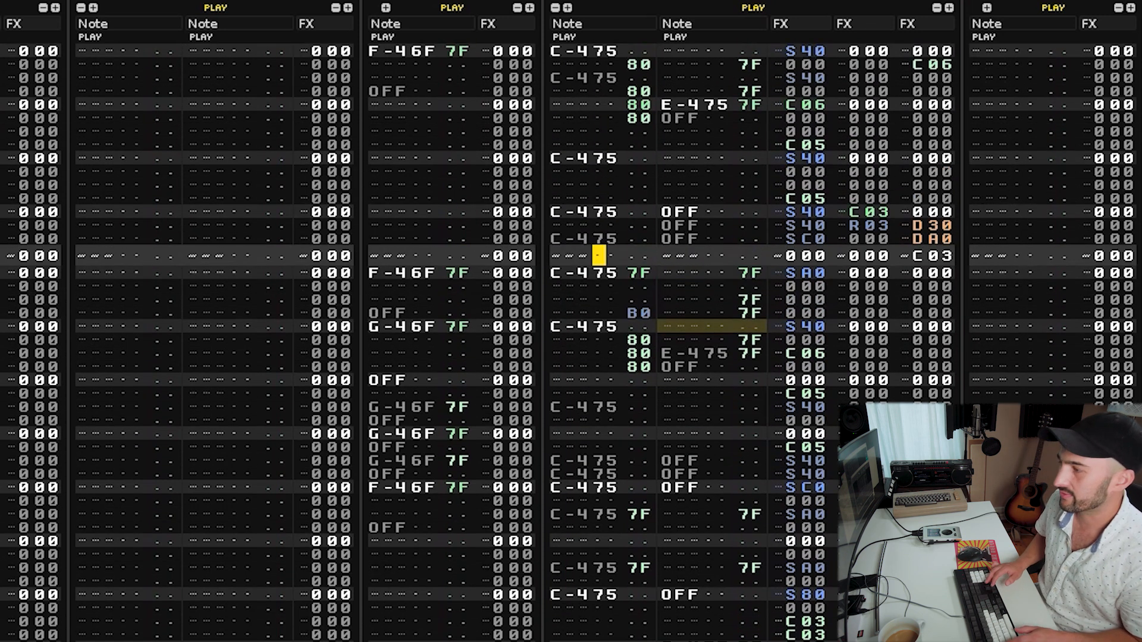
key(Right)
key(Right)
key(Right)
key(Right)
key(Right)
key(Right)
key(Right)
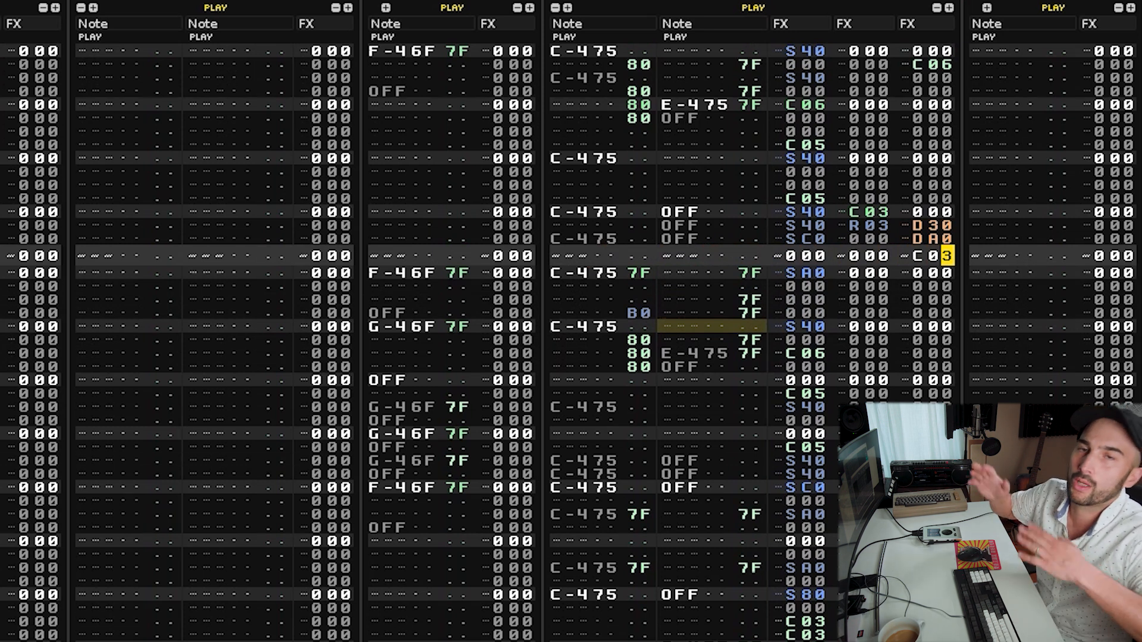
text(2)
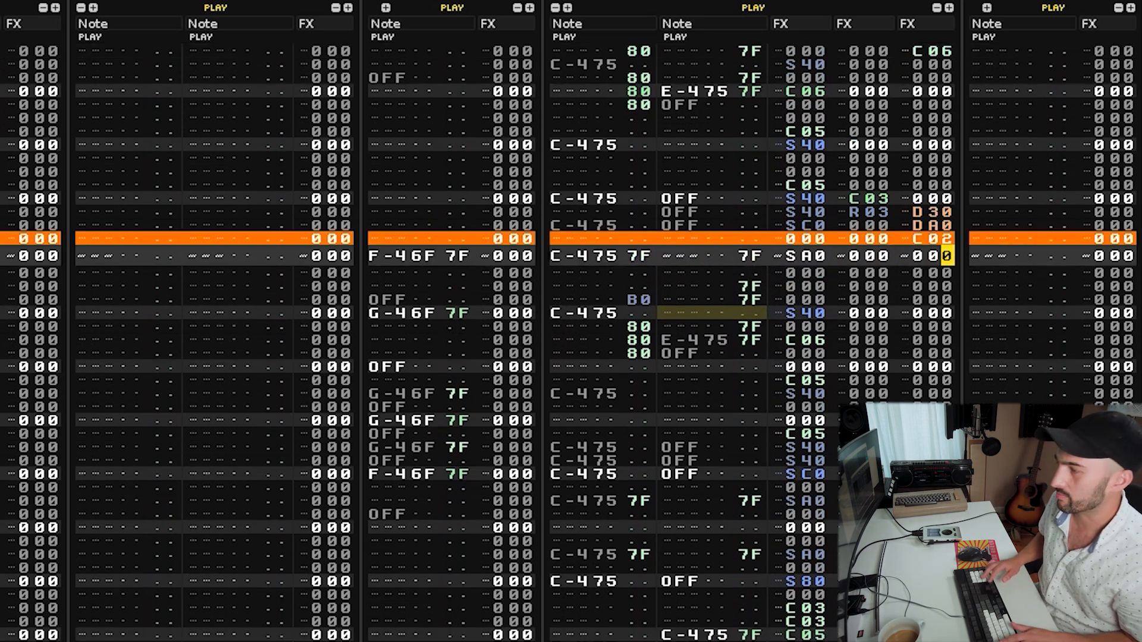
key(shift+Tab)
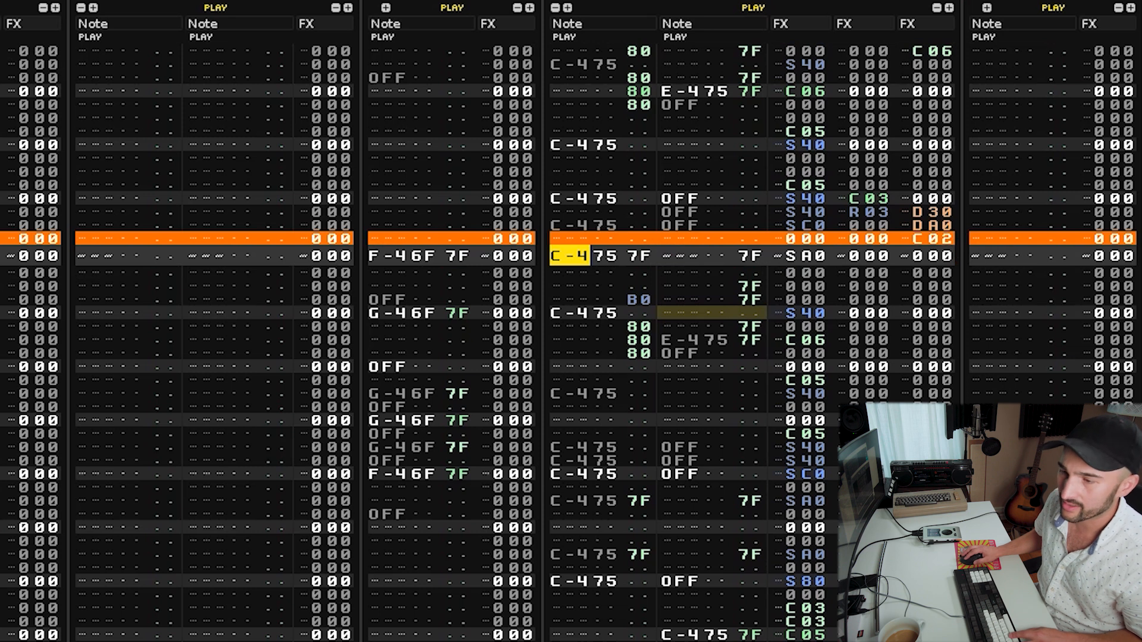
Paste the copied block at several rows further down the breaks track.
key(Page_Down)
key(Page_Down)
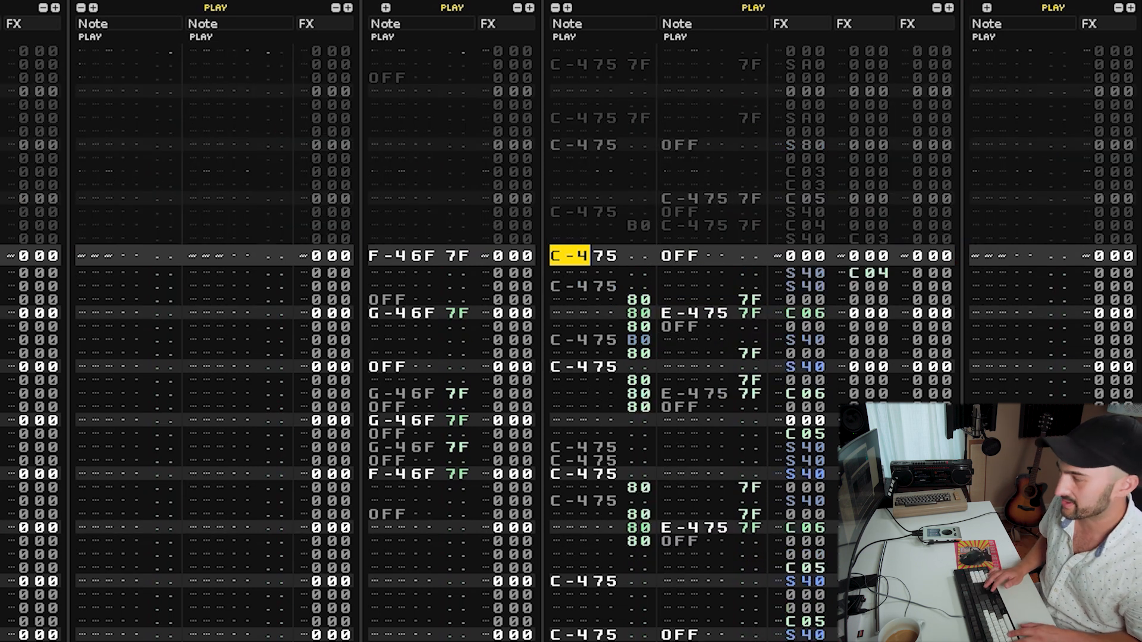
key(ctrl+v)
key(Down)
key(ctrl+v)
key(Down)
key(Down)
key(ctrl+v)
key(Down)
key(ctrl+v)
key(Down)
key(Down)
key(ctrl+v)
key(Down)
key(Down)
key(Down)
key(Down)
key(Down)
key(Down)
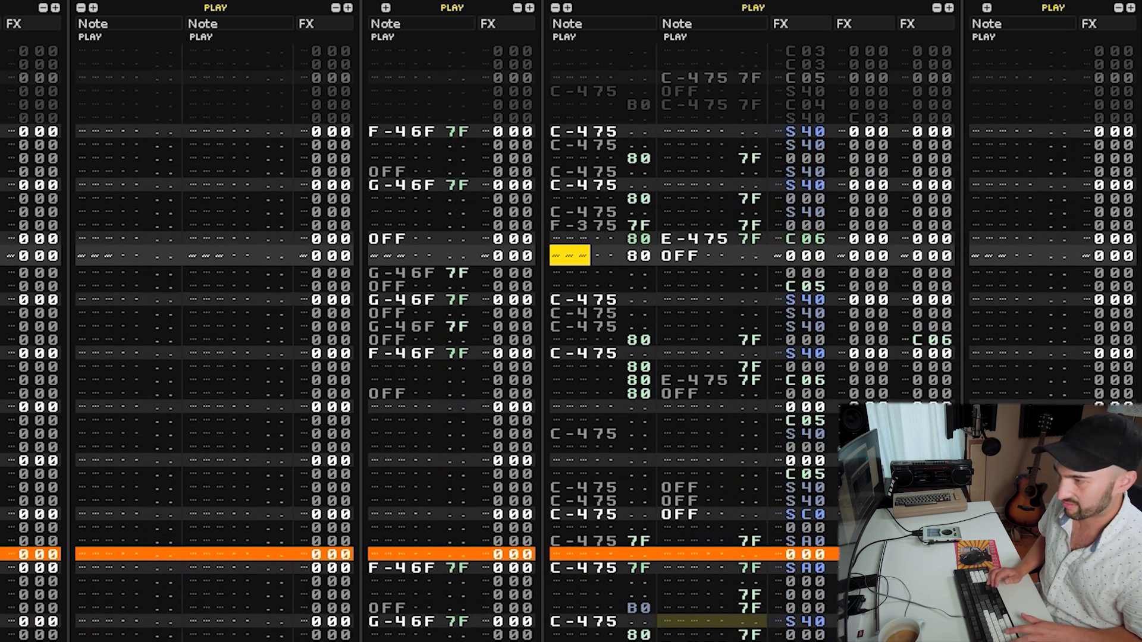
key(ctrl+v)
key(ctrl+Down)
key(ctrl+v)
key(ctrl+Up)
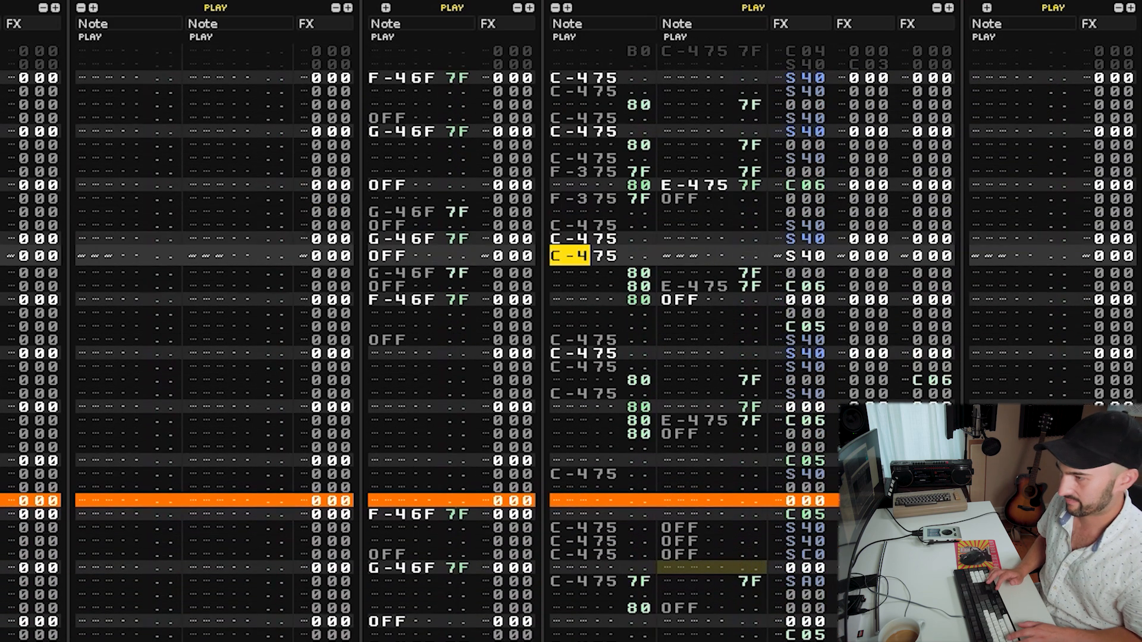
Paste the copied block at more rows in the breaks track and audition the result.
key(Up)
key(Up)
key(Up)
key(Up)
key(Up)
key(Up)
key(Up)
key(Up)
key(Down)
key(Down)
key(Down)
key(Down)
key(Down)
key(Down)
key(ctrl+v)
key(Down)
key(Down)
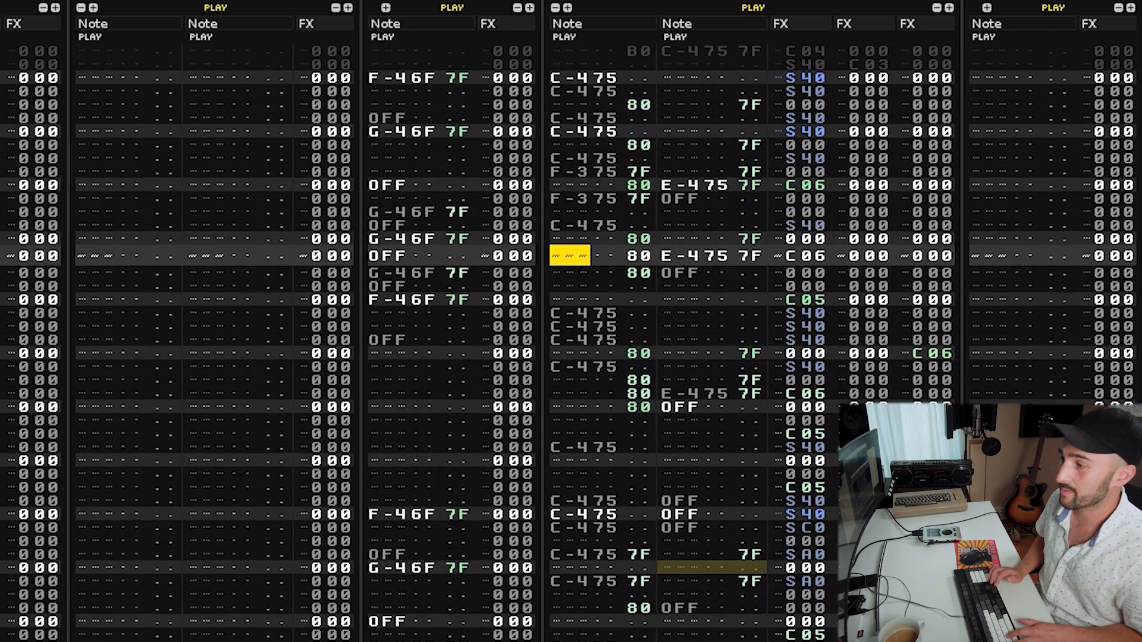
key(ctrl+v)
key(Down)
key(ctrl+v)
key(Down)
key(ctrl+v)
key(Down)
key(ctrl+v)
key(Down)
key(Down)
key(ctrl+v)
key(Down)
key(Down)
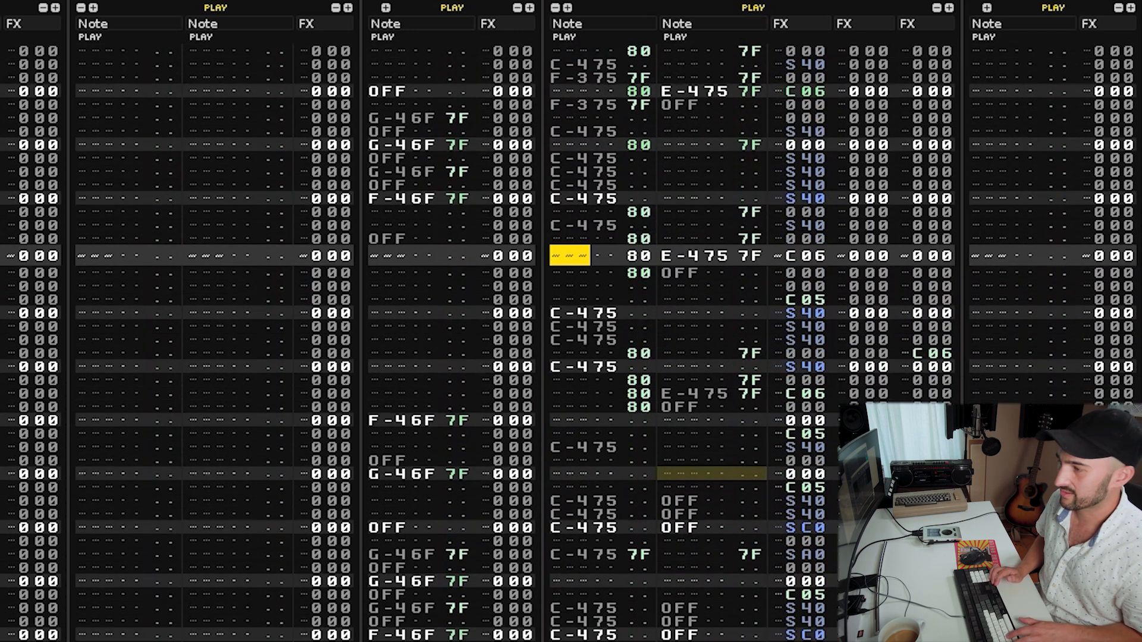
key(Down)
key(ctrl+v)
key(Down)
key(ctrl+v)
key(Down)
key(ctrl+v)
key(Down)
key(ctrl+v)
key(Down)
key(ctrl+v)
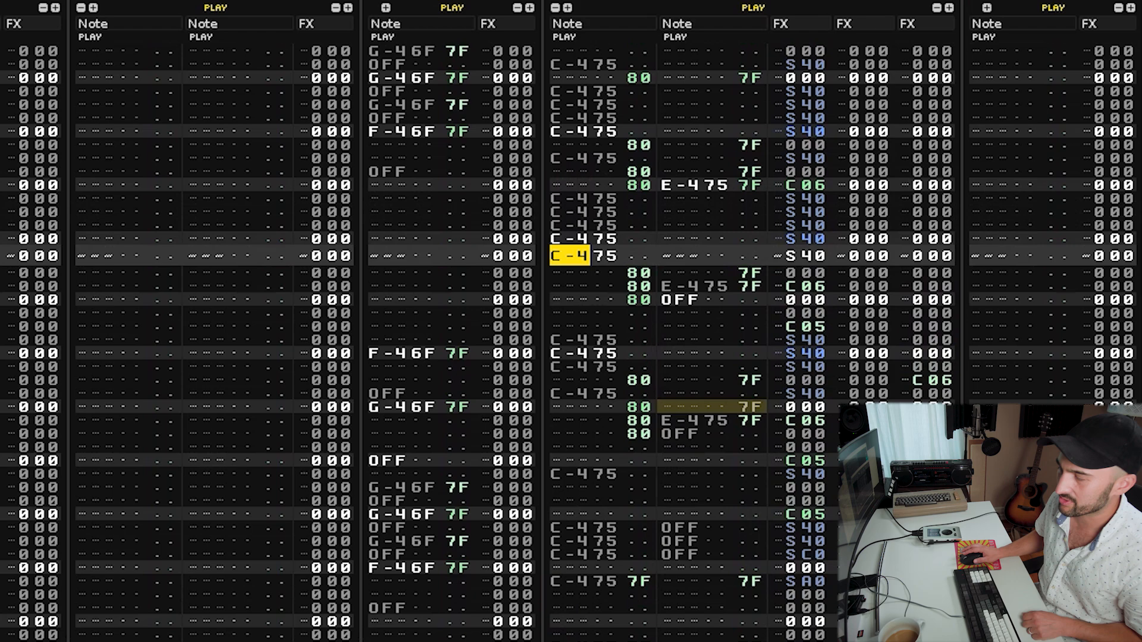
key(space)
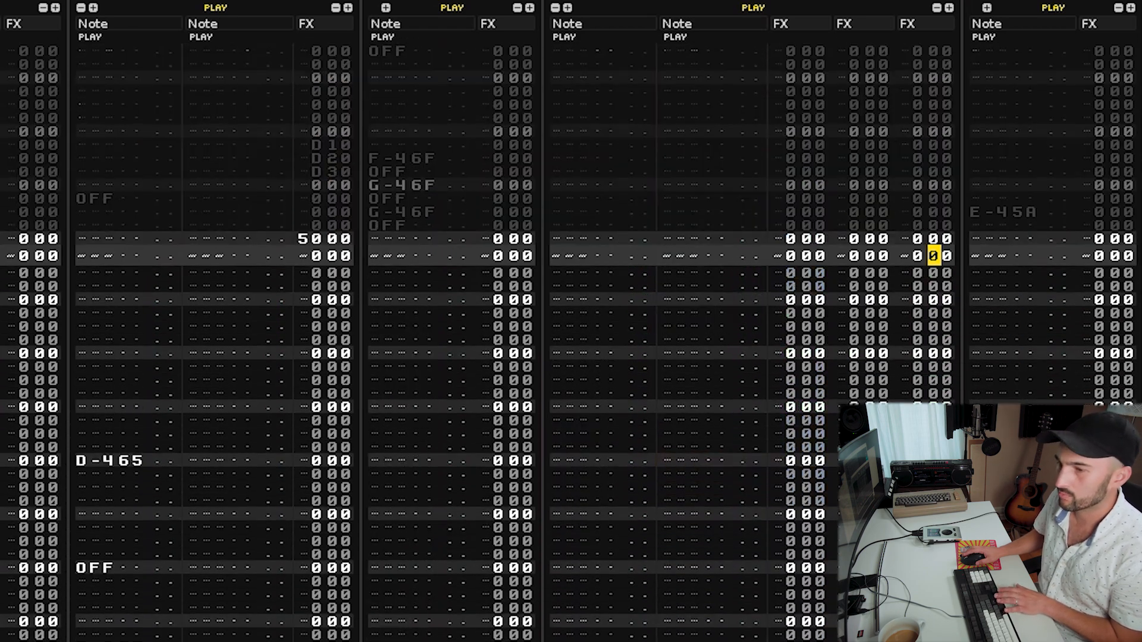
Examine the notes and effect commands in another drum track of the pattern.
scroll(711, 500, left, 6)
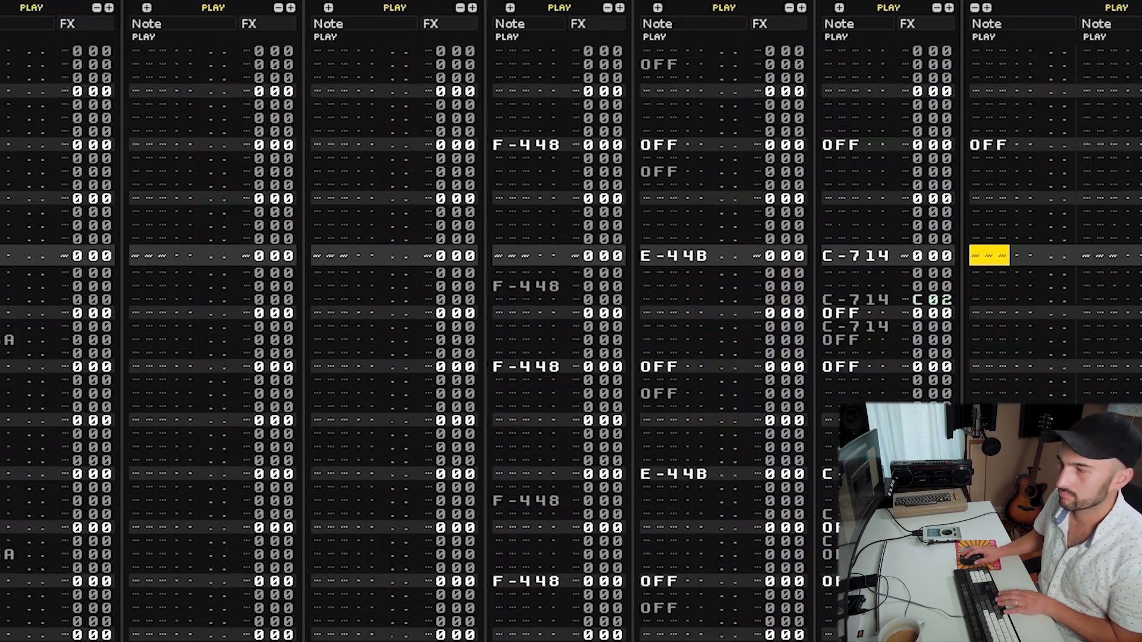
scroll(711, 500, right, 1)
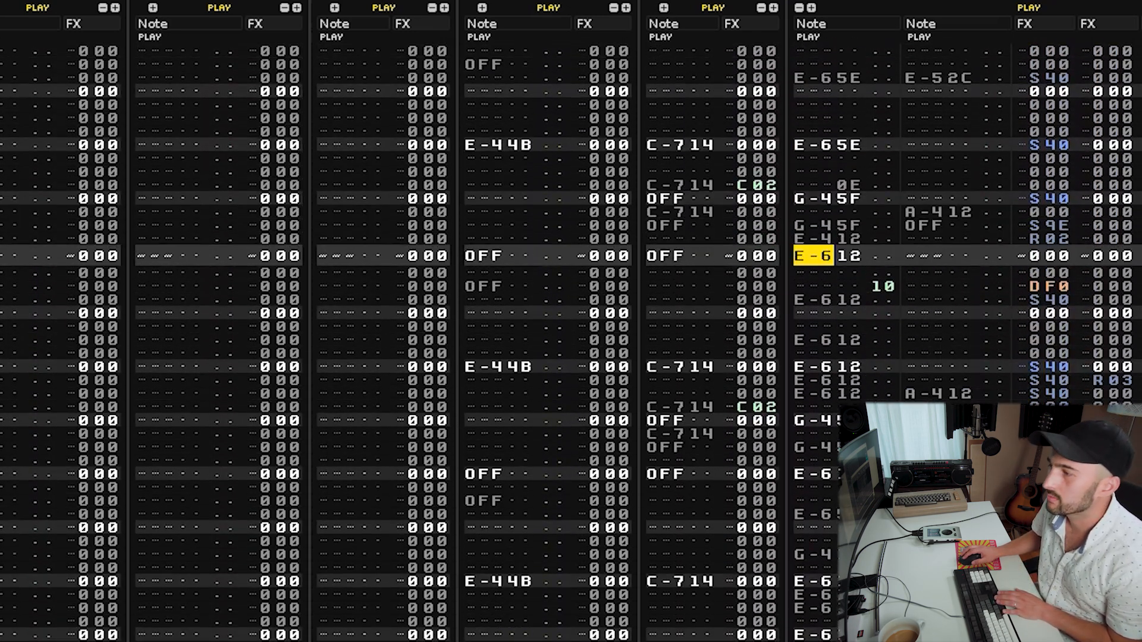
key(Tab)
key(shift+Tab)
key(shift+Tab)
key(Tab)
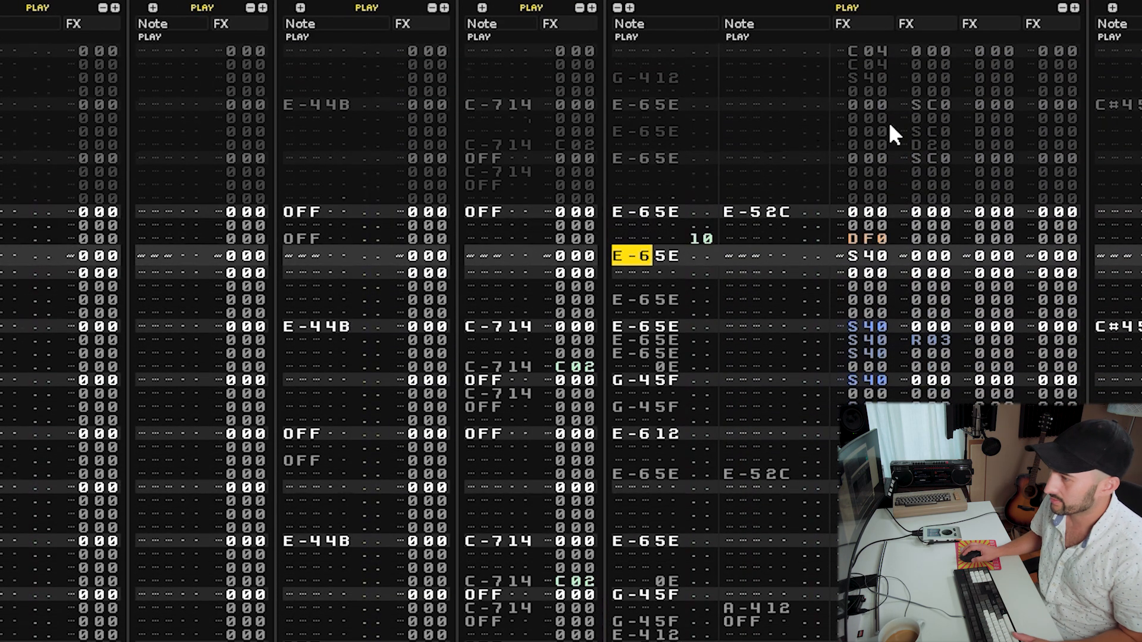
click(773, 255)
click(868, 239)
key(Tab)
click(932, 258)
click(949, 294)
key(Down)
key(Down)
key(Down)
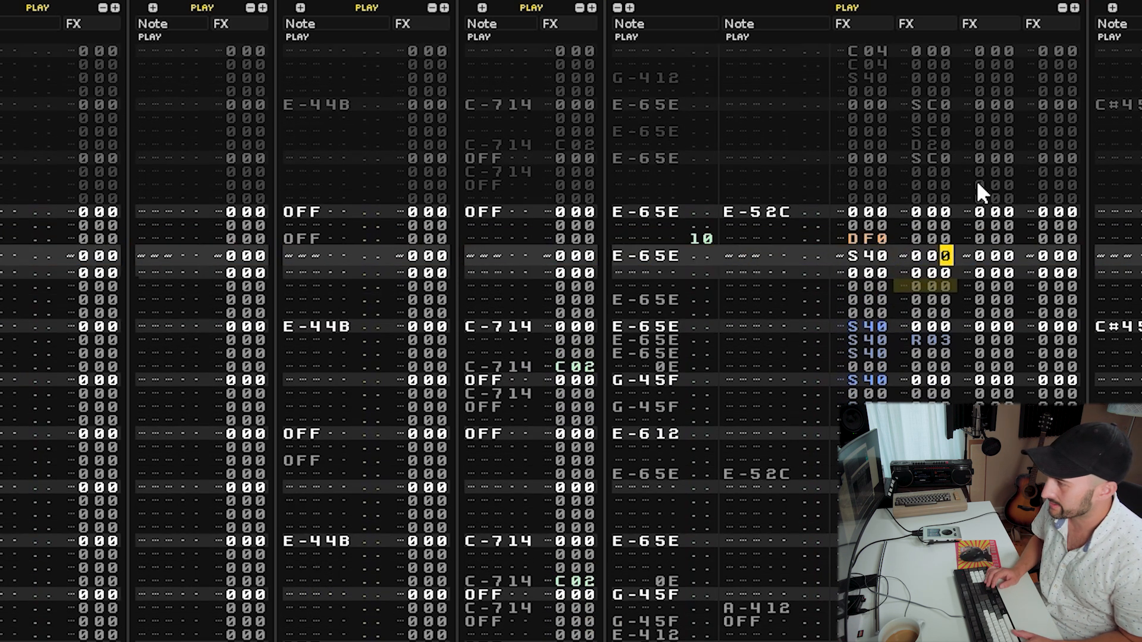
key(Down)
key(Left)
key(Left)
key(Down)
key(Down)
key(Down)
key(Down)
key(Down)
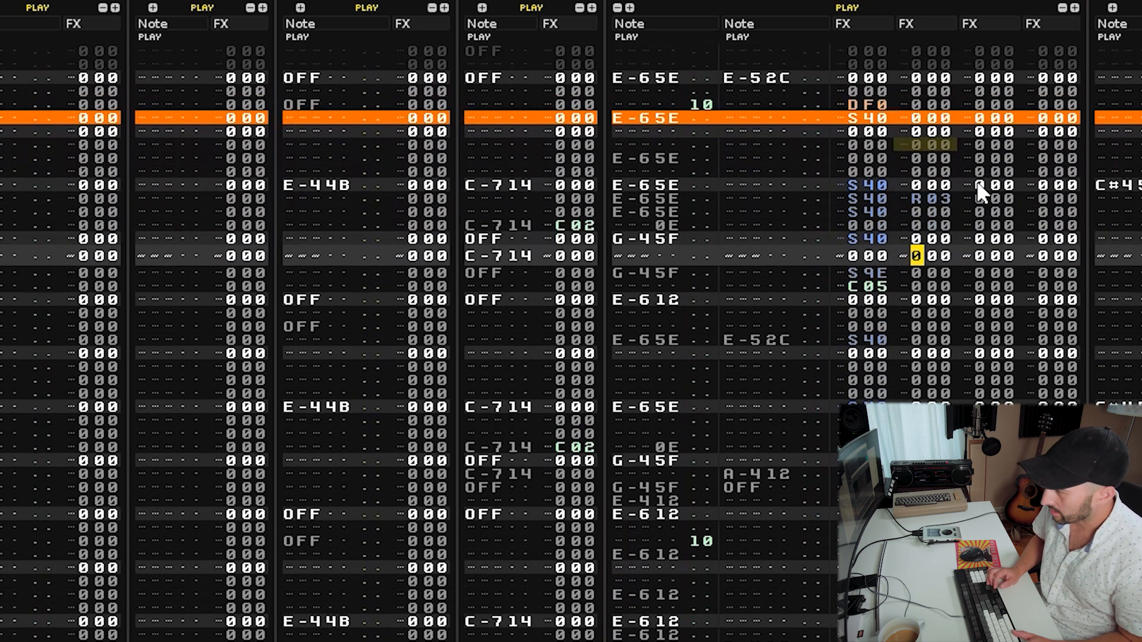
key(Left)
key(Left)
key(Left)
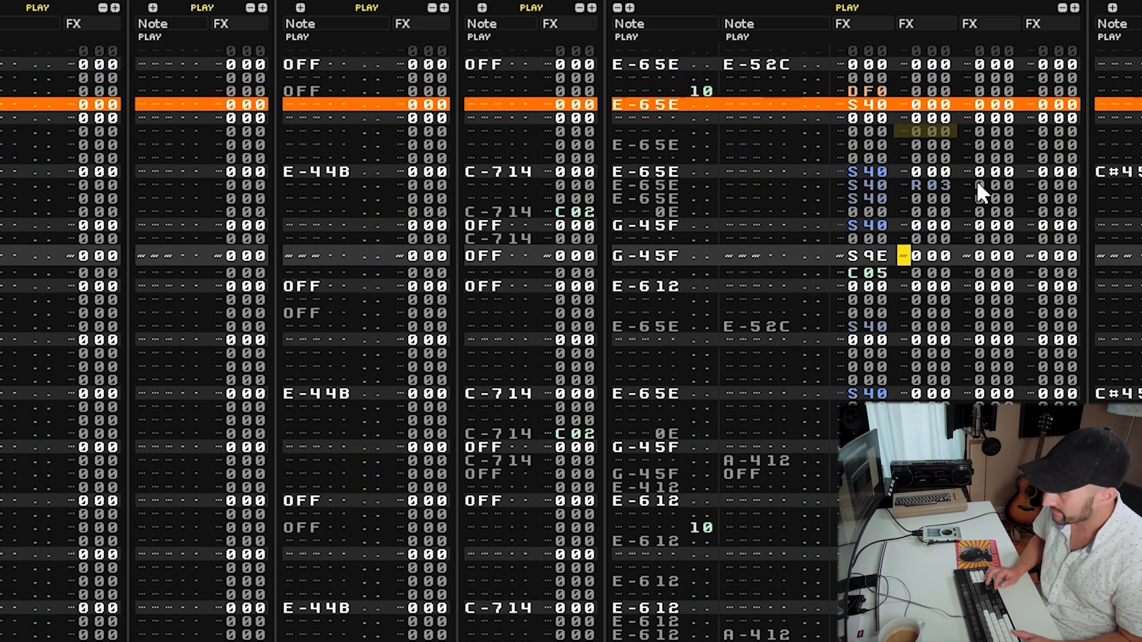
key(Down)
key(Down)
key(Down)
key(Down)
key(Down)
key(Down)
key(Down)
key(Down)
key(Down)
key(Down)
key(Down)
key(Down)
key(Down)
key(Down)
key(Down)
key(Down)
key(Down)
key(Down)
key(Down)
key(Down)
key(Down)
key(Down)
key(Down)
key(Down)
key(Down)
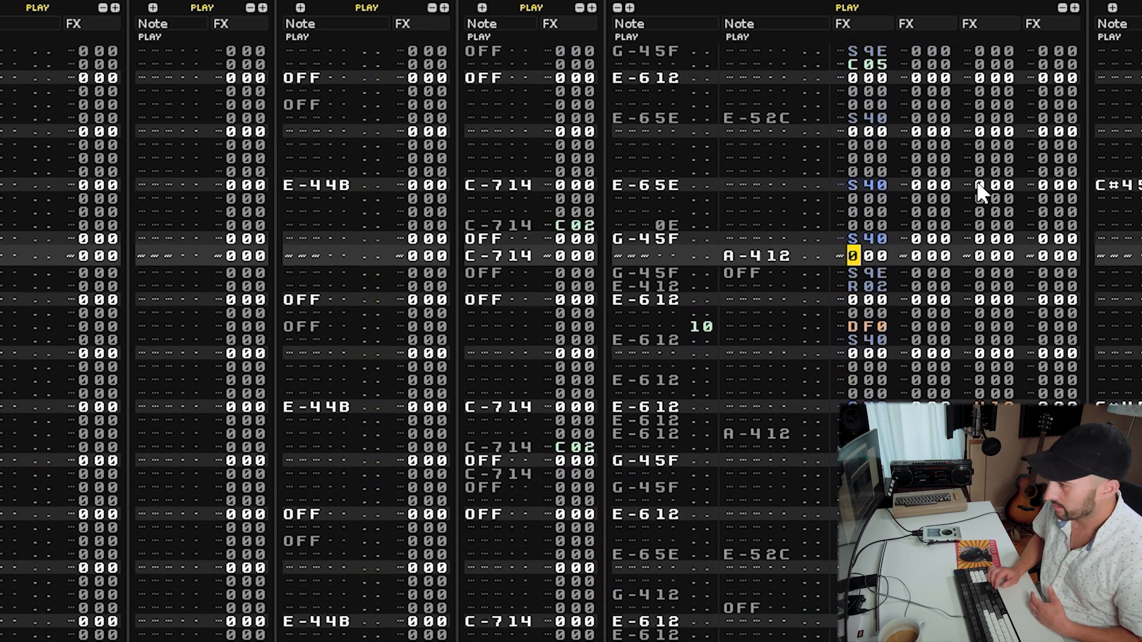
key(Down)
key(Down)
key(Down)
key(Down)
key(Down)
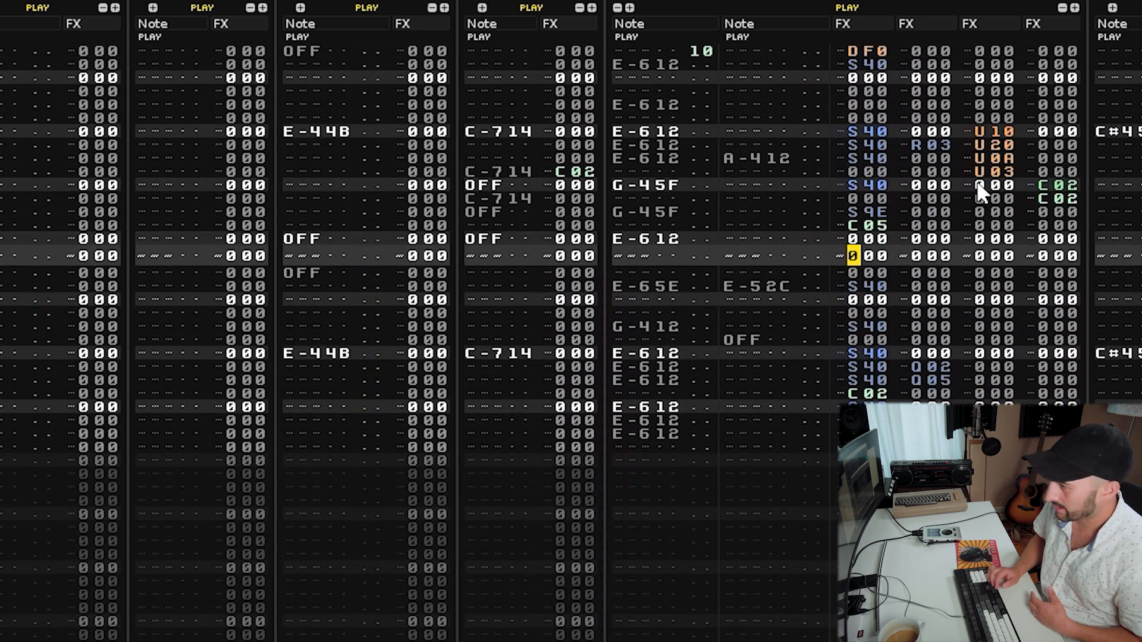
key(Left)
key(Left)
key(Left)
key(Left)
key(Left)
key(Left)
key(Left)
key(Left)
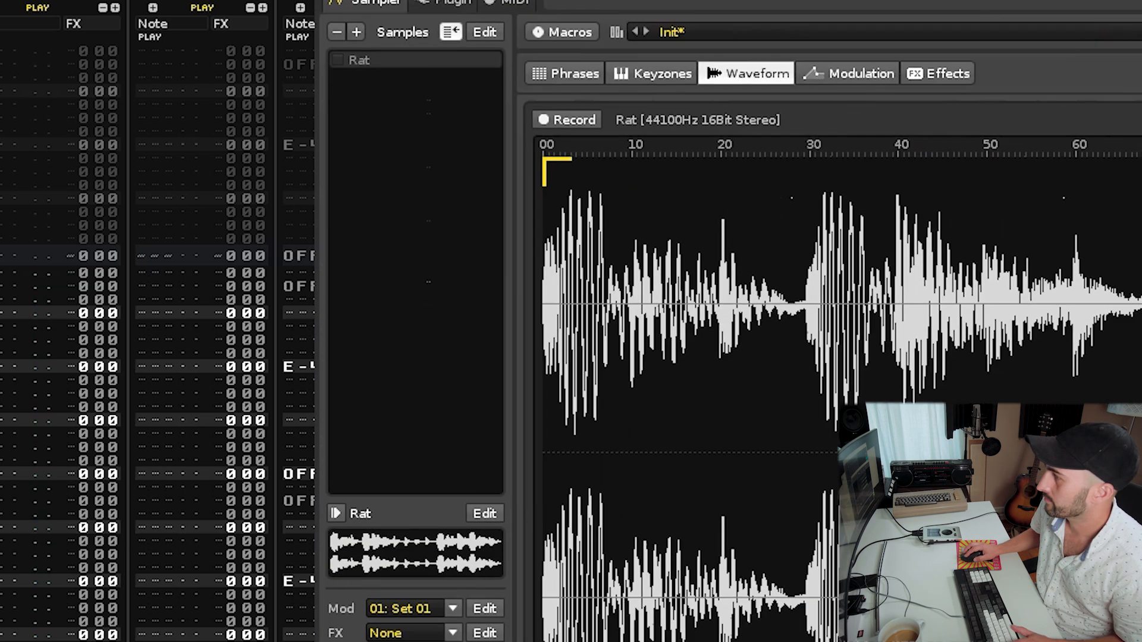
View the Rat sample's waveform and audition the other drum track's pattern.
key(z)
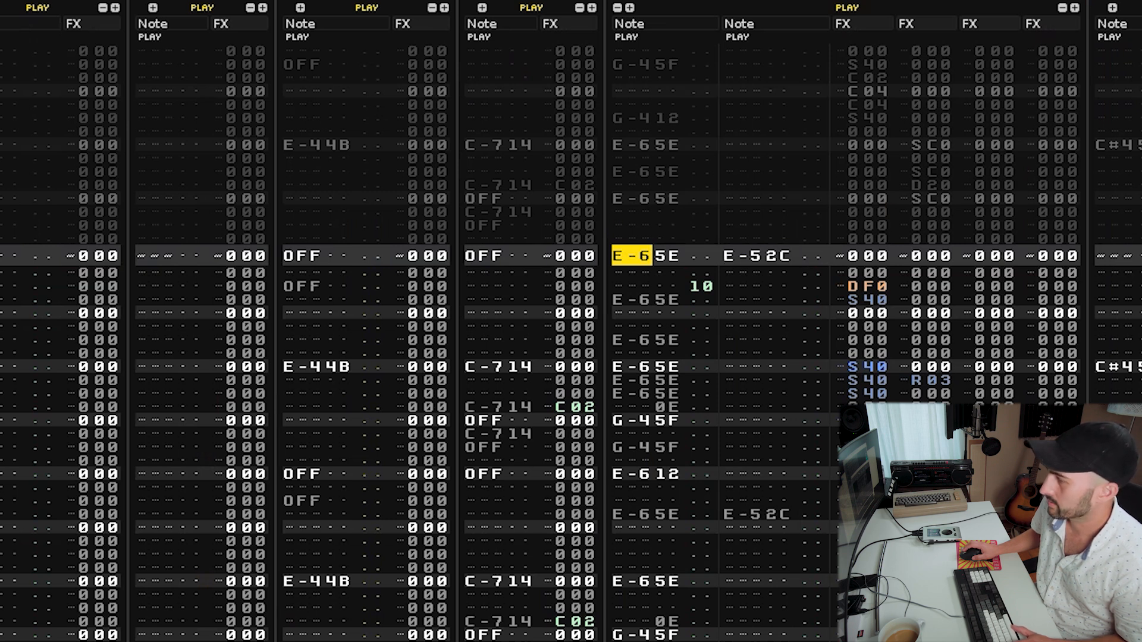
key(Right)
scroll(665, 292, down, 1)
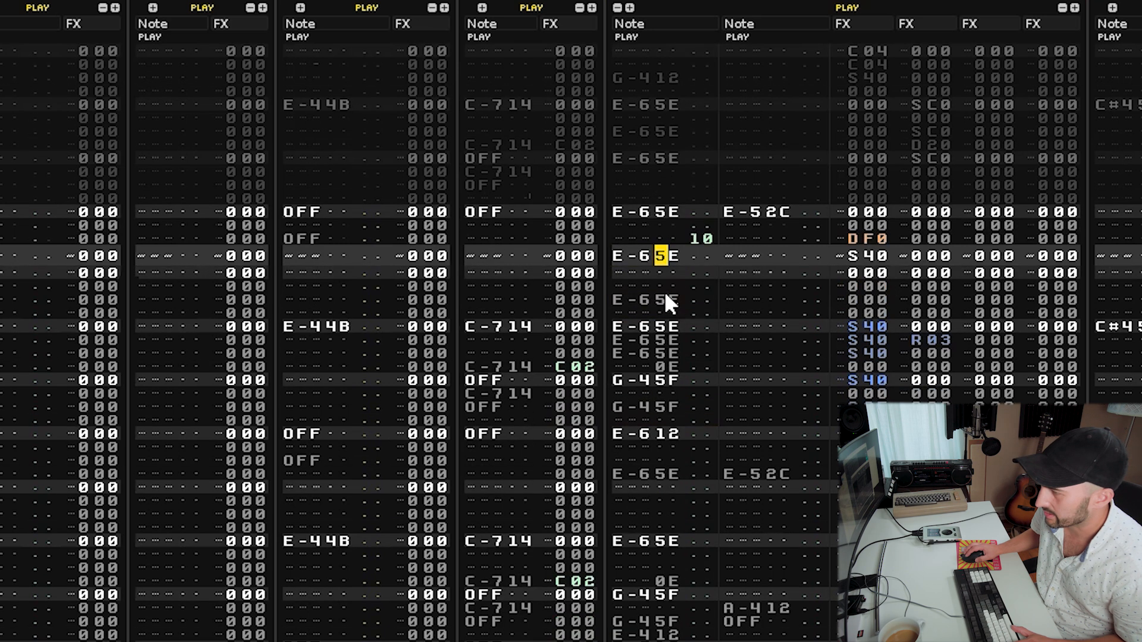
scroll(666, 298, down, 4)
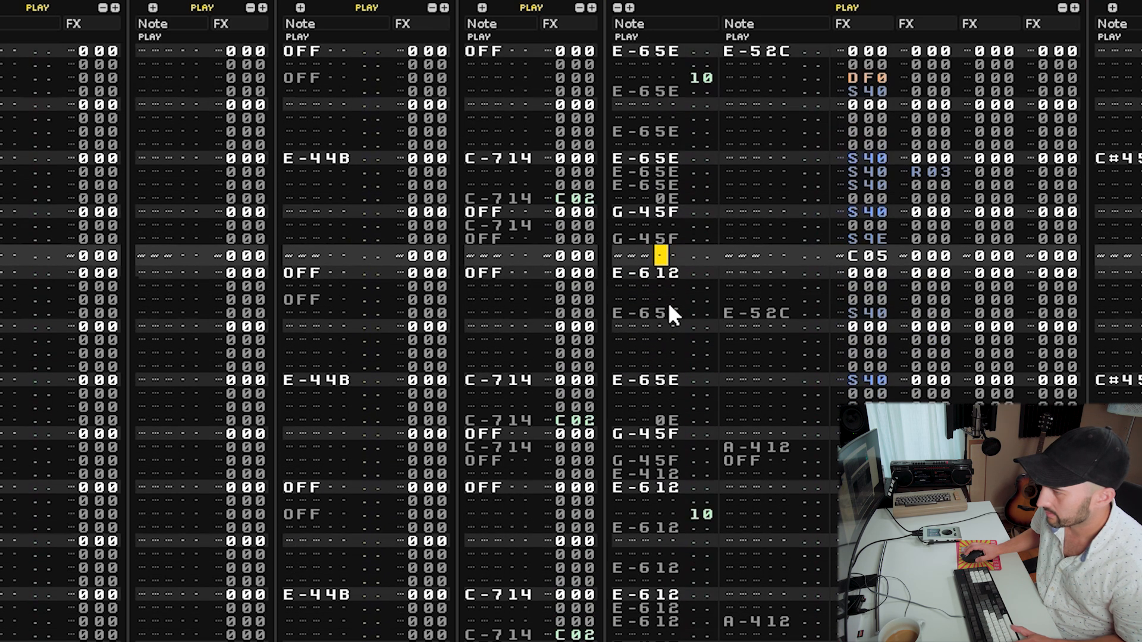
click(658, 242)
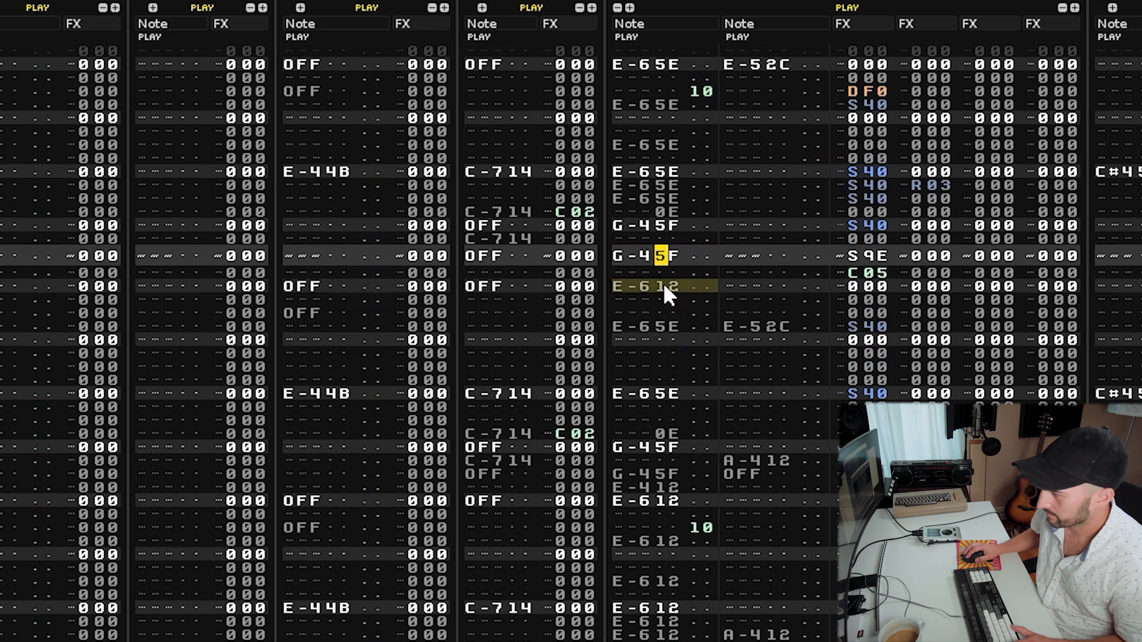
scroll(662, 283, down, 3)
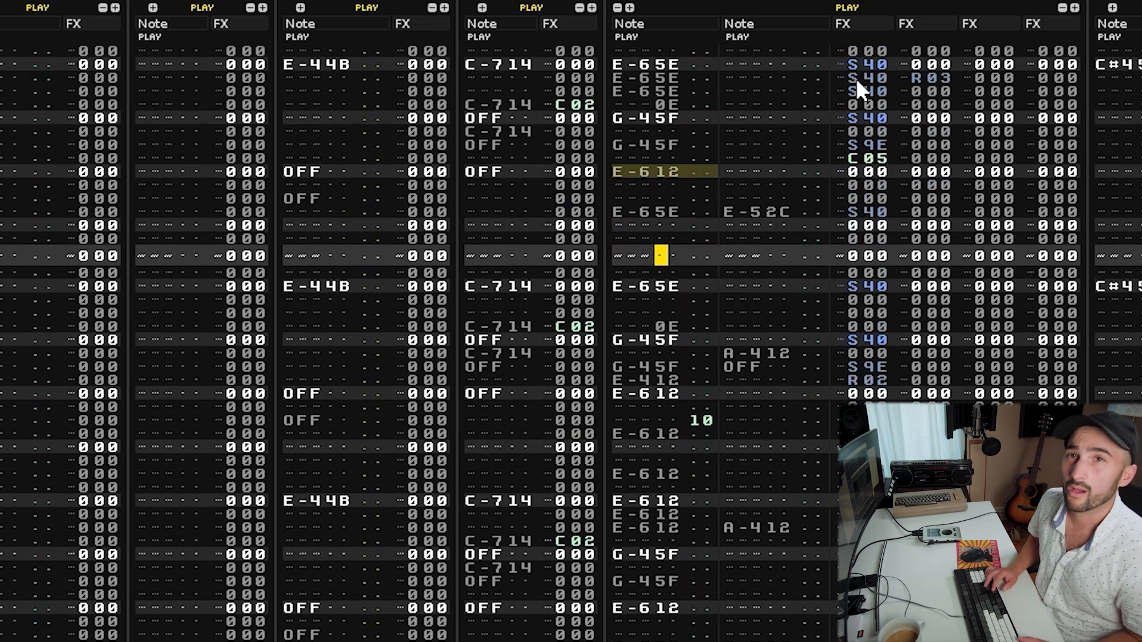
key(space)
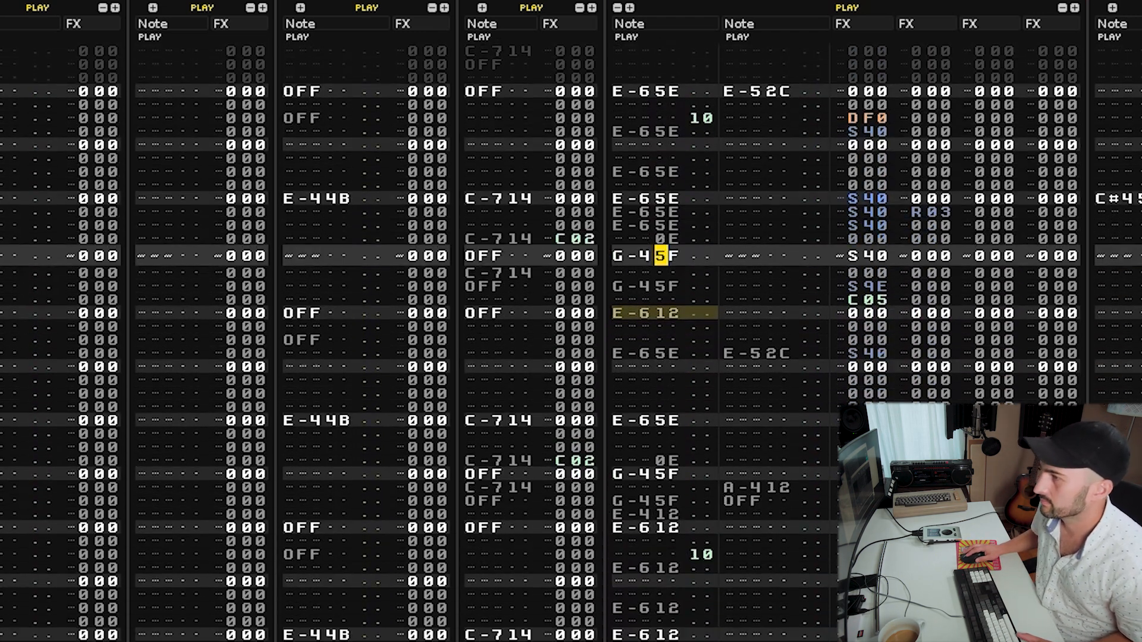